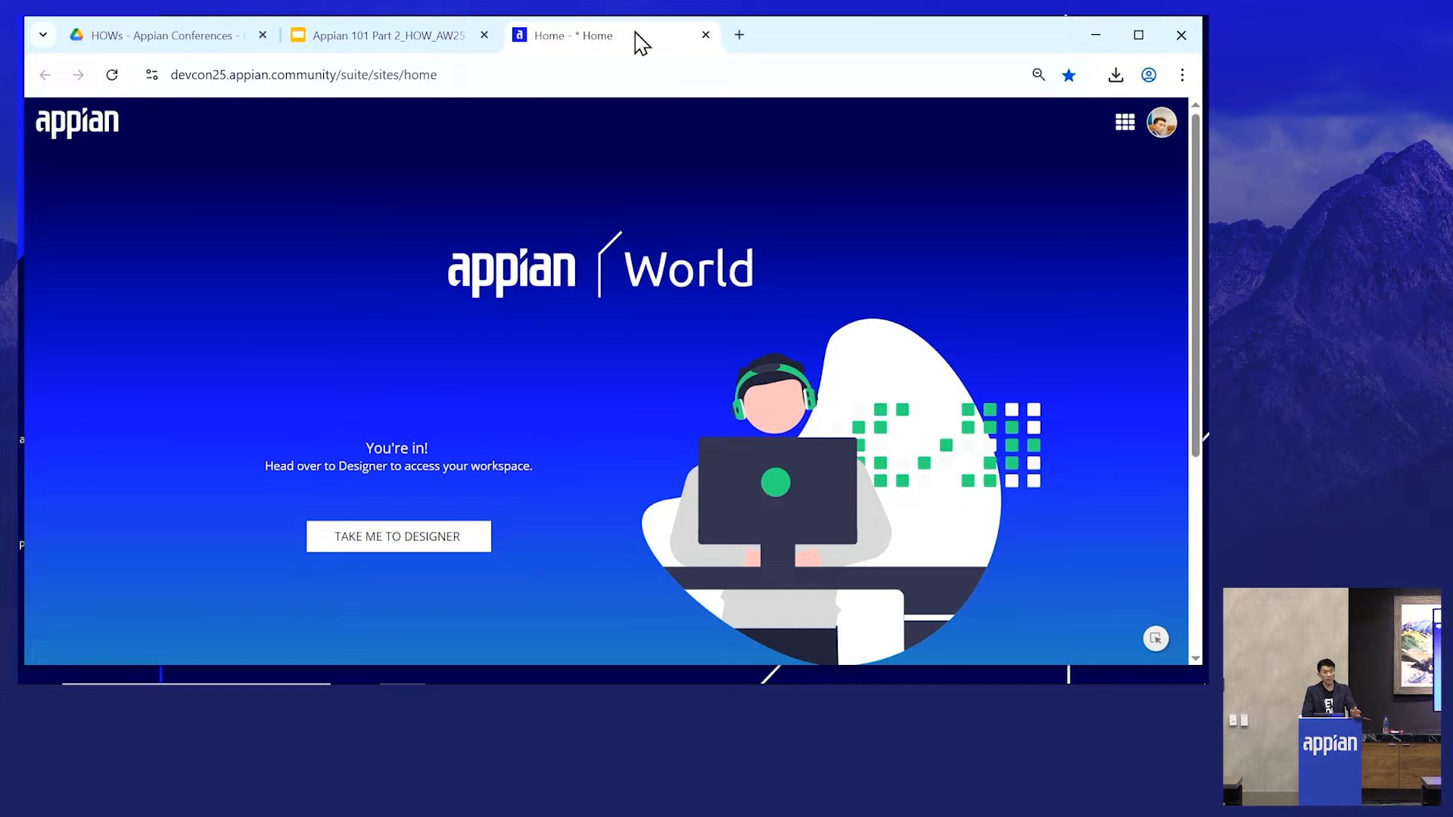
- Enter Appian Designer from the home site
{"action": "left_click", "coordinate": [386, 543]}
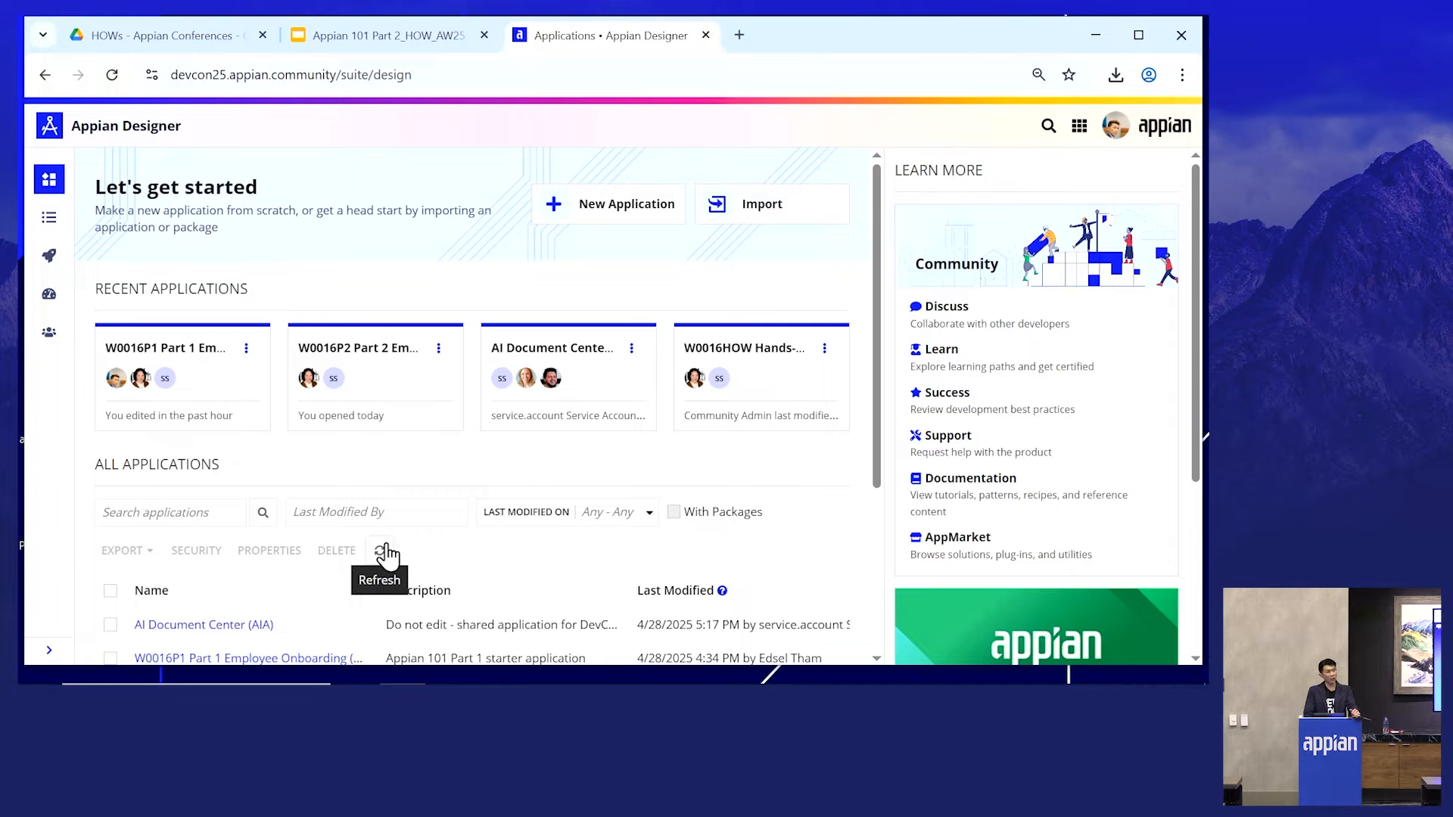
- Open the Exercise Guides site and the Appian 101, Part 2 exercise guide
{"action": "left_click", "coordinate": [1079, 127]}
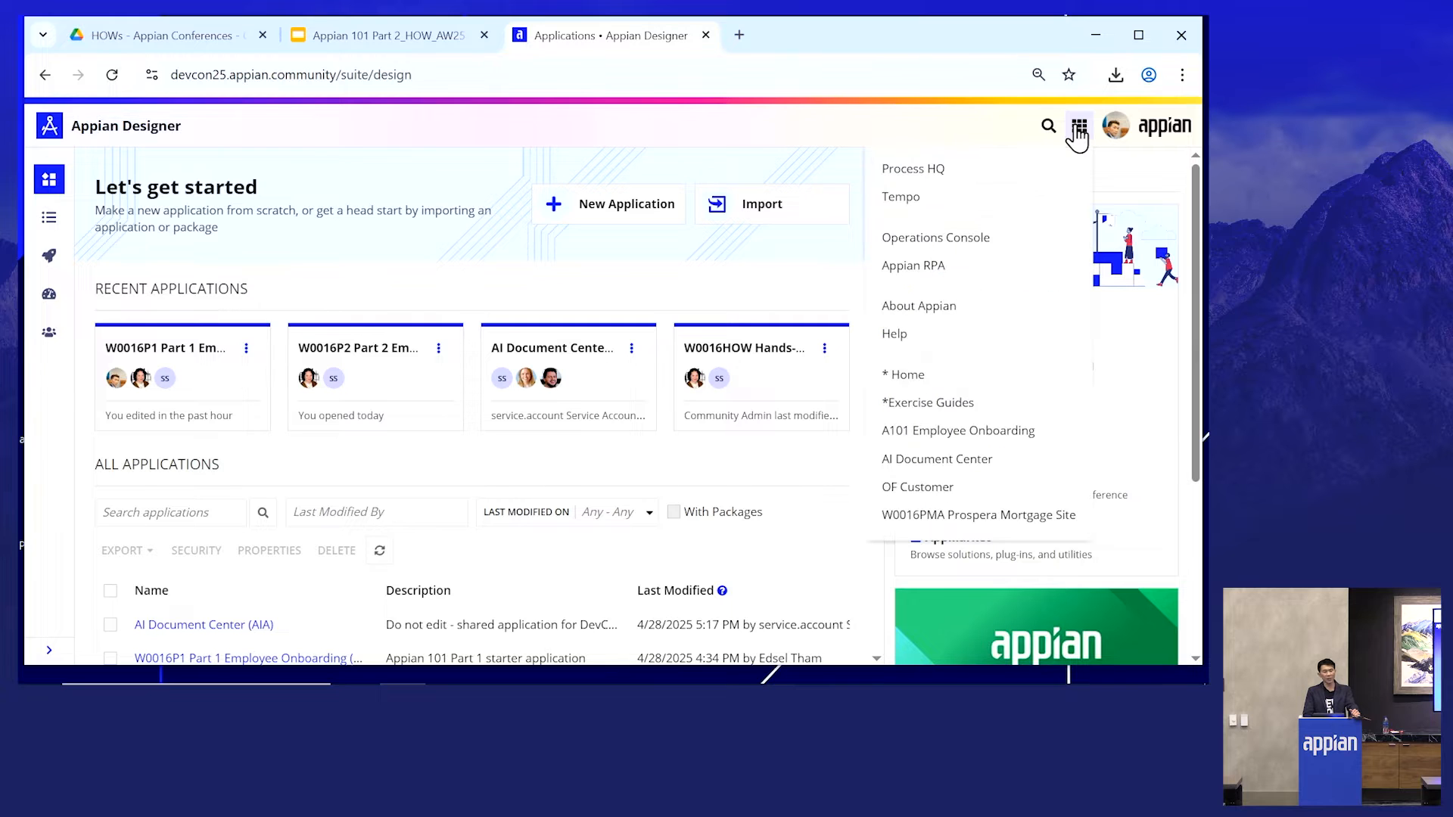
{"action": "left_click", "coordinate": [967, 409]}
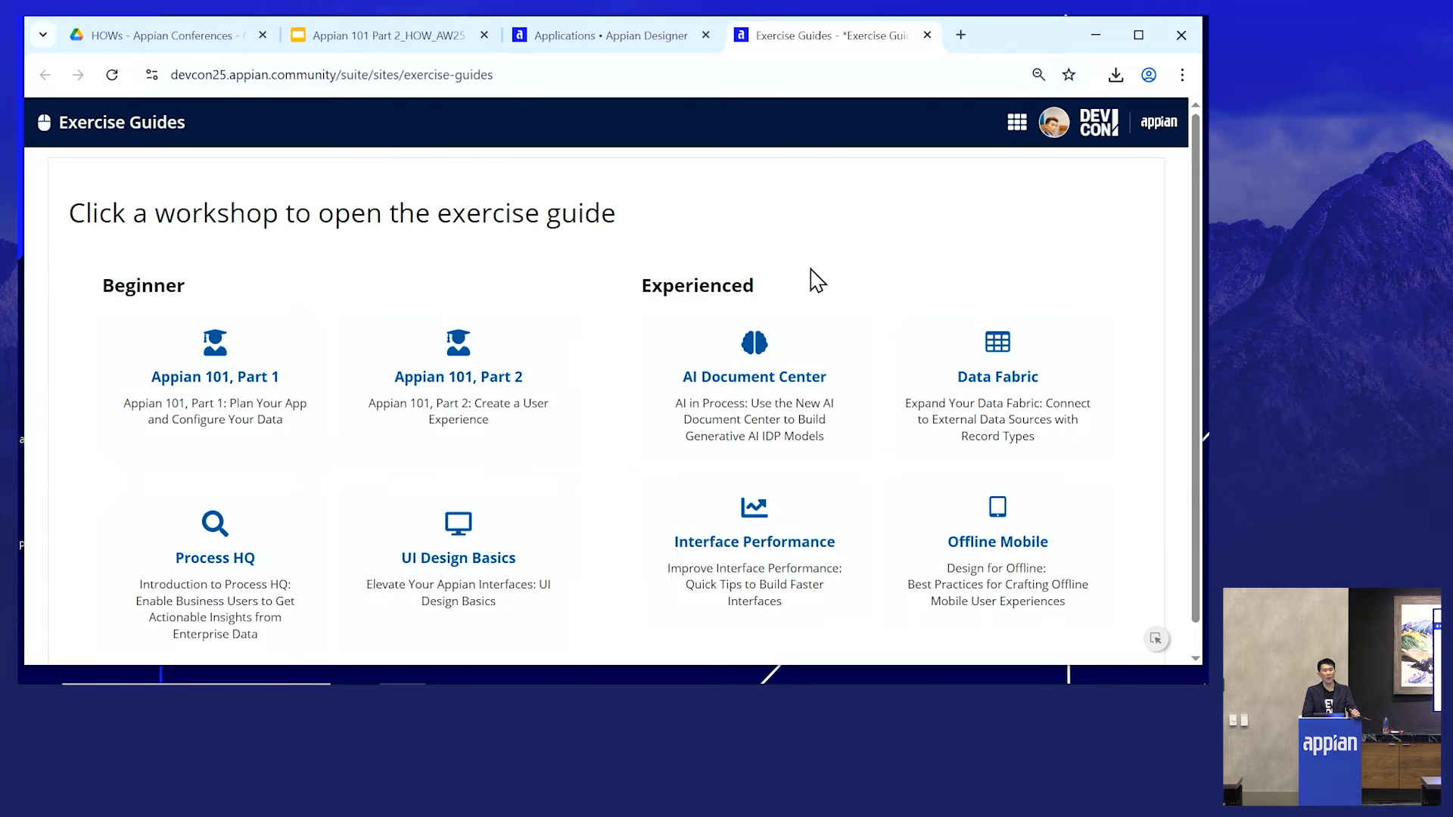
{"action": "left_click", "coordinate": [473, 401]}
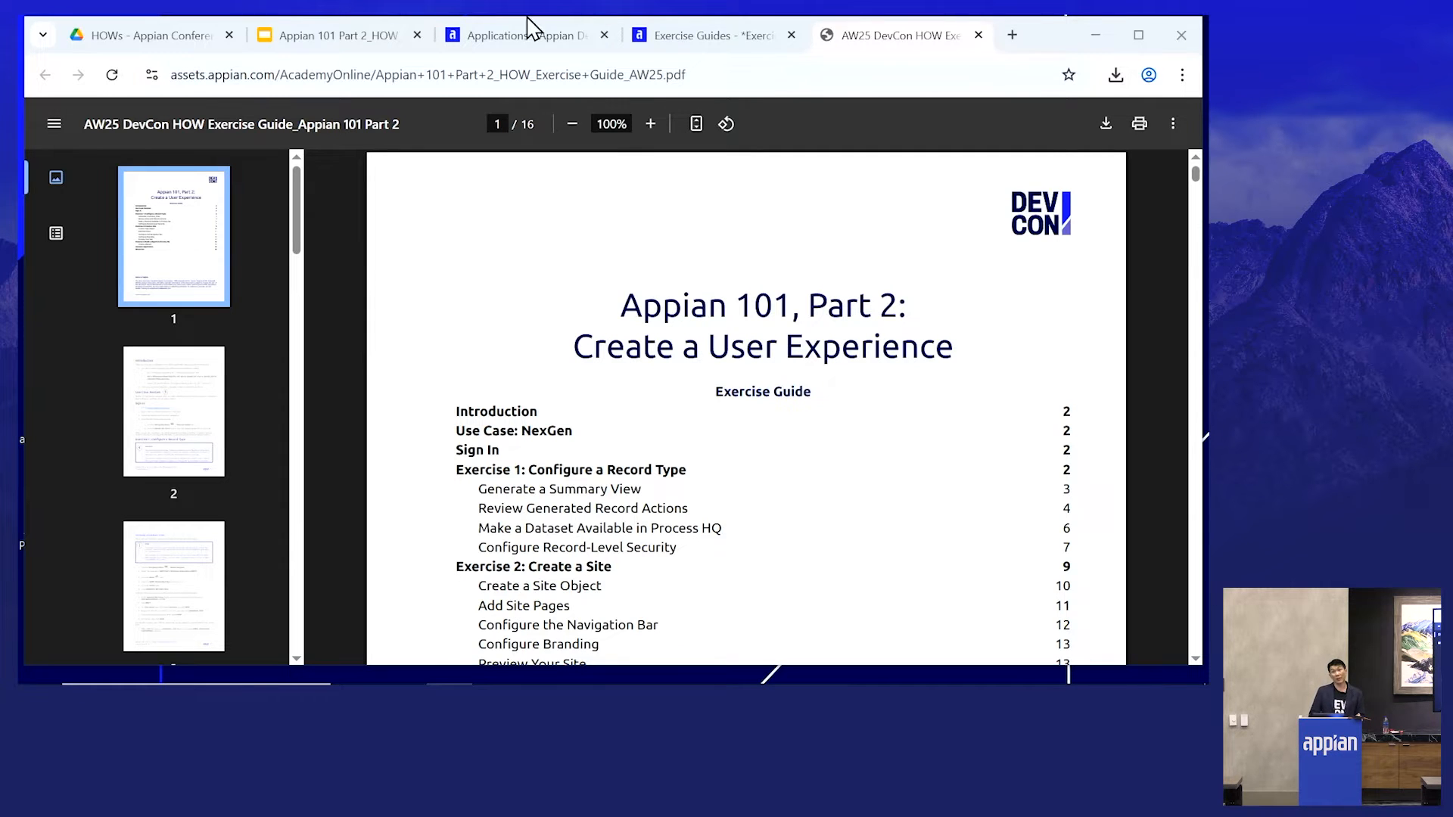
- Open Appian Designer from the Exercise Guides site and close the Exercise Guides tab
{"action": "left_click", "coordinate": [690, 34]}
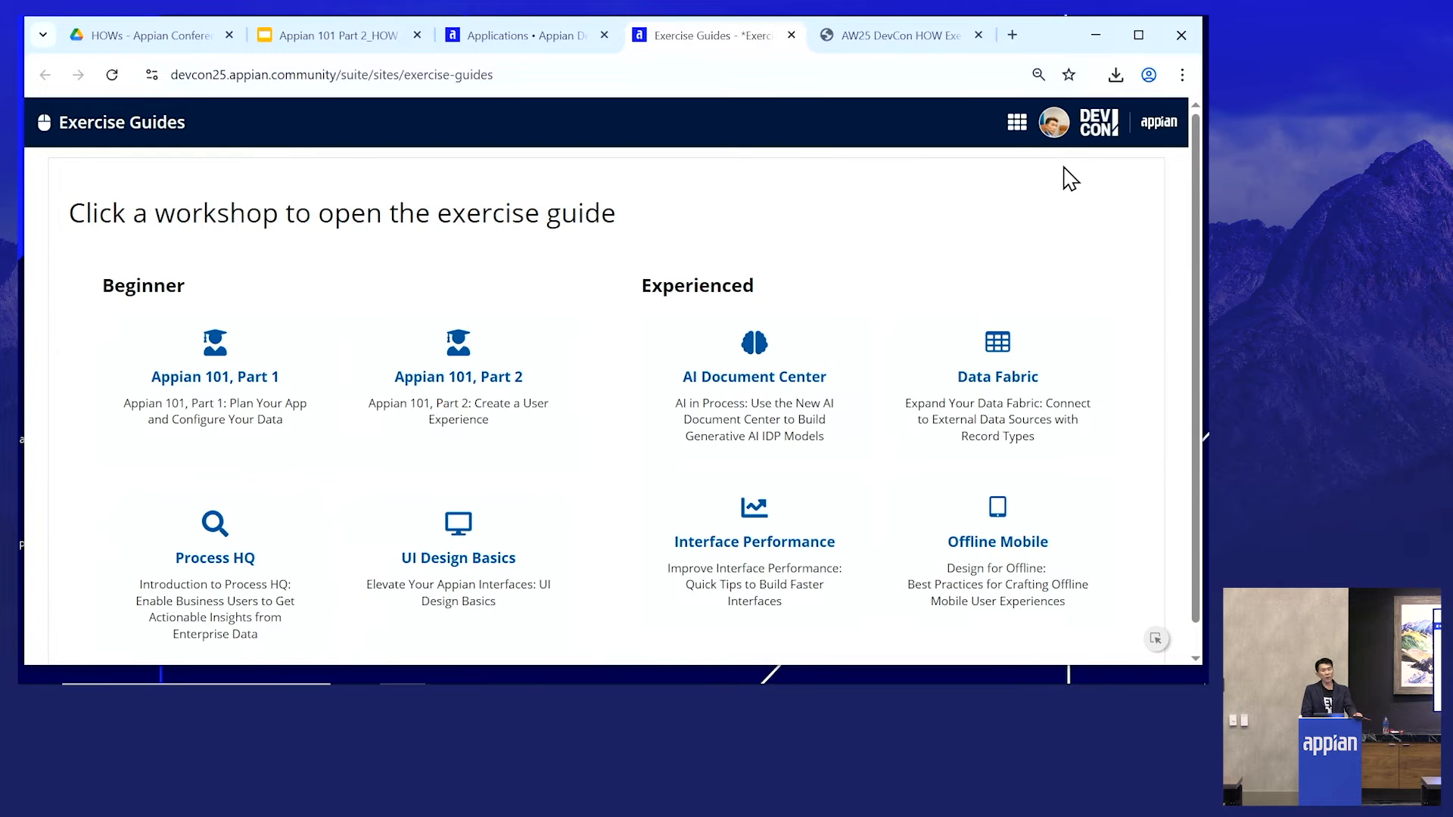
{"action": "left_click", "coordinate": [1016, 123]}
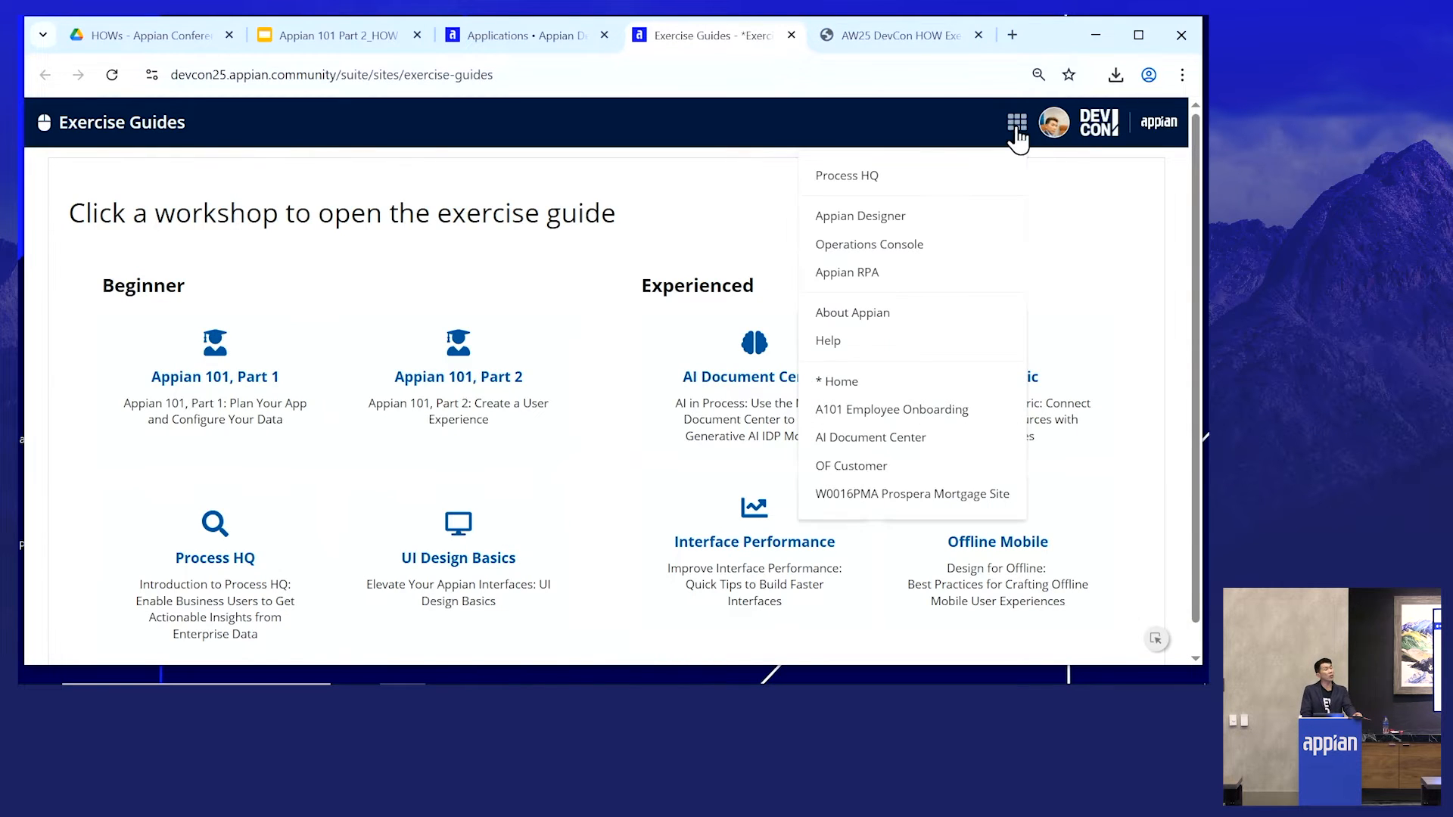
{"action": "left_click", "coordinate": [877, 227]}
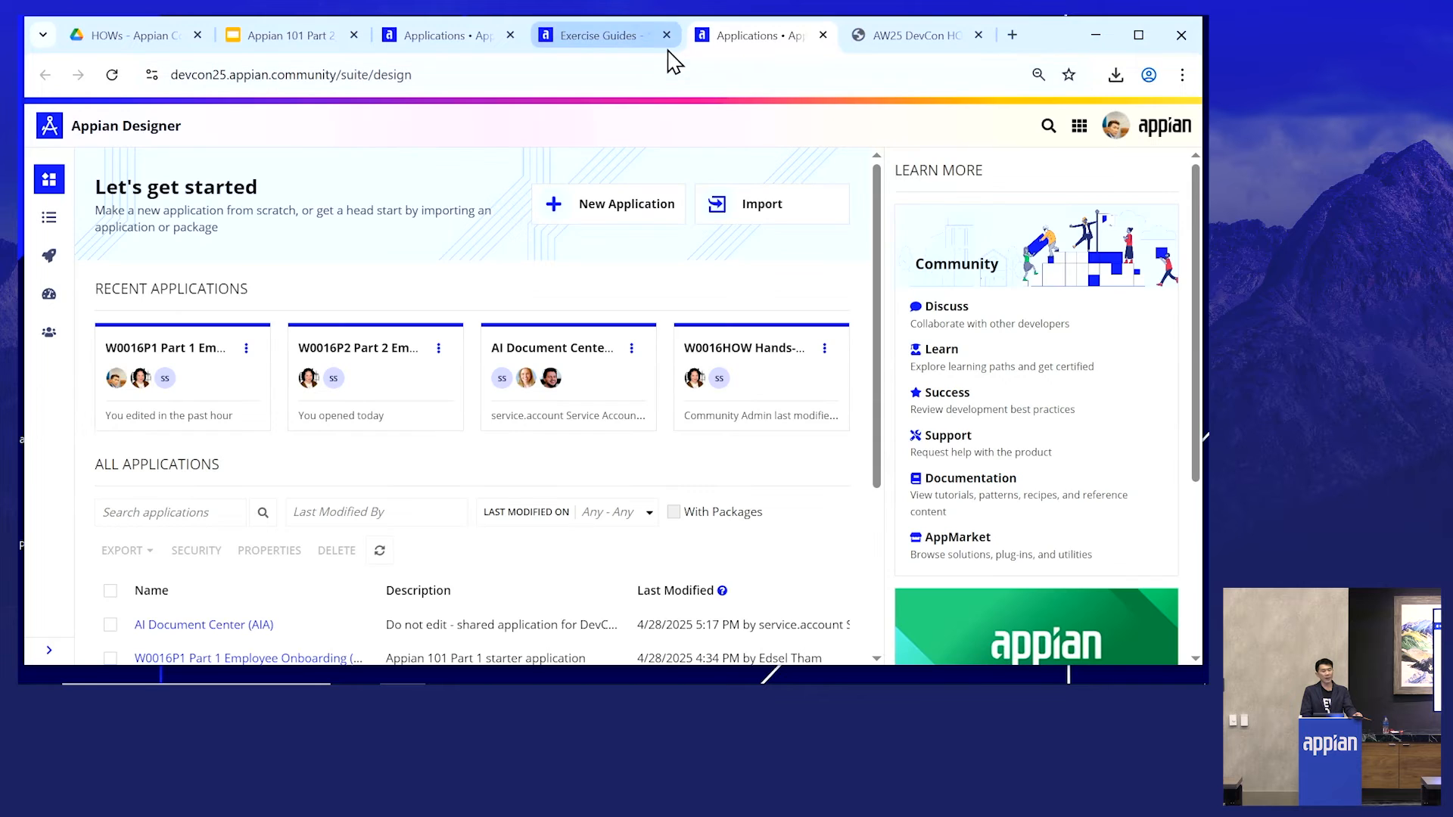
{"action": "left_click", "coordinate": [666, 34]}
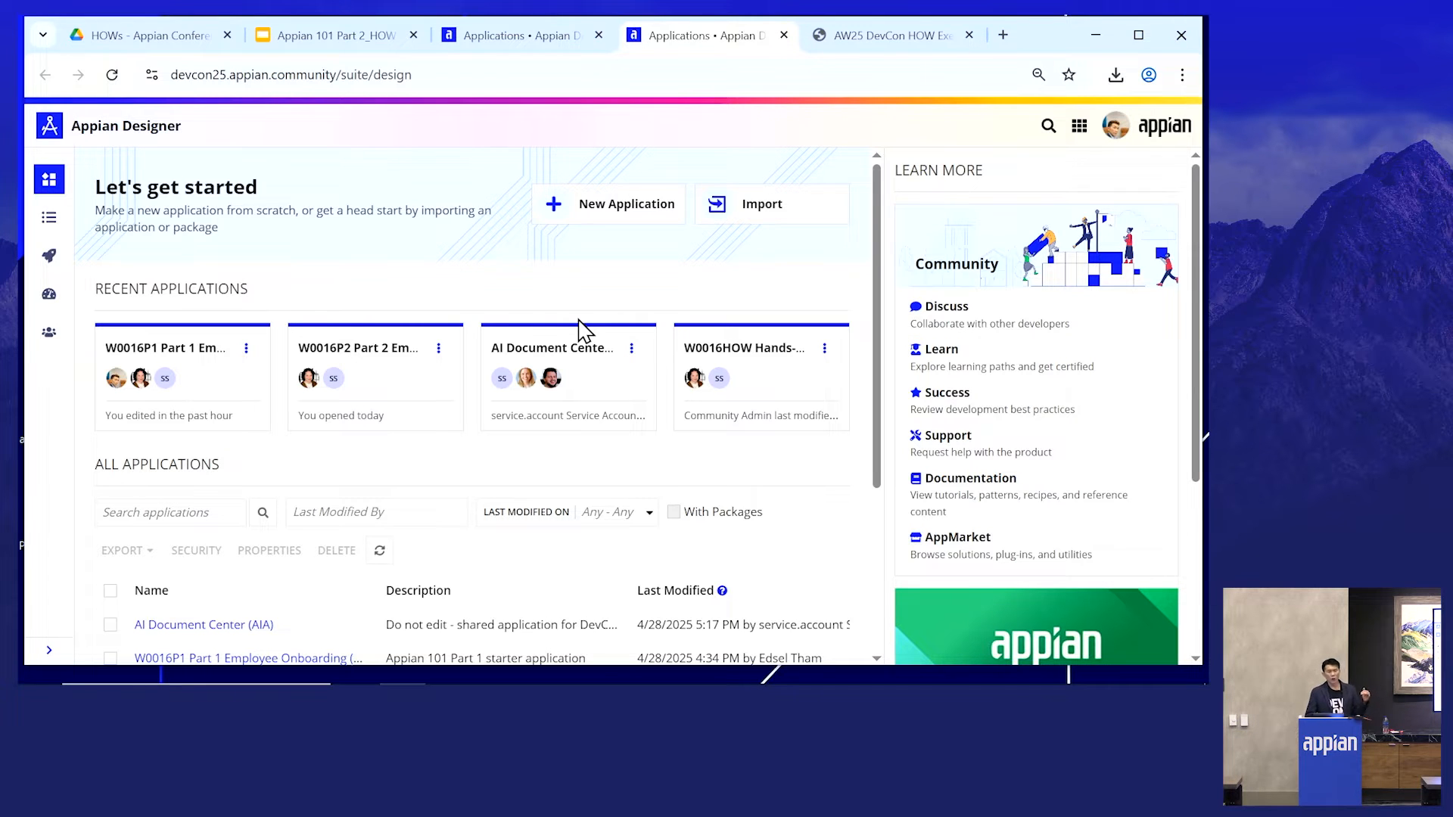
- Open the W0016P2 Part 2 Employee Onboarding application
{"action": "scroll", "coordinate": [587, 332], "scroll_direction": "down", "scroll_amount": 3}
{"action": "scroll", "coordinate": [598, 332], "scroll_direction": "down", "scroll_amount": 1}
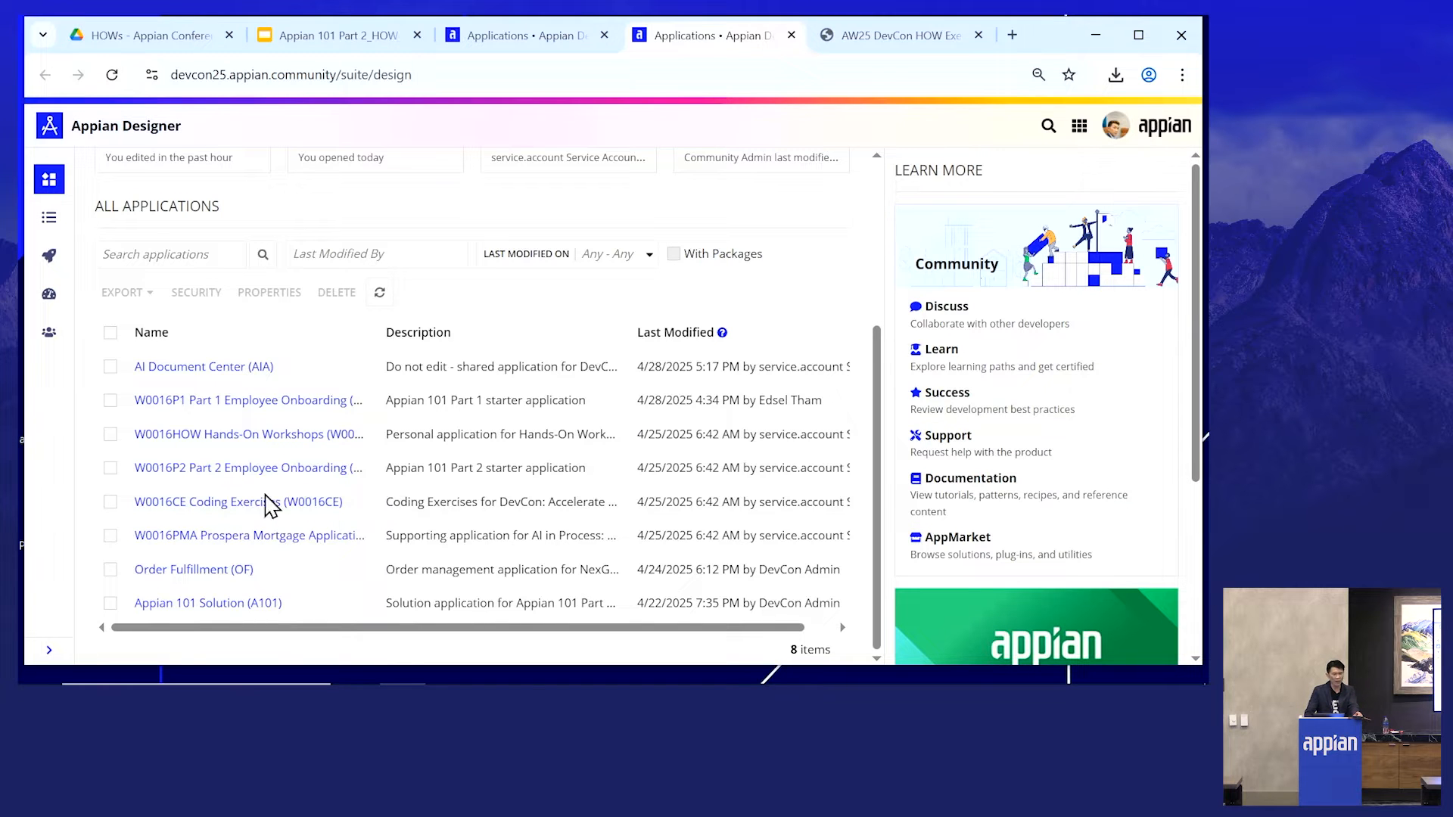
{"action": "left_click", "coordinate": [301, 469]}
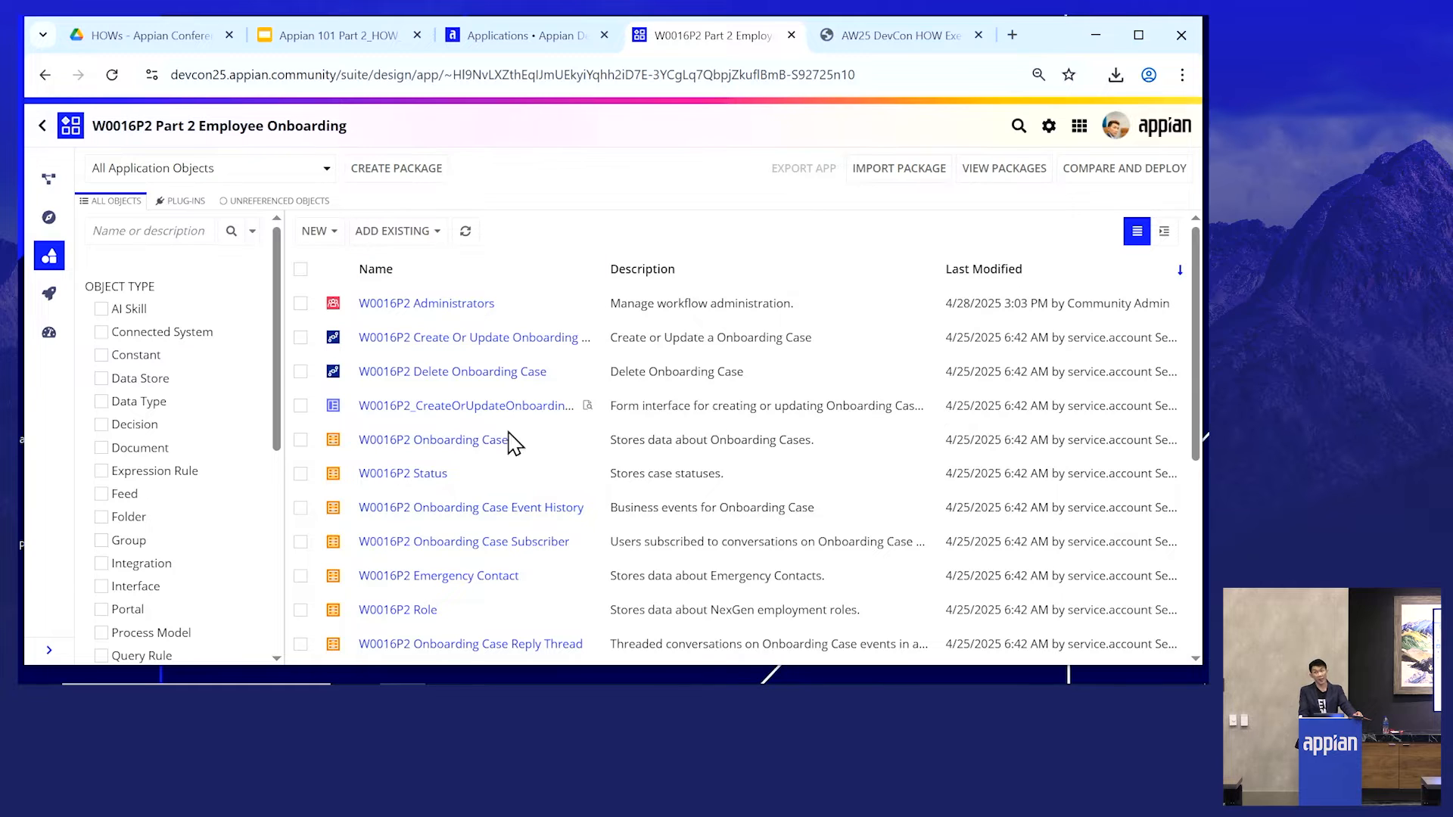
- Browse the application's objects by toggling the Record Type, Group, Folder and Process Model type filters
{"action": "scroll", "coordinate": [178, 439], "scroll_direction": "down", "scroll_amount": 1}
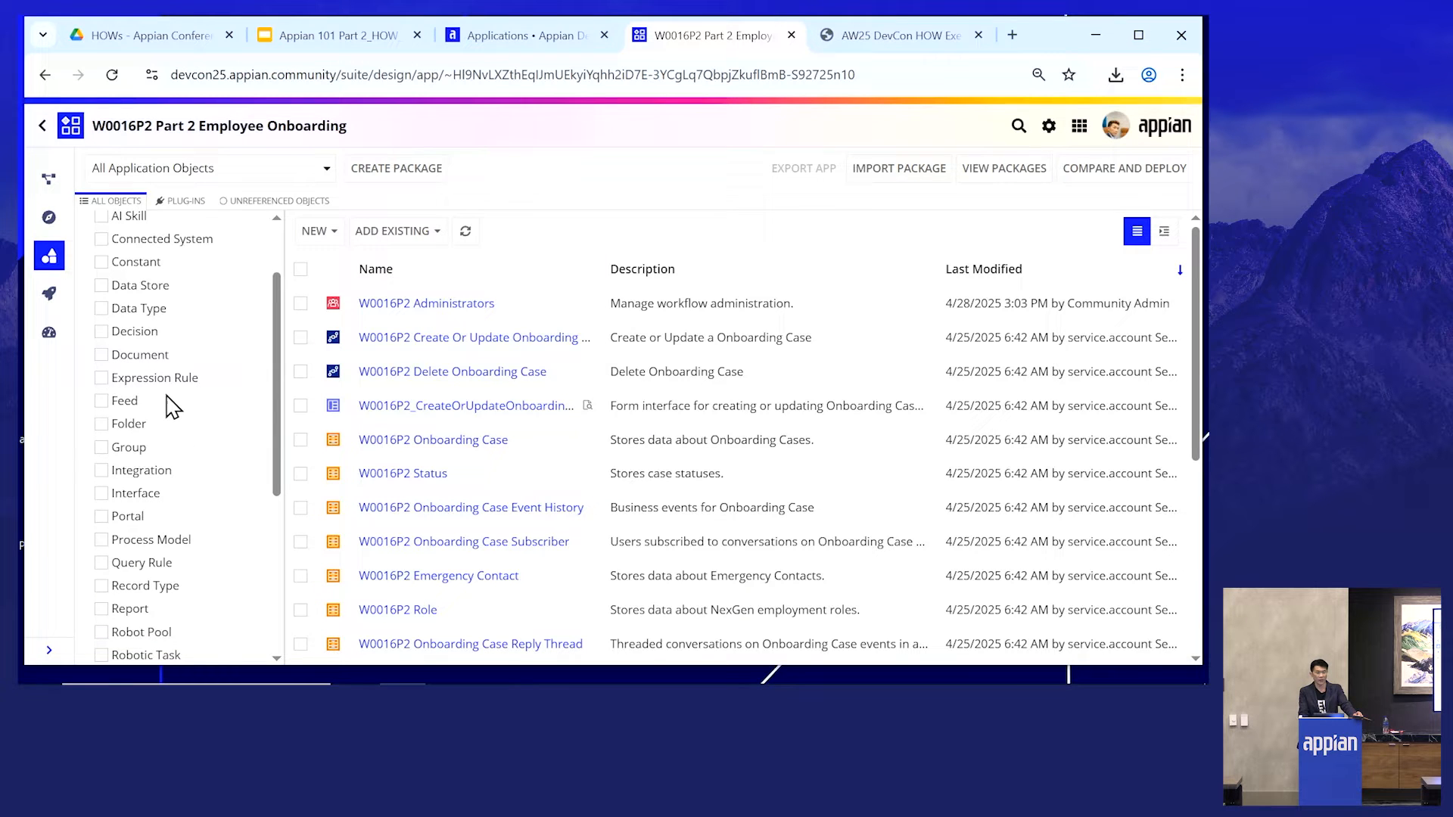
{"action": "scroll", "coordinate": [152, 367], "scroll_direction": "up", "scroll_amount": 1}
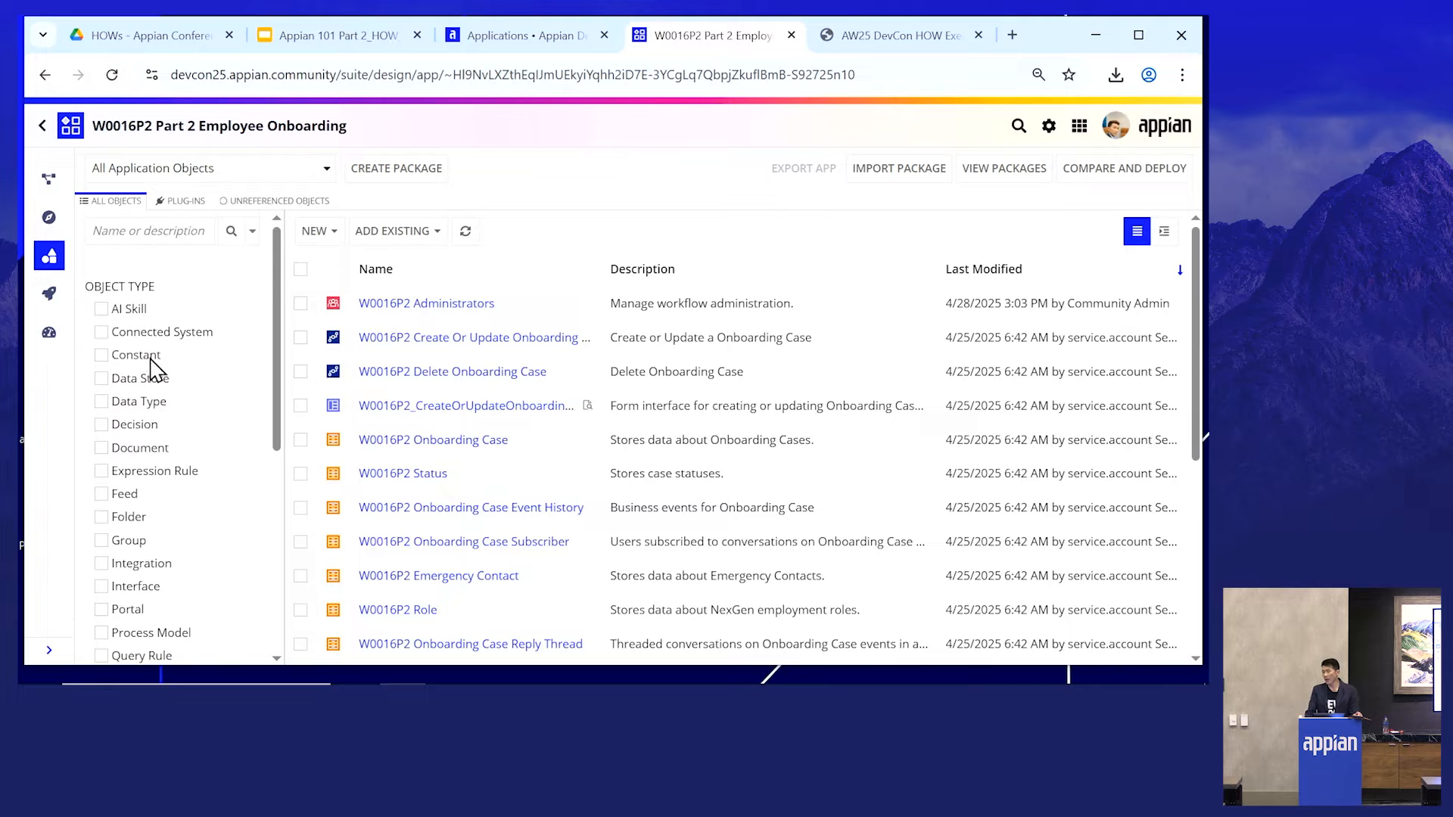
{"action": "scroll", "coordinate": [134, 488], "scroll_direction": "down", "scroll_amount": 2}
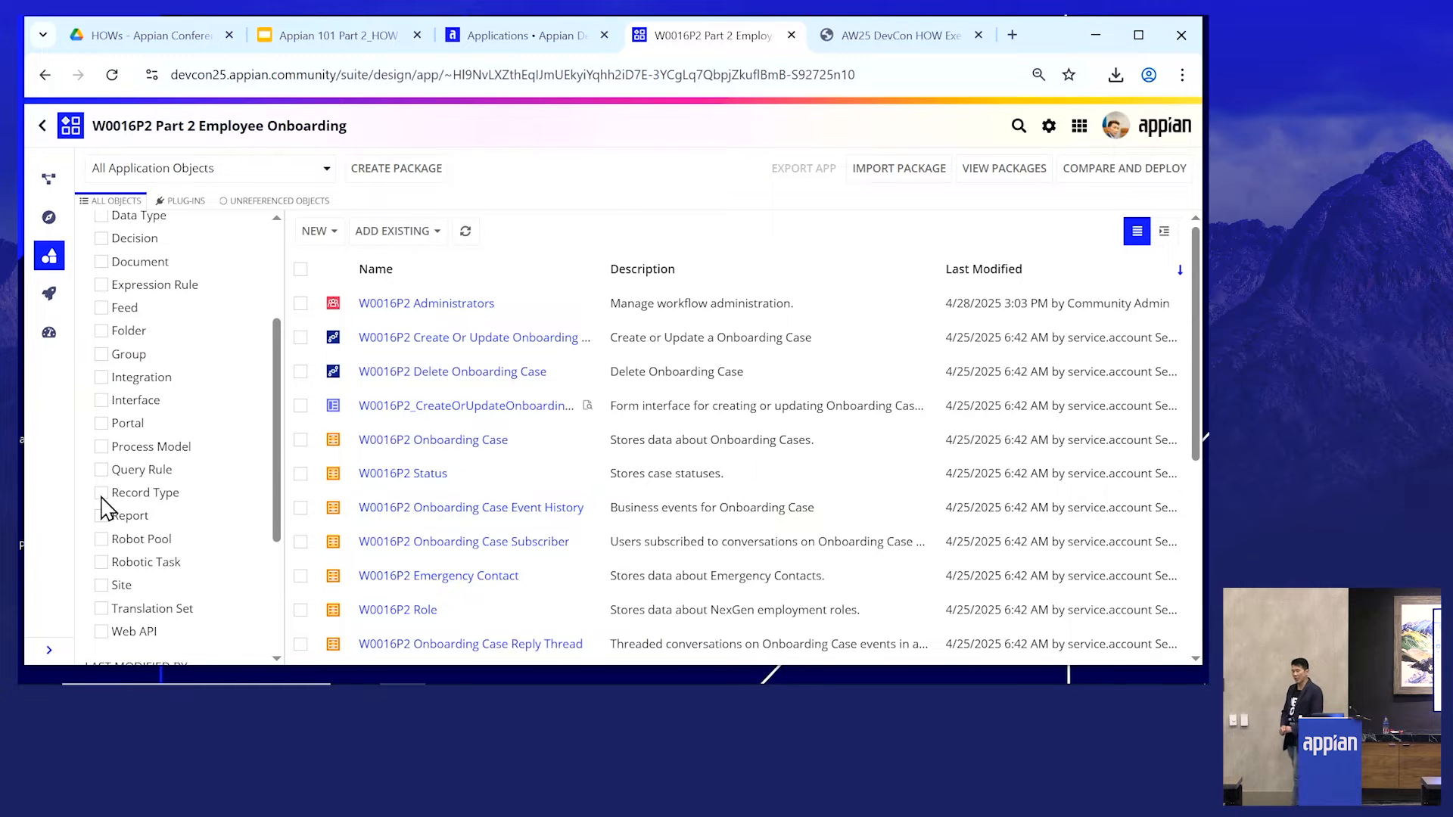
{"action": "left_click", "coordinate": [101, 493]}
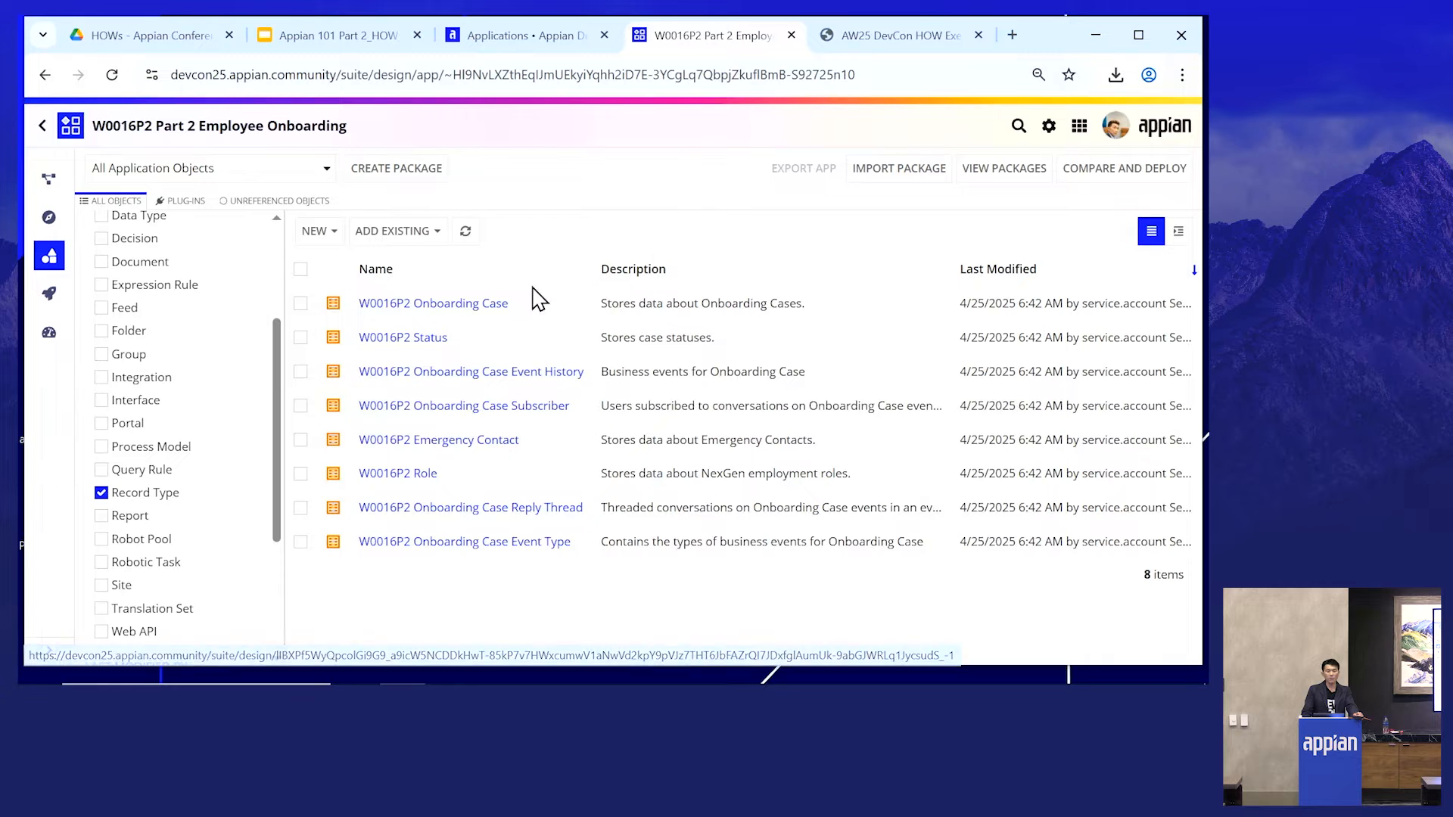
{"action": "left_click", "coordinate": [102, 493]}
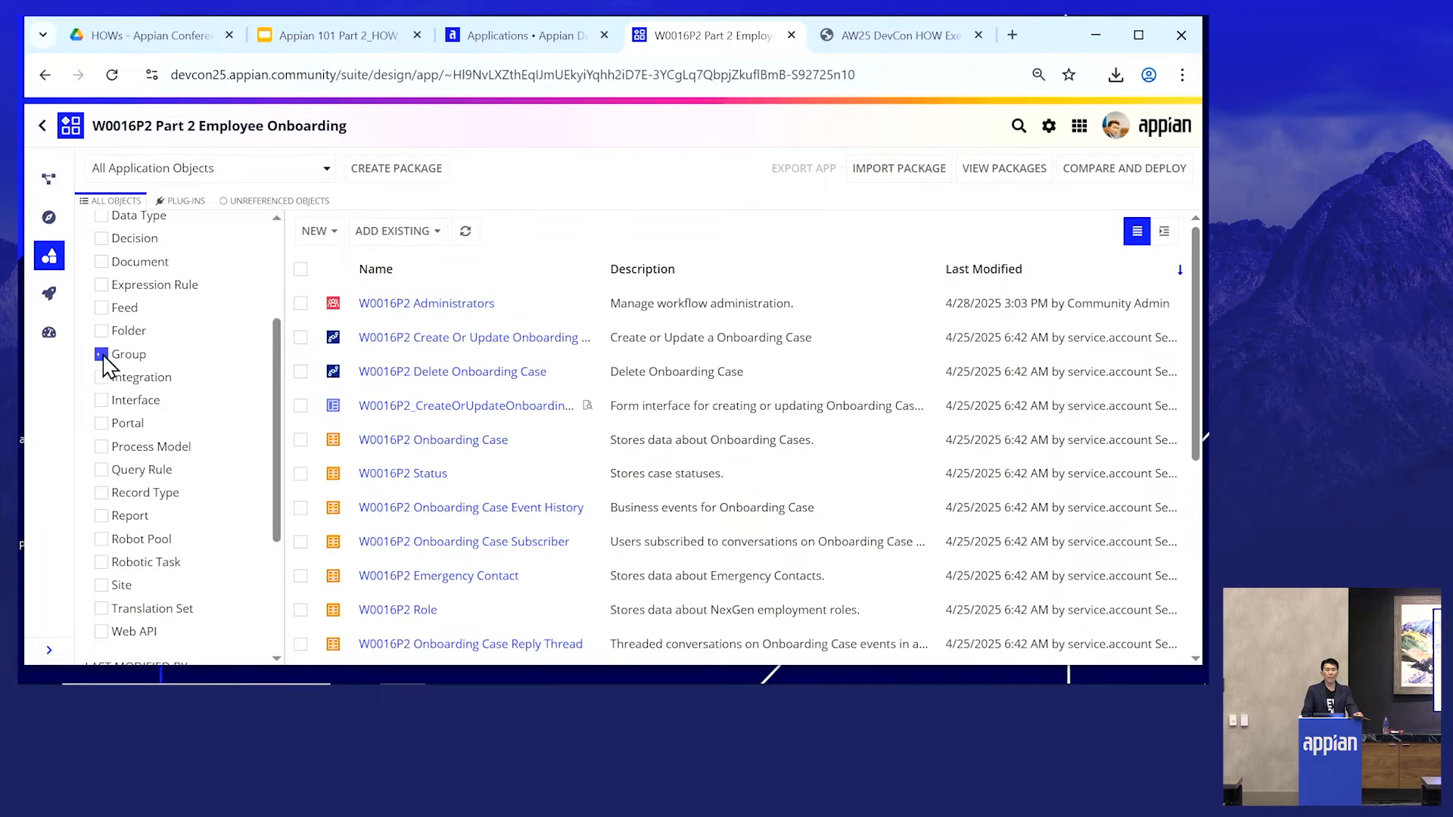
{"action": "left_click", "coordinate": [101, 355]}
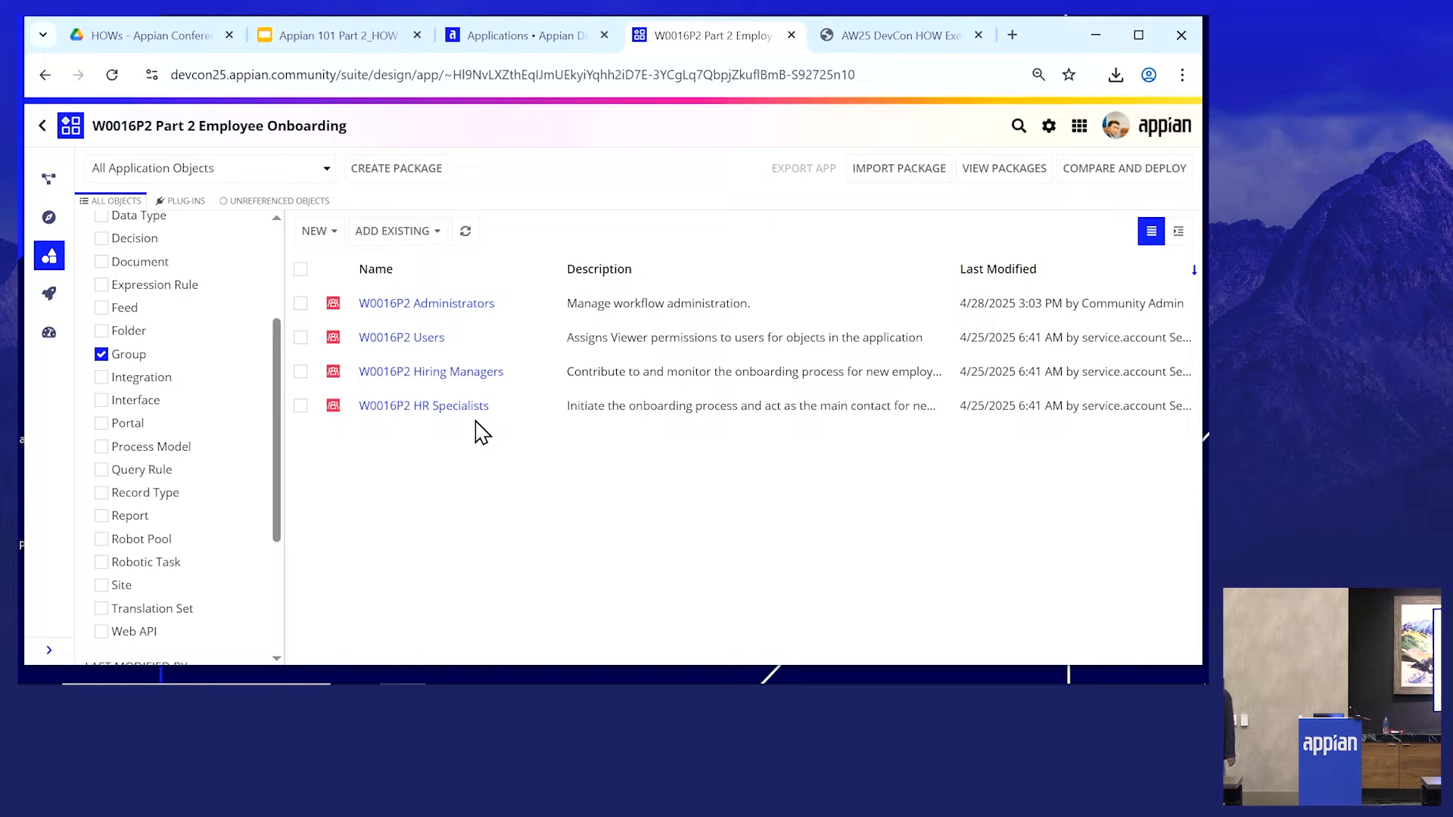
{"action": "left_click", "coordinate": [101, 354]}
{"action": "left_click", "coordinate": [101, 331]}
{"action": "left_click", "coordinate": [101, 331]}
{"action": "left_click", "coordinate": [102, 446]}
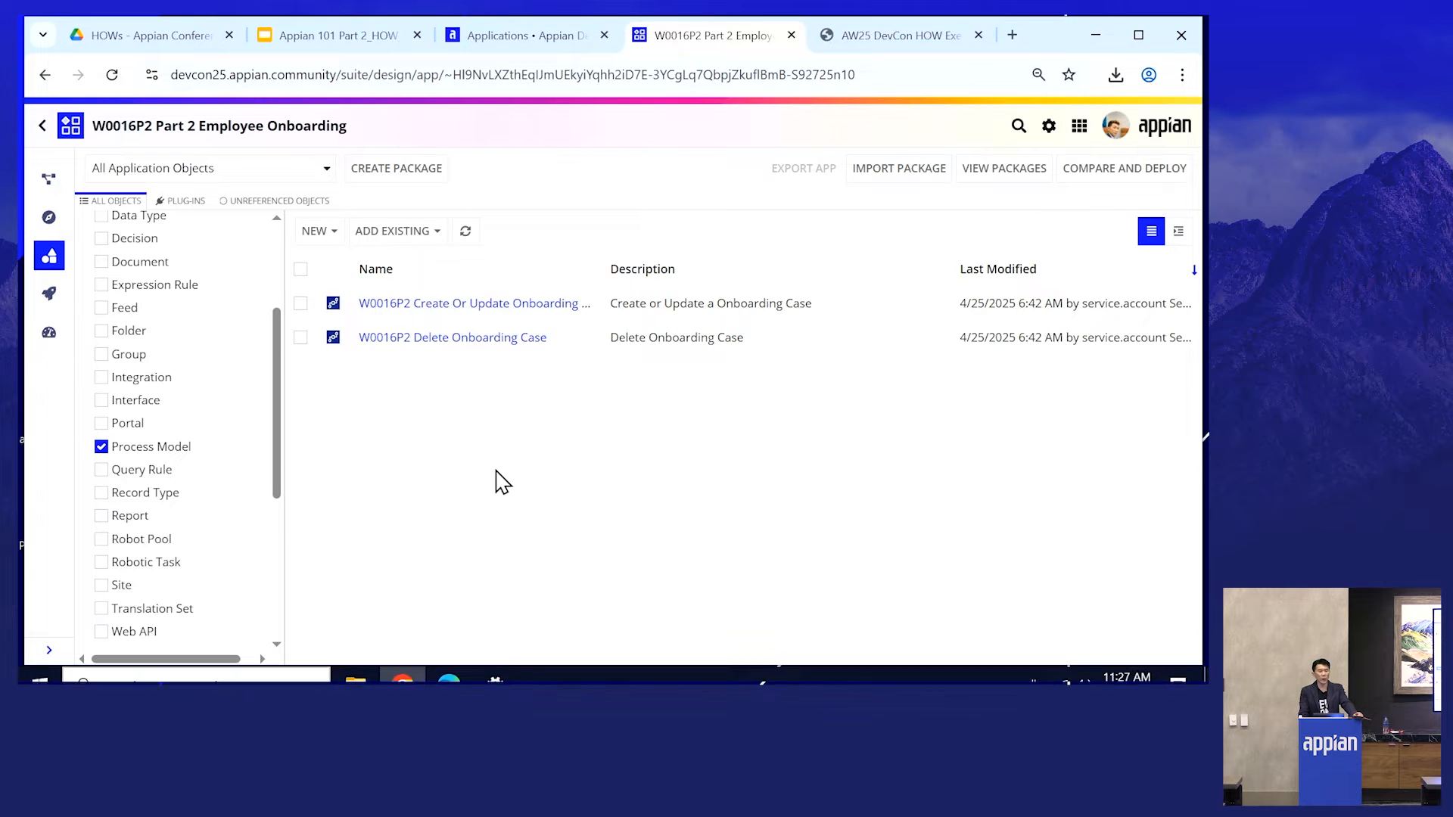
{"action": "left_click", "coordinate": [102, 447]}
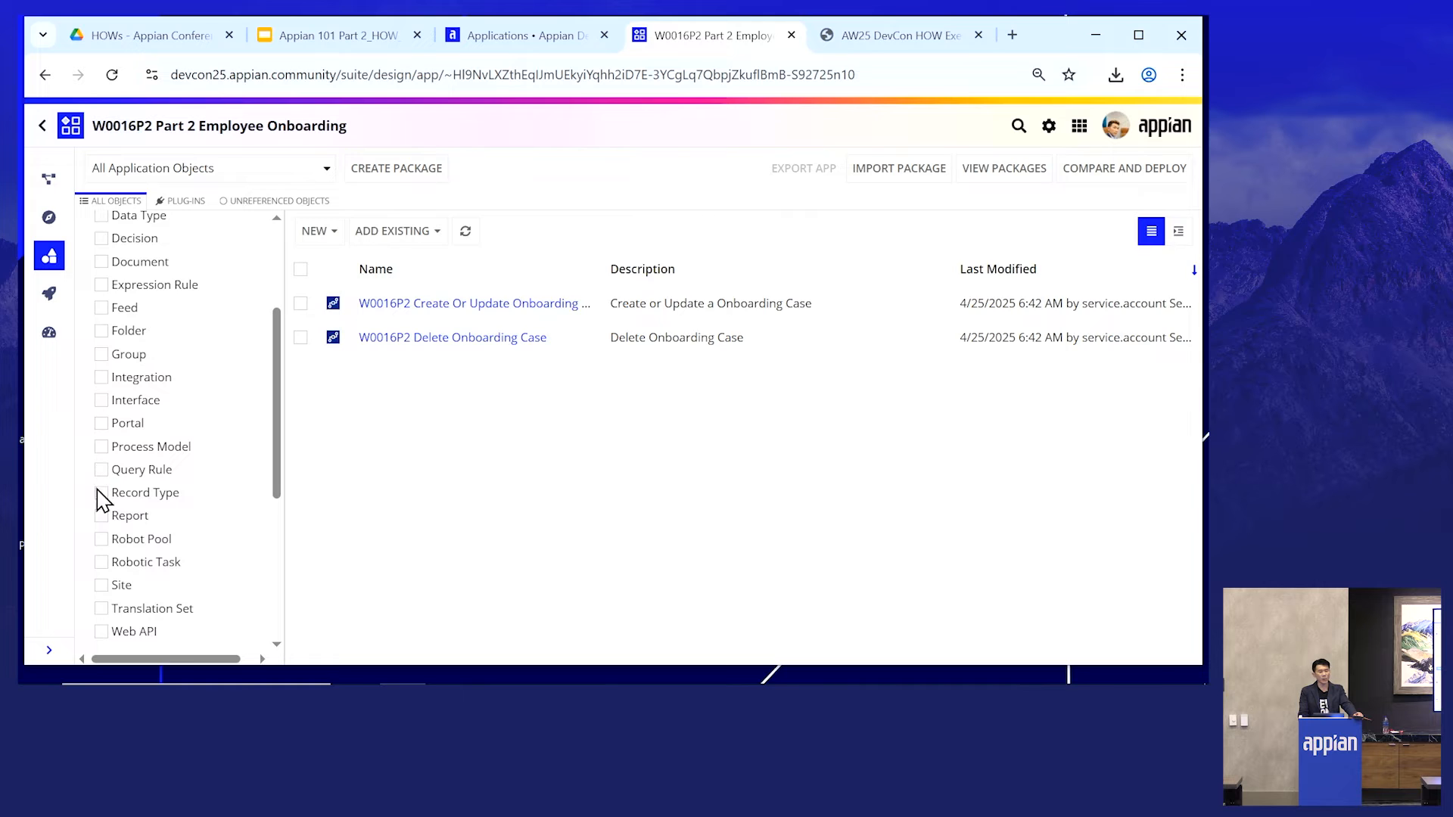
- Open the W0016P2 Onboarding Case record type and go to its Views page
{"action": "left_click", "coordinate": [101, 492]}
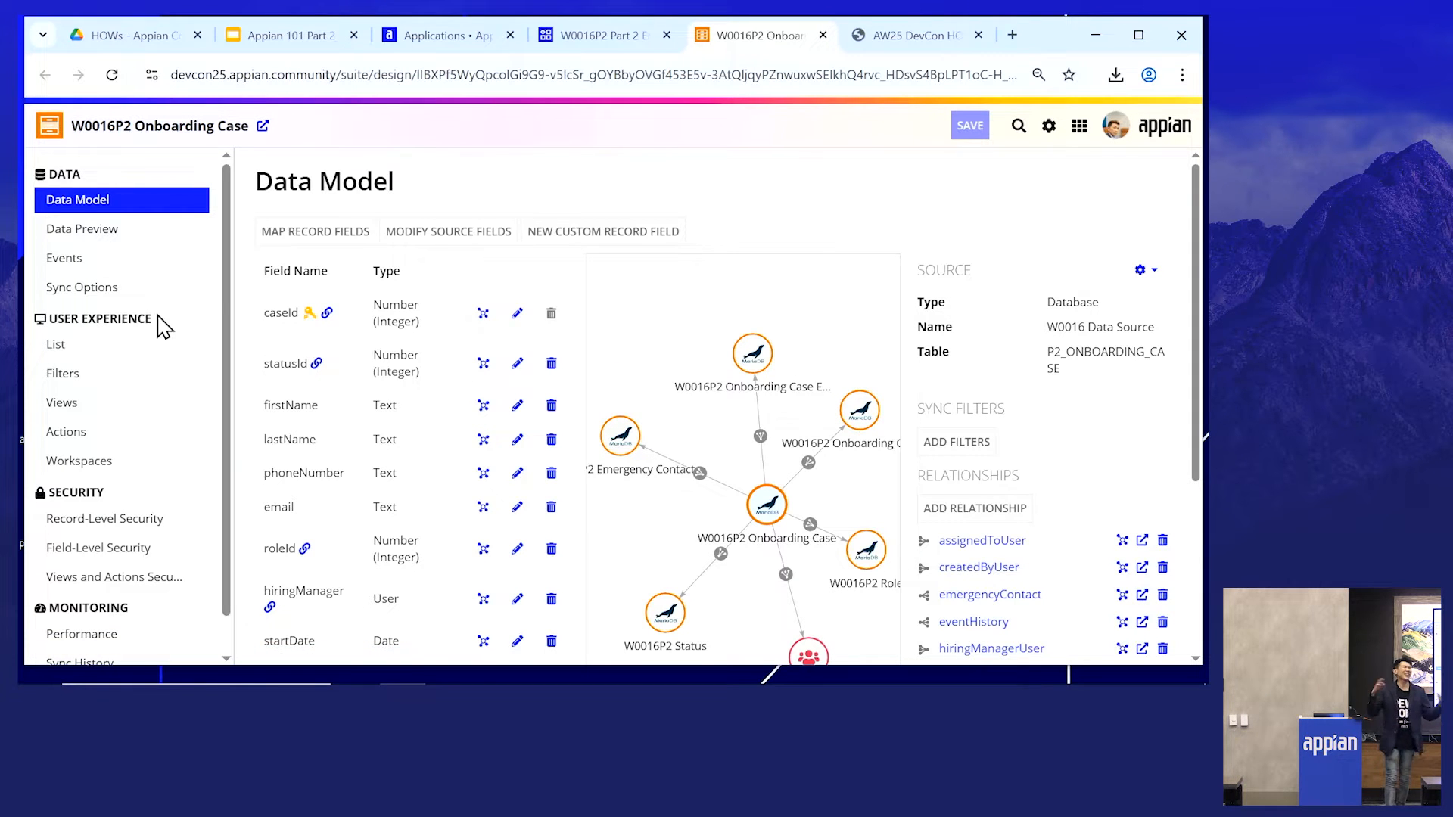
{"action": "left_click", "coordinate": [89, 414]}
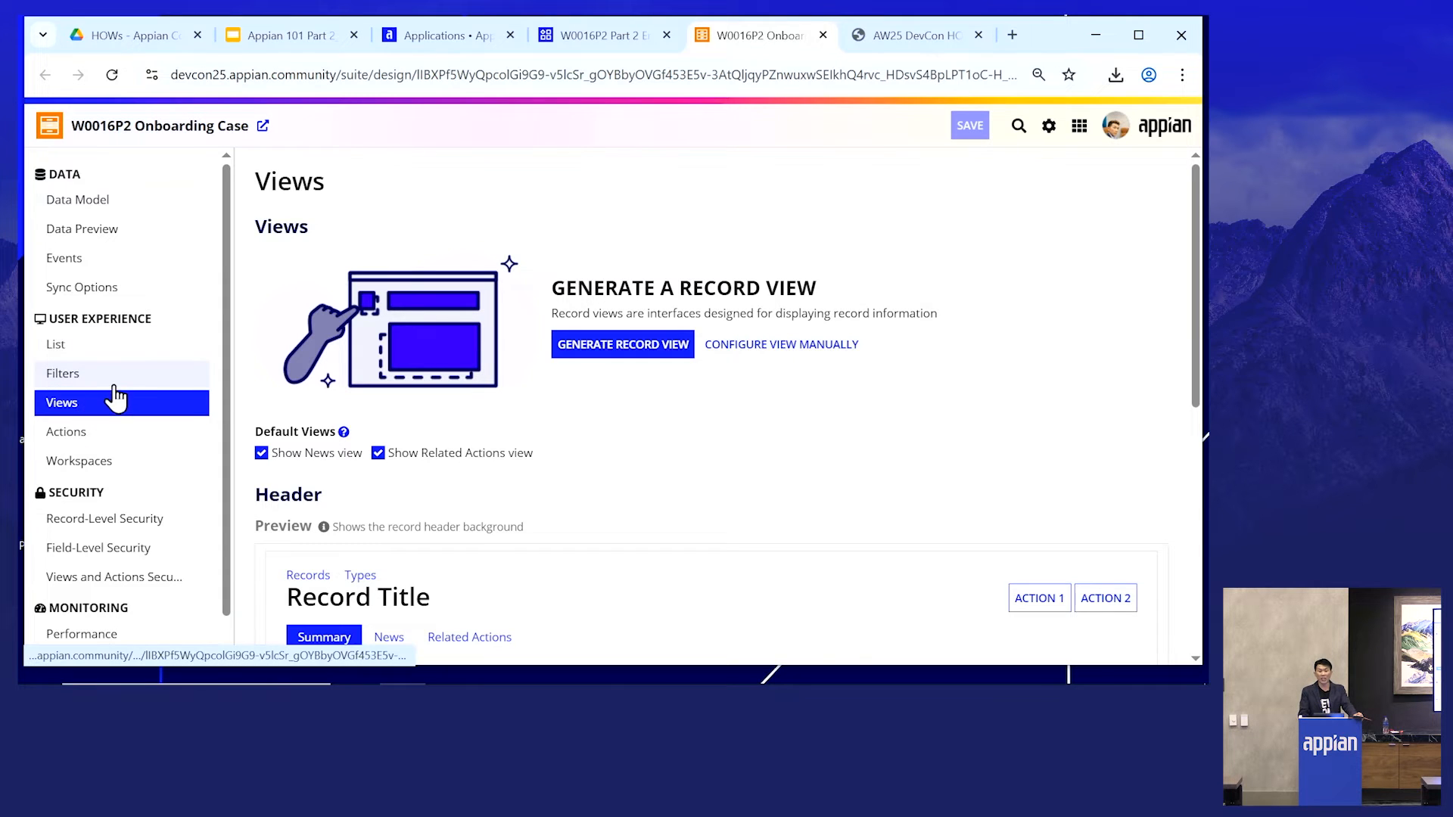
- Generate a record view that also includes the emergencyContact and role related record types
{"action": "left_click", "coordinate": [627, 364]}
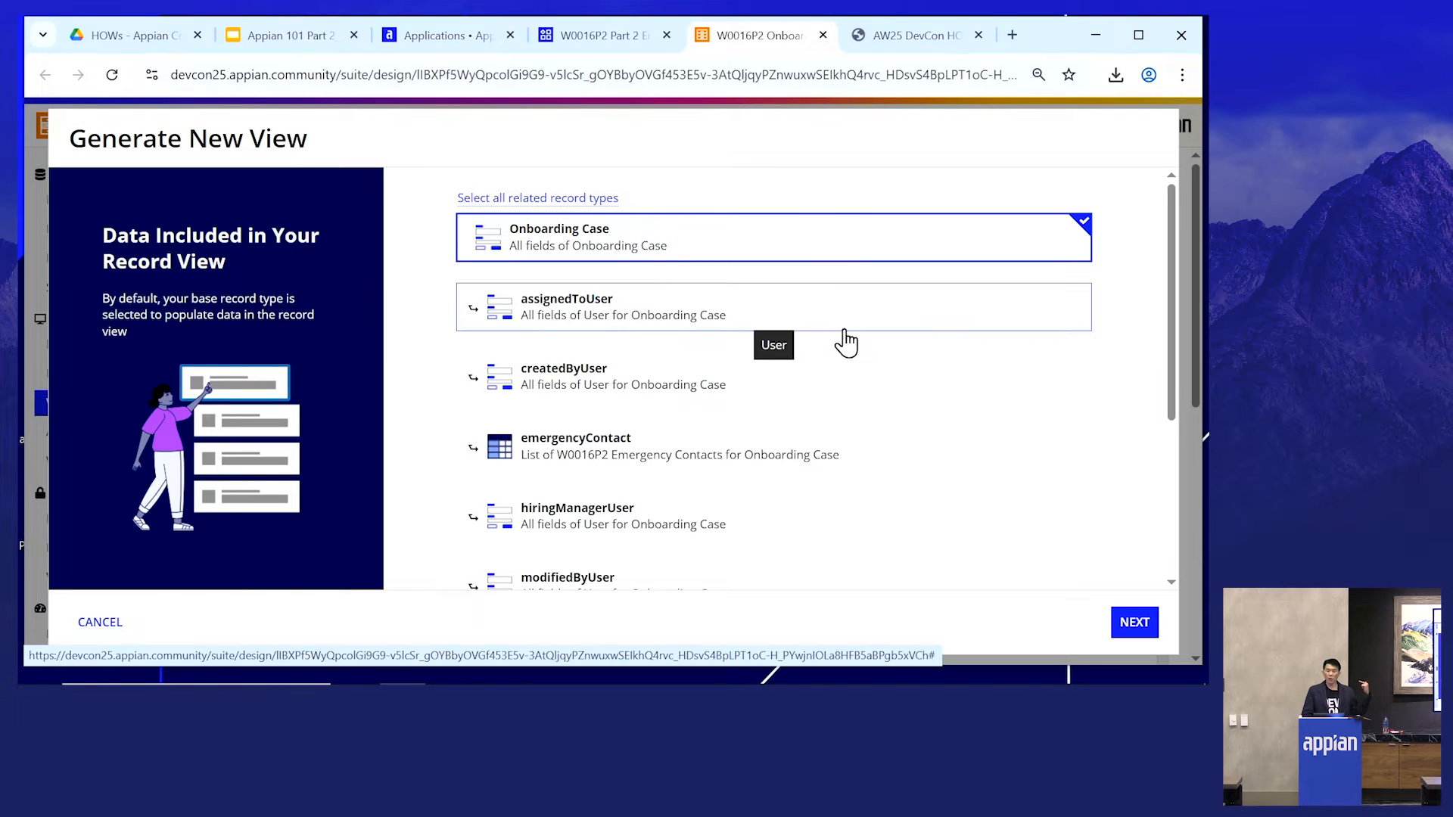
{"action": "left_click", "coordinate": [619, 461]}
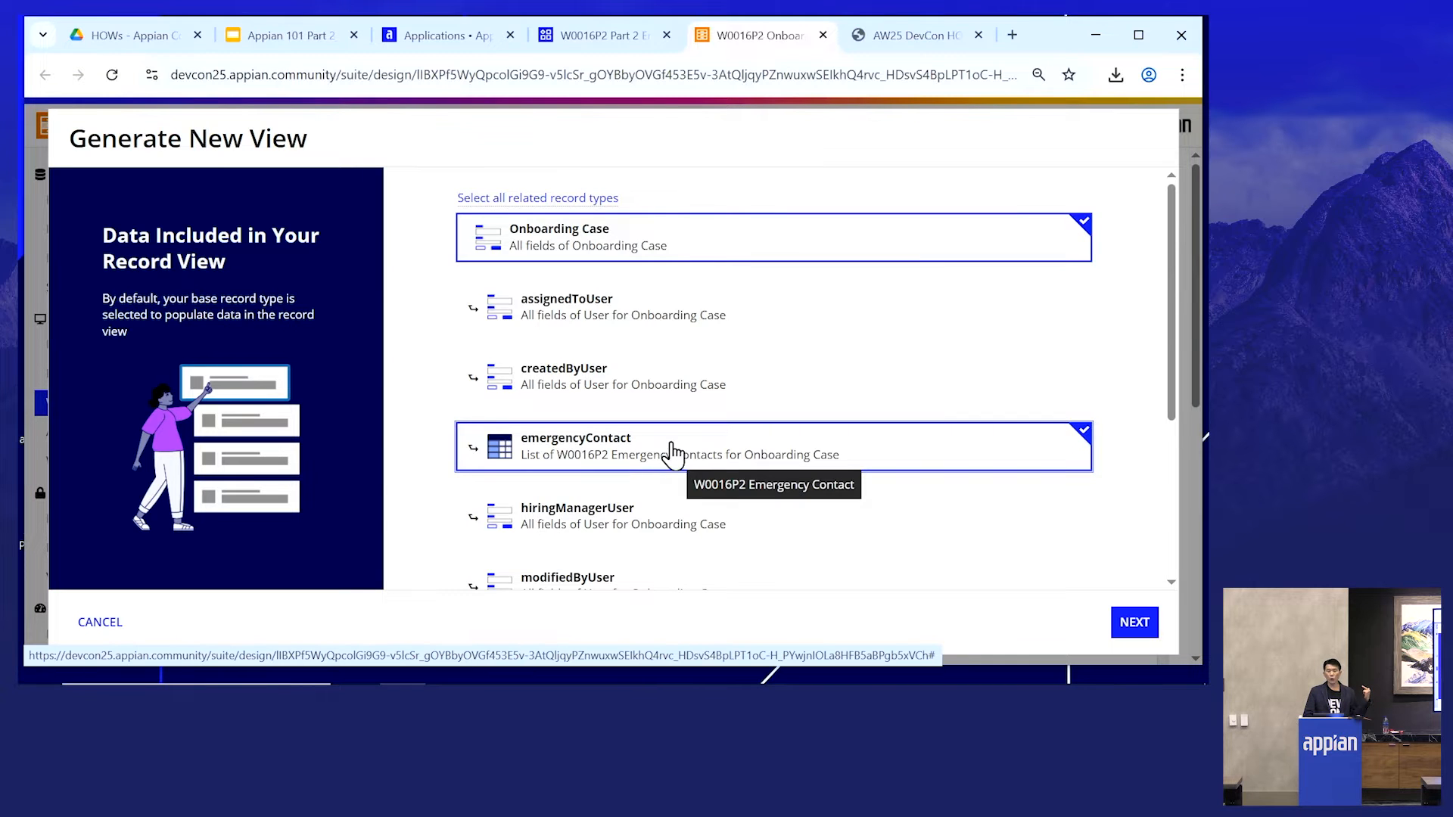
{"action": "scroll", "coordinate": [666, 454], "scroll_direction": "down", "scroll_amount": 1}
{"action": "scroll", "coordinate": [643, 463], "scroll_direction": "down", "scroll_amount": 1}
{"action": "left_click", "coordinate": [600, 474]}
{"action": "scroll", "coordinate": [830, 414], "scroll_direction": "up", "scroll_amount": 3}
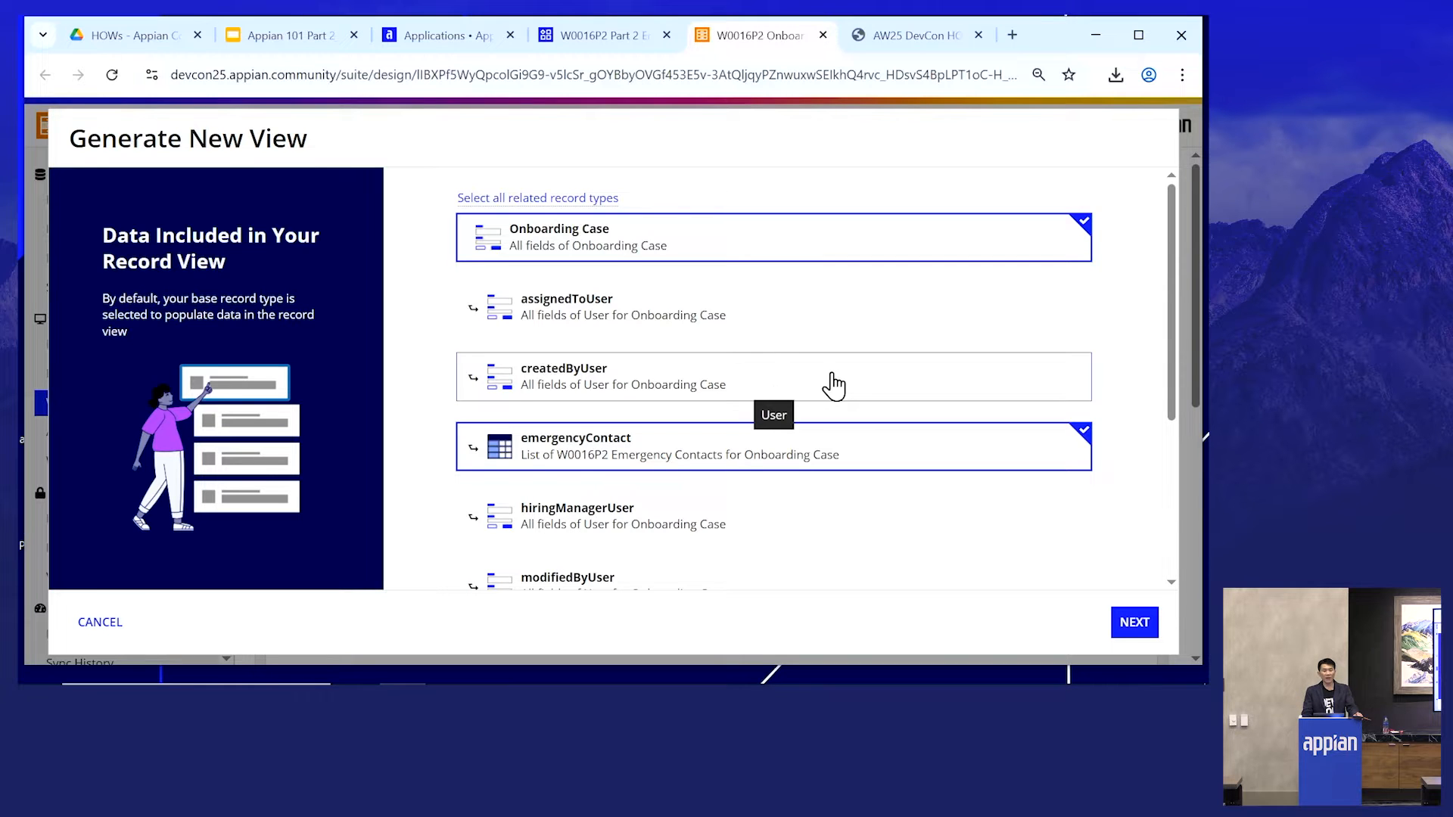
{"action": "scroll", "coordinate": [833, 386], "scroll_direction": "down", "scroll_amount": 3}
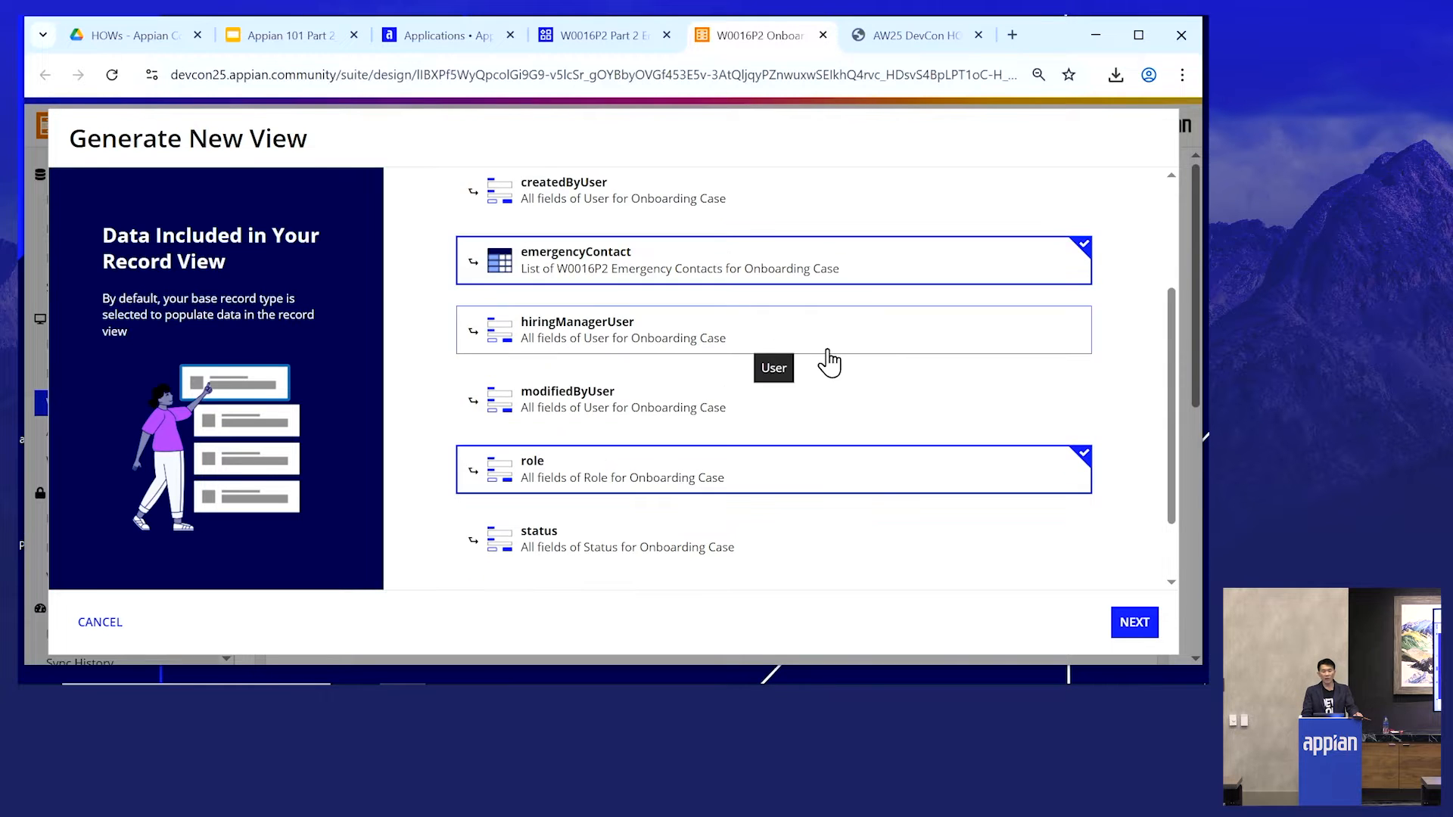
{"action": "left_click", "coordinate": [1128, 623]}
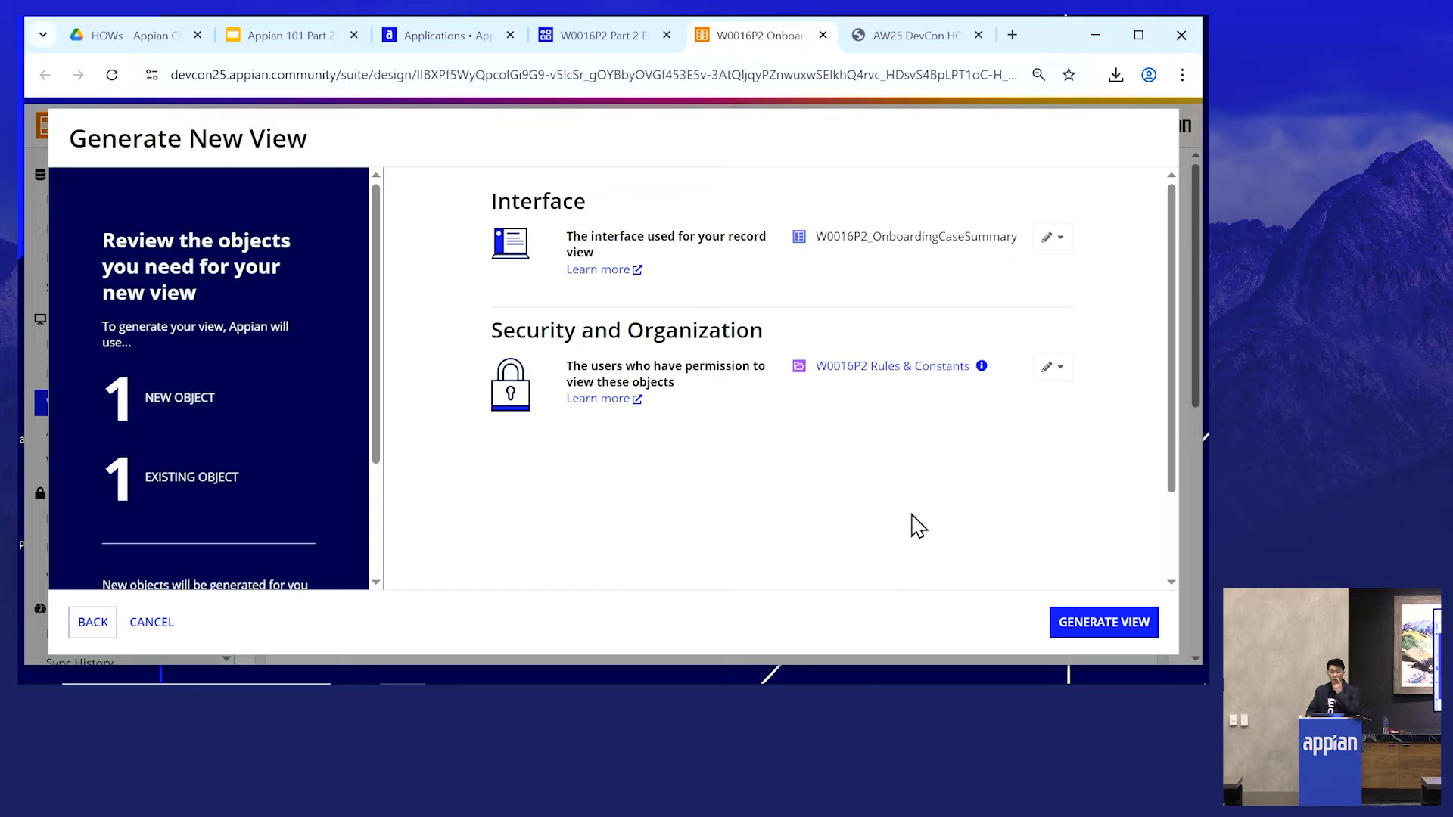
{"action": "left_click", "coordinate": [1104, 624]}
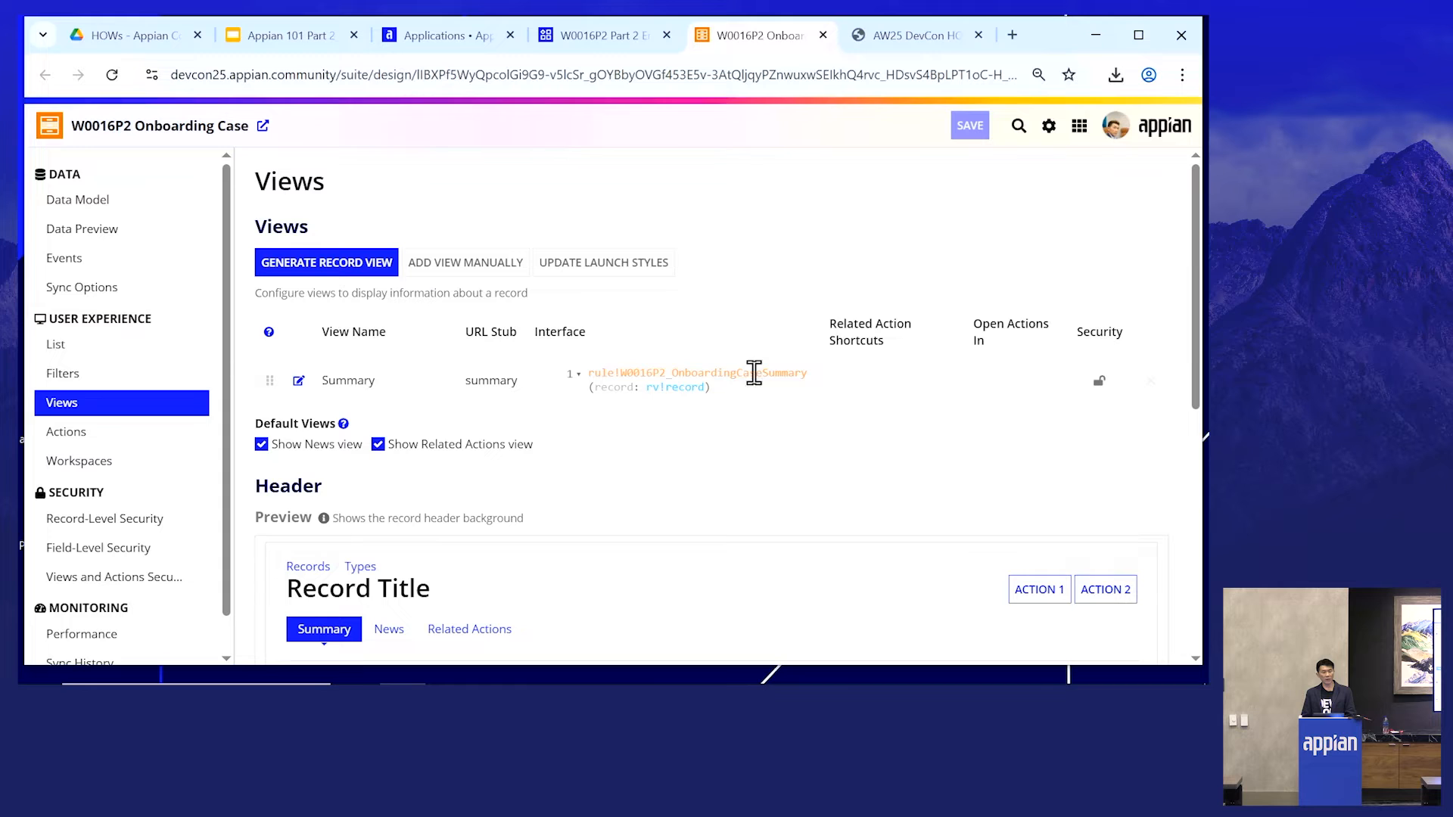
- Open the generated W0016P2_OnboardingCaseSummary interface and browse its component palette
{"action": "left_click", "coordinate": [749, 387]}
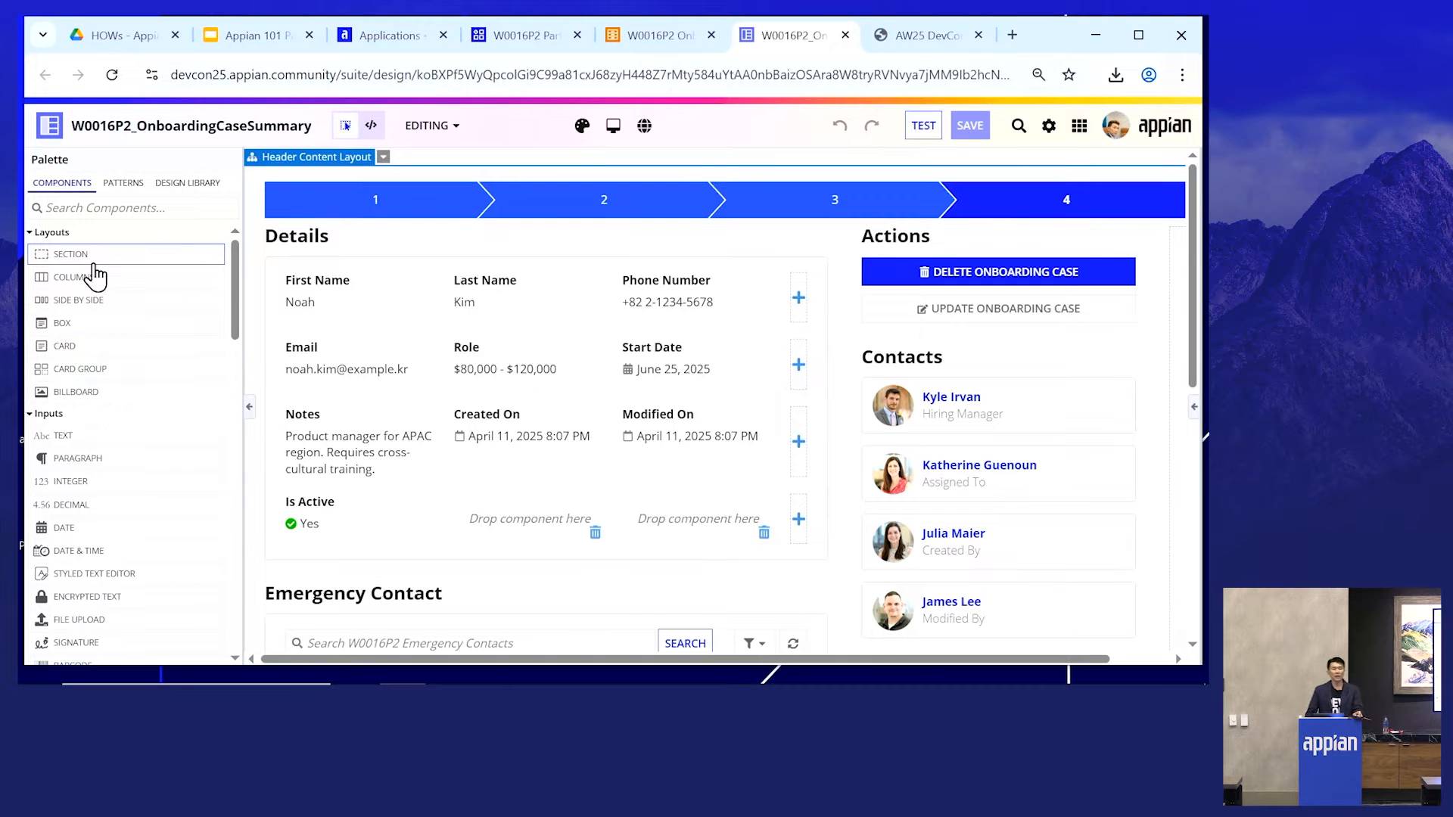
{"action": "scroll", "coordinate": [84, 435], "scroll_direction": "down", "scroll_amount": 3}
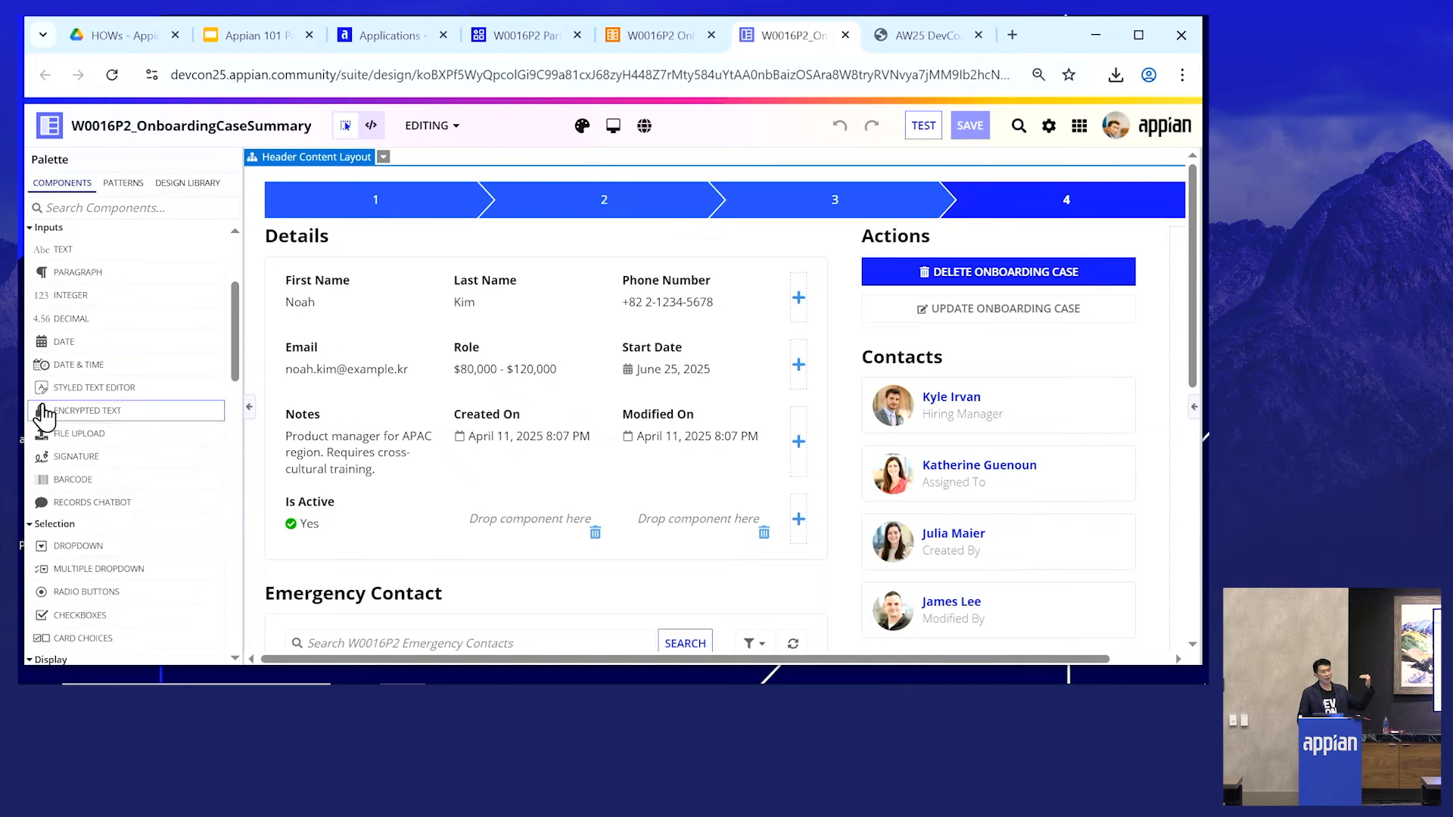
{"action": "scroll", "coordinate": [110, 379], "scroll_direction": "down", "scroll_amount": 3}
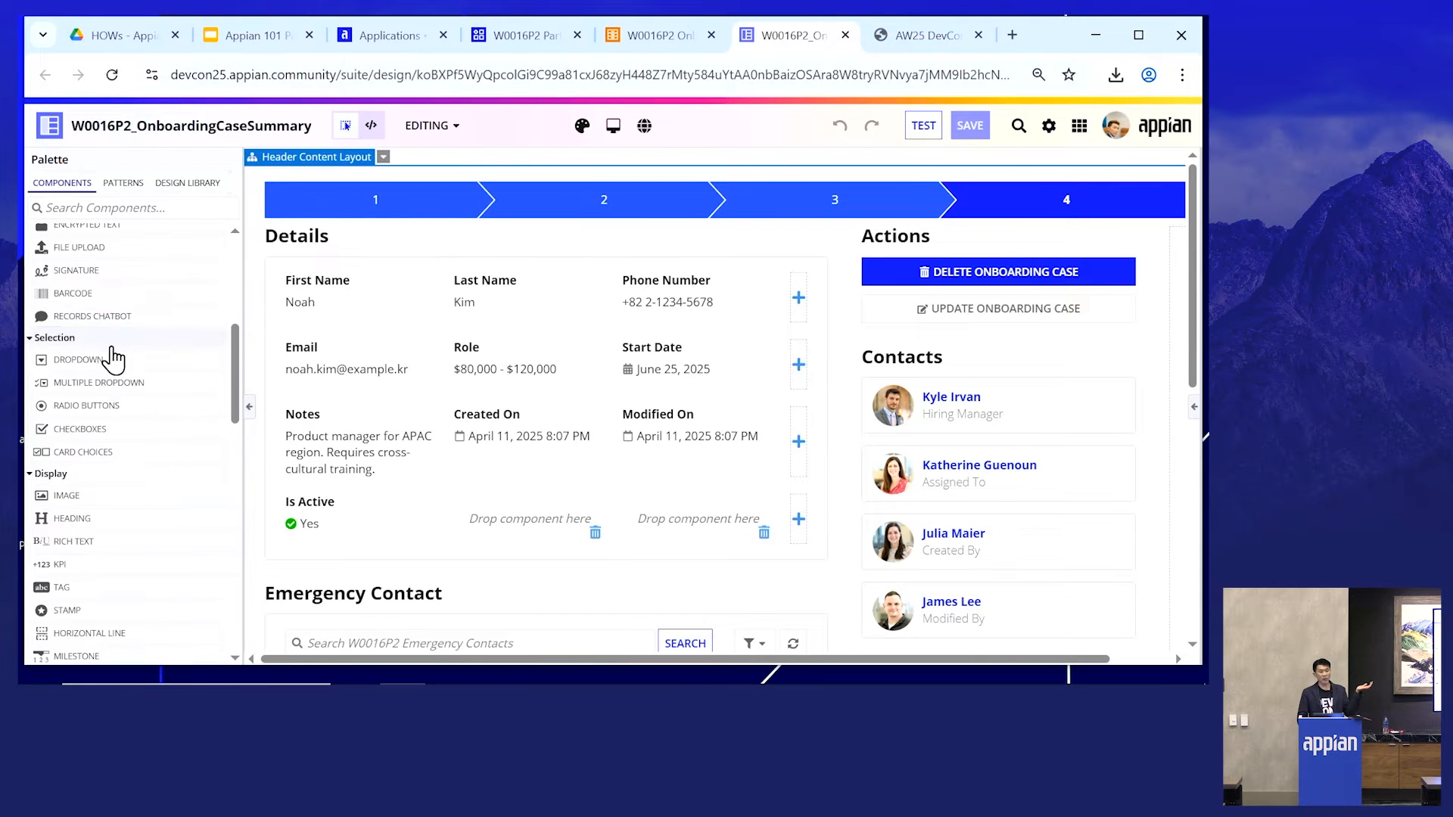
{"action": "scroll", "coordinate": [113, 360], "scroll_direction": "down", "scroll_amount": 5}
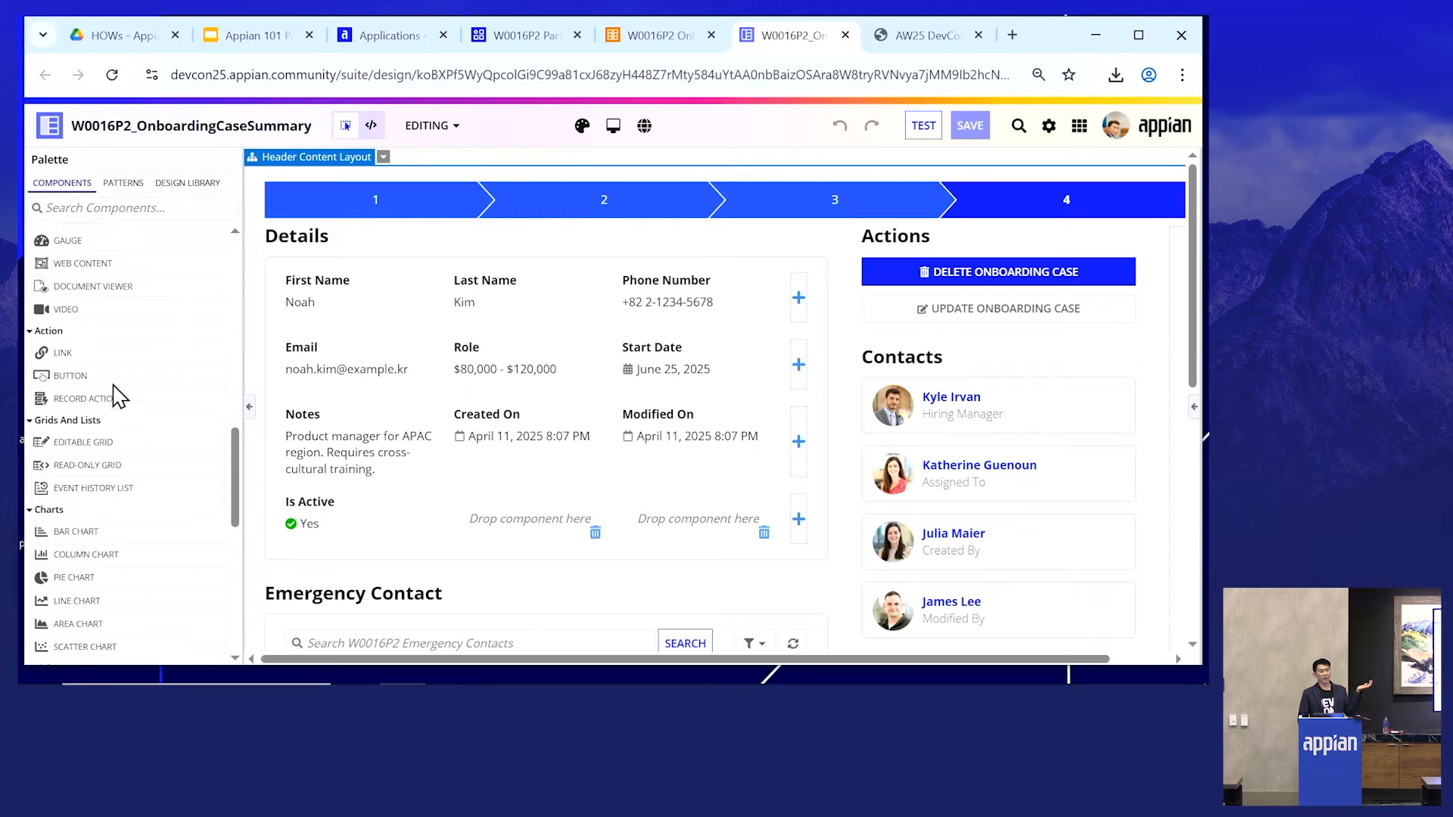
{"action": "scroll", "coordinate": [114, 370], "scroll_direction": "down", "scroll_amount": 3}
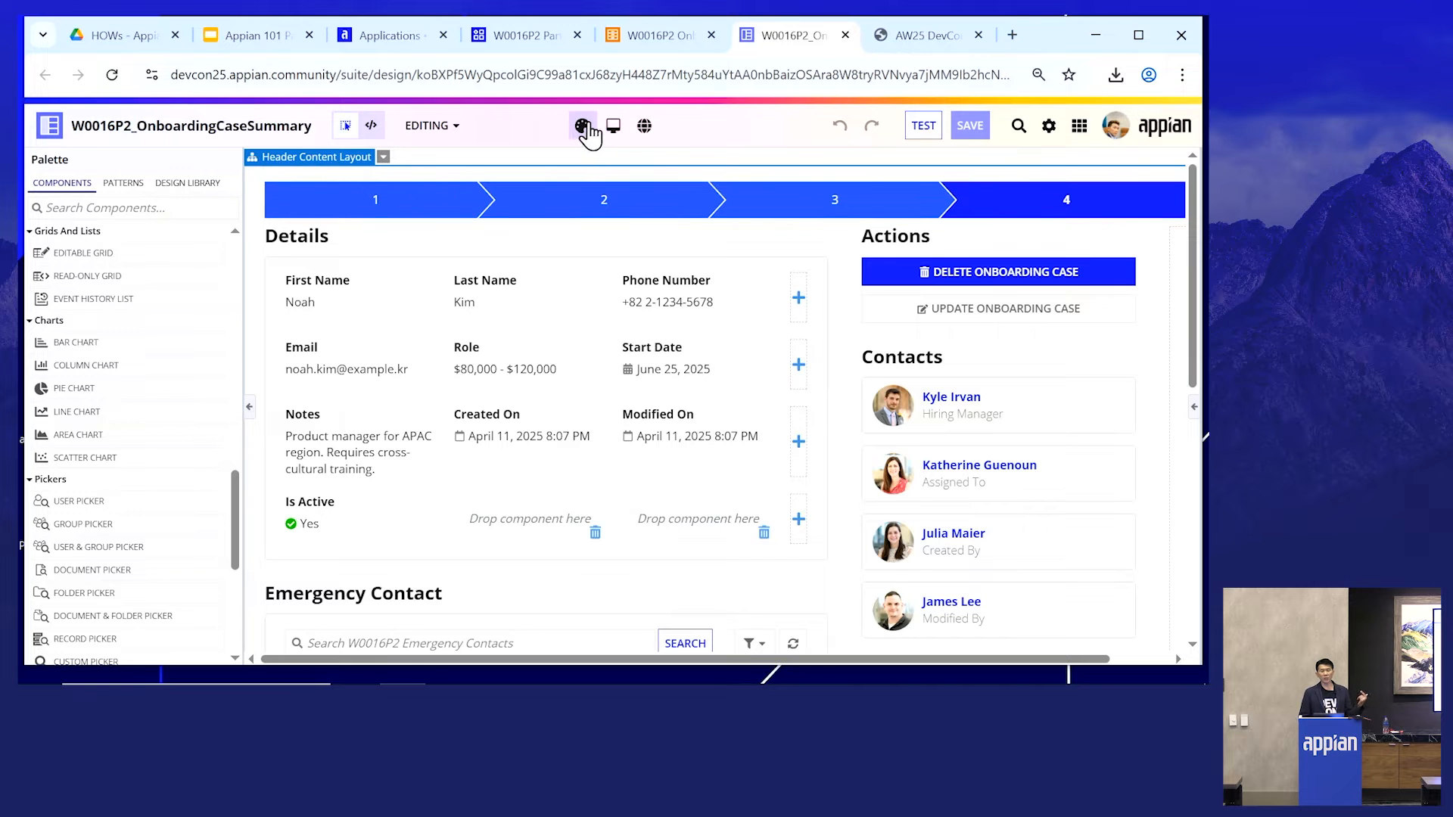
- Preview the interface at the Phone (Landscape) device width
{"action": "left_click", "coordinate": [624, 135]}
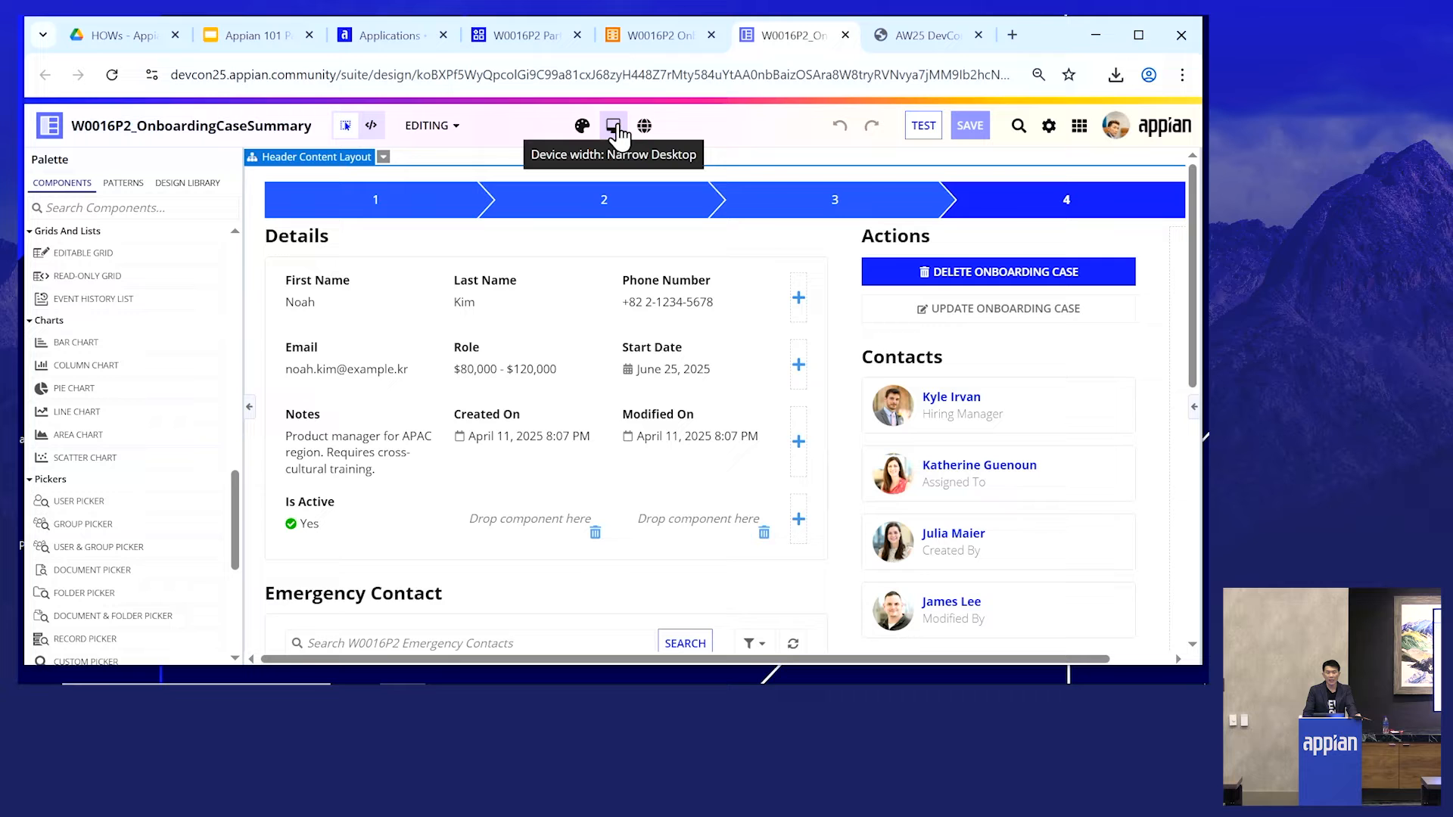
{"action": "left_click", "coordinate": [619, 135]}
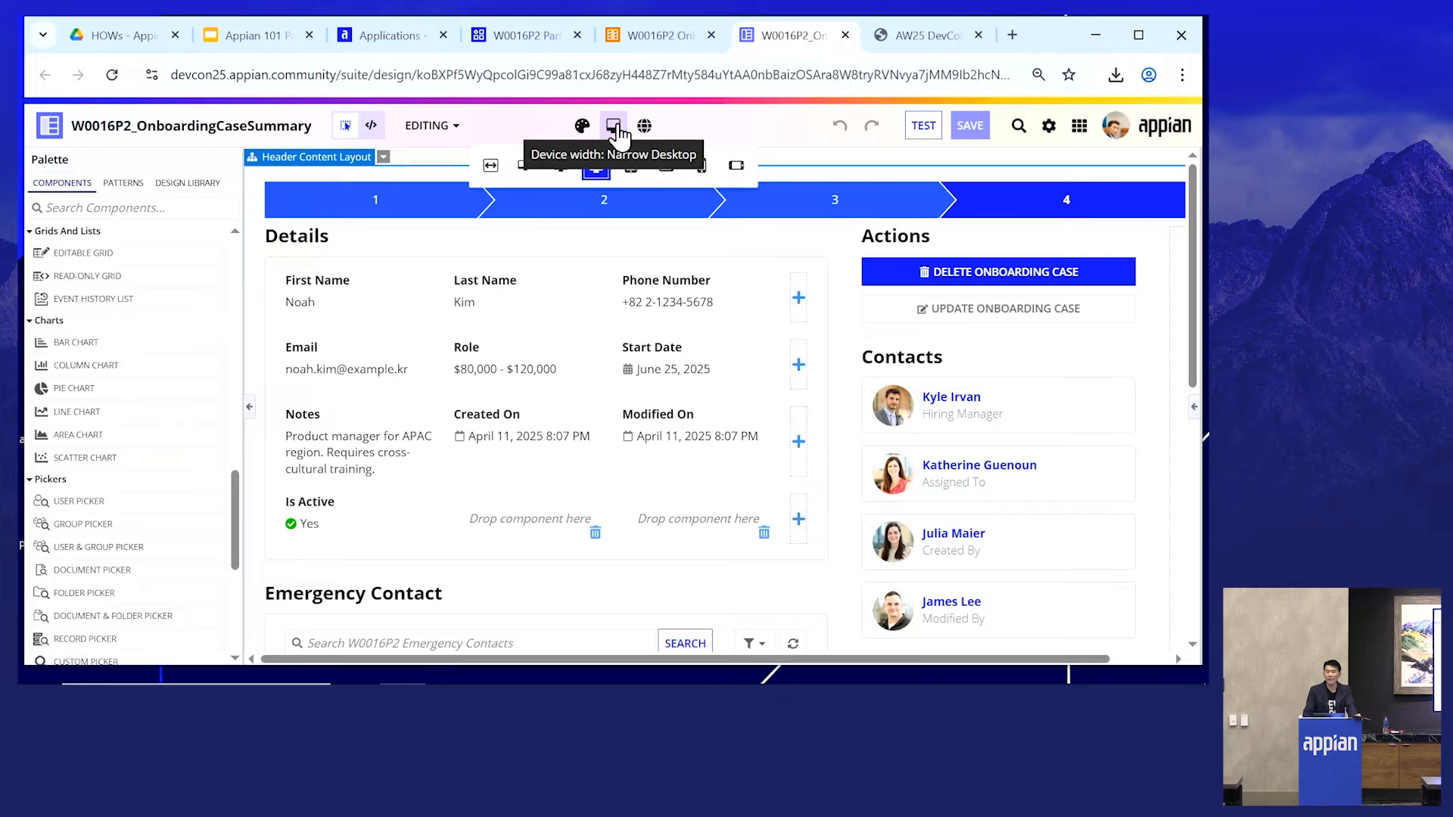
{"action": "left_click", "coordinate": [736, 166]}
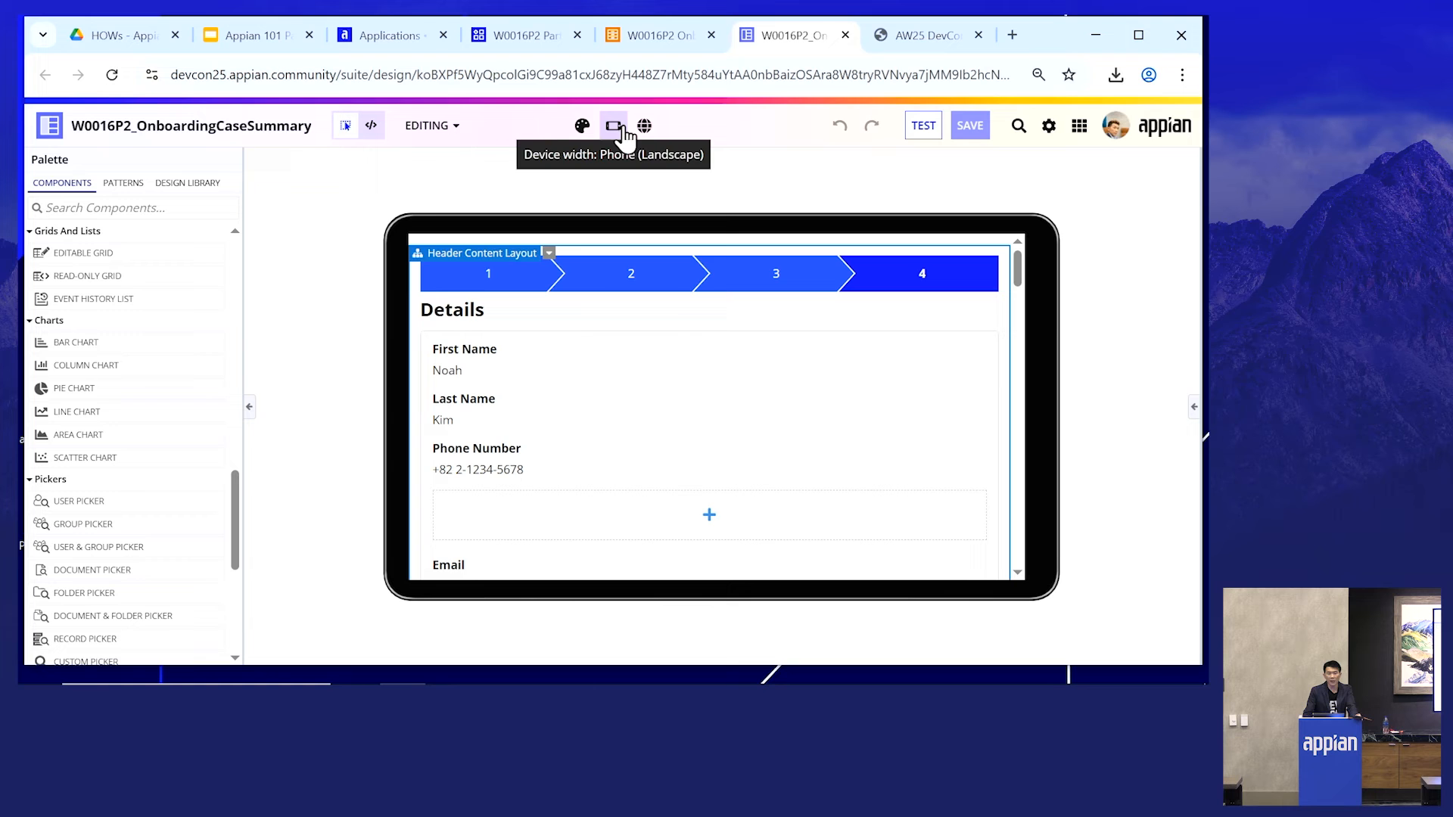
{"action": "left_click", "coordinate": [615, 128]}
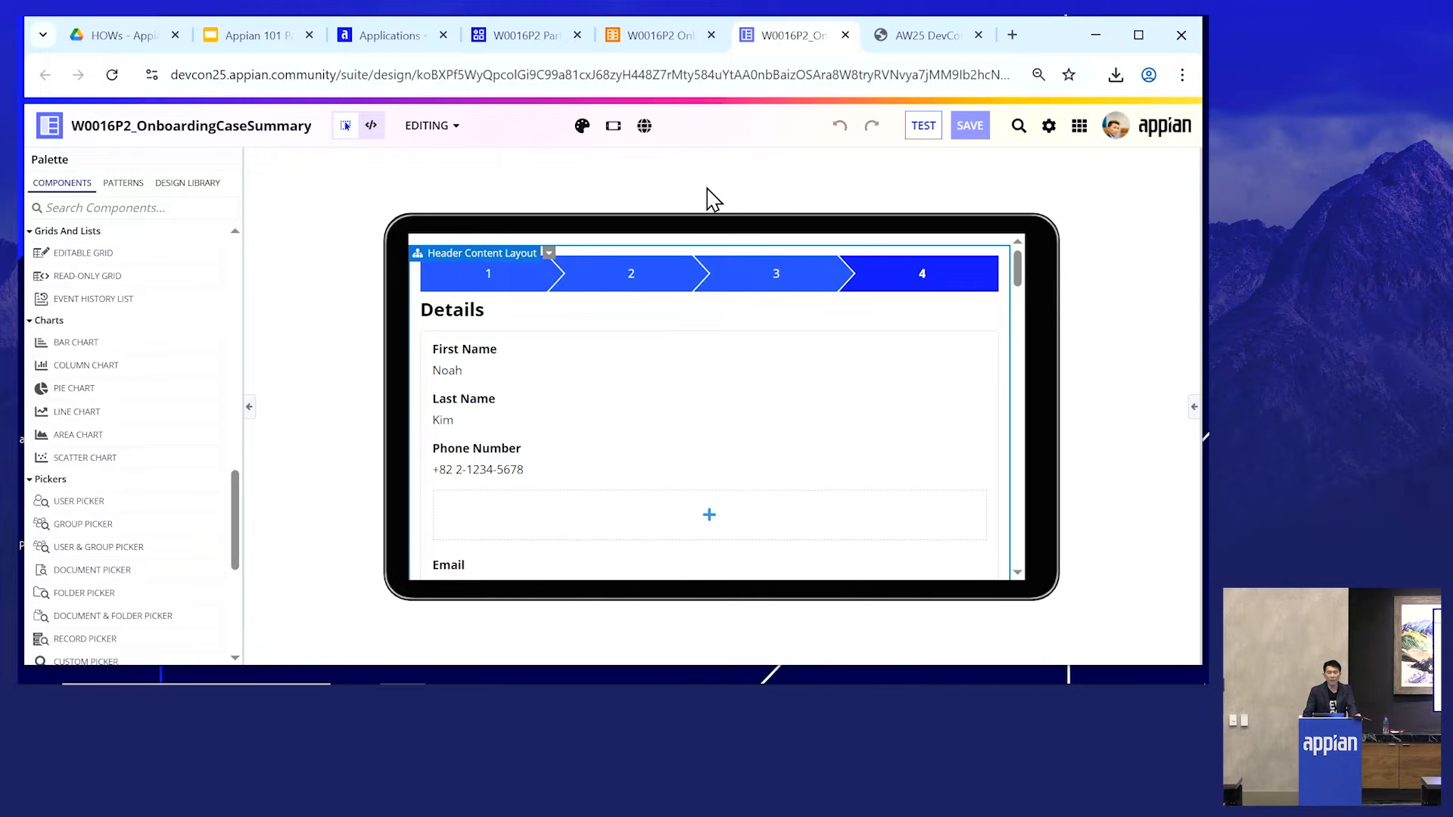
- Preview the W0016P2_OnboardingCaseSummary interface at full desktop width
{"action": "left_click", "coordinate": [613, 128]}
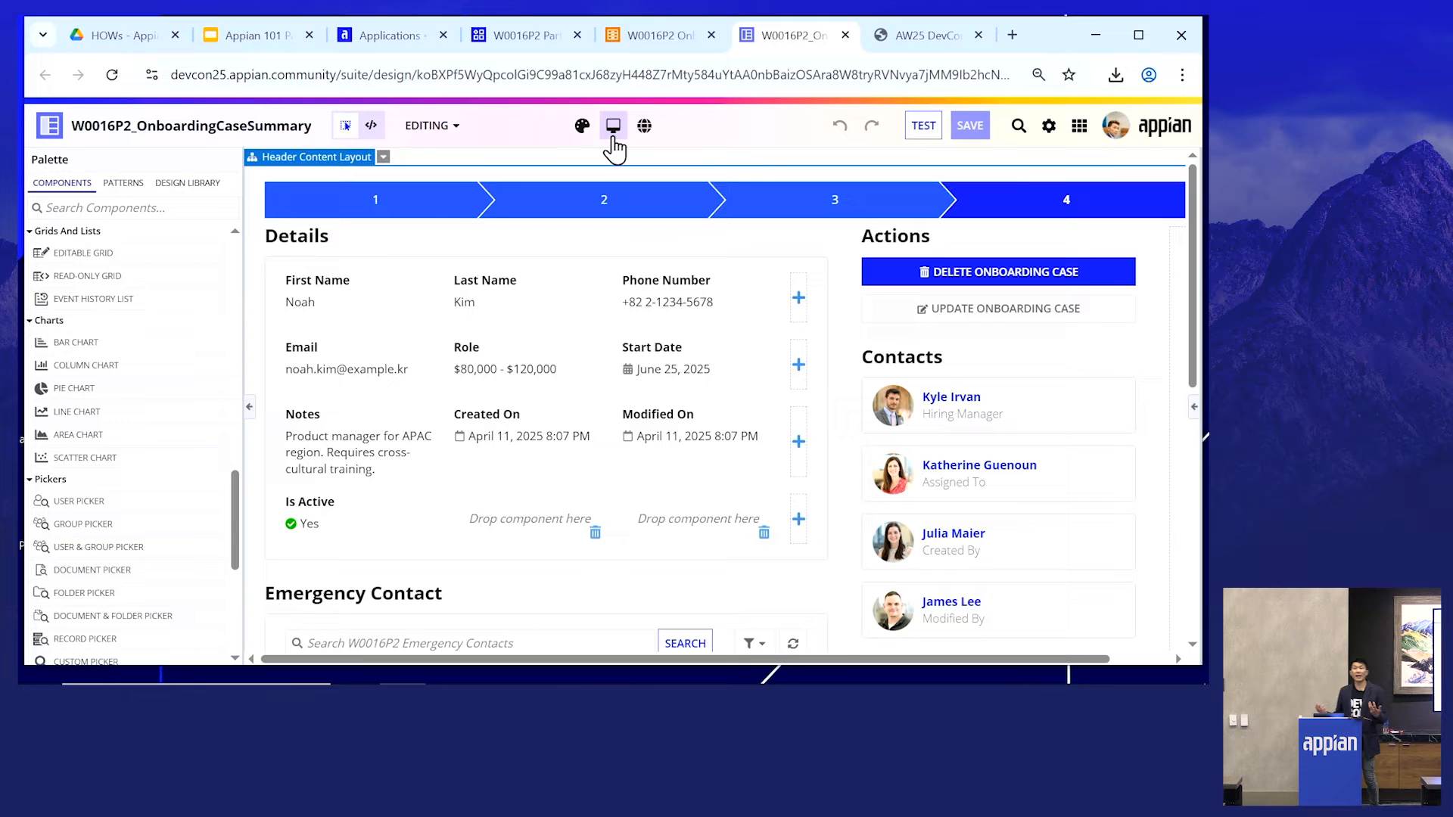
{"action": "mouse_move", "coordinate": [614, 134]}
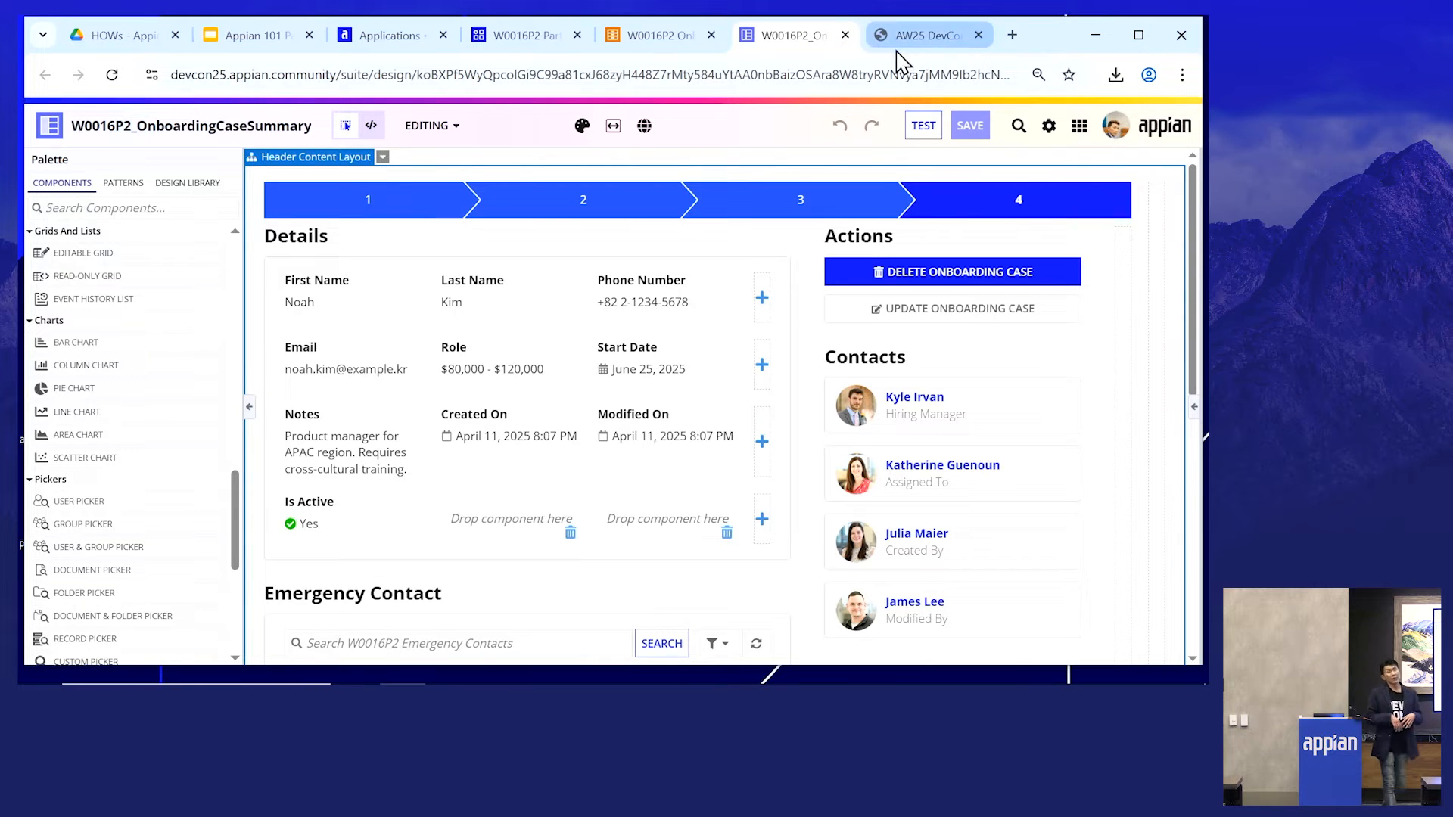
- Return to the W0016P2 Onboarding Case record type, open its Workspaces page and save the record type
{"action": "left_click", "coordinate": [845, 35]}
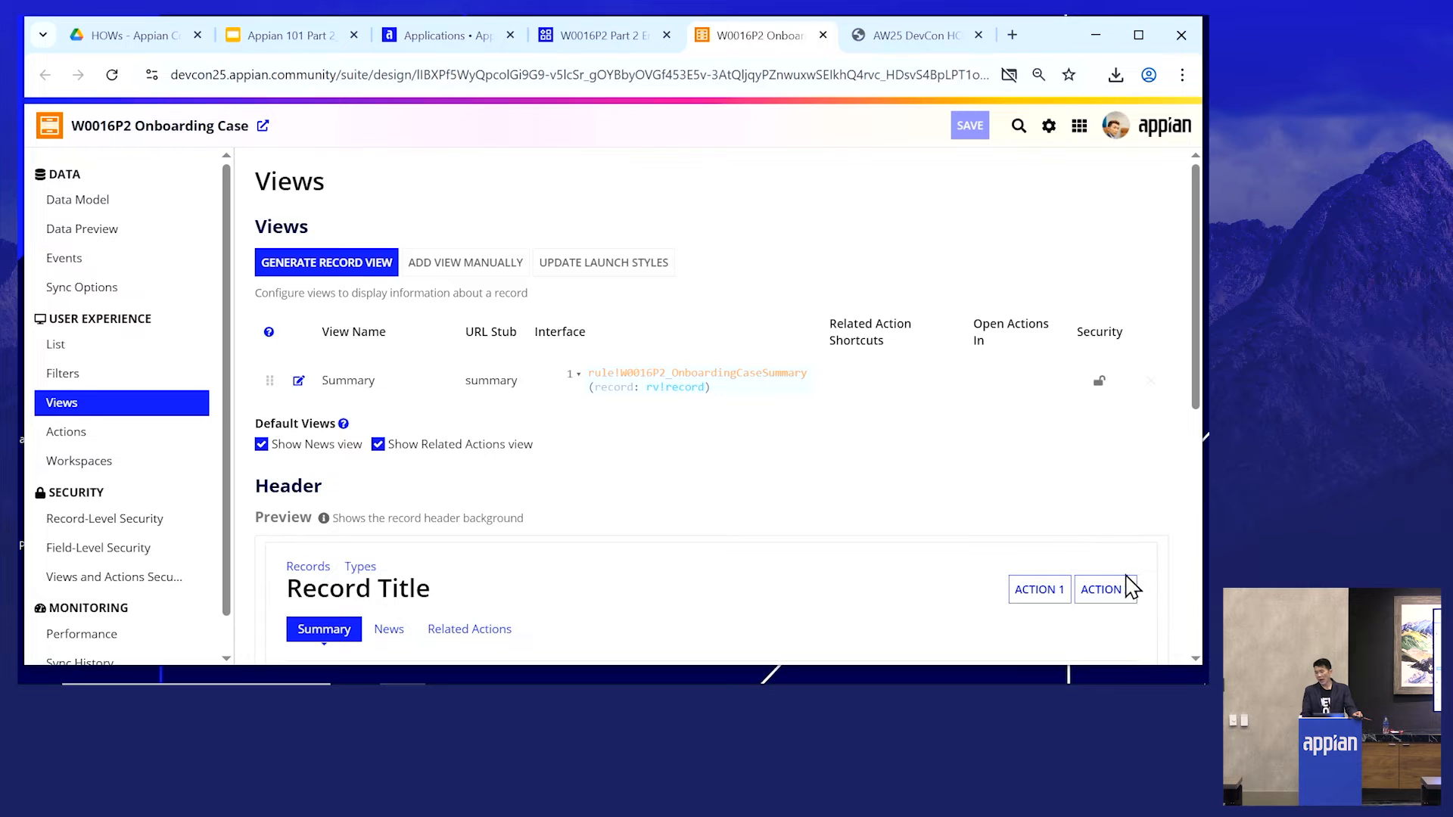
{"action": "left_click", "coordinate": [126, 465]}
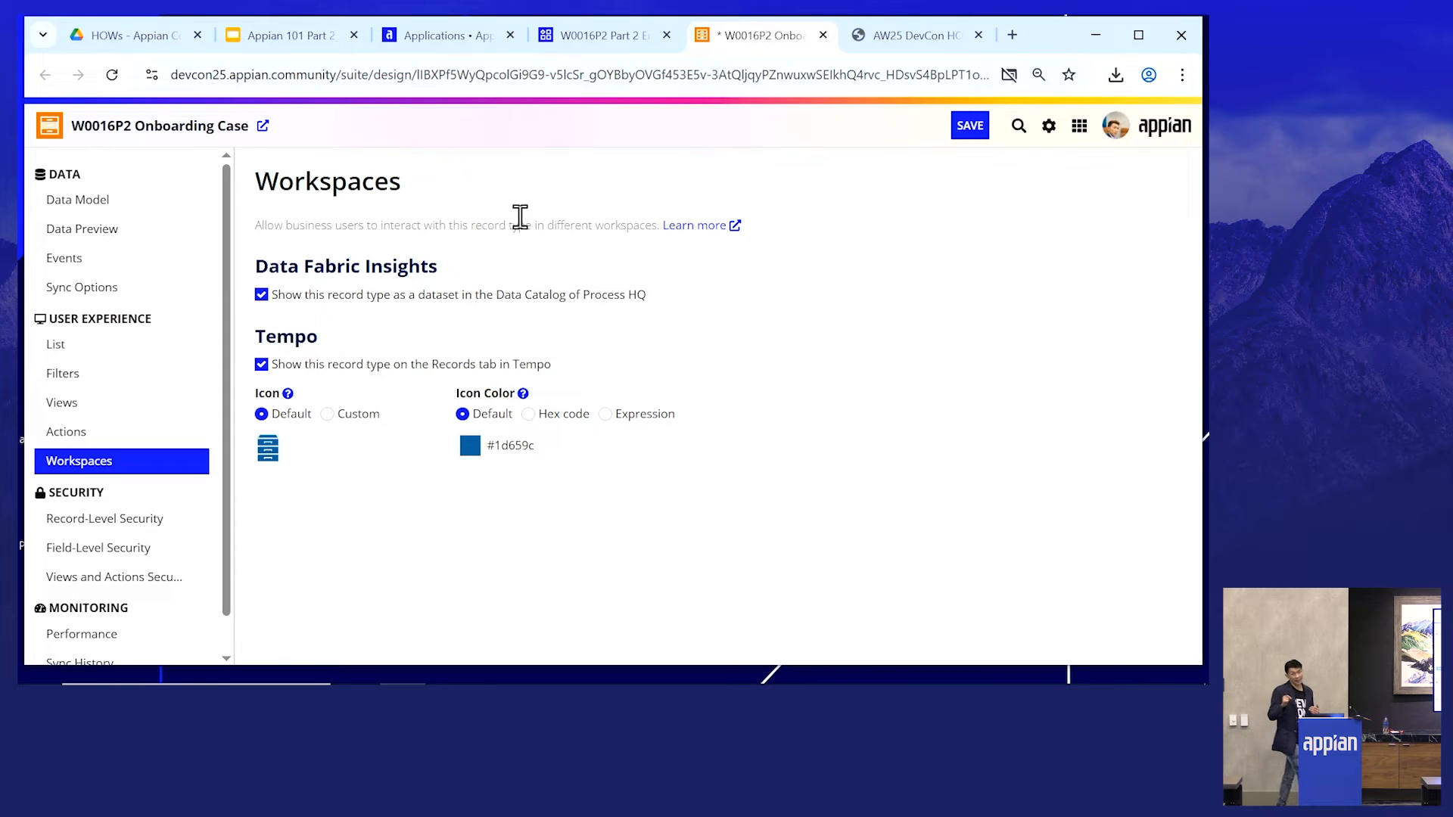
{"action": "left_click", "coordinate": [977, 129]}
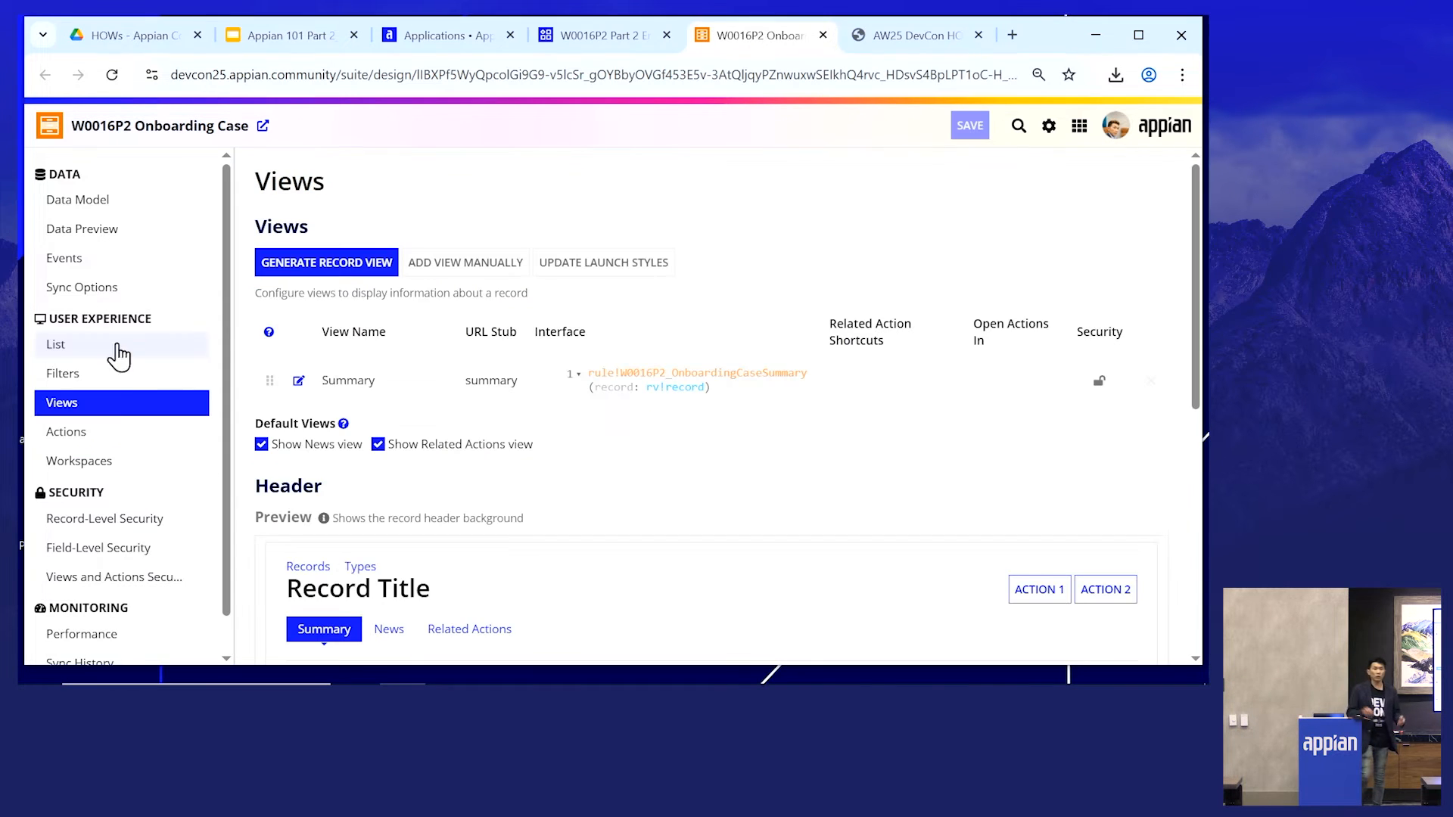
- Open the record type's Actions page and review its record list and related actions
{"action": "left_click", "coordinate": [89, 443]}
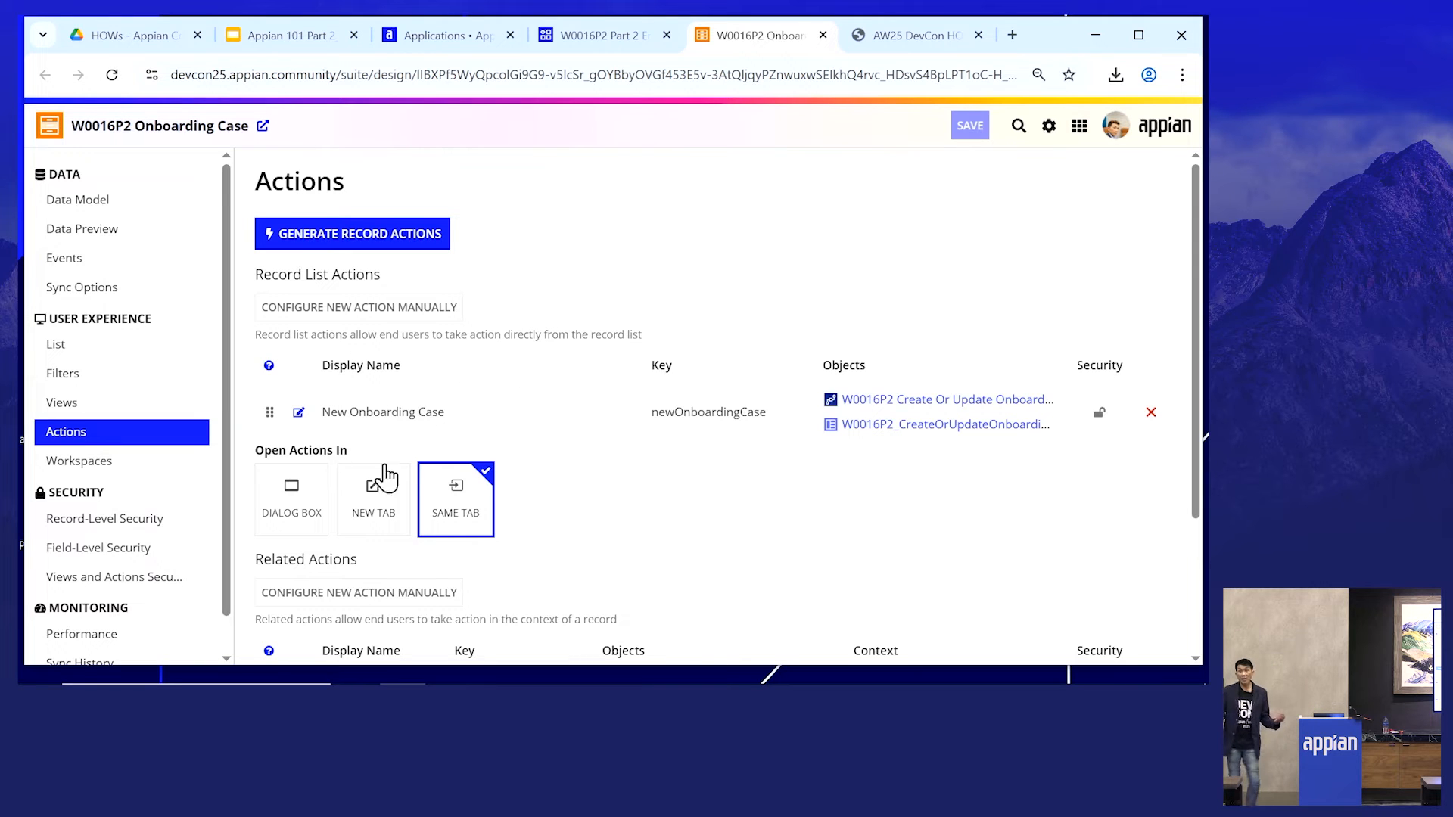
{"action": "scroll", "coordinate": [546, 401], "scroll_direction": "down", "scroll_amount": 3}
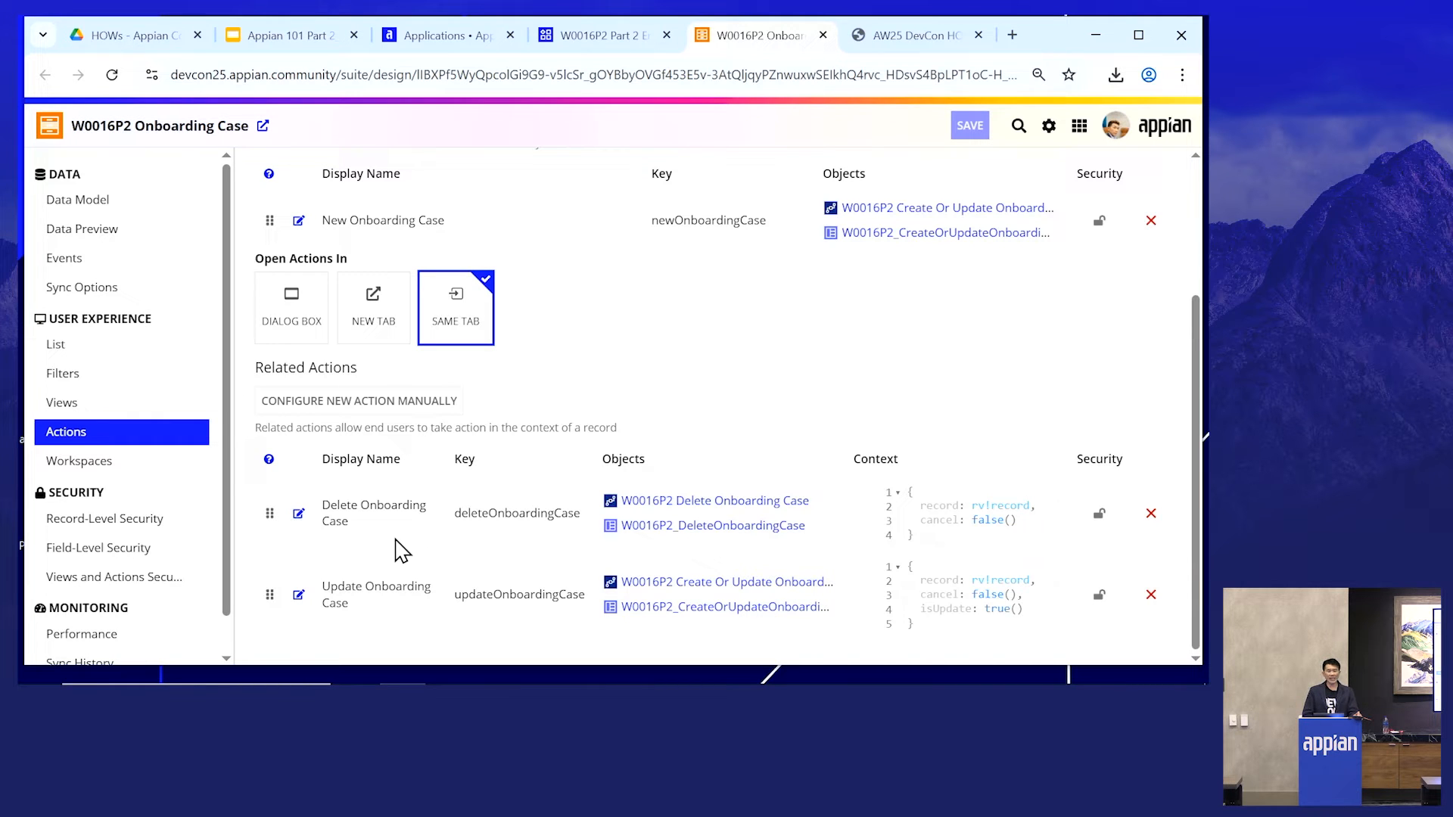
{"action": "scroll", "coordinate": [630, 393], "scroll_direction": "up", "scroll_amount": 3}
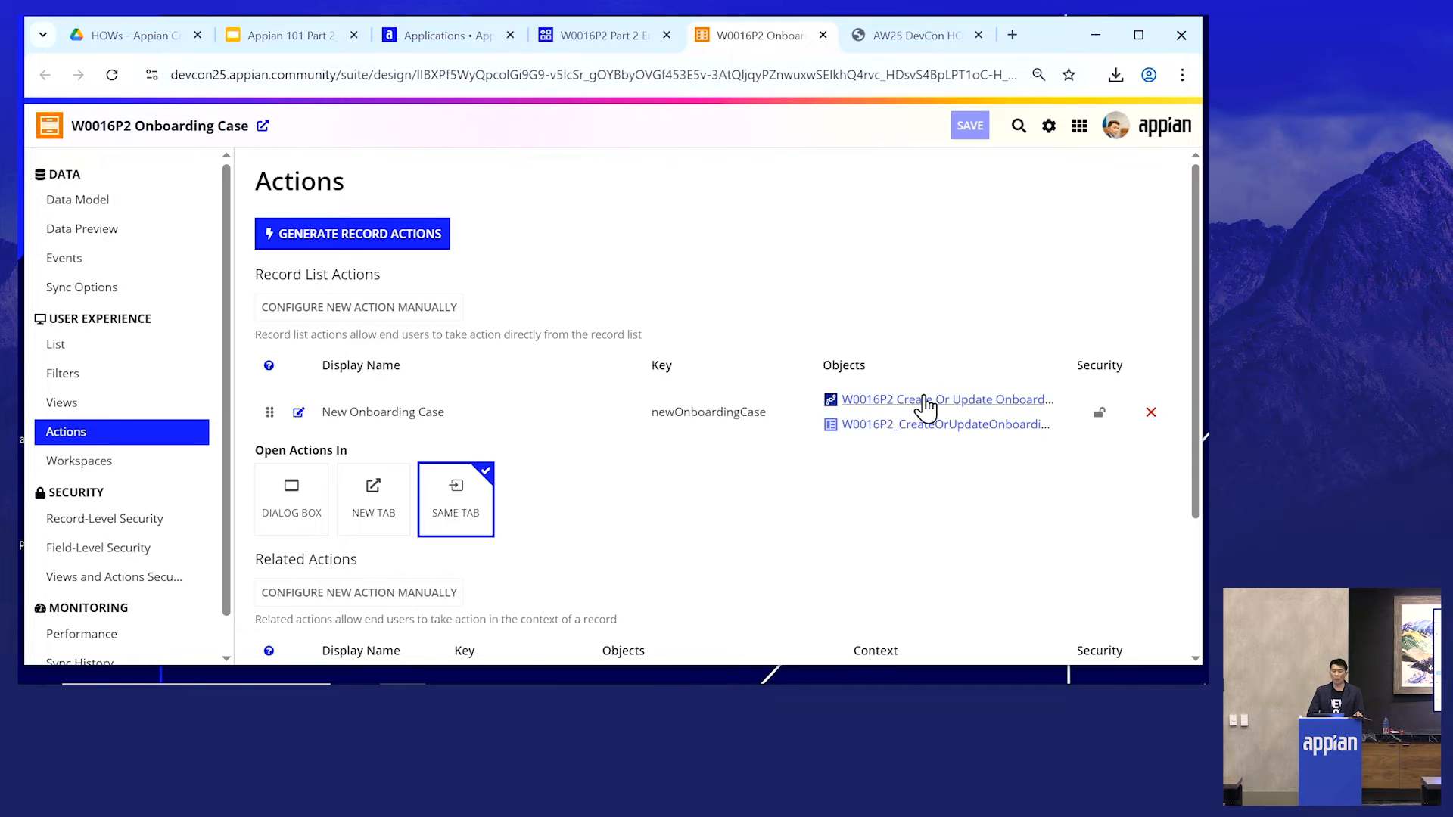
- Open the W0016P2 Create Or Update Onboarding Case process model, start it for debugging and cancel the Create Onboarding Case form
{"action": "left_click", "coordinate": [925, 400]}
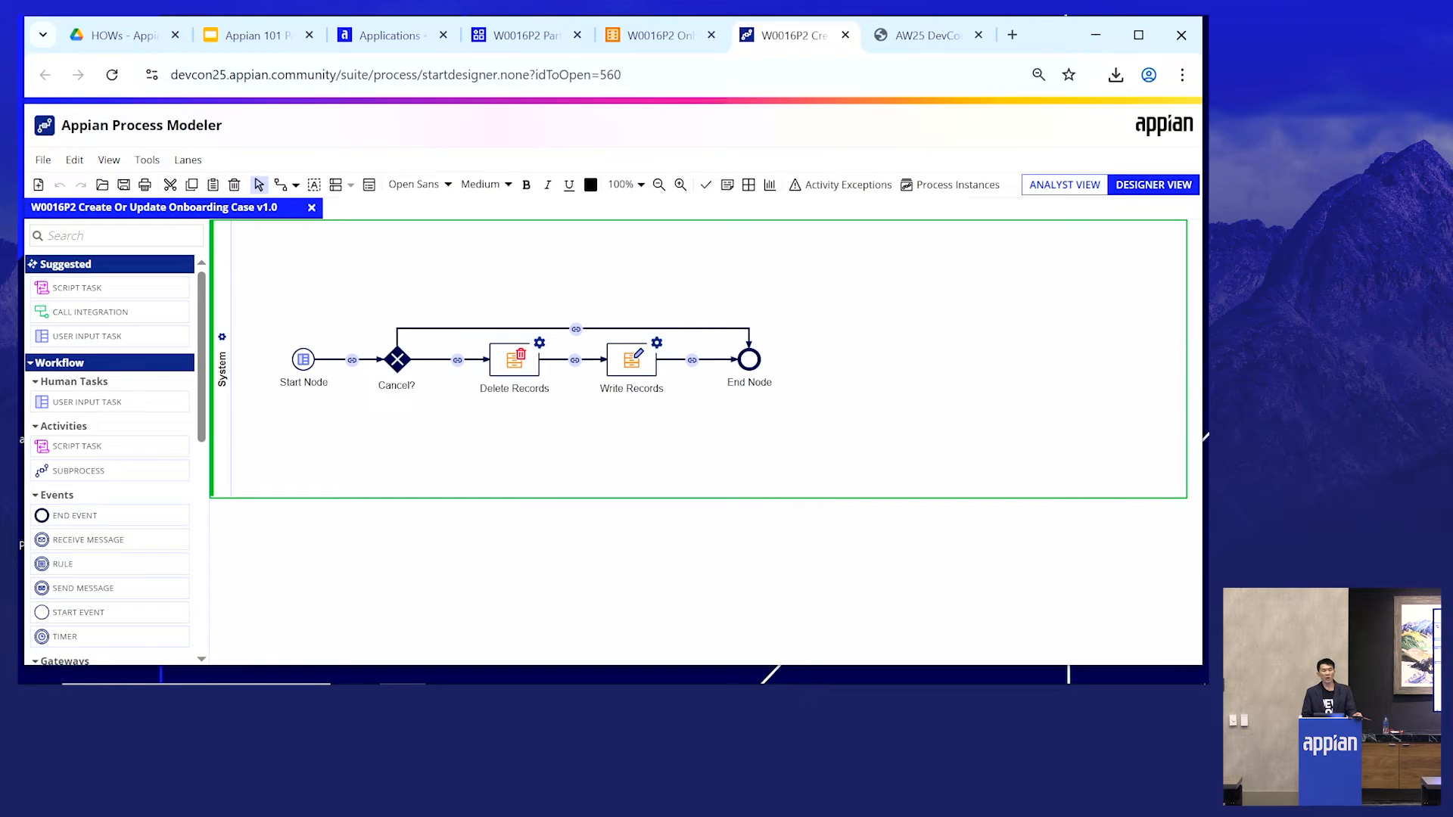
{"action": "left_click", "coordinate": [44, 160]}
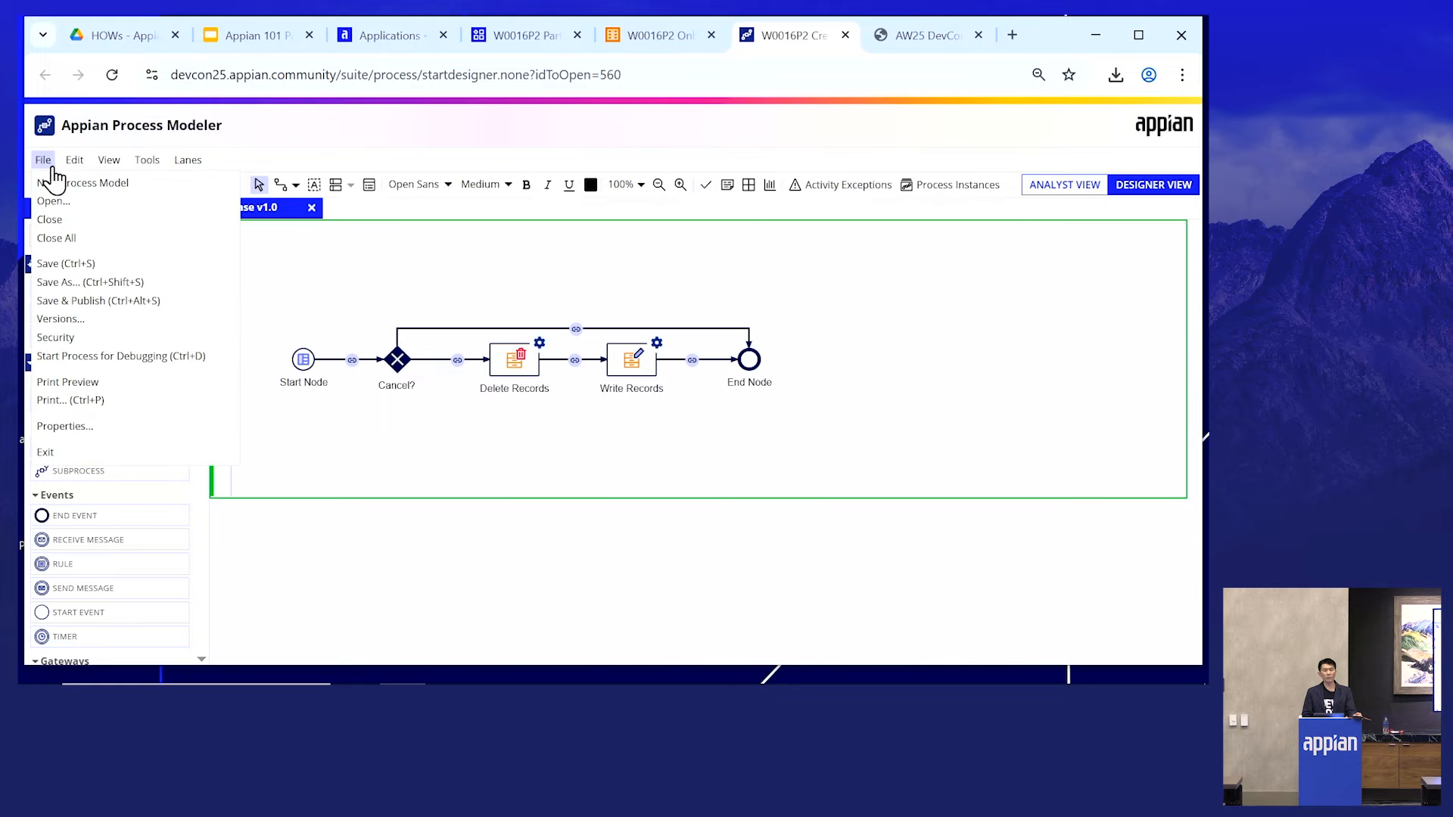
{"action": "left_click", "coordinate": [93, 358]}
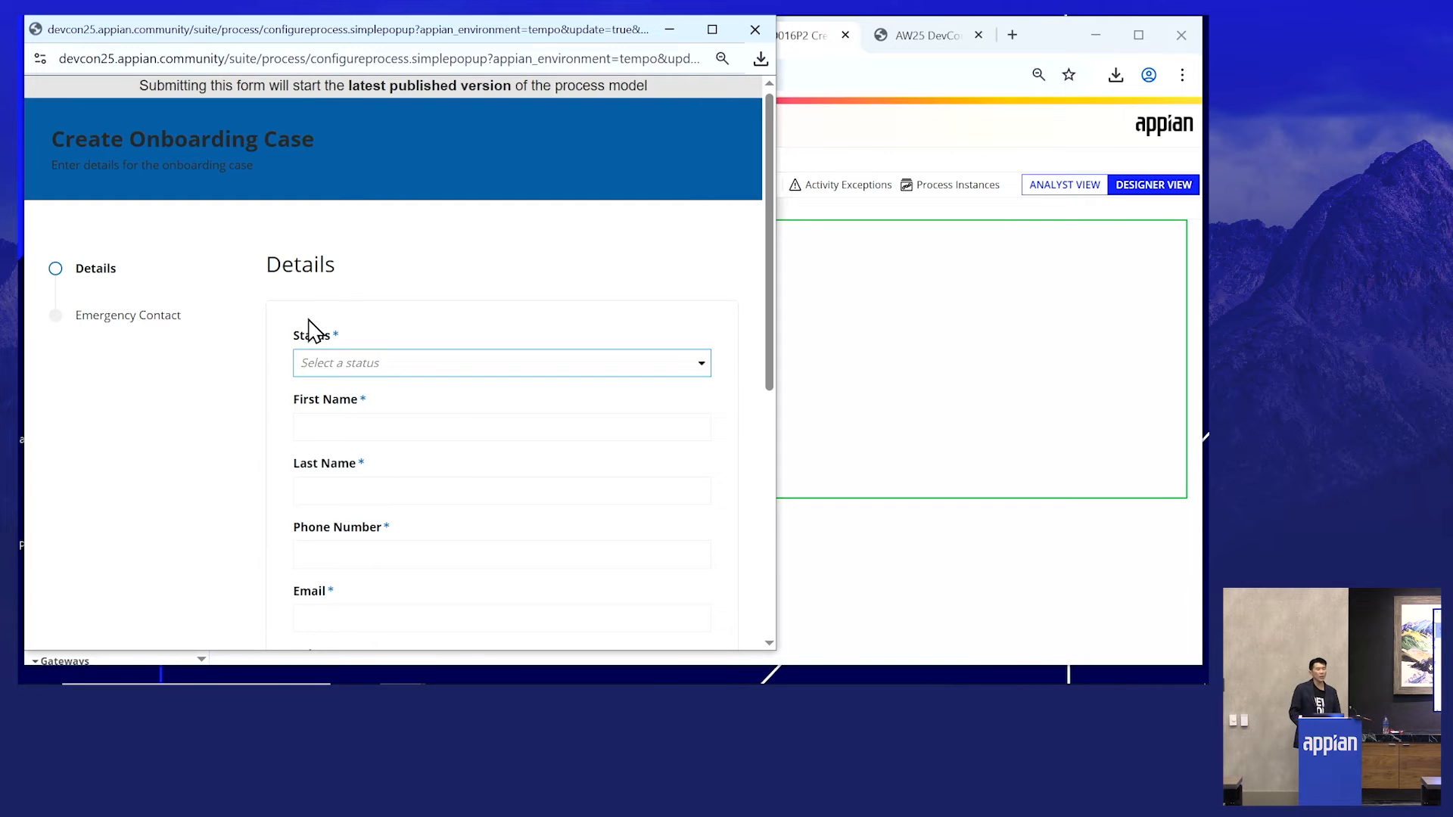
{"action": "scroll", "coordinate": [332, 297], "scroll_direction": "down", "scroll_amount": 10}
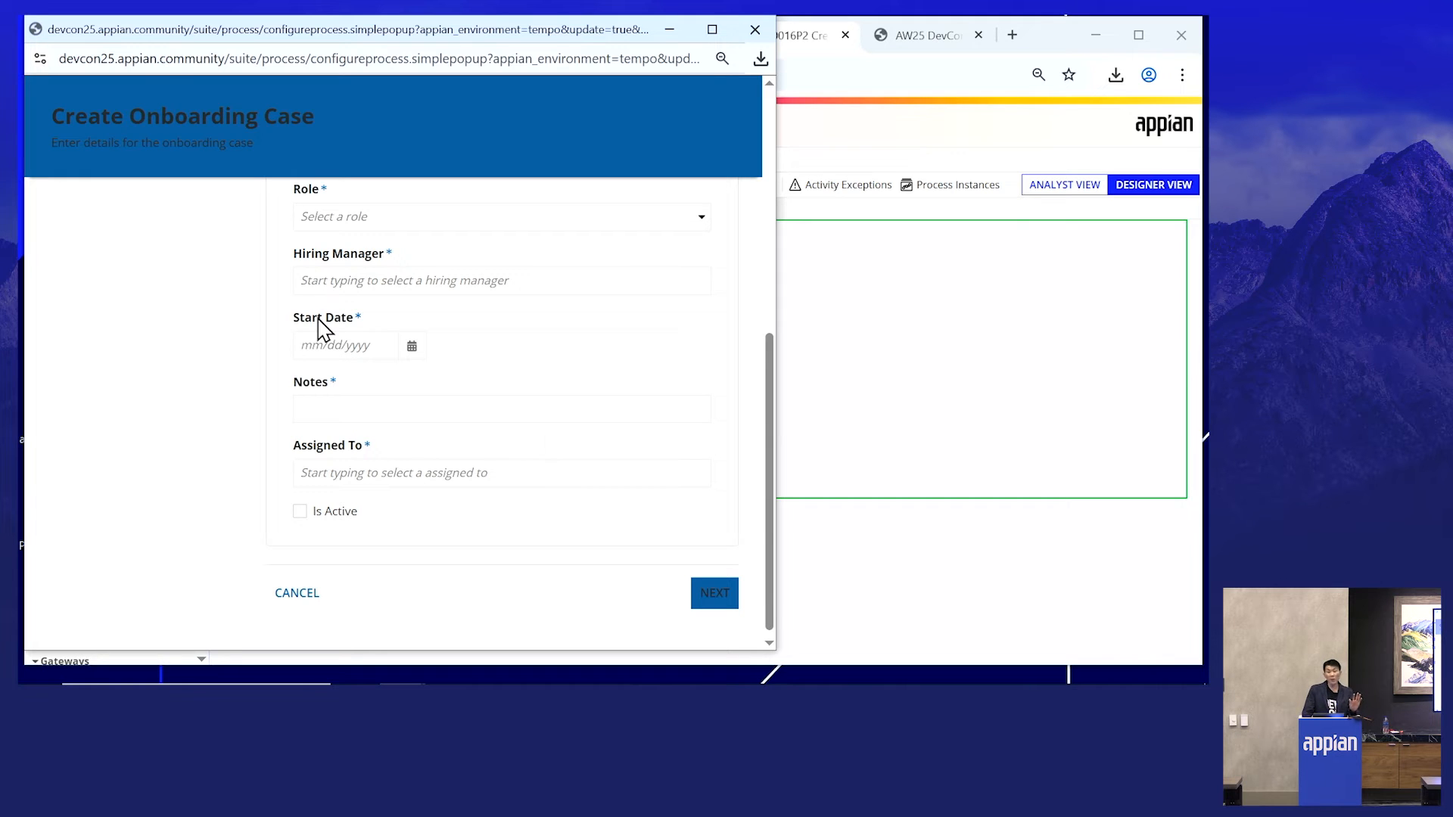
{"action": "left_click", "coordinate": [302, 594]}
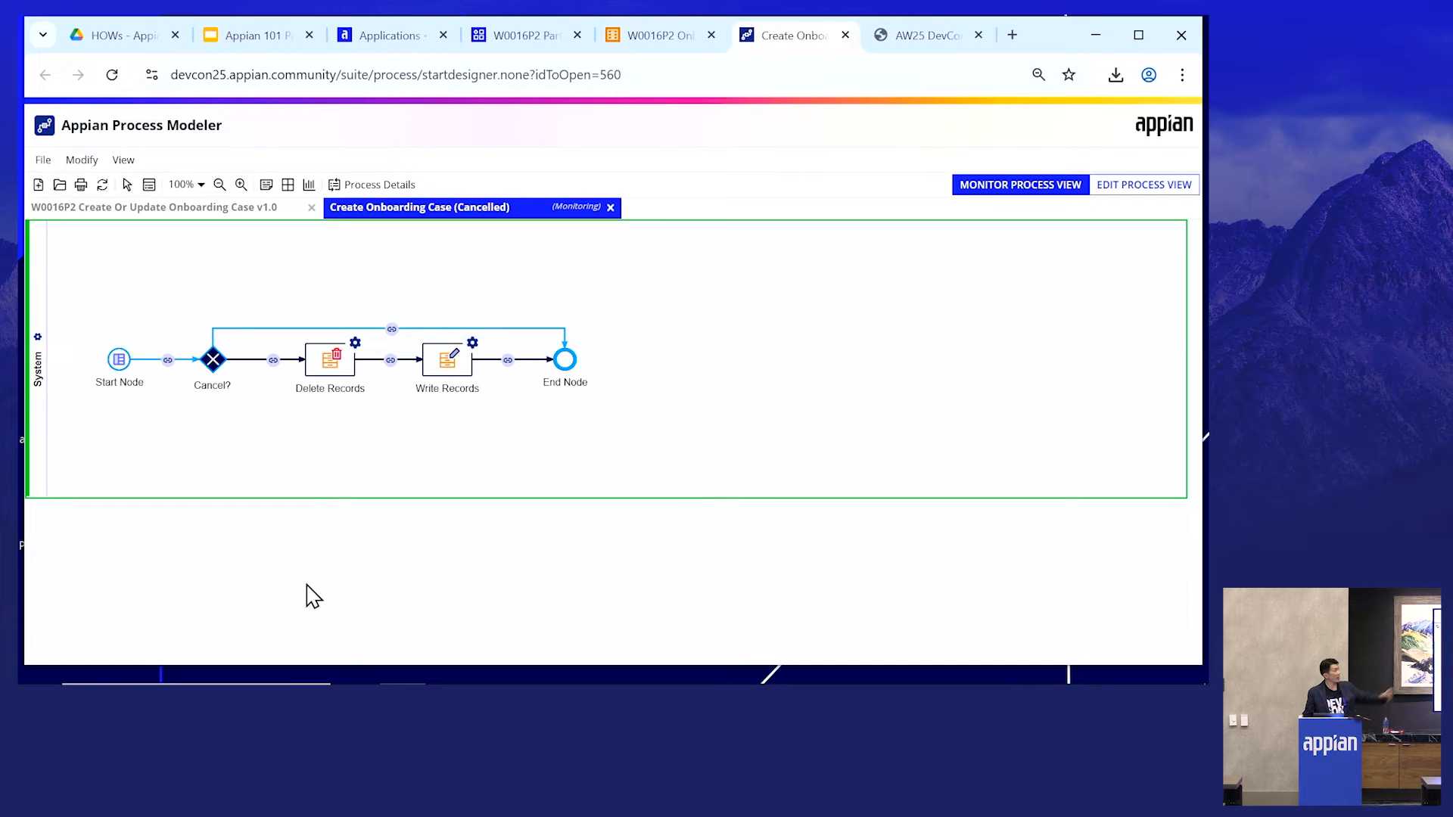
- Review the cancelled process instance's variables, process nodes and errors, then close the process modeler tab
{"action": "left_click", "coordinate": [397, 191]}
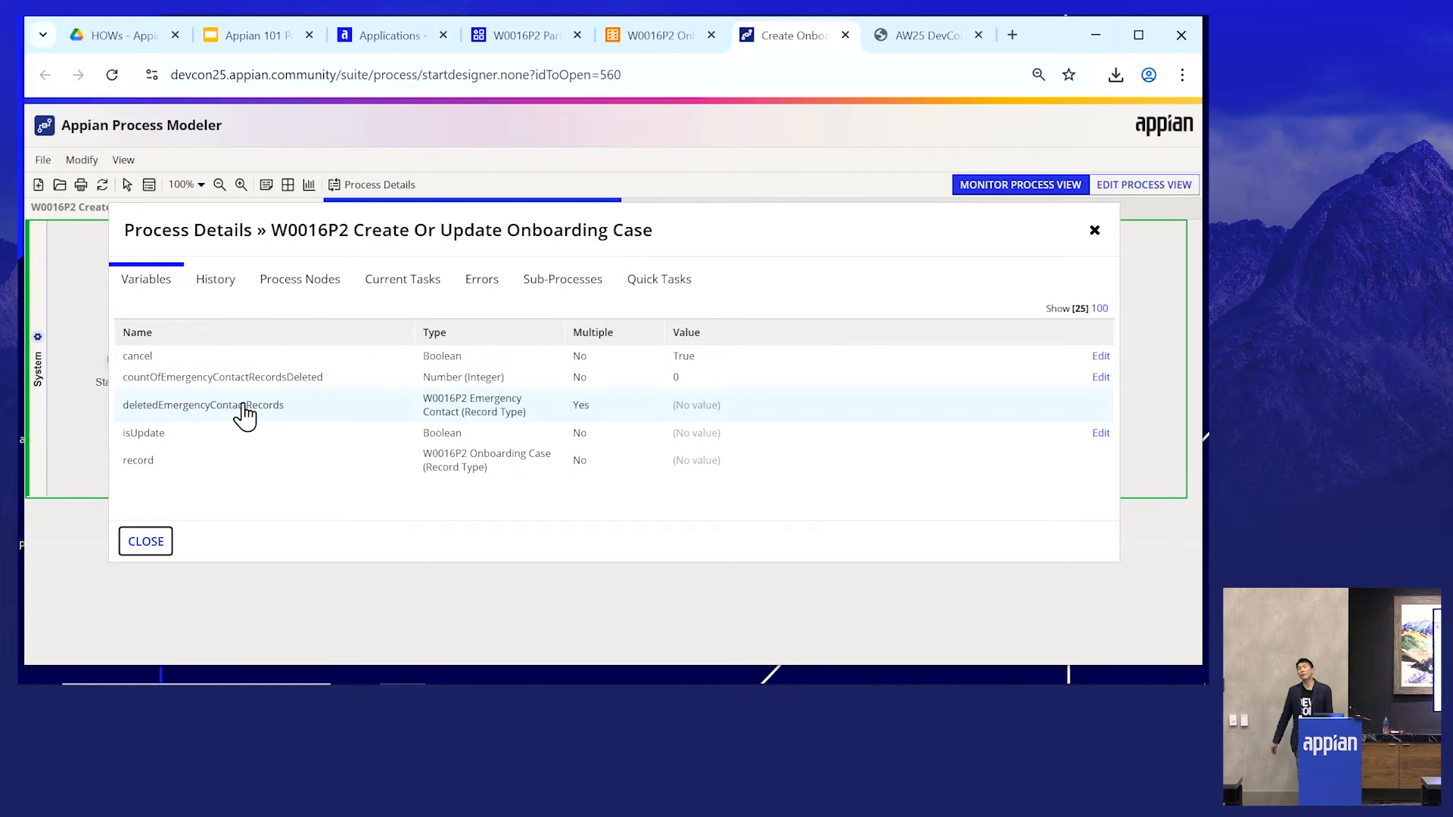
{"action": "left_click", "coordinate": [198, 284]}
{"action": "left_click", "coordinate": [320, 294]}
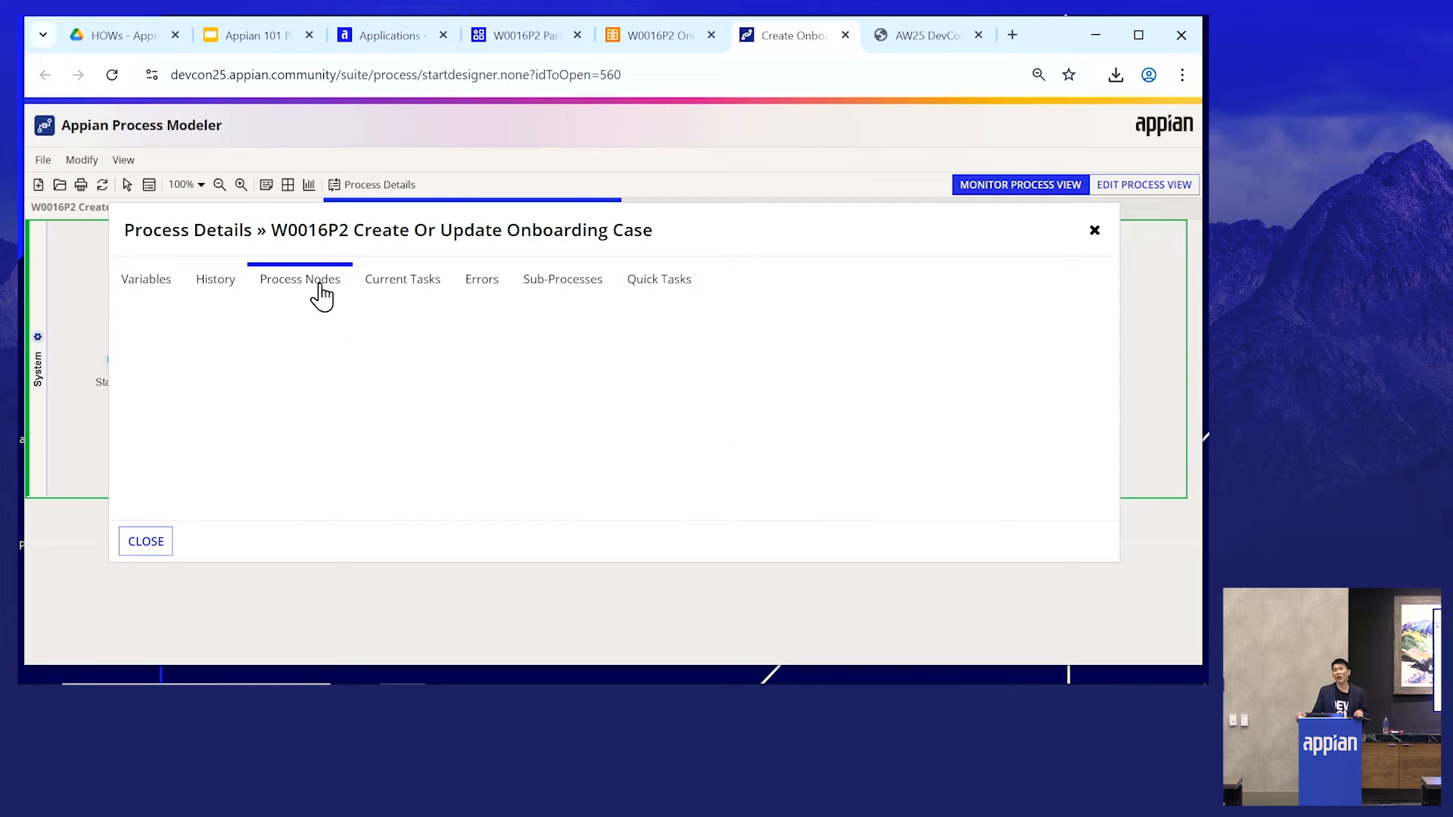
{"action": "left_click", "coordinate": [482, 287]}
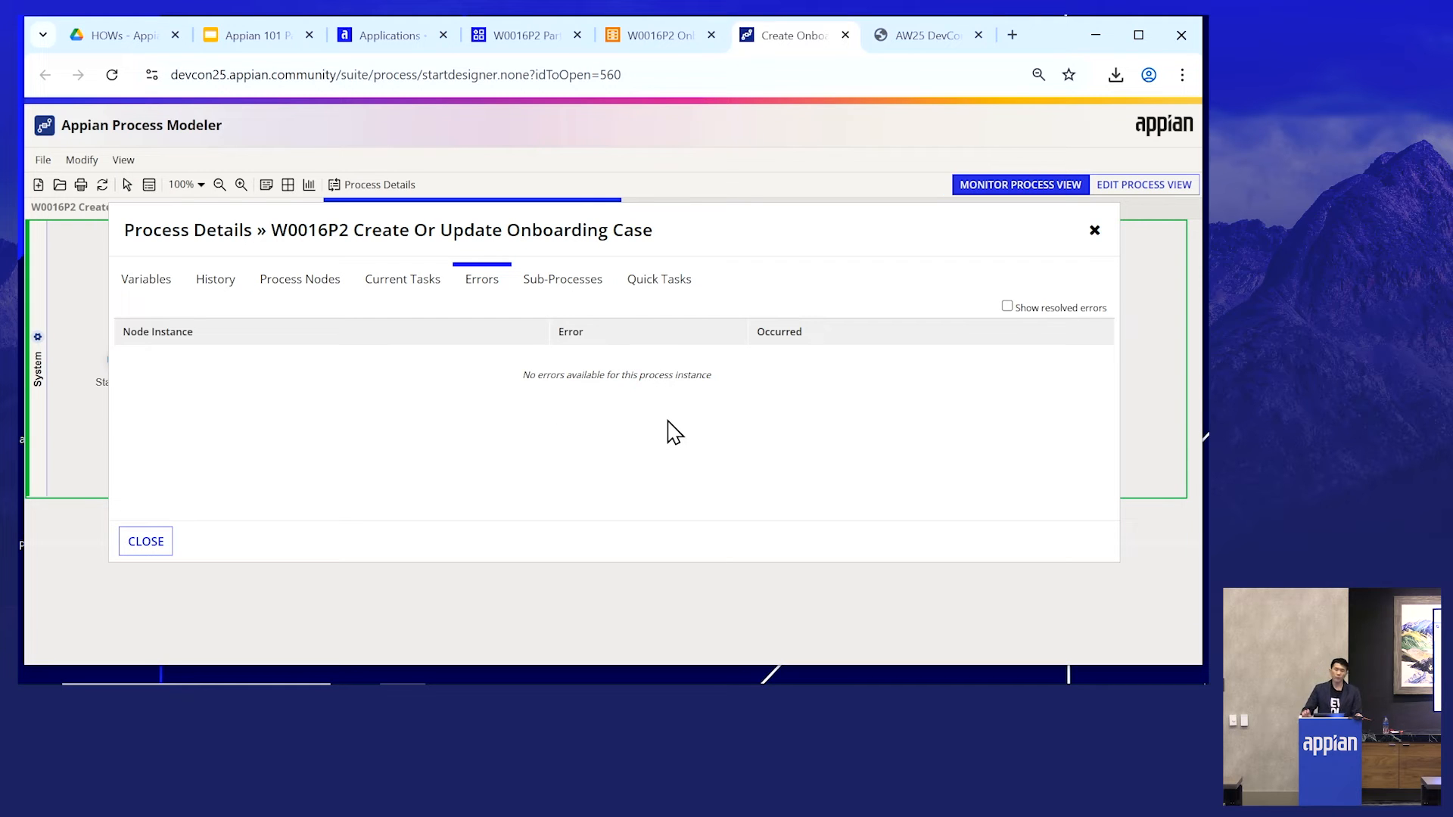
{"action": "left_click", "coordinate": [155, 549]}
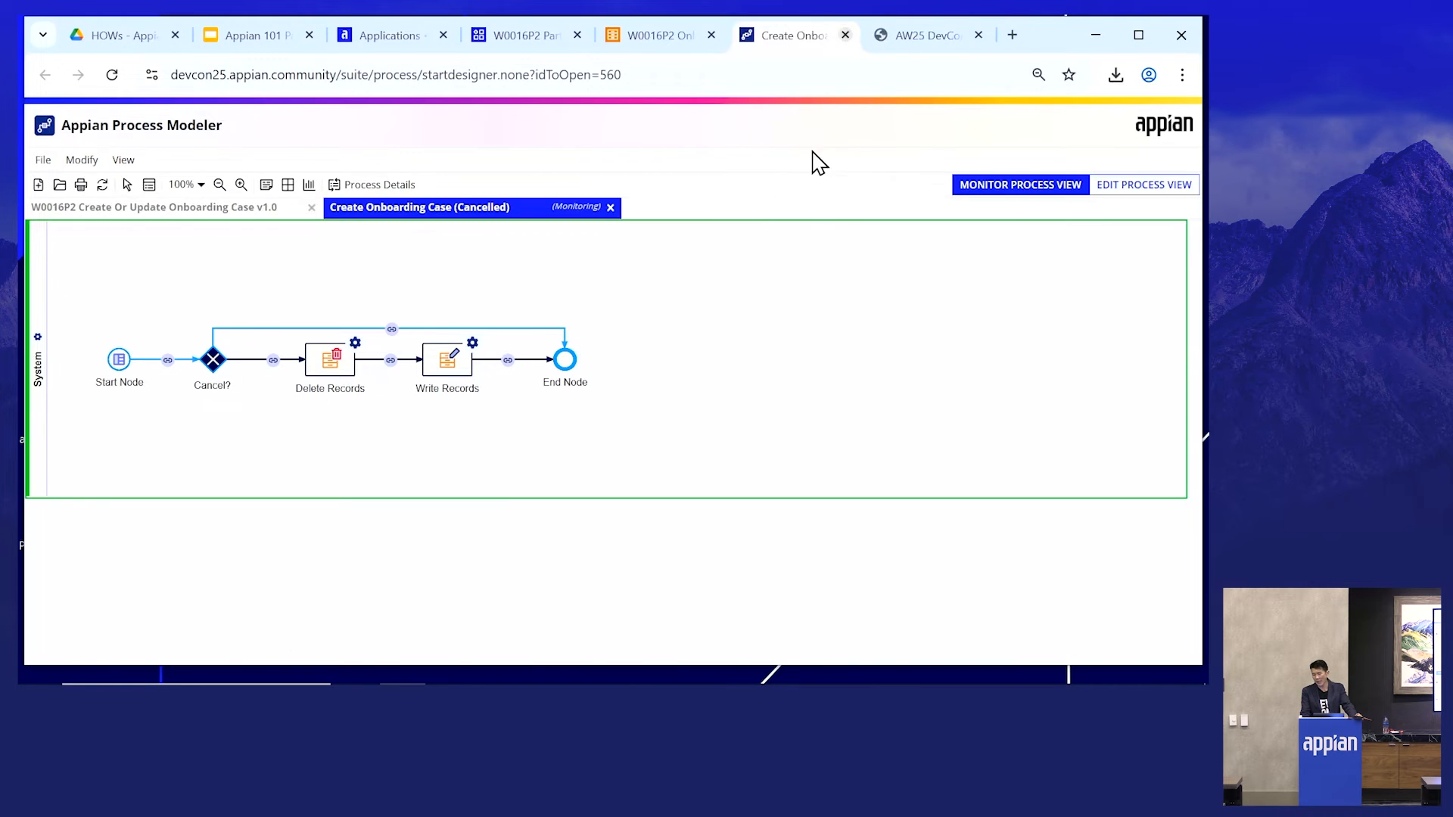
{"action": "key", "text": "ctrl+w"}
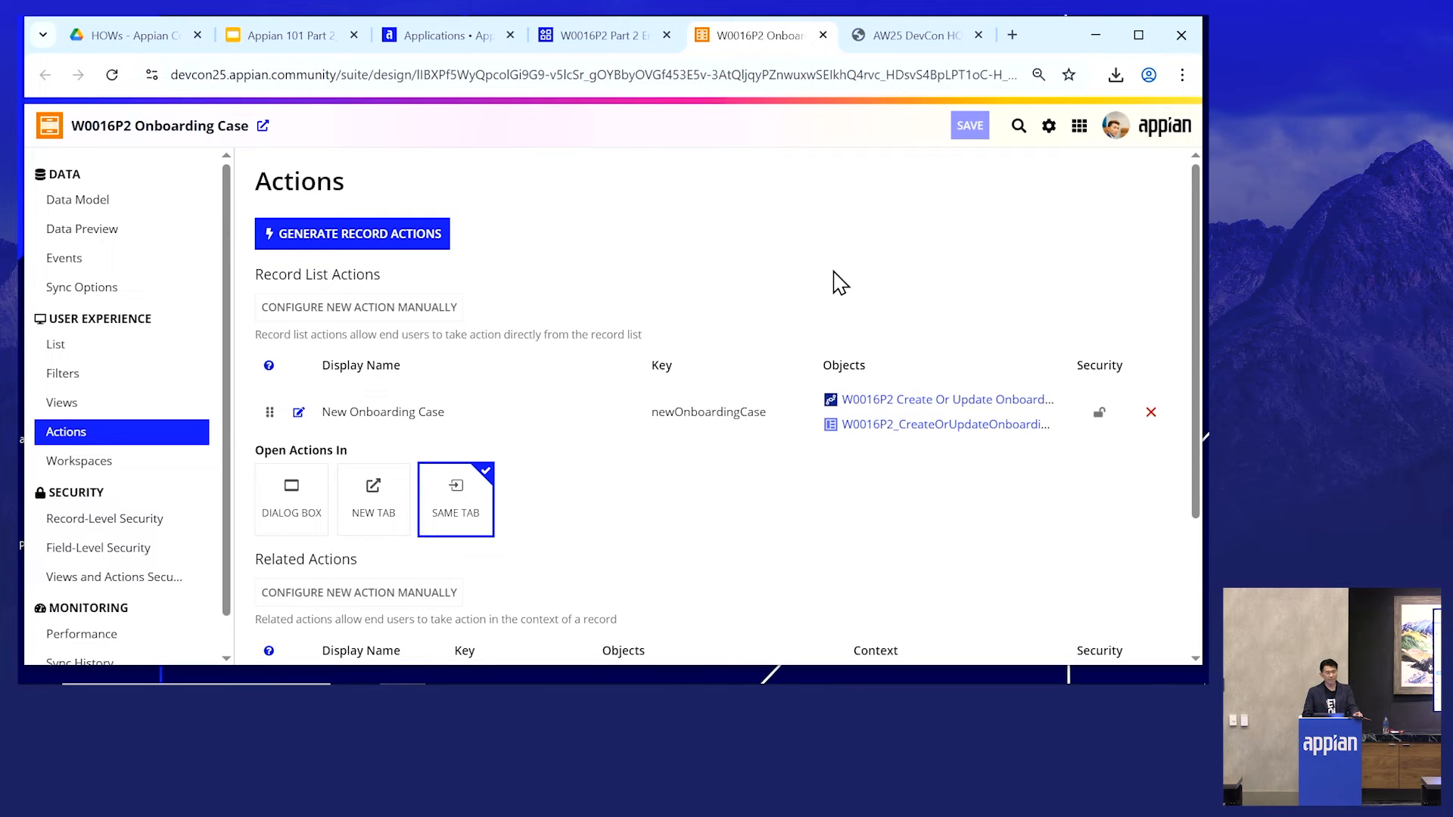
- Read the guide's Configure Record-Level Security section and its hiring manager scenario
{"action": "left_click", "coordinate": [79, 461]}
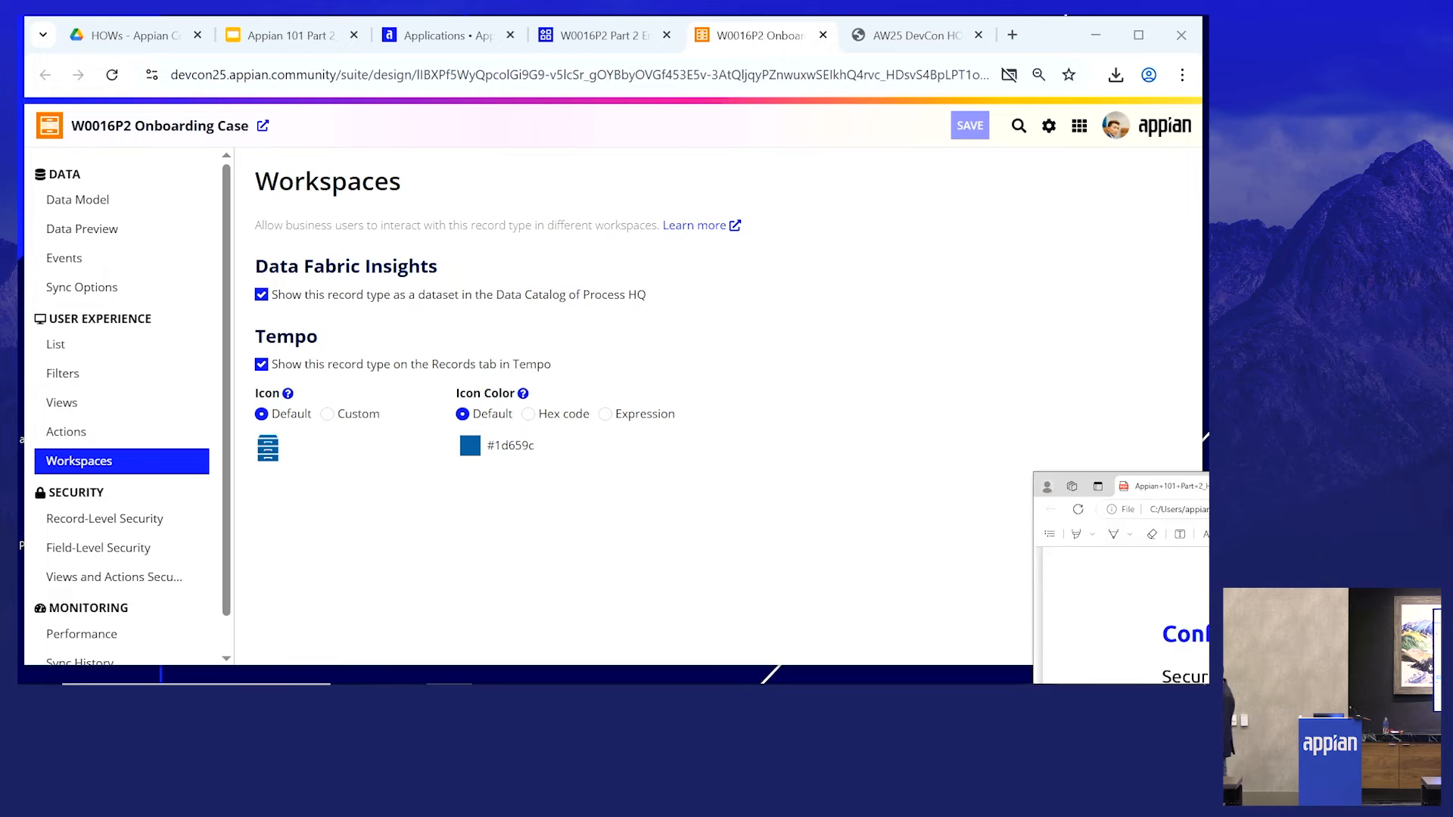
{"action": "left_click_drag", "start_coordinate": [1209, 479], "coordinate": [504, 16]}
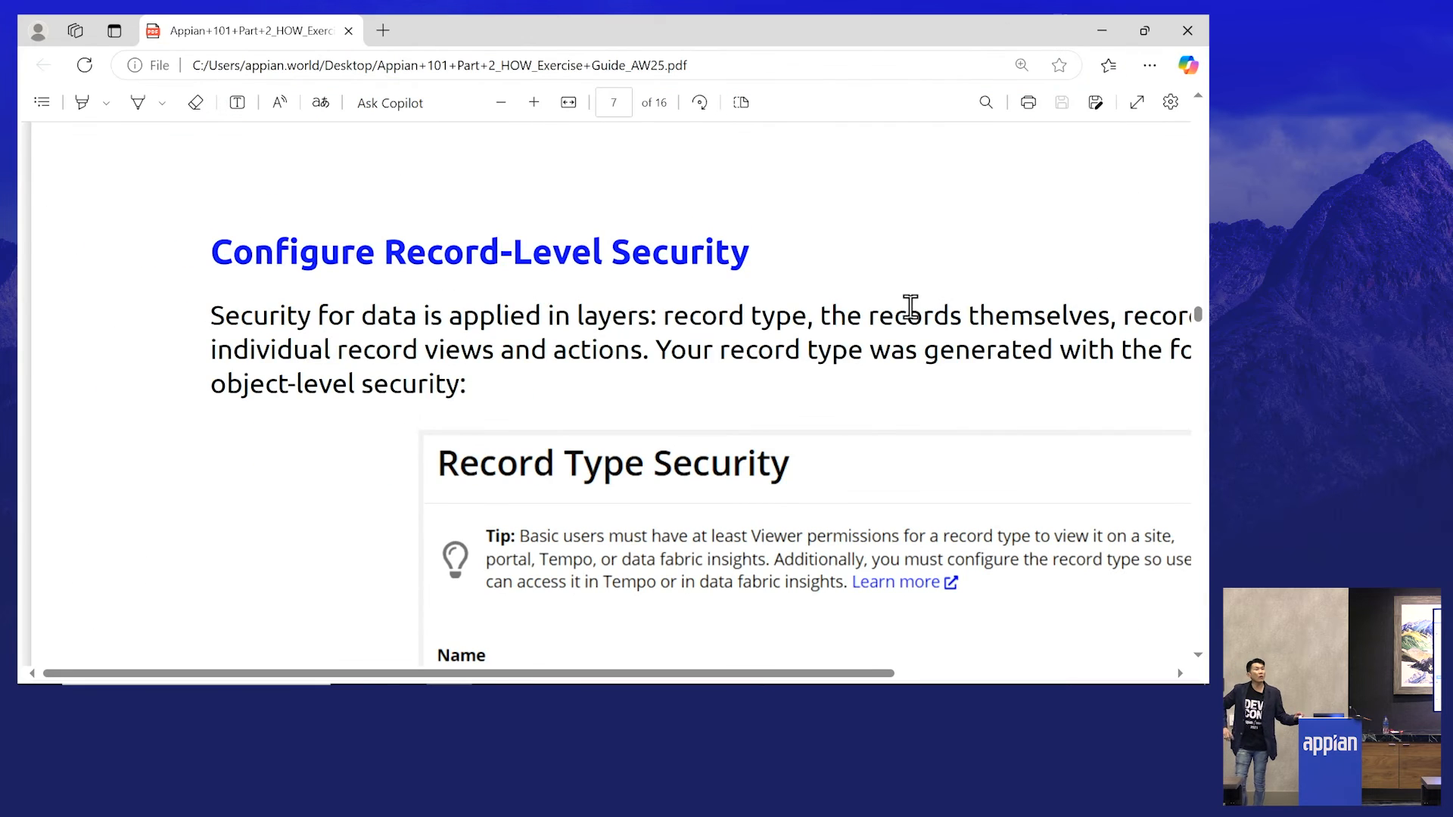
{"action": "scroll", "coordinate": [1016, 292], "scroll_direction": "down", "scroll_amount": 2}
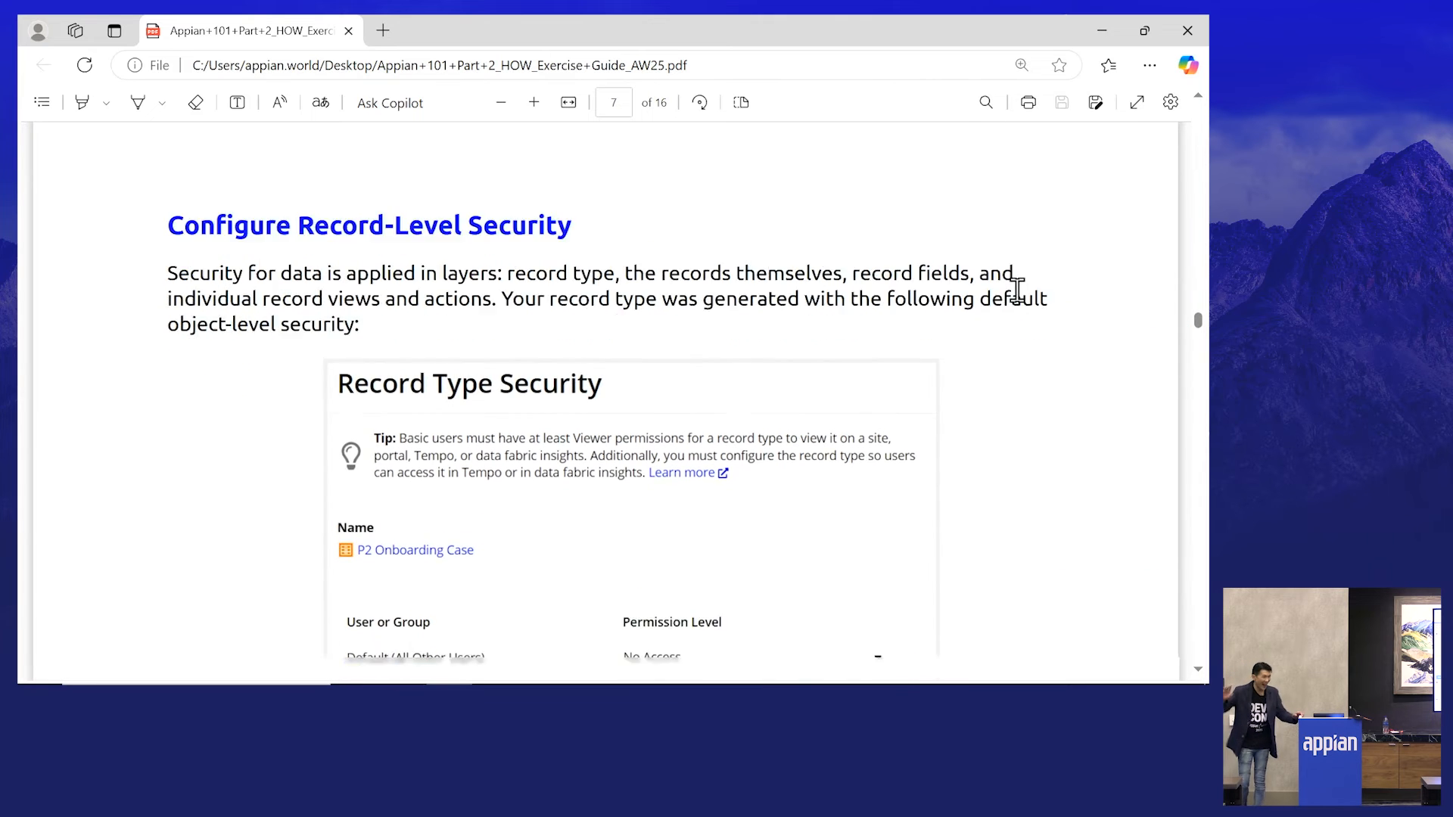
{"action": "scroll", "coordinate": [1017, 292], "scroll_direction": "up", "scroll_amount": 1}
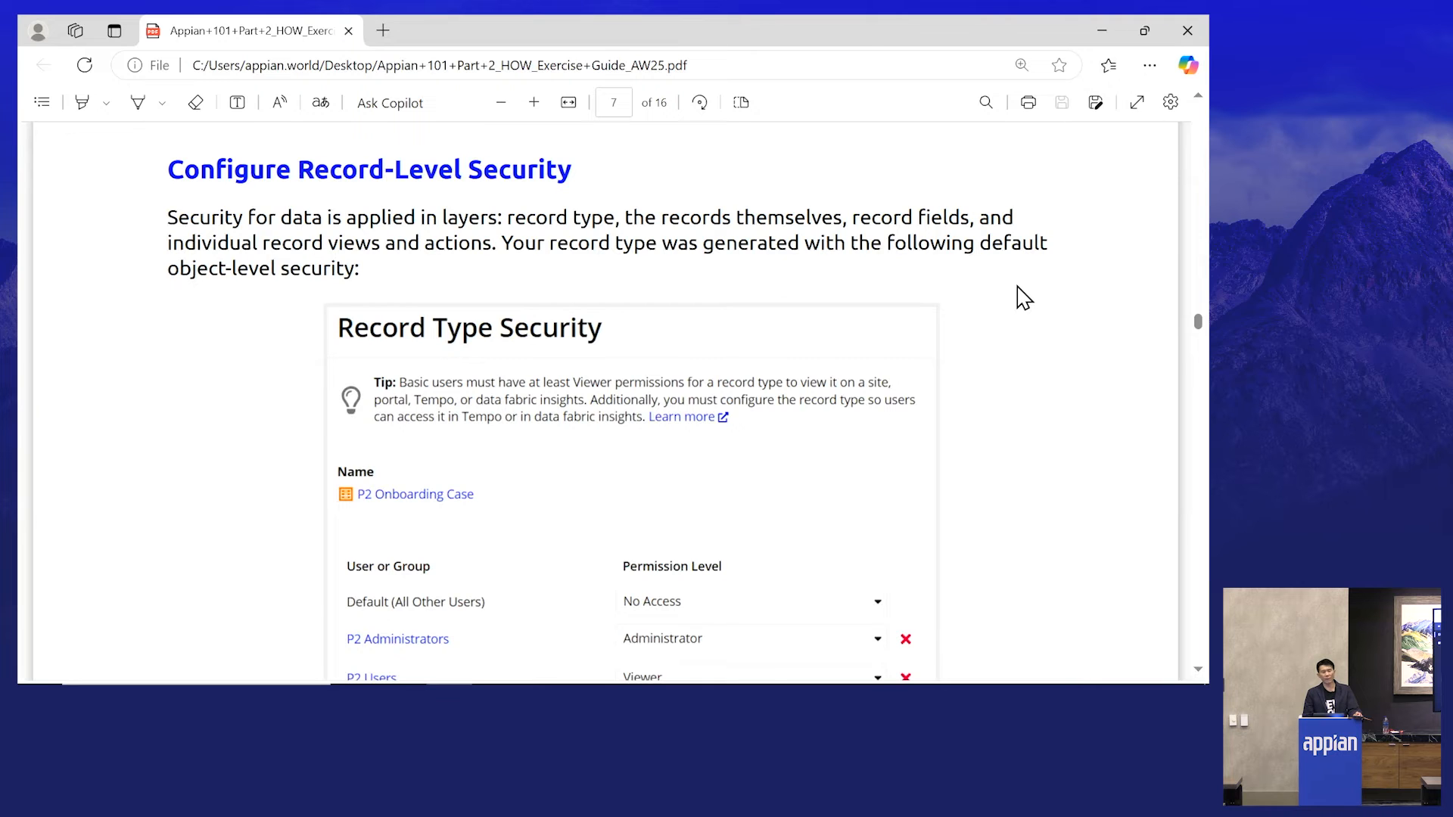
{"action": "scroll", "coordinate": [1021, 299], "scroll_direction": "down", "scroll_amount": 2}
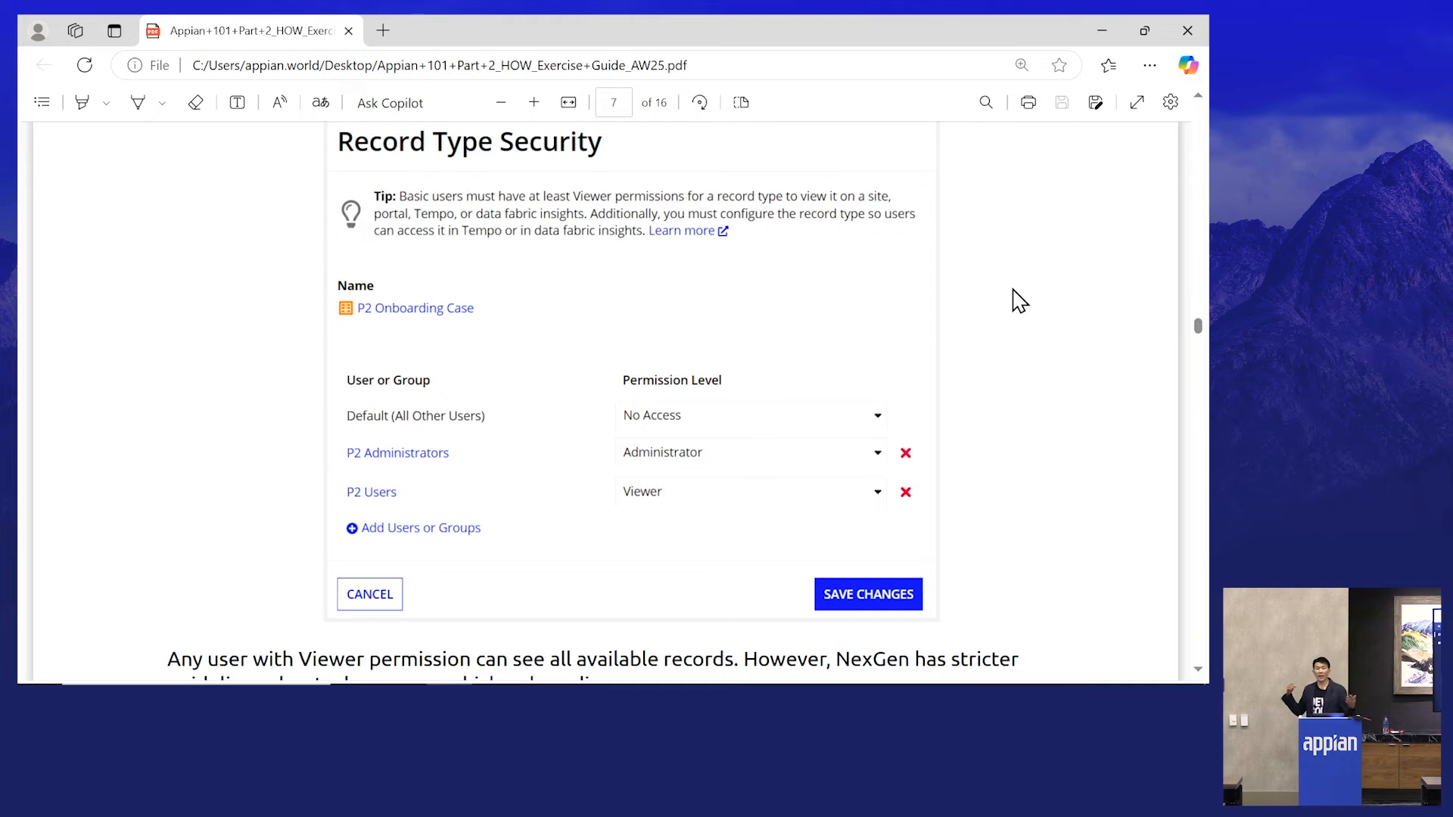
{"action": "scroll", "coordinate": [1014, 318], "scroll_direction": "down", "scroll_amount": 1}
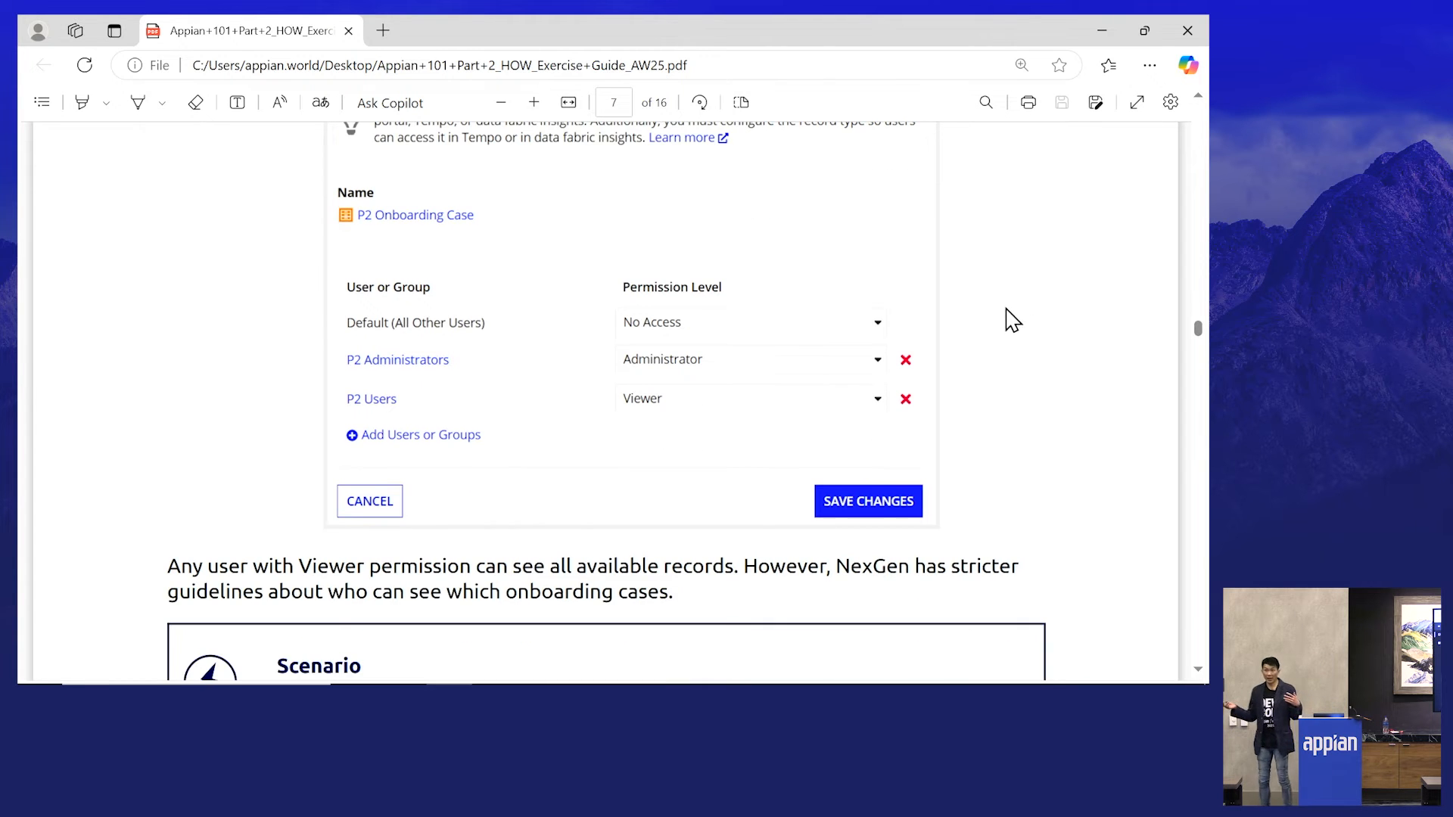
{"action": "scroll", "coordinate": [1163, 255], "scroll_direction": "down", "scroll_amount": 3}
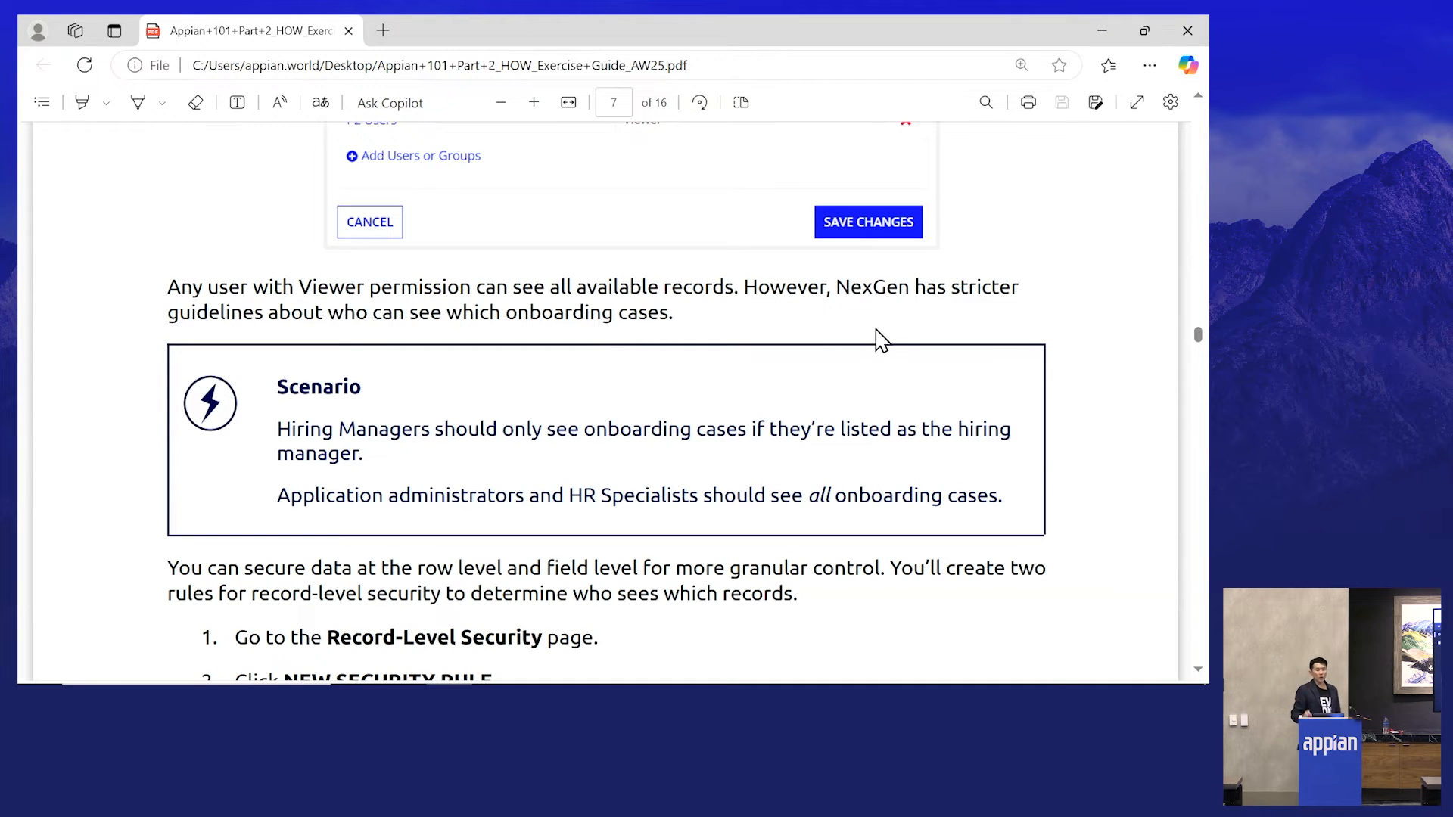
{"action": "left_click_drag", "start_coordinate": [779, 33], "coordinate": [1423, 681]}
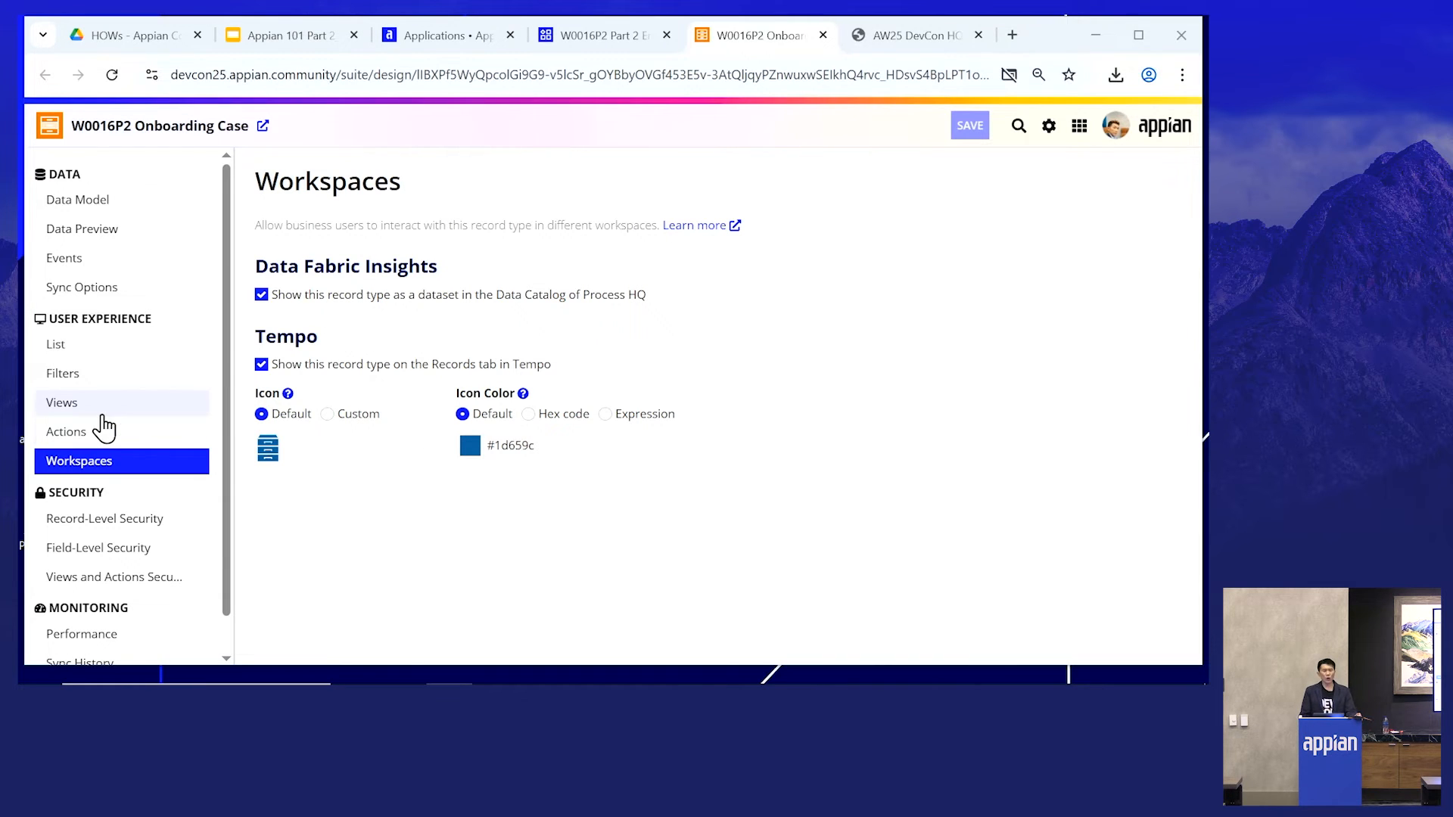
- On Record-Level Security, create a security rule for users found in the hiringManager field and start another rule
{"action": "scroll", "coordinate": [106, 428], "scroll_direction": "down", "scroll_amount": 1}
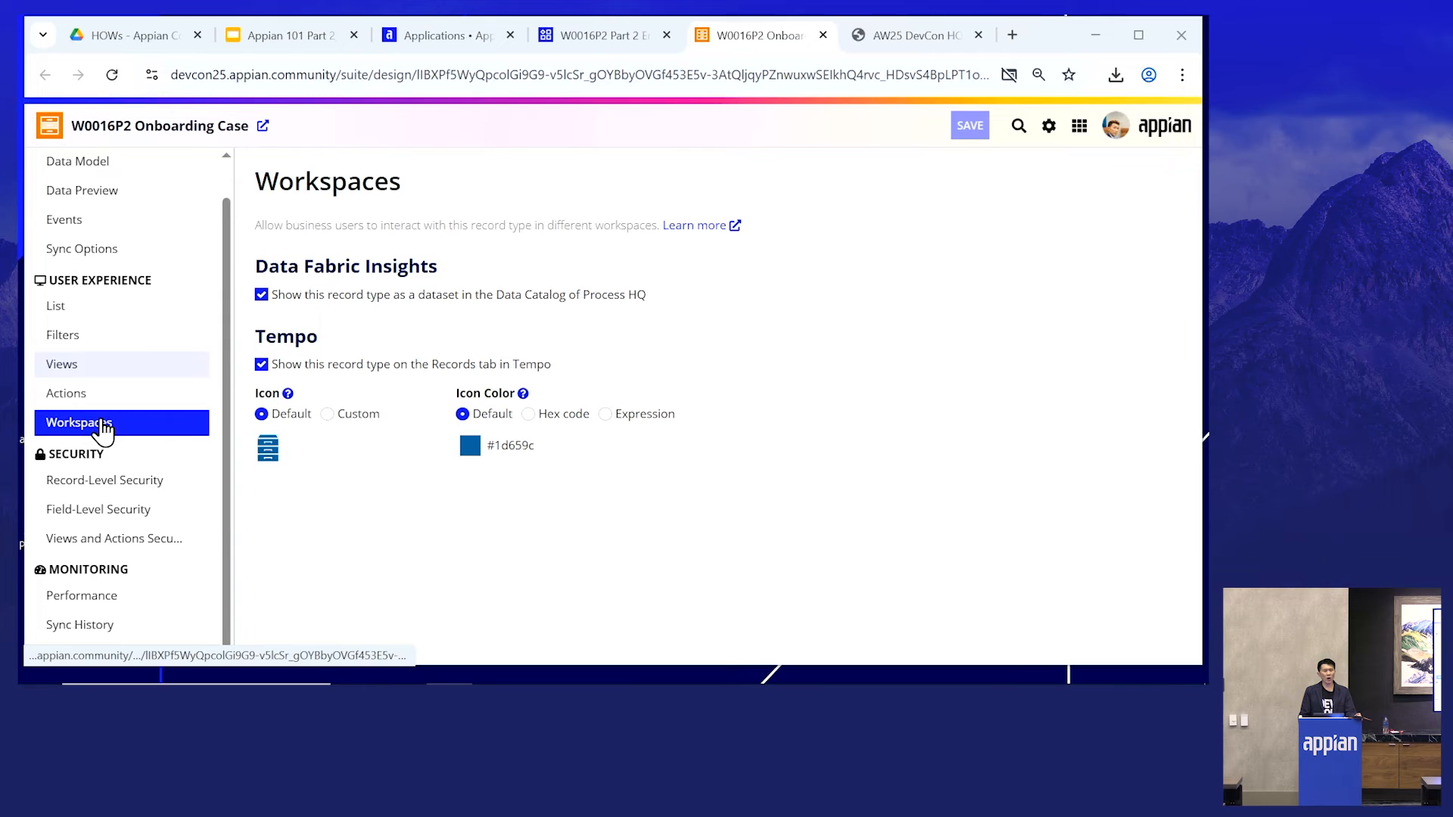
{"action": "left_click", "coordinate": [110, 492]}
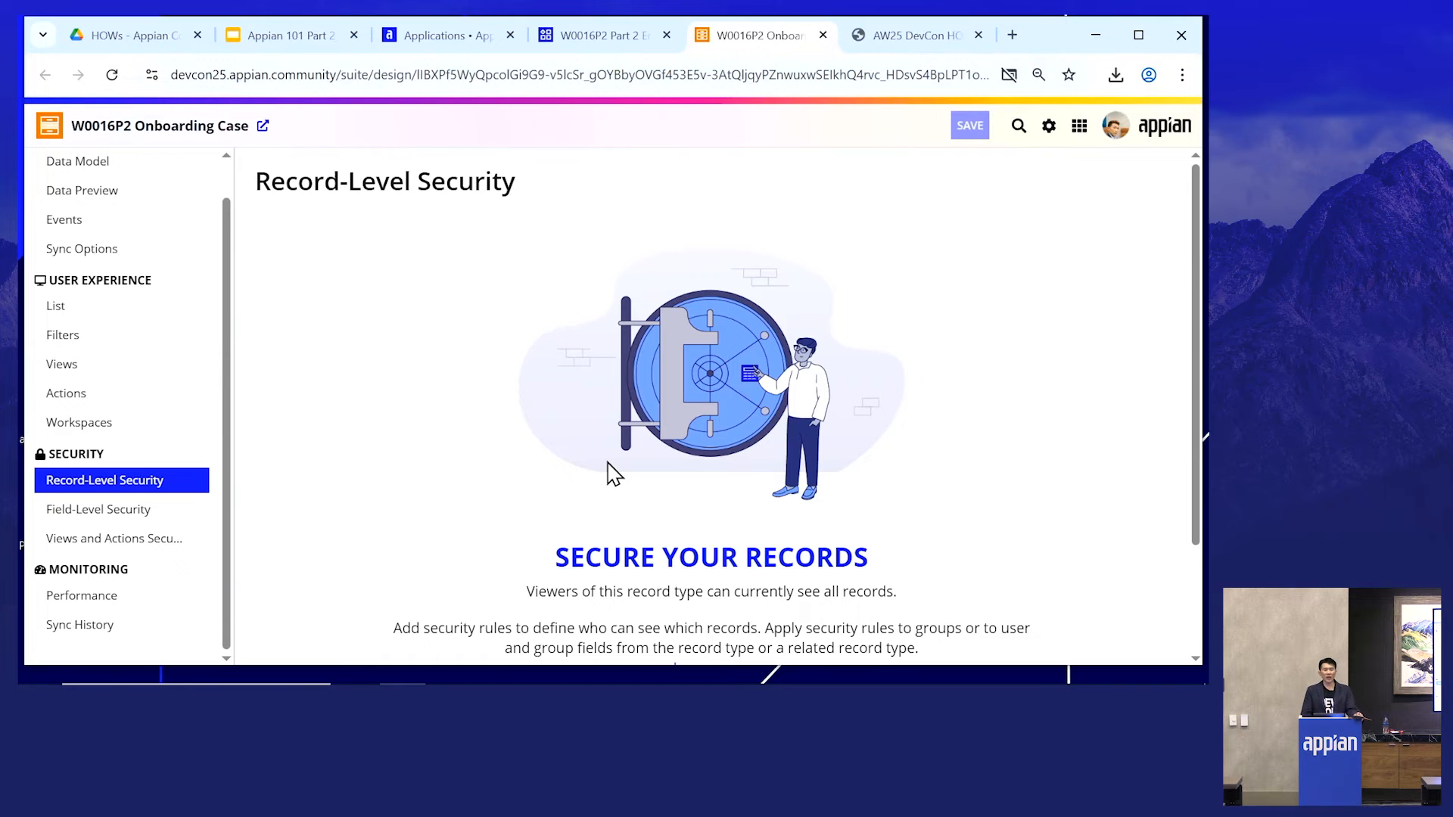
{"action": "scroll", "coordinate": [925, 613], "scroll_direction": "down", "scroll_amount": 2}
{"action": "left_click", "coordinate": [748, 585]}
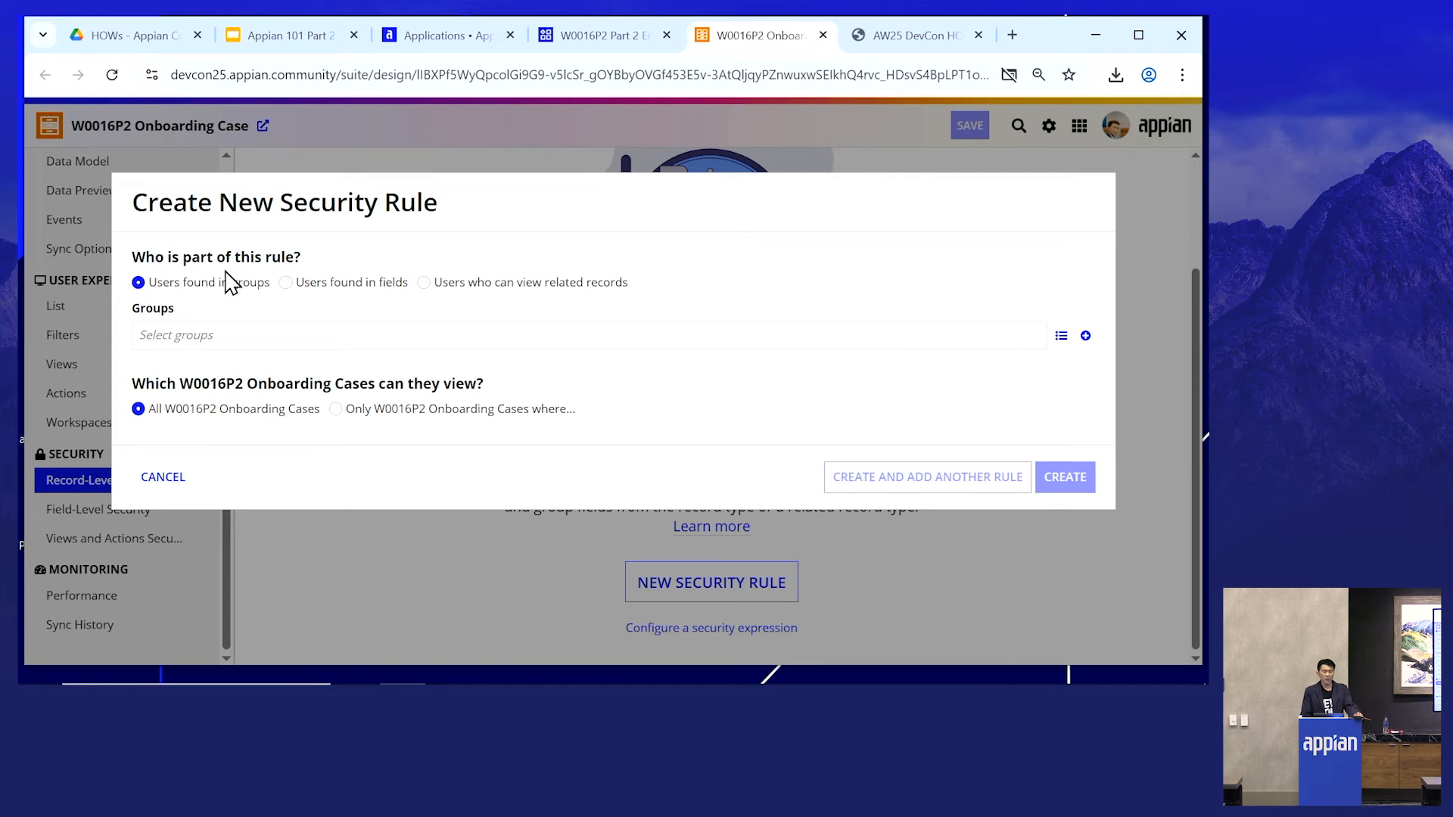
{"action": "left_click", "coordinate": [286, 283]}
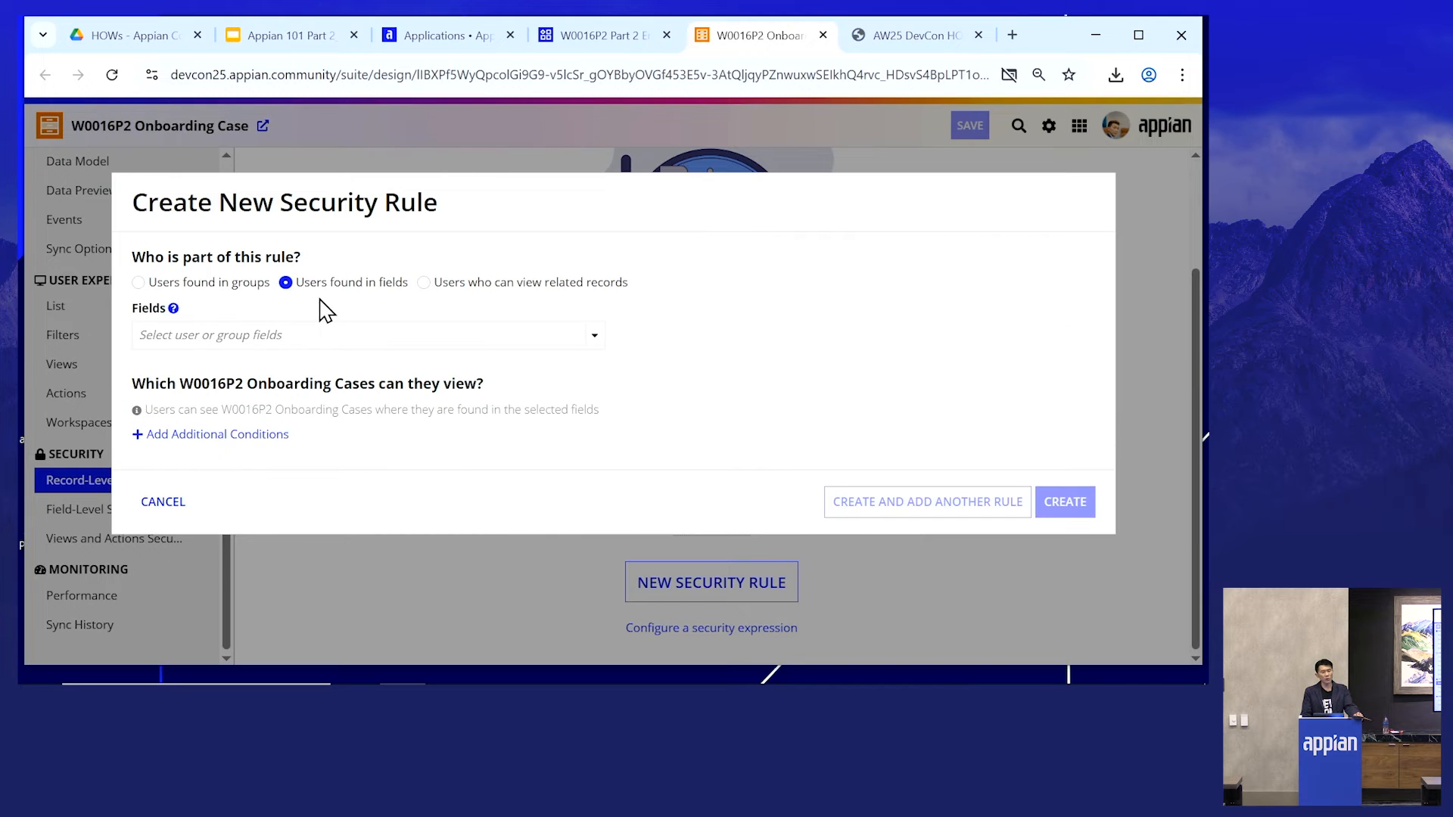
{"action": "left_click", "coordinate": [307, 328]}
{"action": "type", "text": "hiringManager"}
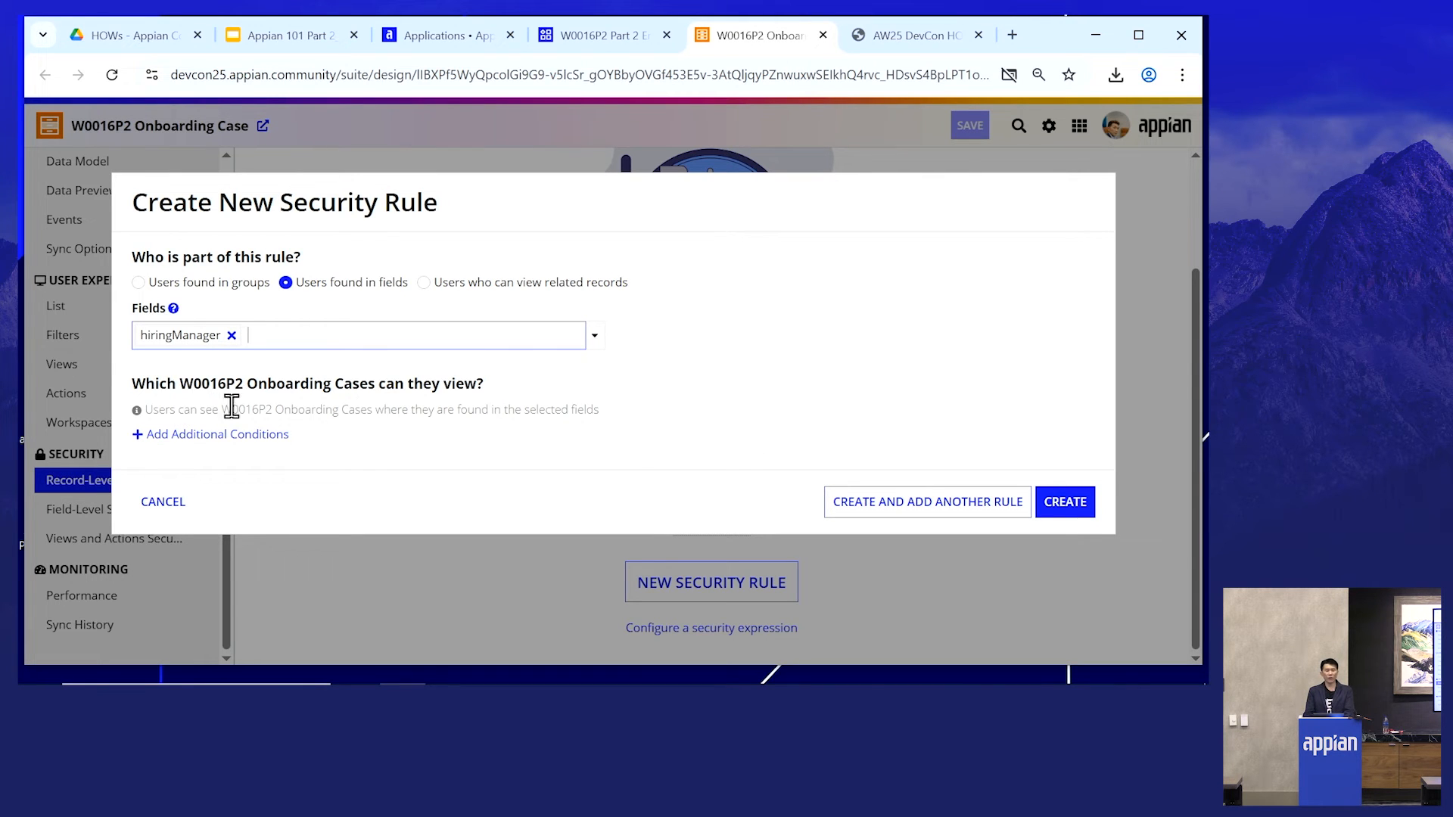
{"action": "left_click", "coordinate": [929, 515]}
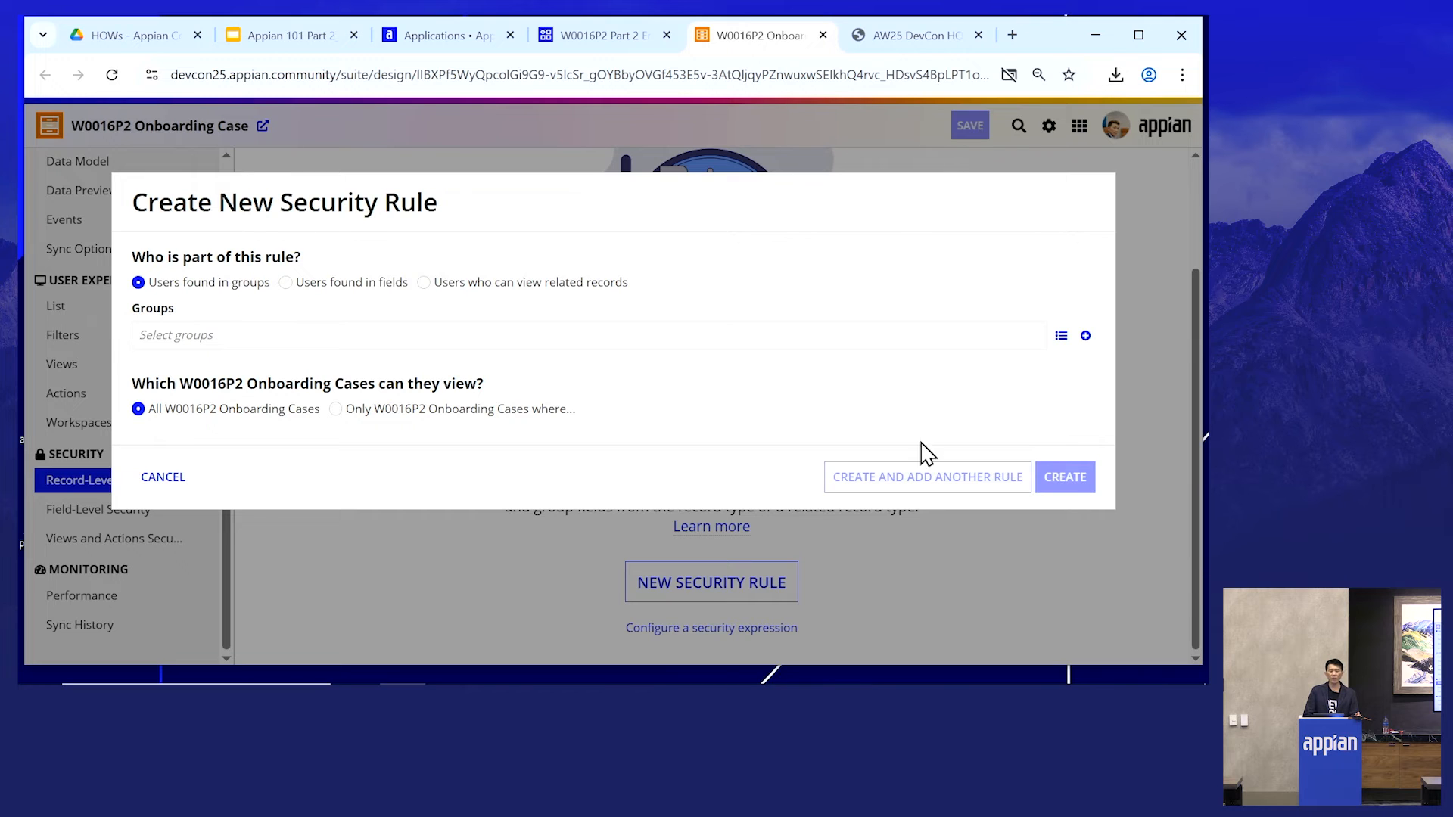
- Create a security rule letting the W0016P2 Administrators and W0016P2 HR Specialists groups see all W0016P2 Onboarding Cases
{"action": "left_click", "coordinate": [422, 333]}
{"action": "type", "text": "p2"}
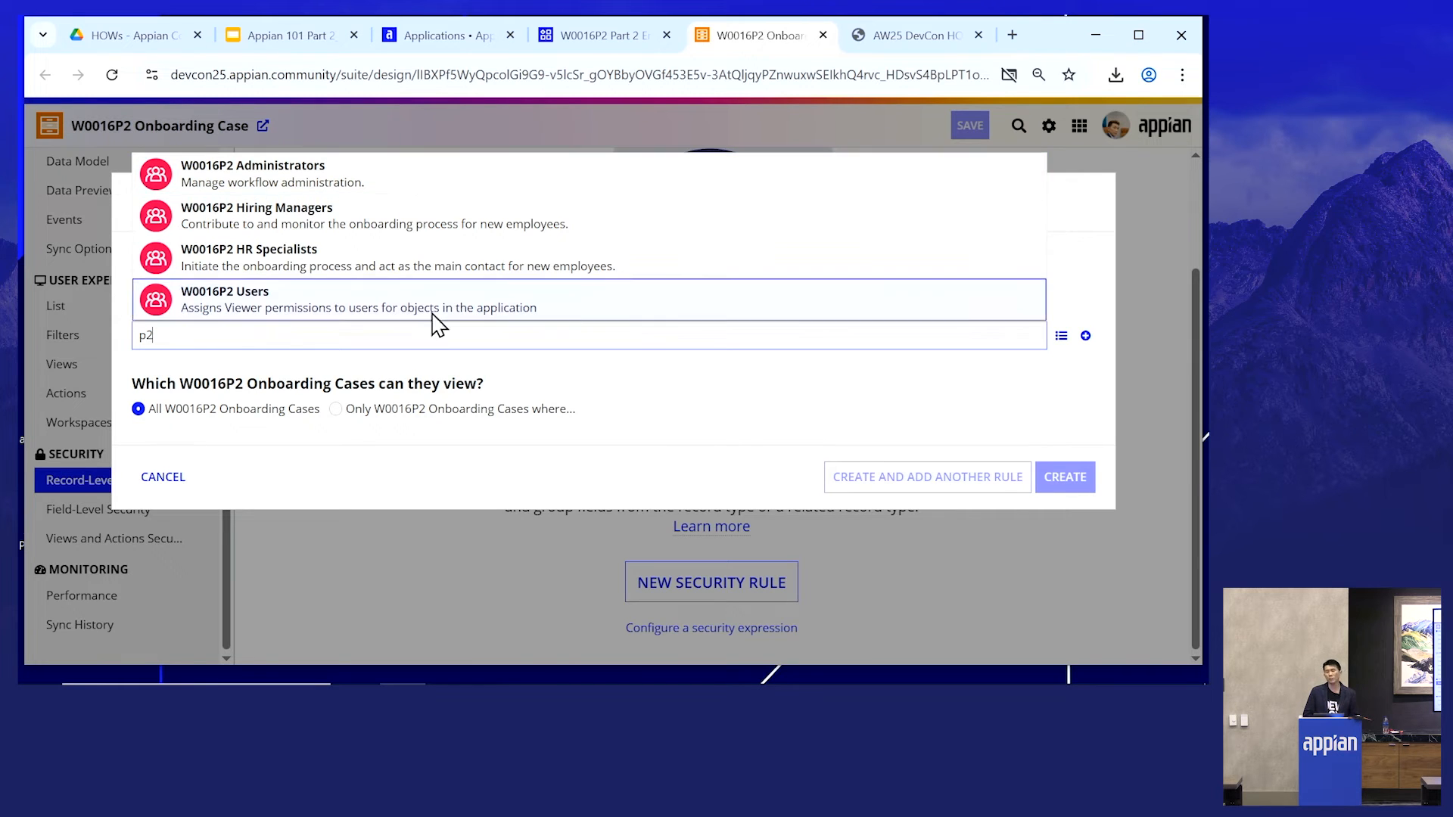
{"action": "left_click", "coordinate": [345, 189]}
{"action": "type", "text": "p"}
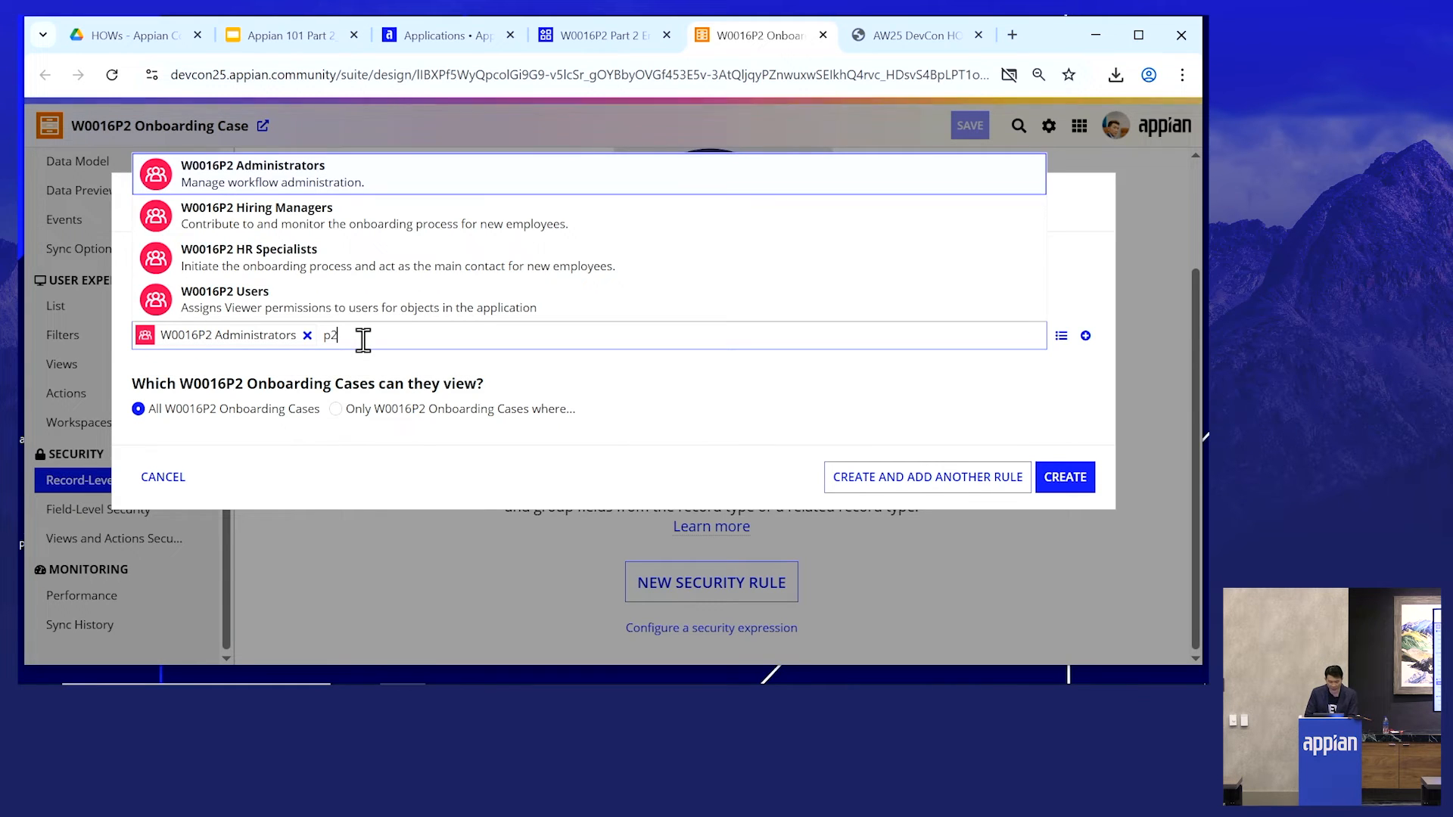
{"action": "left_click", "coordinate": [310, 259]}
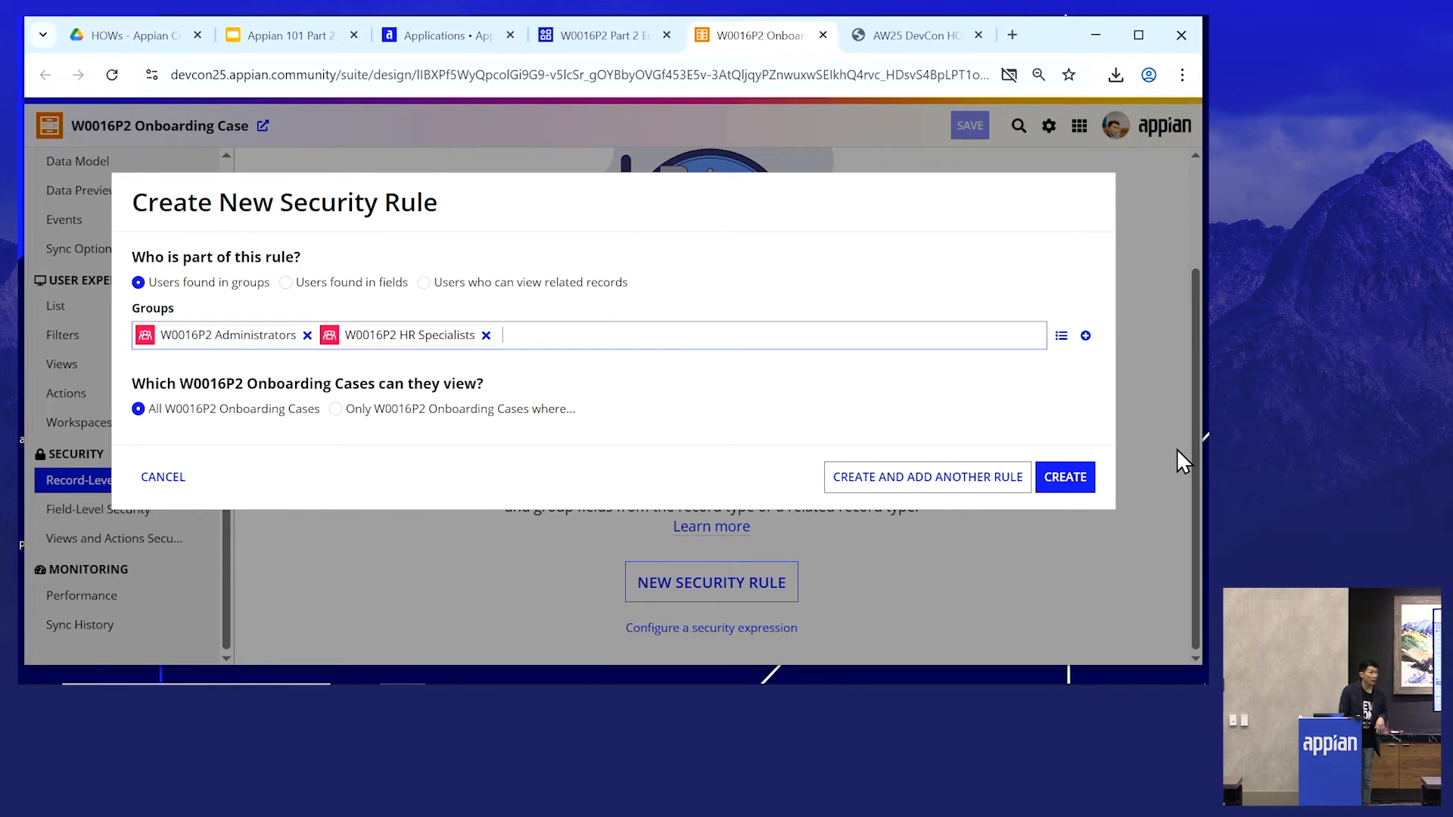
{"action": "left_click", "coordinate": [1074, 483]}
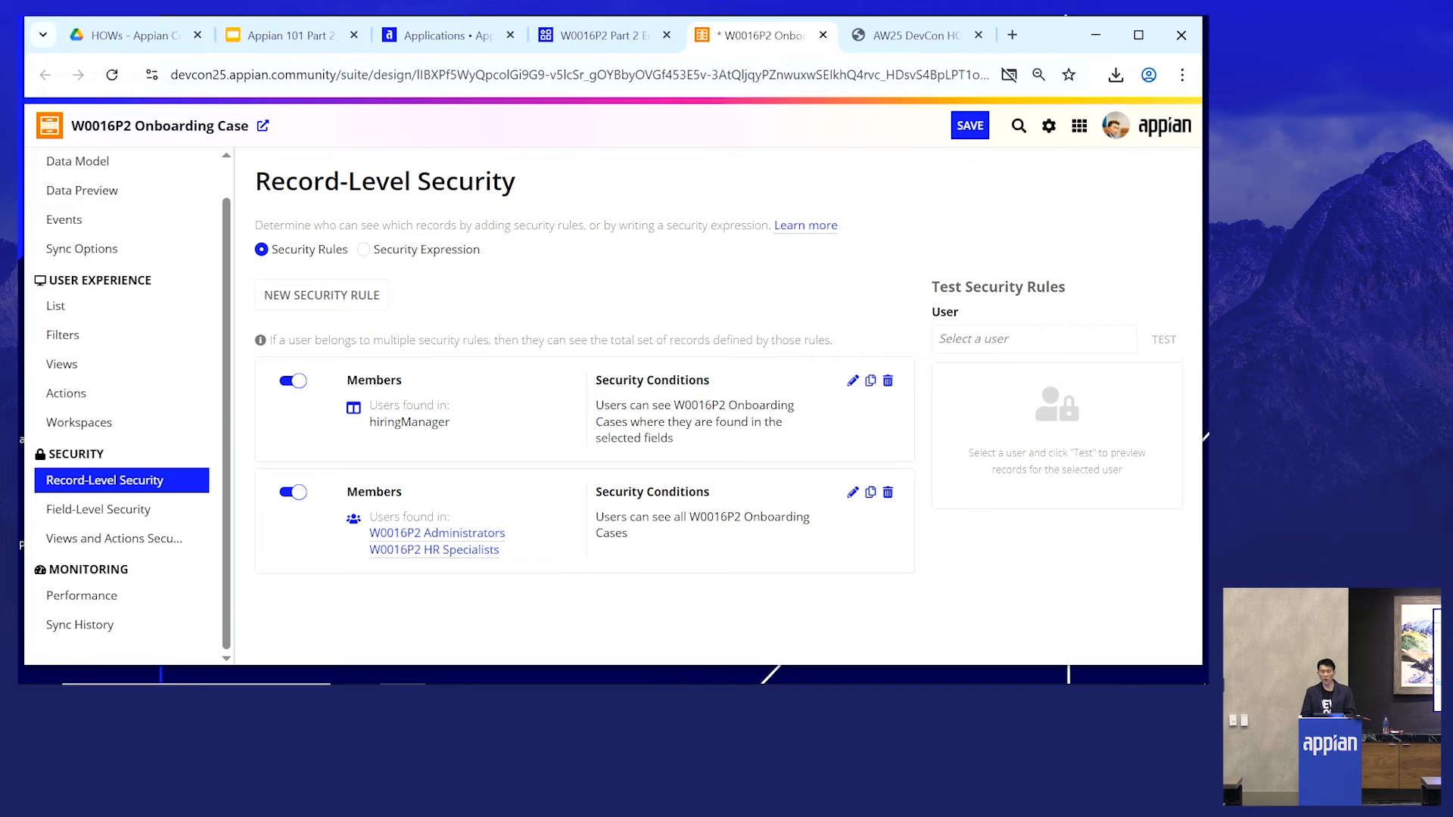
- Test the record-level security rules for a selected user
{"action": "left_click", "coordinate": [1014, 338]}
{"action": "type", "text": "edse"}
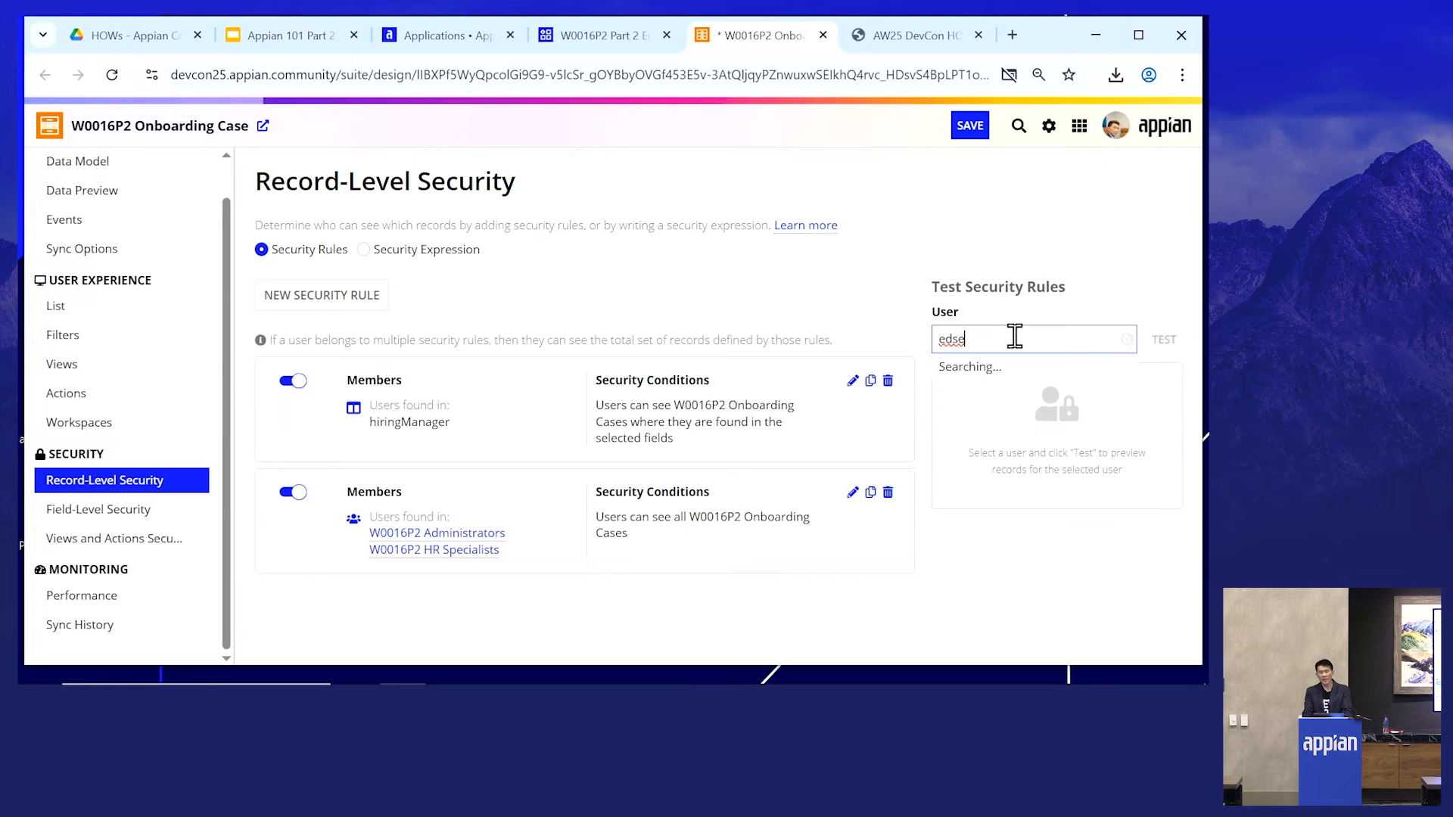
{"action": "left_click", "coordinate": [1024, 389]}
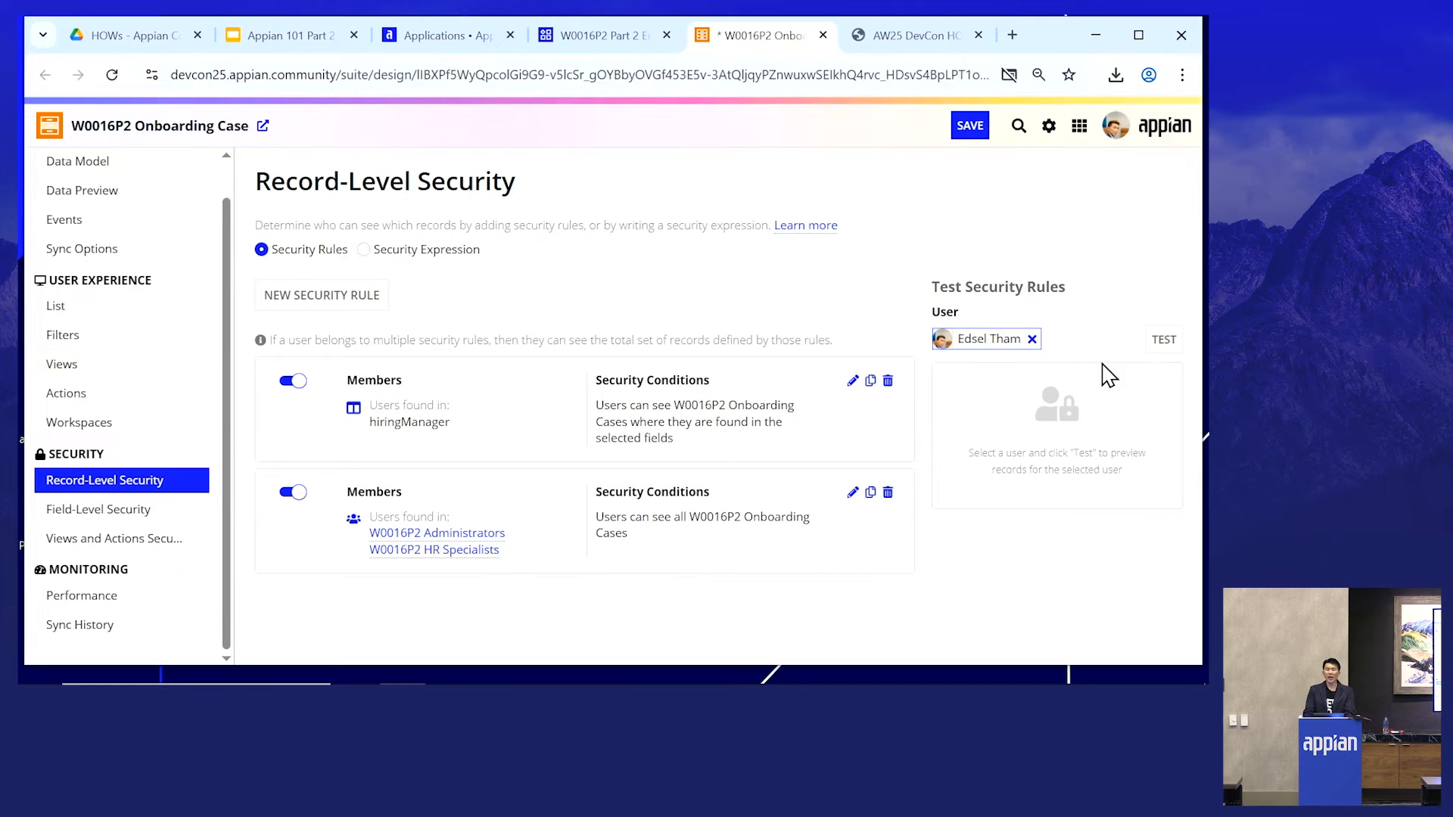
{"action": "left_click", "coordinate": [1158, 342]}
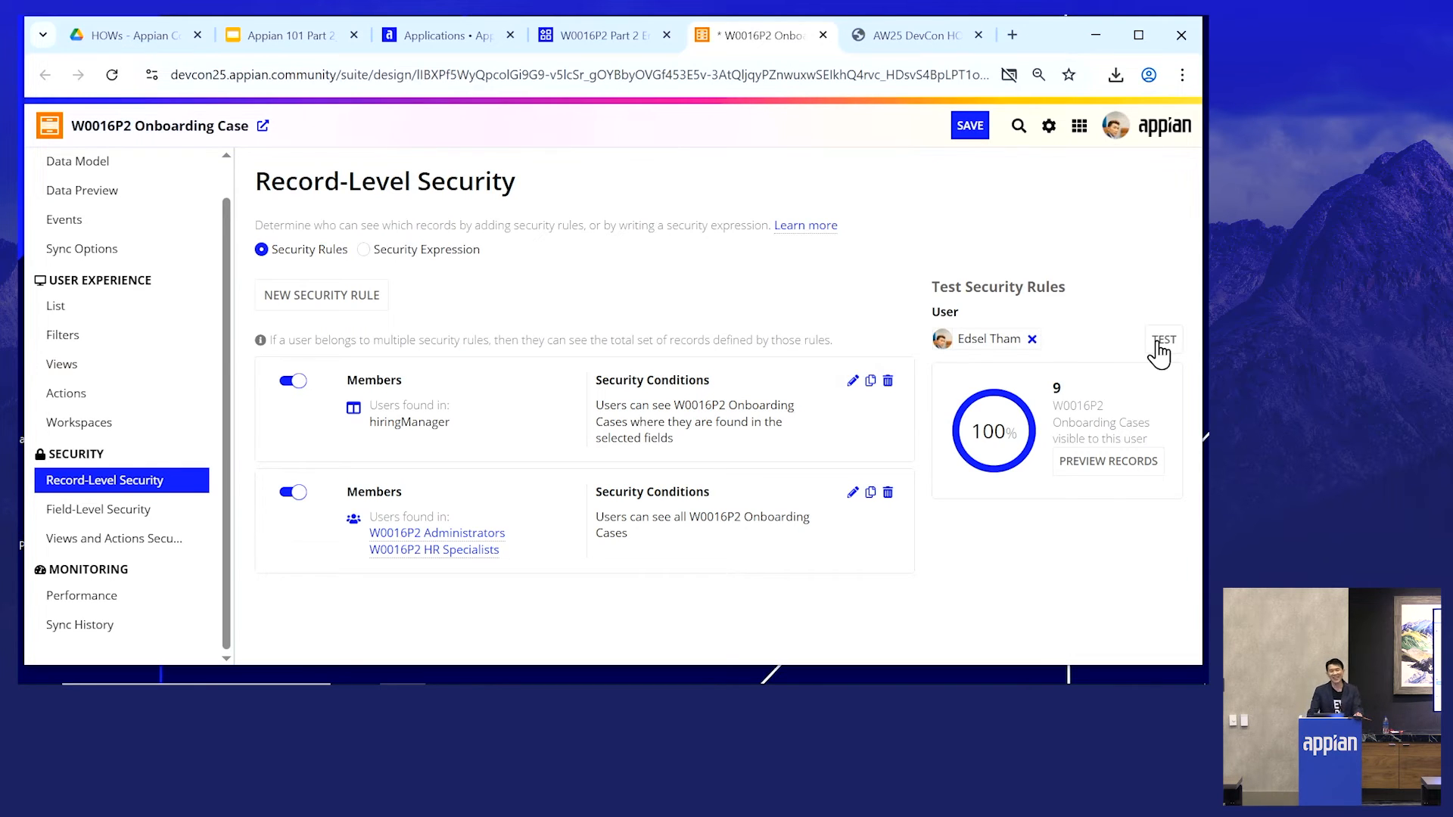
- Save the record type, close its tab and return to the application's object list
{"action": "left_click", "coordinate": [969, 127]}
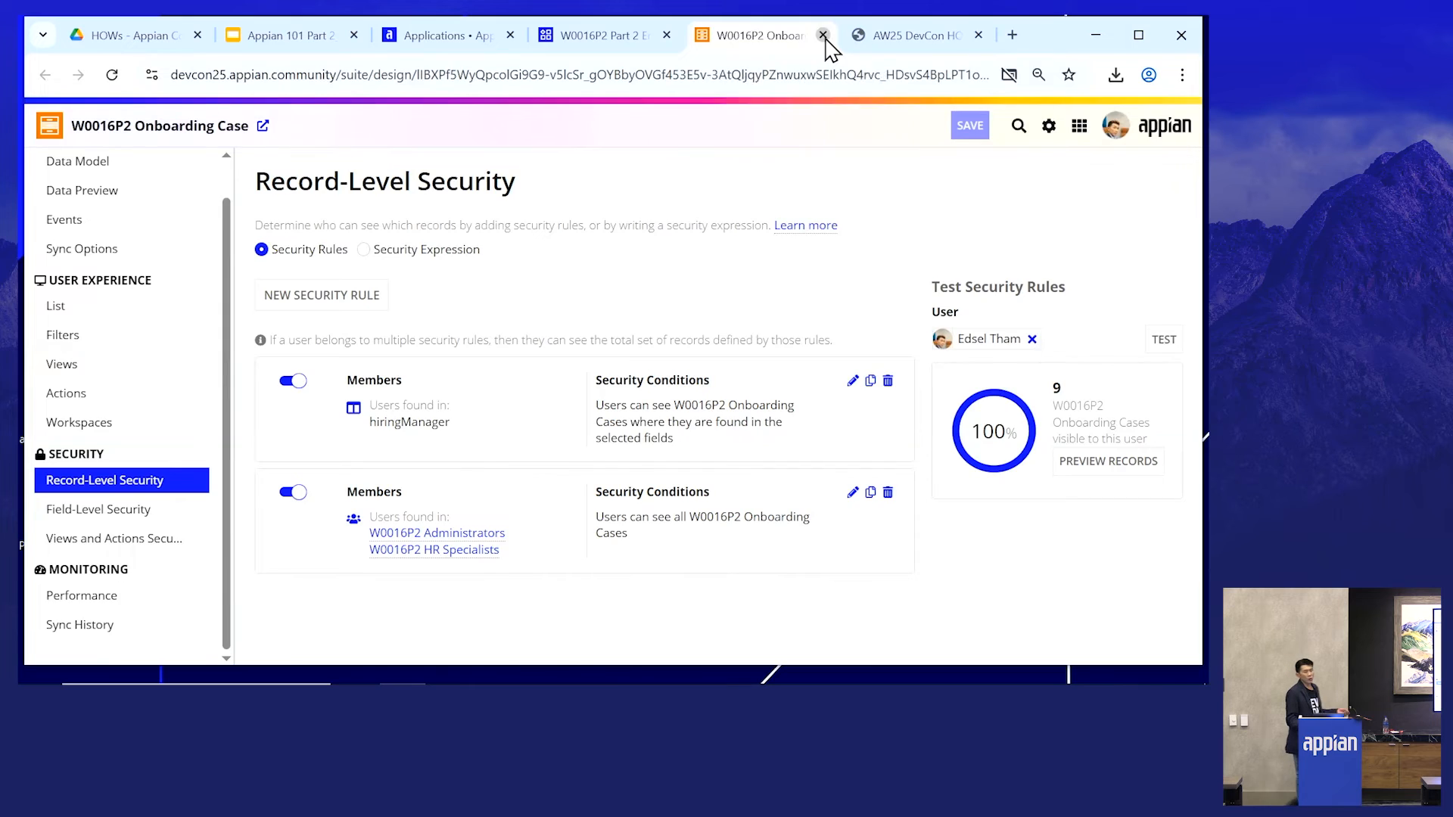
{"action": "left_click", "coordinate": [823, 35]}
{"action": "left_click", "coordinate": [594, 37]}
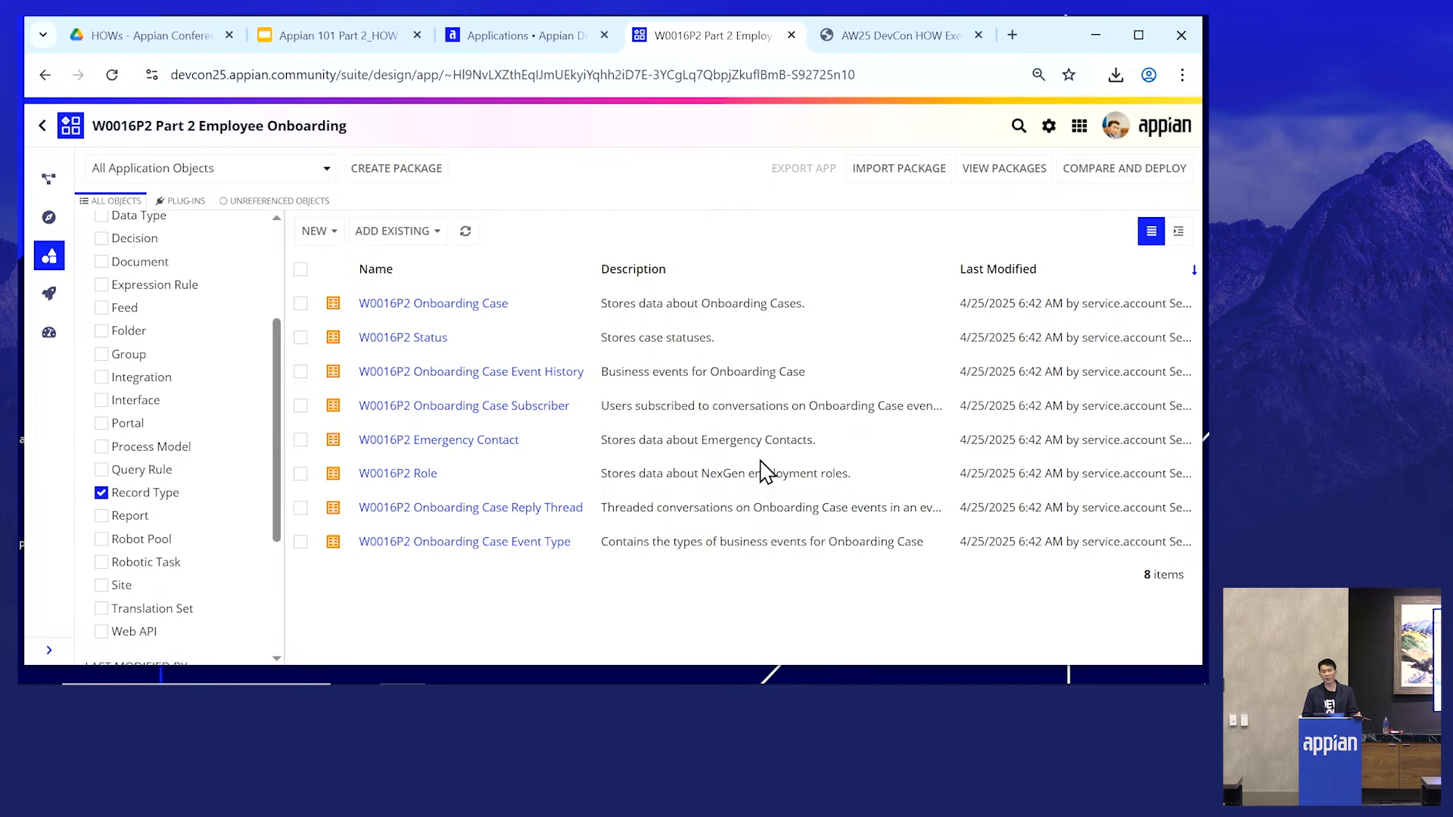
- Start a new site named W0016P2 Employee Onboarding with the display name W0016P2 Employee Onboarding
{"action": "left_click", "coordinate": [1079, 125]}
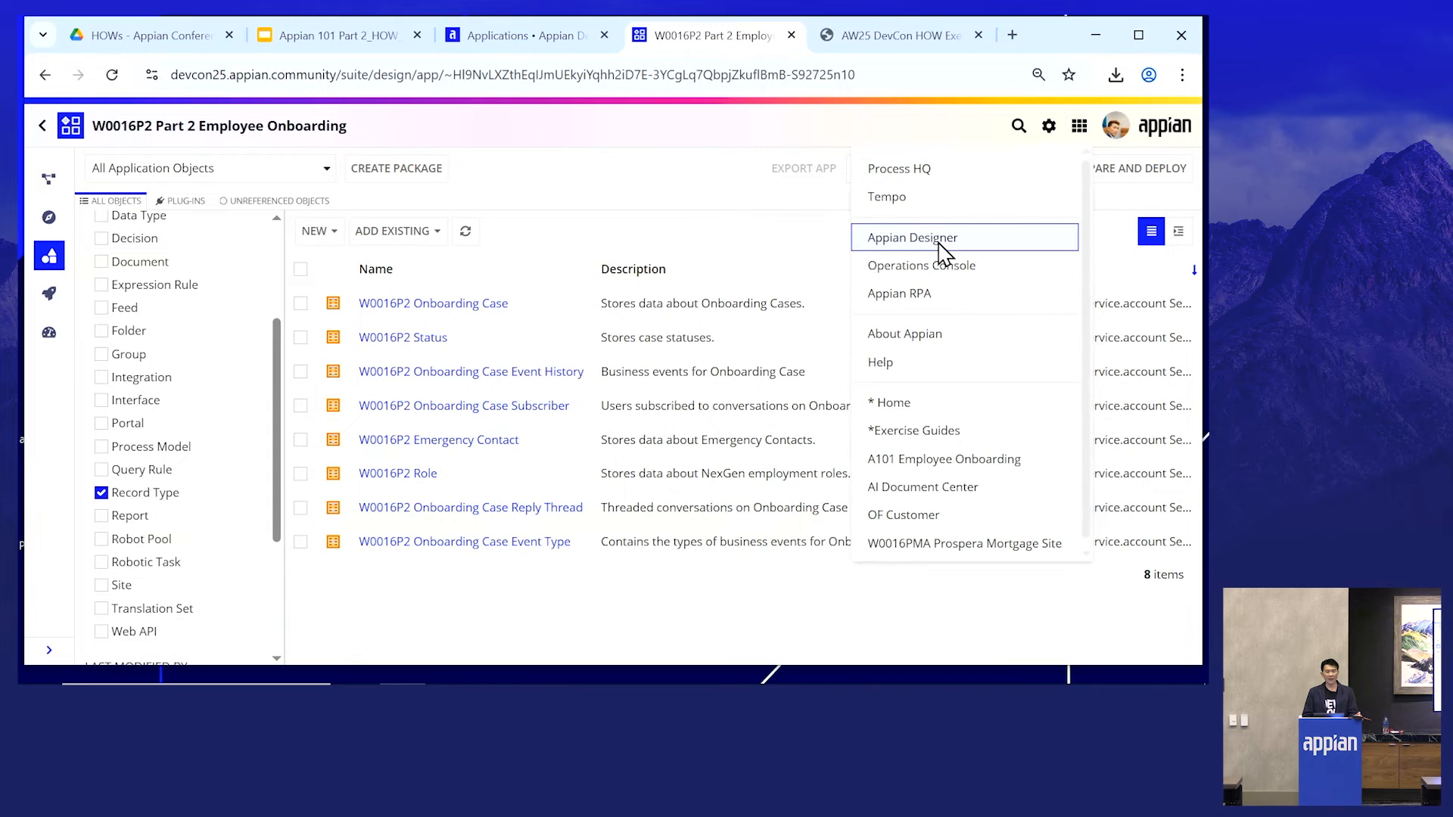
{"action": "left_click", "coordinate": [569, 157]}
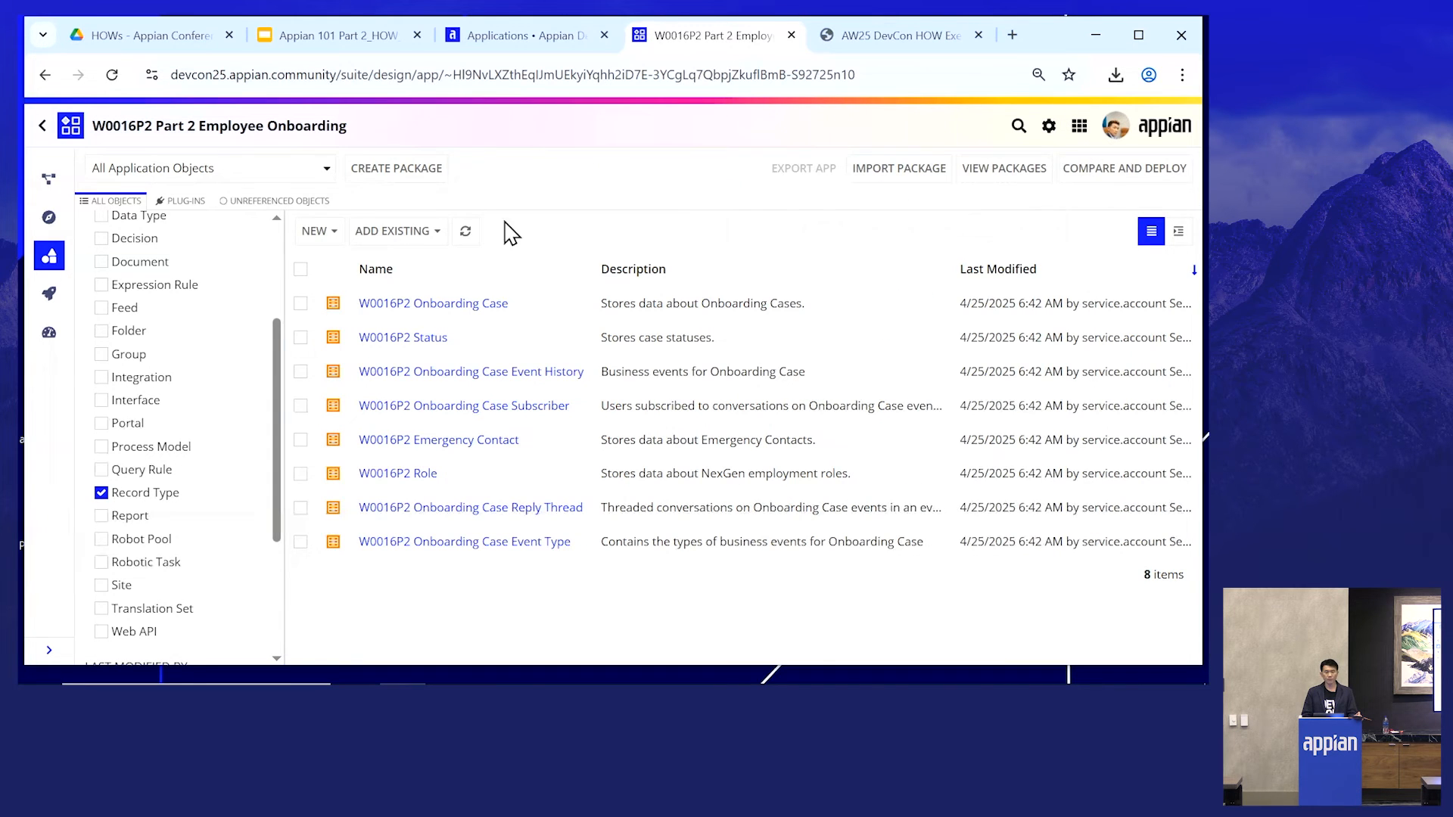
{"action": "left_click", "coordinate": [331, 243]}
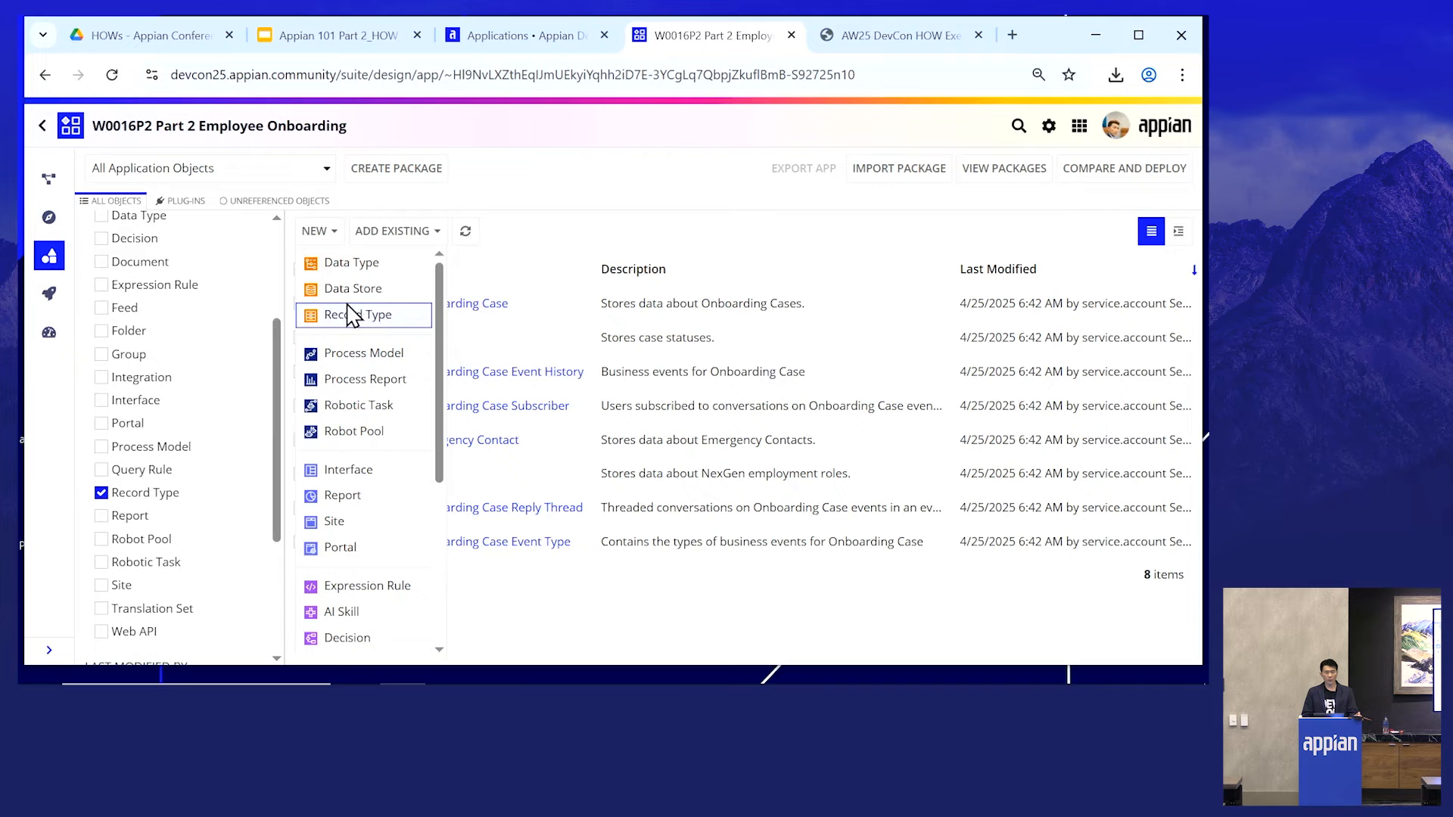
{"action": "left_click", "coordinate": [344, 521]}
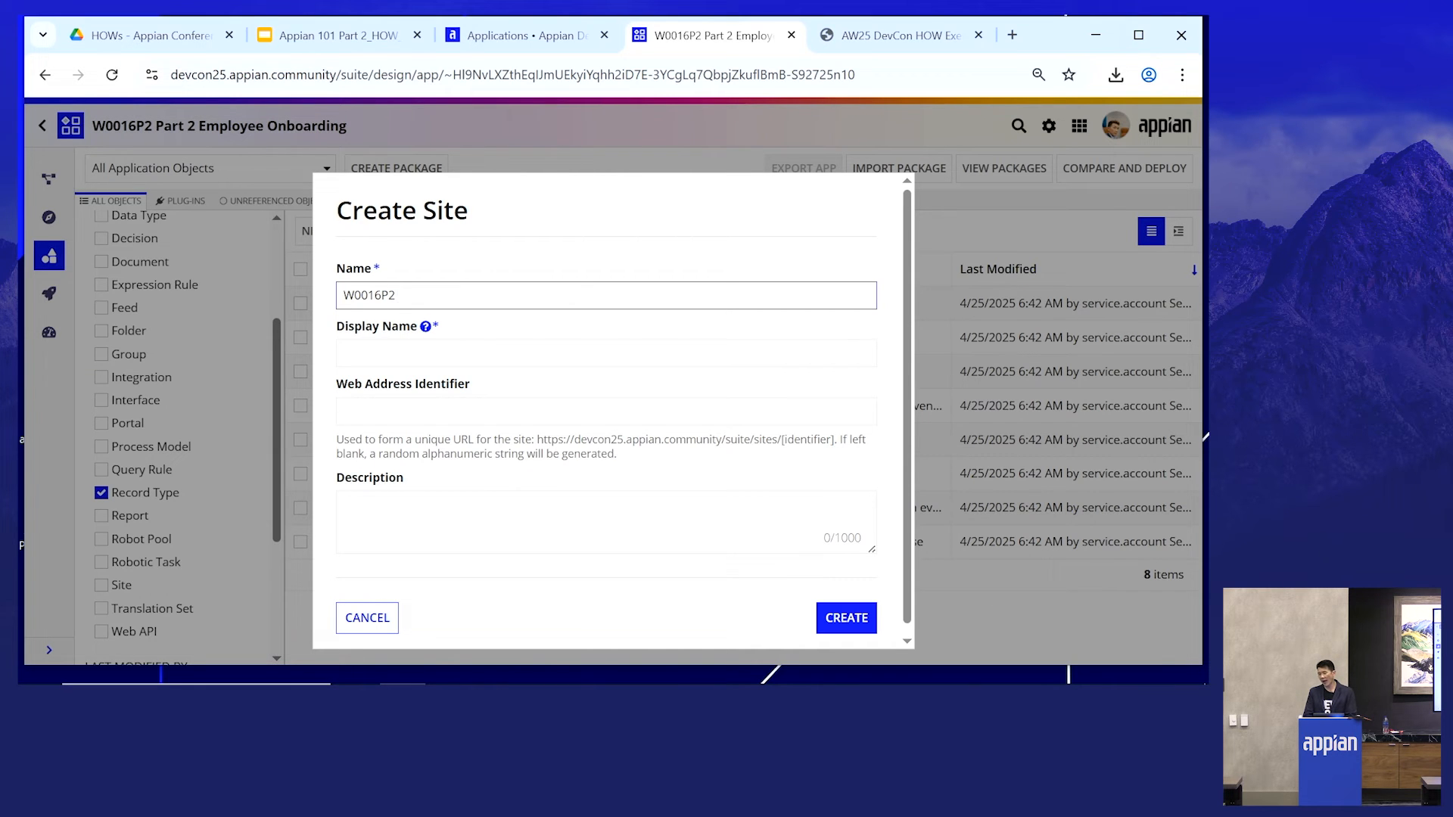
{"action": "left_click", "coordinate": [925, 39]}
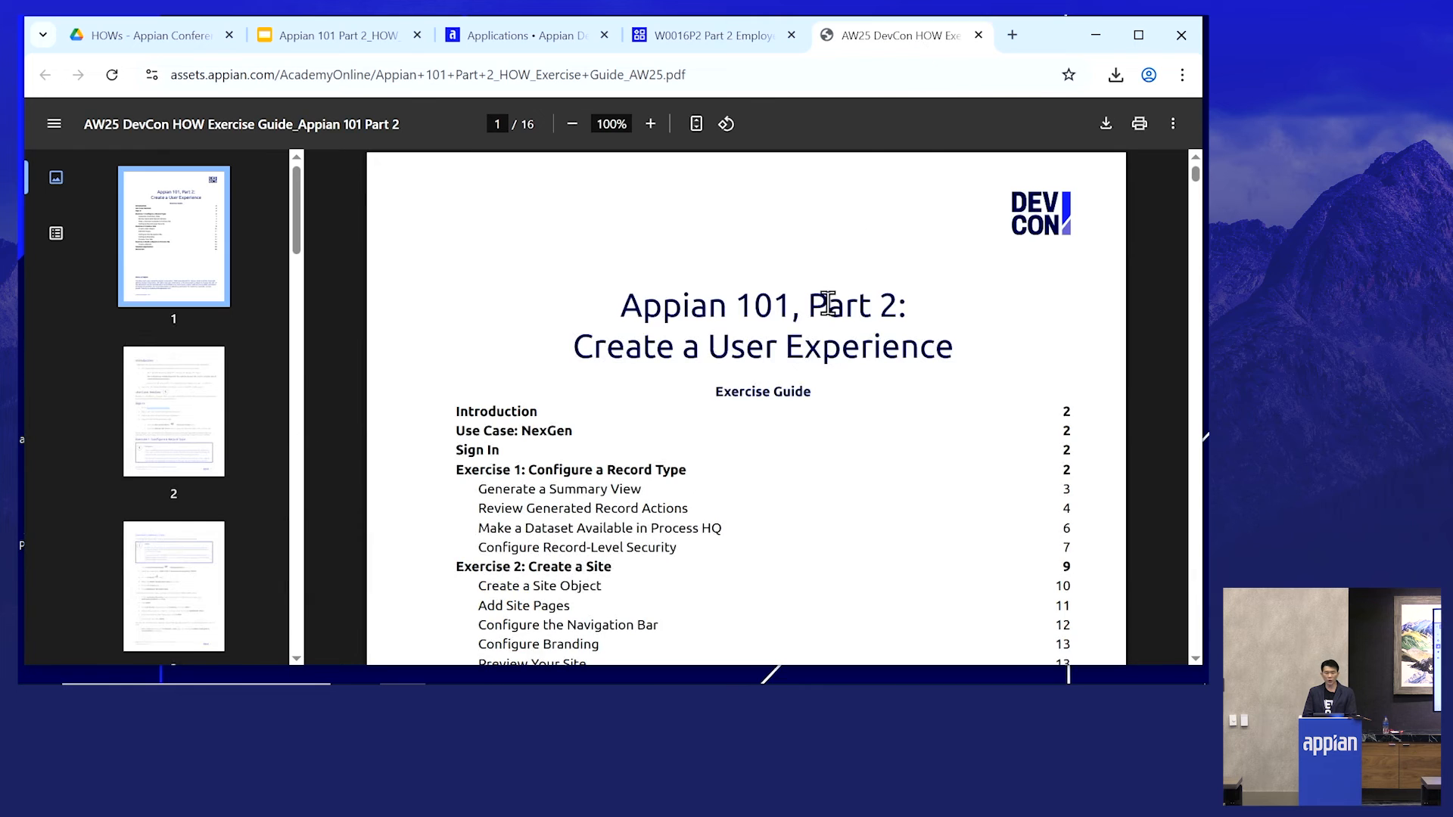
{"action": "left_click", "coordinate": [683, 36]}
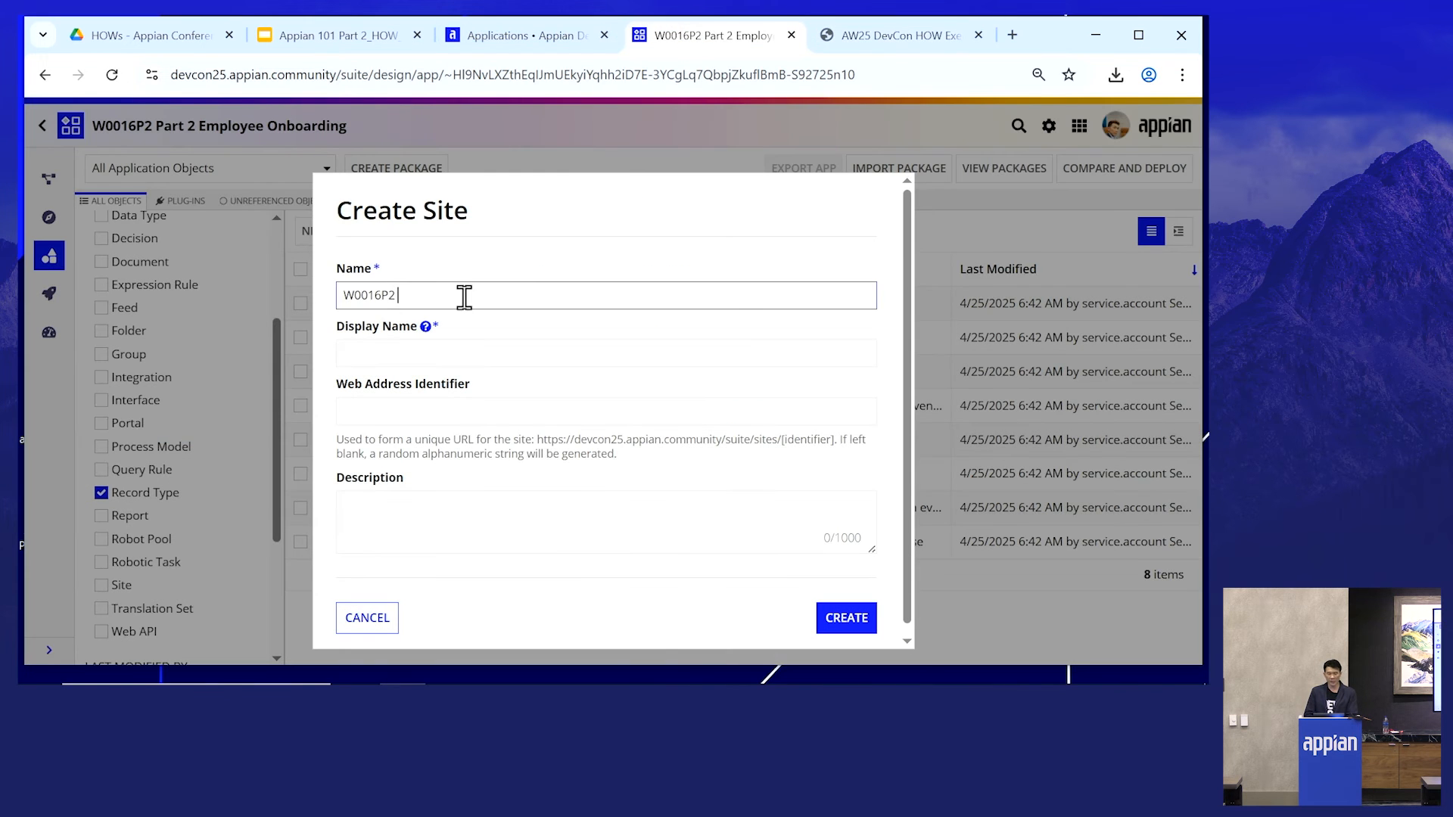
{"action": "type", "text": "Employee Onboarding."}
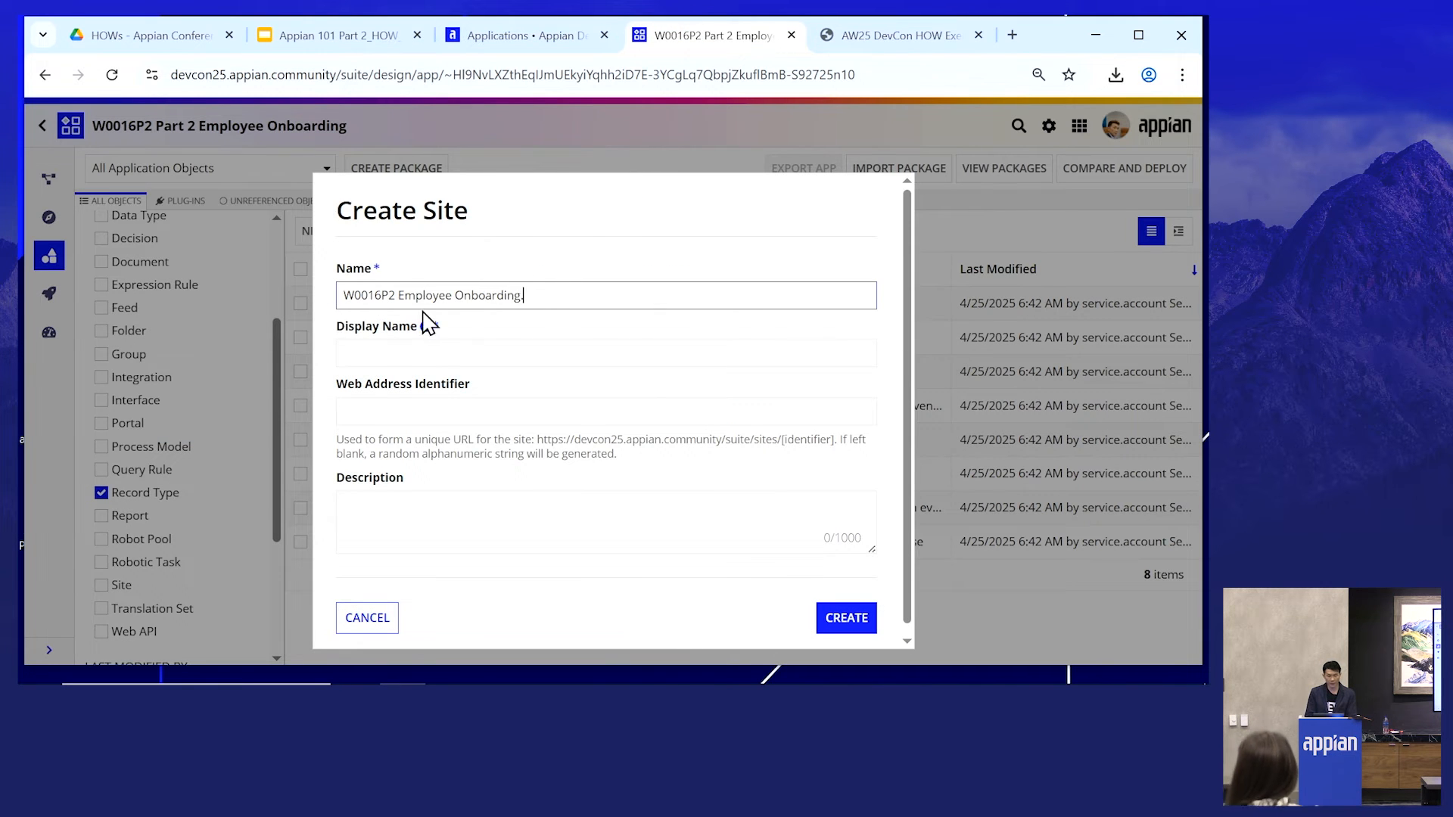
{"action": "key", "text": "BackSpace"}
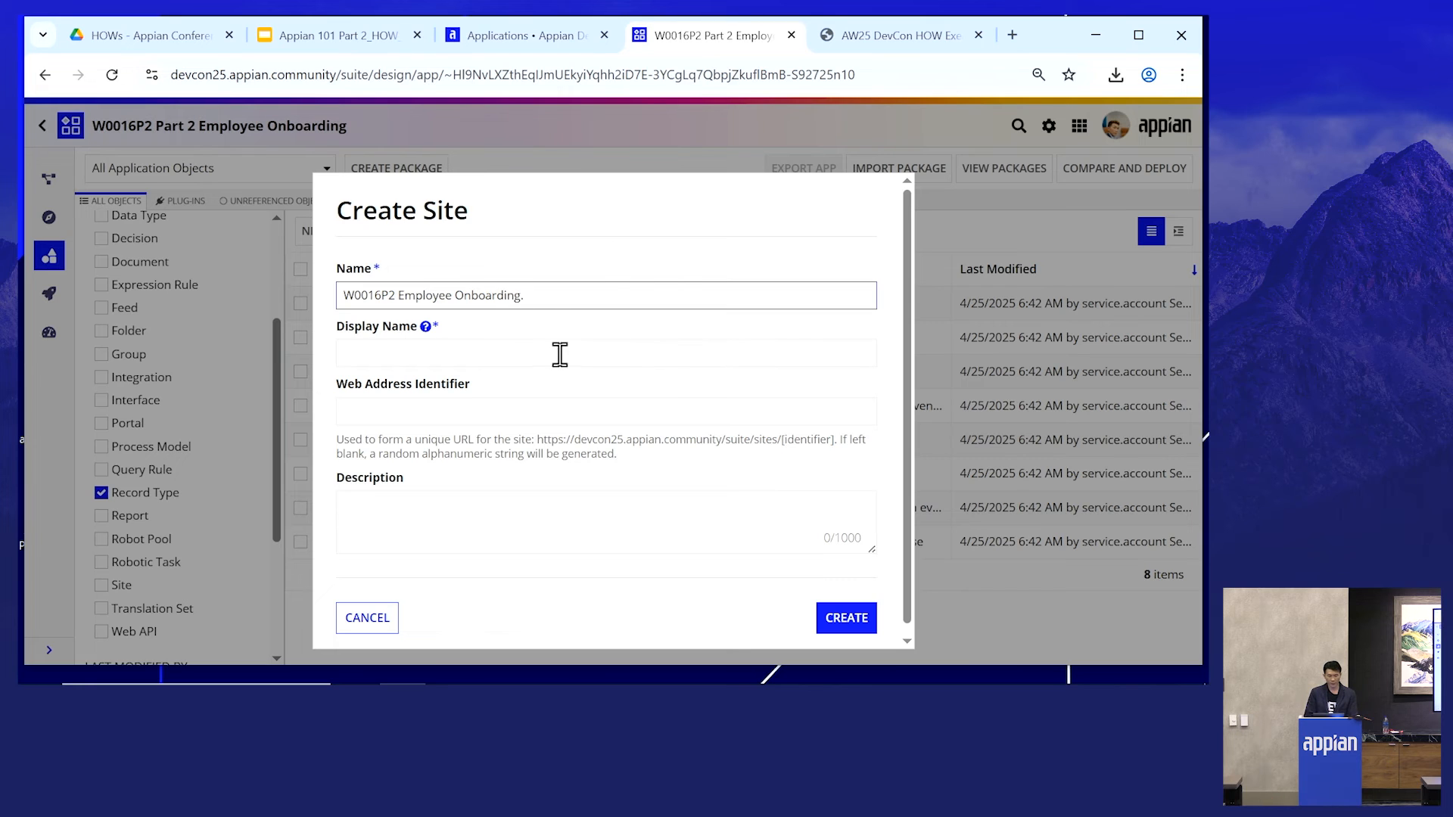
{"action": "left_click_drag", "start_coordinate": [526, 298], "coordinate": [334, 292]}
{"action": "key", "text": "ctrl+c"}
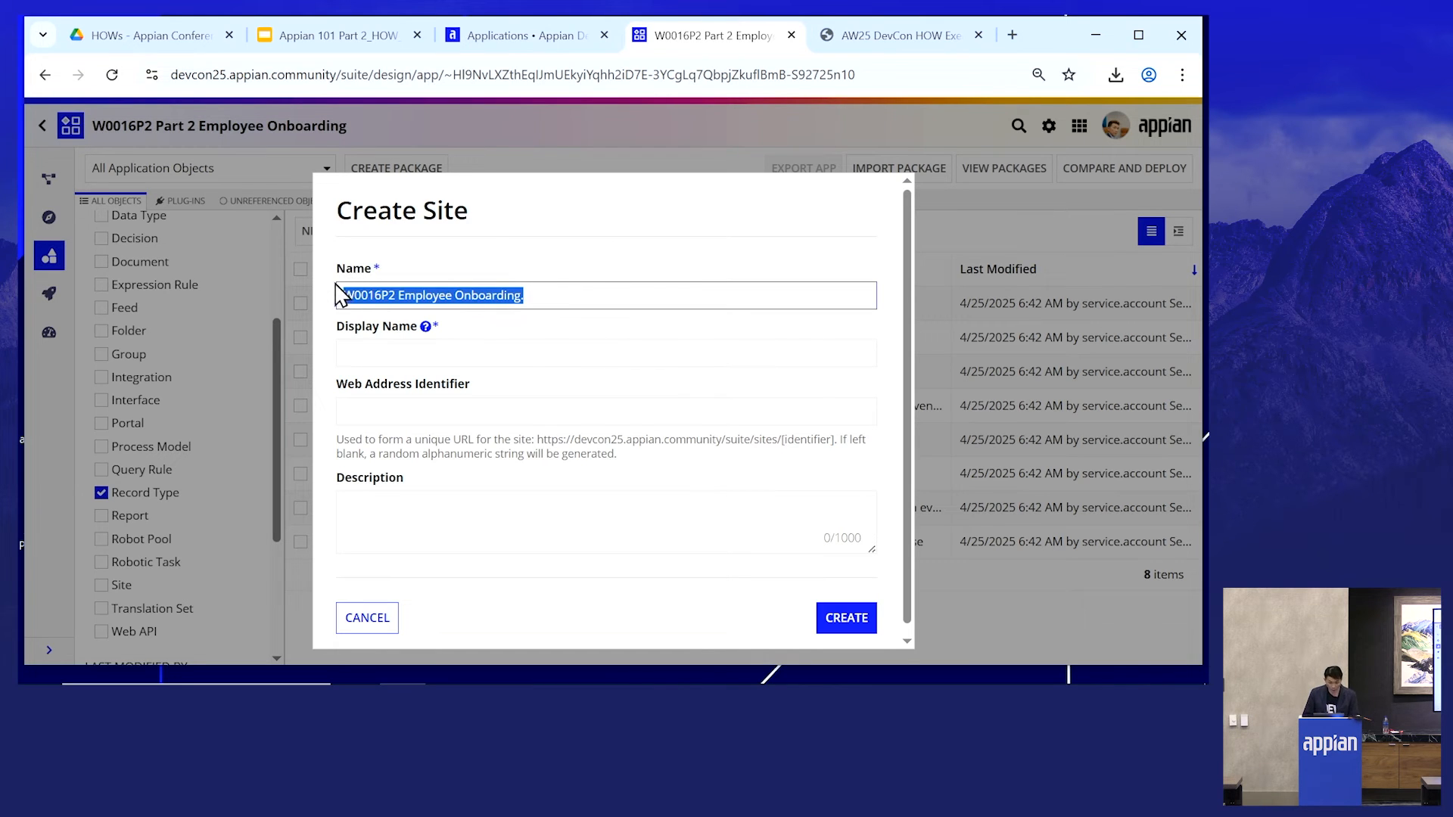
{"action": "left_click", "coordinate": [547, 354]}
{"action": "key", "text": "ctrl+v"}
{"action": "left_click", "coordinate": [590, 295]}
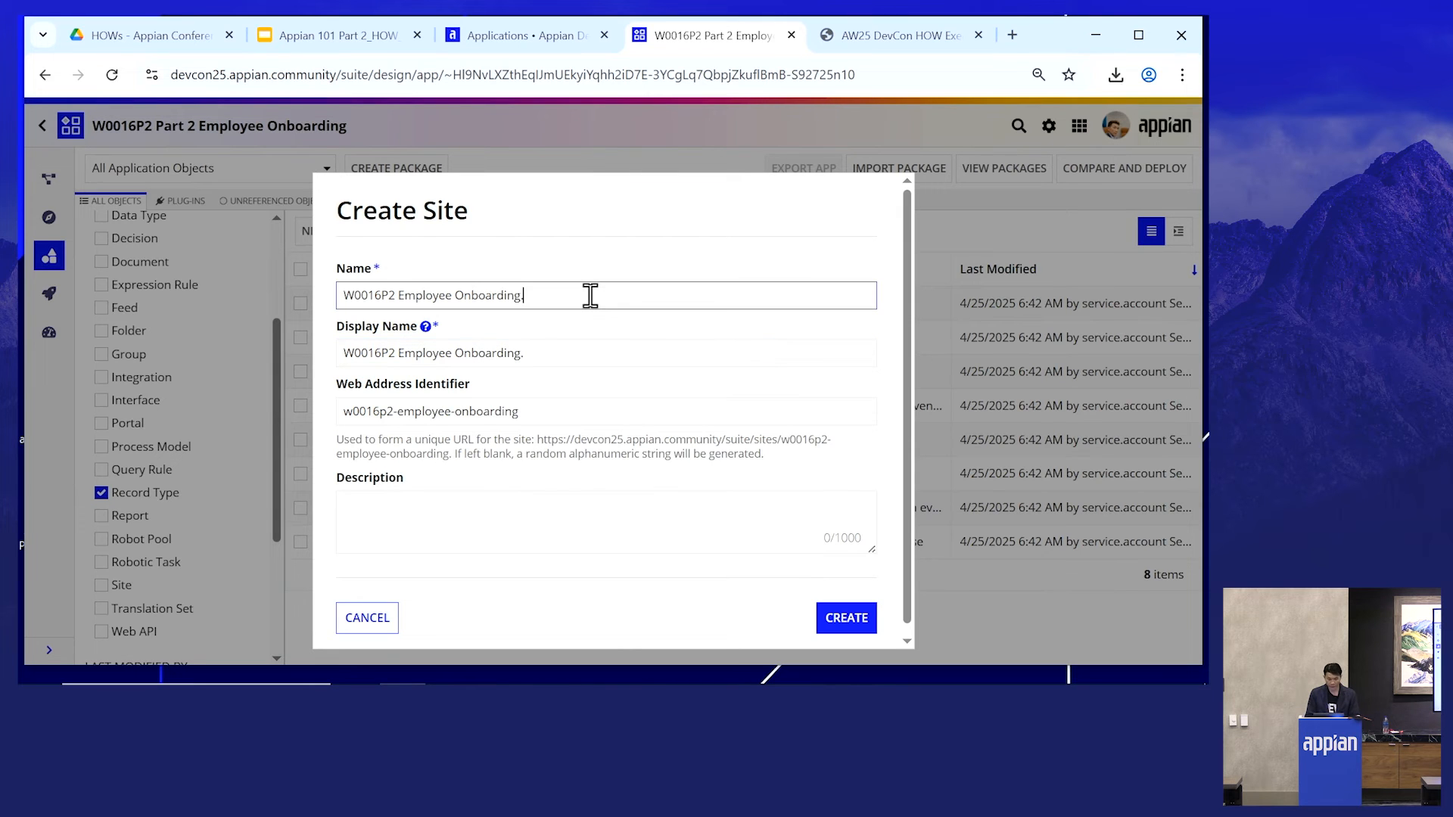
{"action": "left_click", "coordinate": [584, 345]}
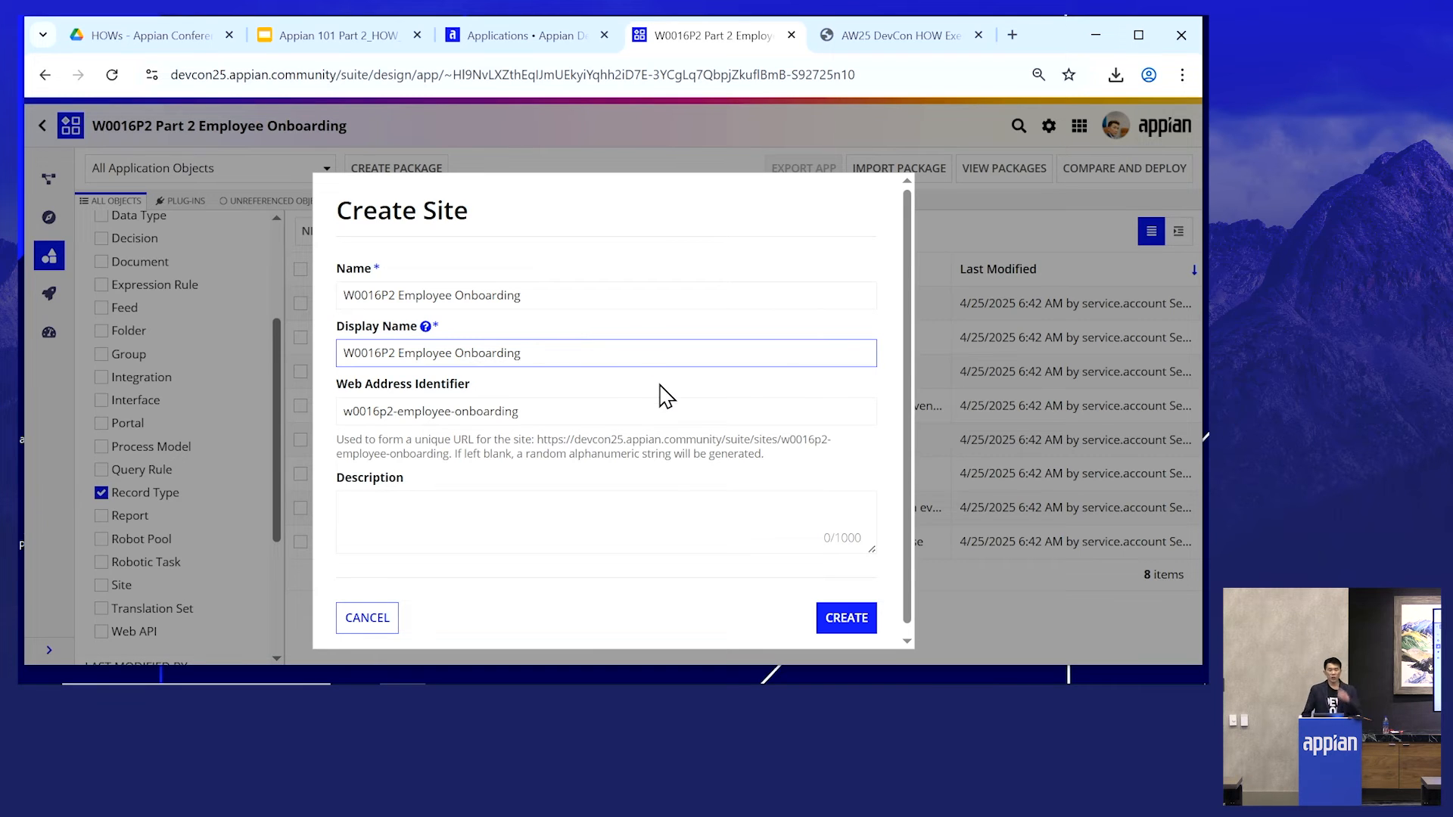
- Describe the site as 'Site for NexGen employees to create, review, and update new employee onboarding cases.', create it and save its security
{"action": "left_click", "coordinate": [441, 522]}
{"action": "type", "text": "Site for NexGen employees to create, review, and update new employee onboarding cases."}
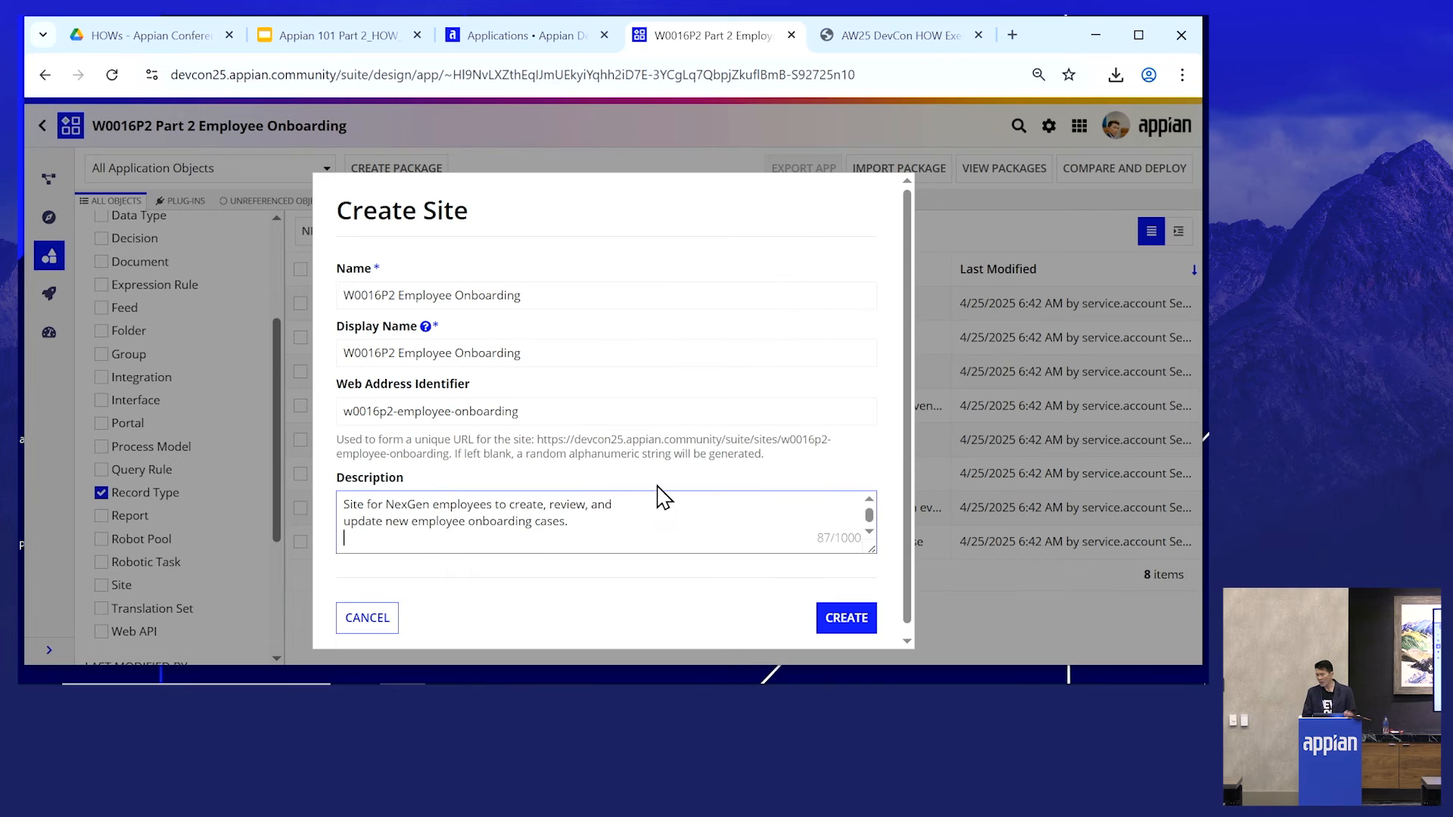
{"action": "left_click", "coordinate": [343, 528]}
{"action": "key", "text": "BackSpace"}
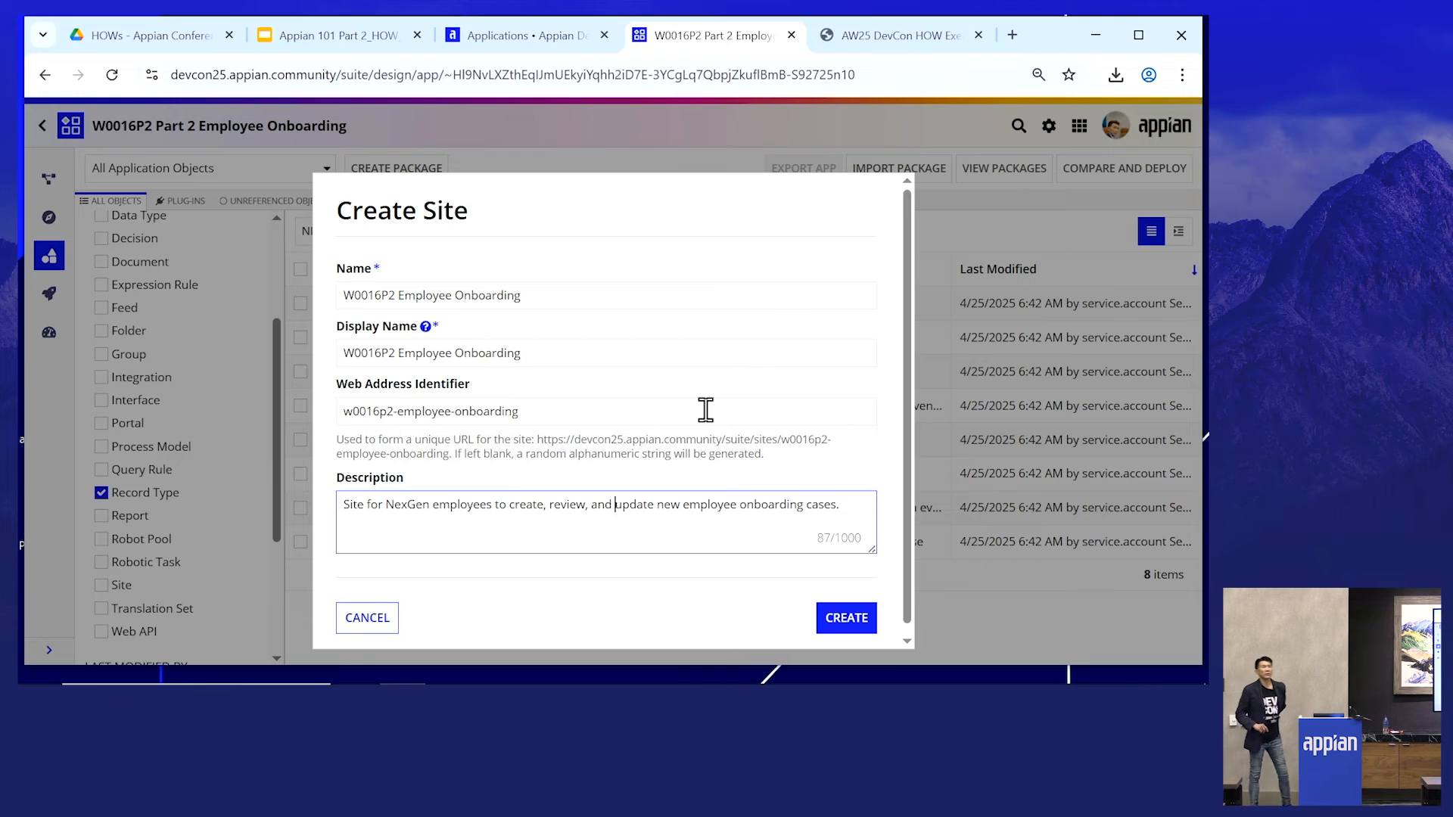
{"action": "scroll", "coordinate": [696, 409], "scroll_direction": "down", "scroll_amount": 1}
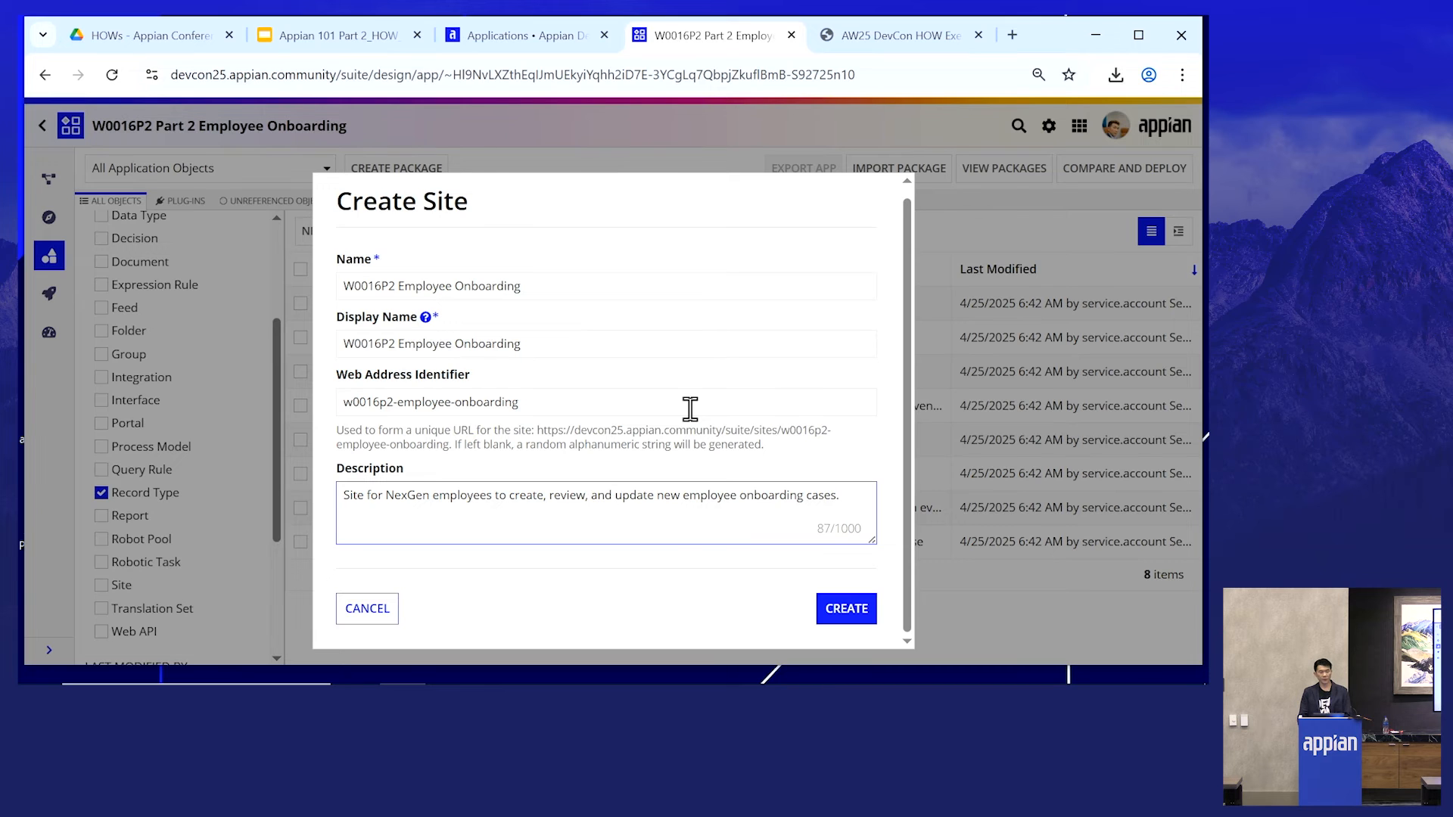
{"action": "left_click", "coordinate": [849, 606]}
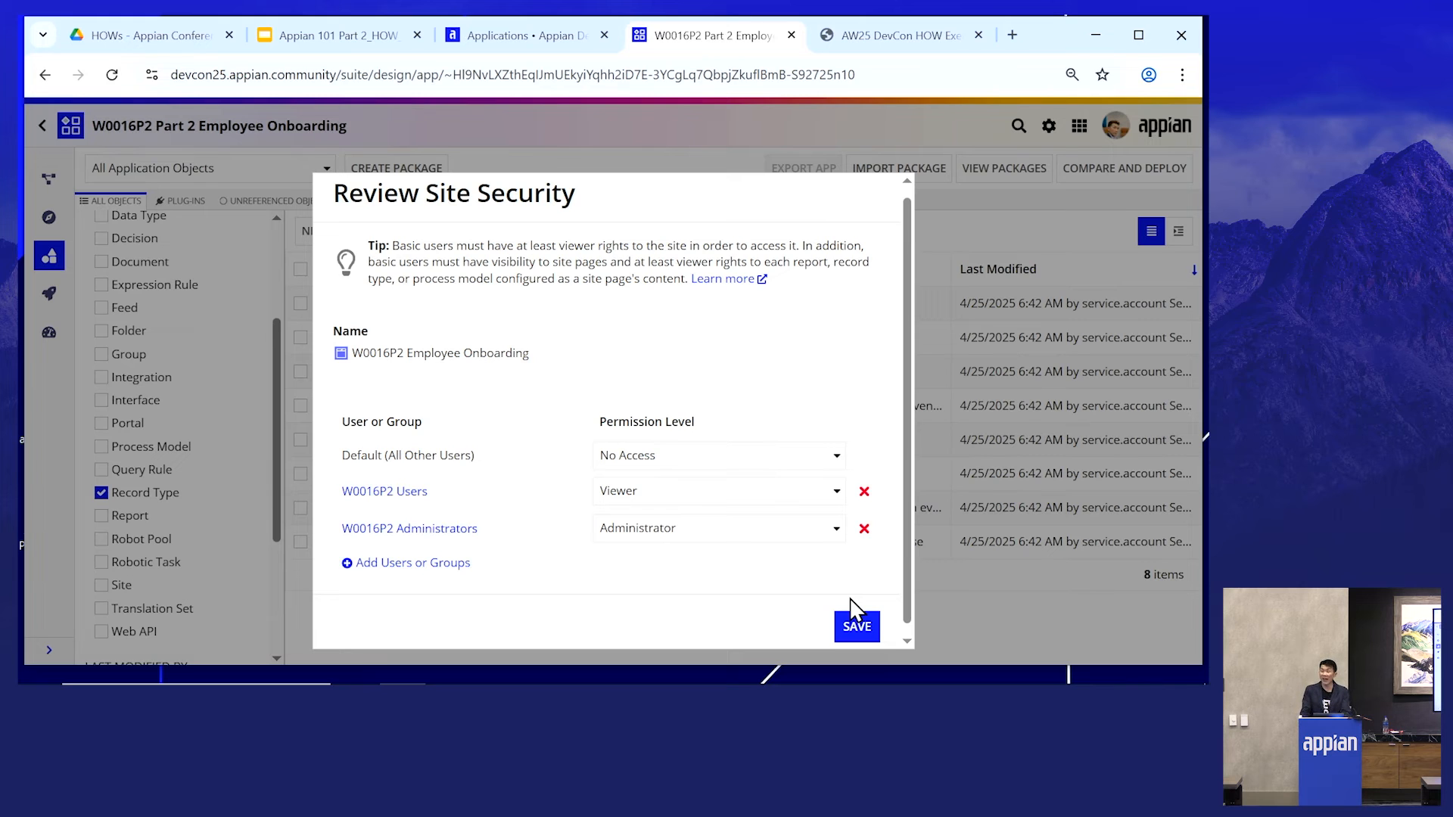
{"action": "left_click", "coordinate": [858, 626]}
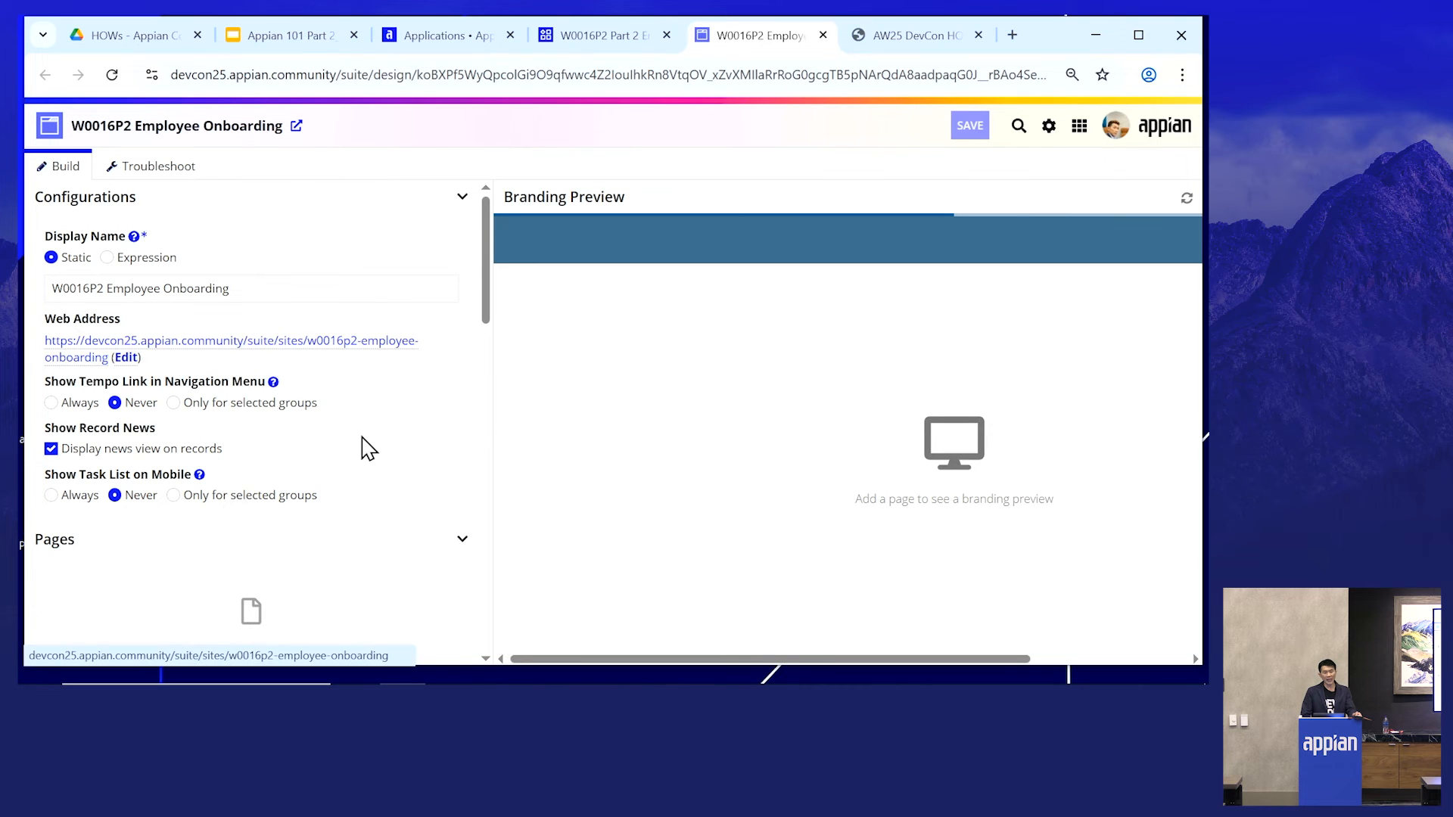
- Add a site page titled Onboarding Cases of type Record List showing the W0016P2 Onboarding Case record type
{"action": "scroll", "coordinate": [362, 443], "scroll_direction": "down", "scroll_amount": 1}
{"action": "scroll", "coordinate": [362, 443], "scroll_direction": "down", "scroll_amount": 4}
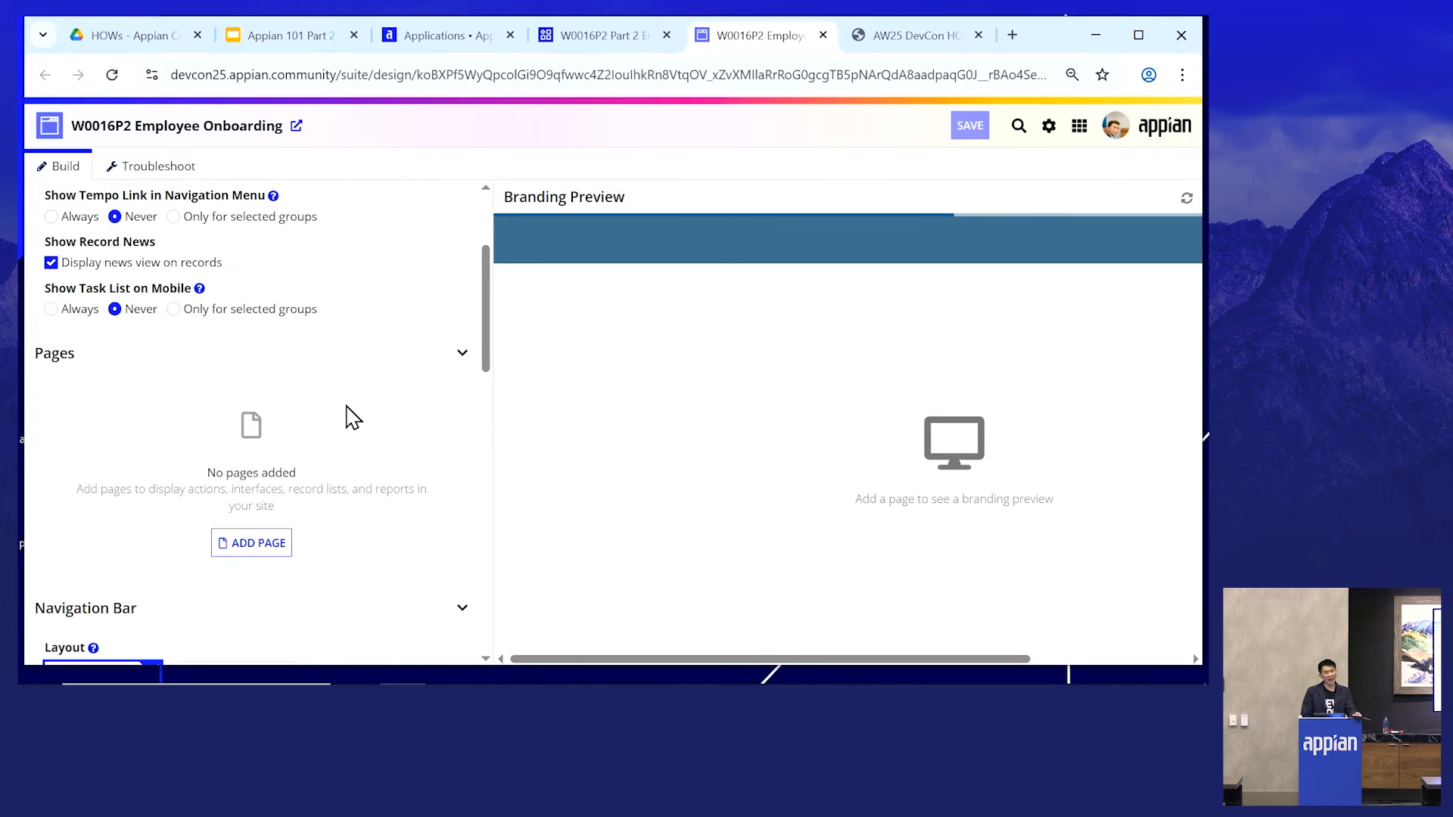
{"action": "scroll", "coordinate": [353, 418], "scroll_direction": "down", "scroll_amount": 2}
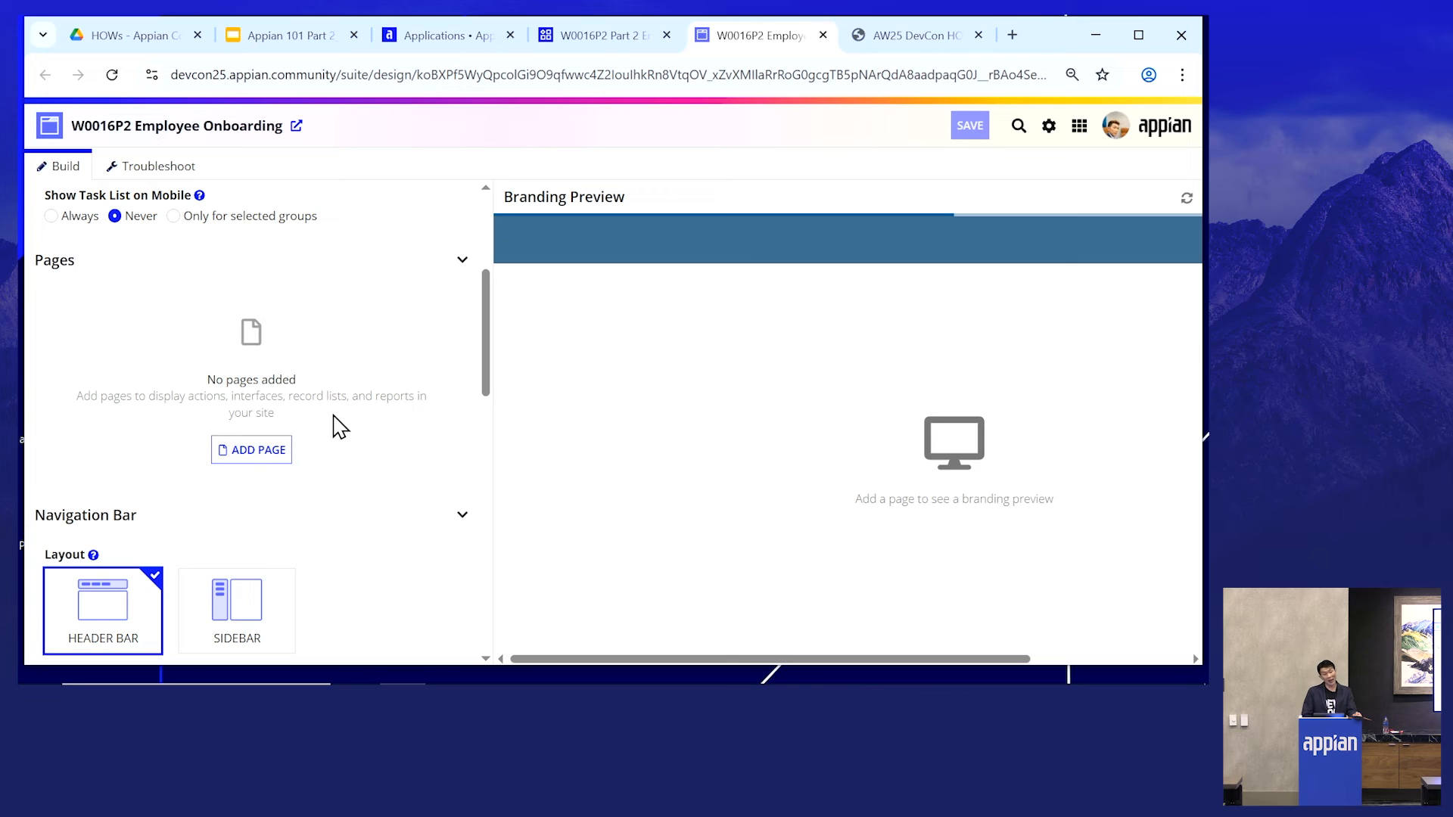
{"action": "left_click", "coordinate": [263, 458]}
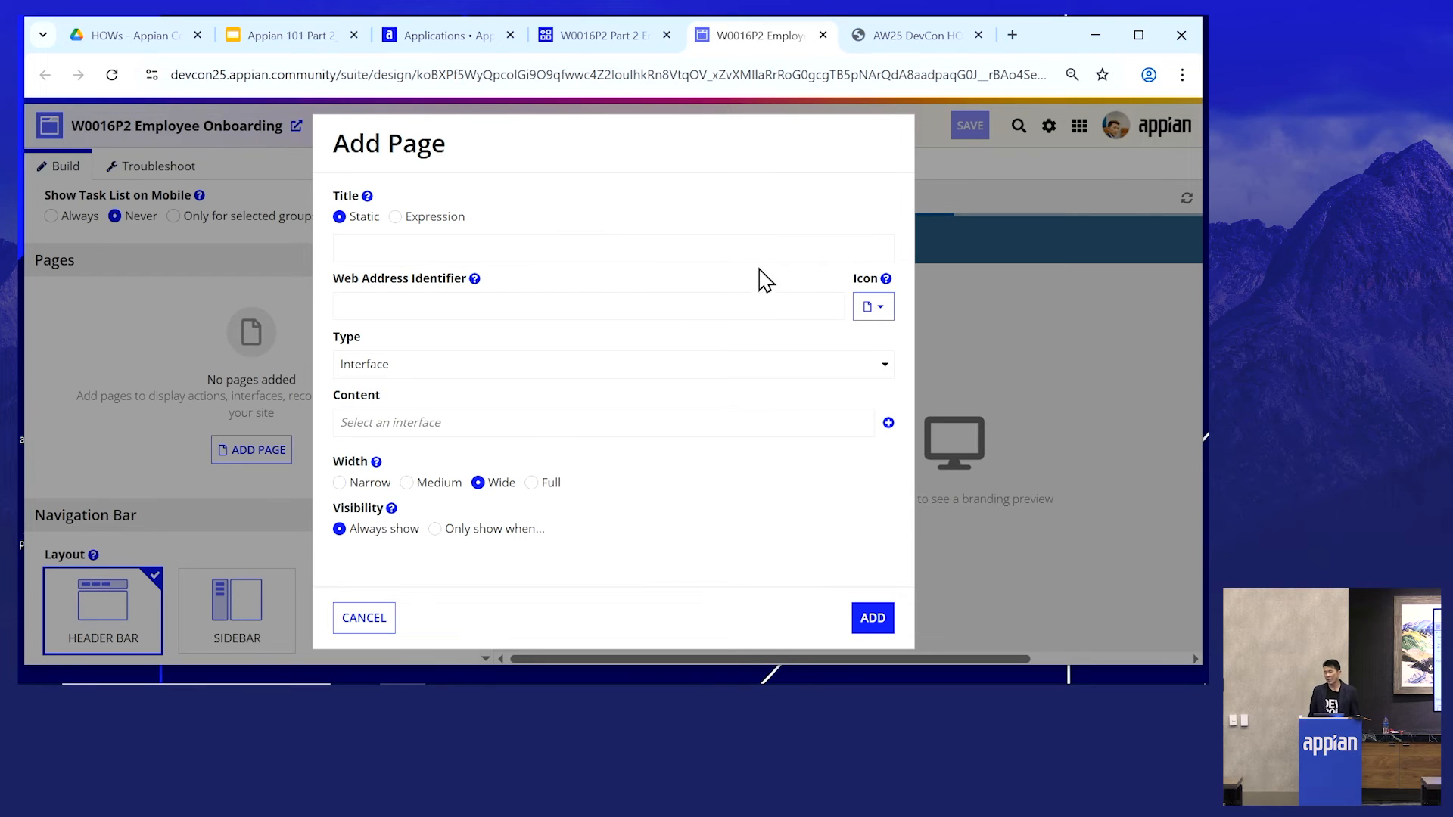
{"action": "left_click", "coordinate": [505, 251]}
{"action": "type", "text": "Onboarding Cases."}
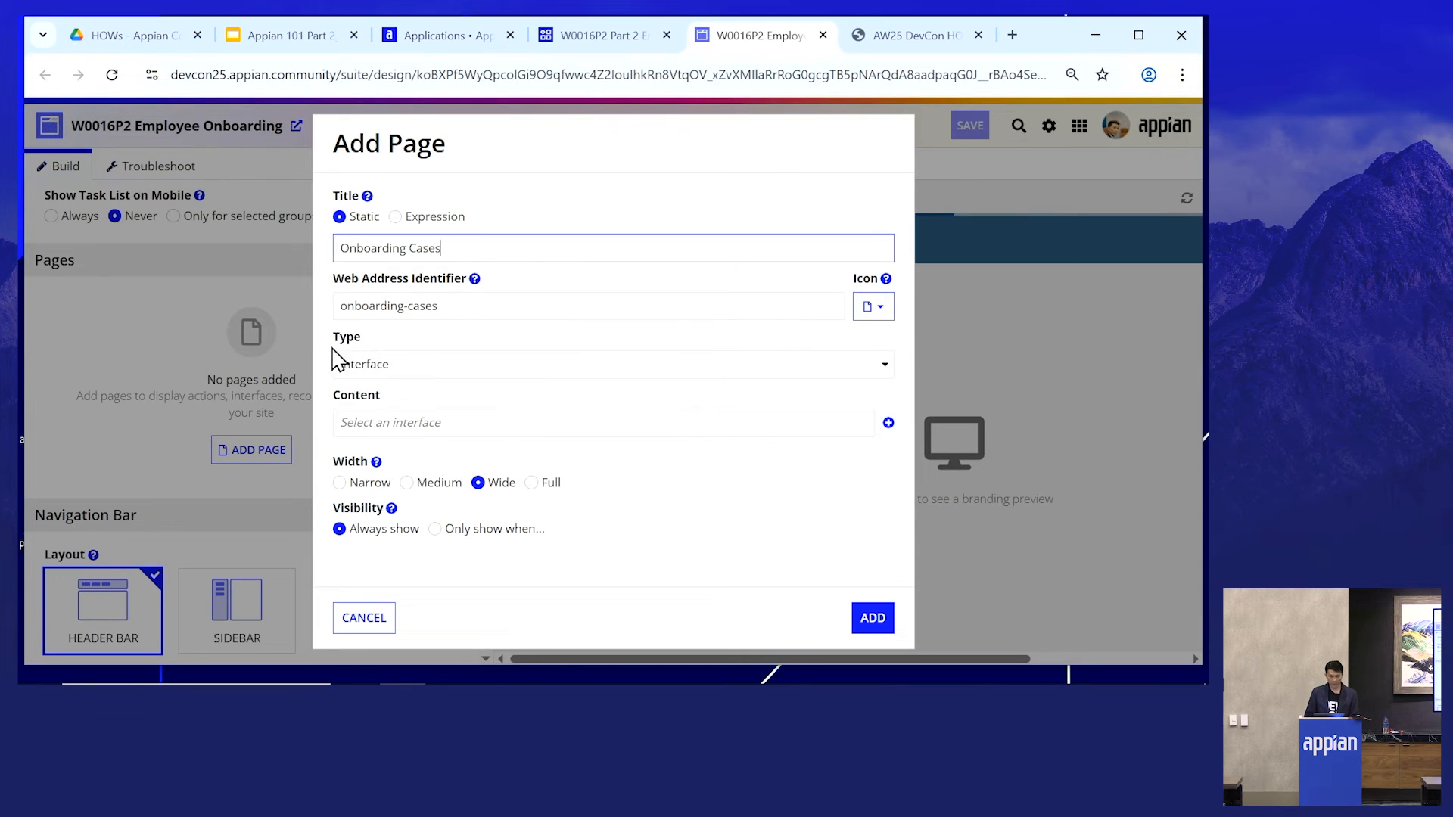
{"action": "left_click", "coordinate": [376, 369]}
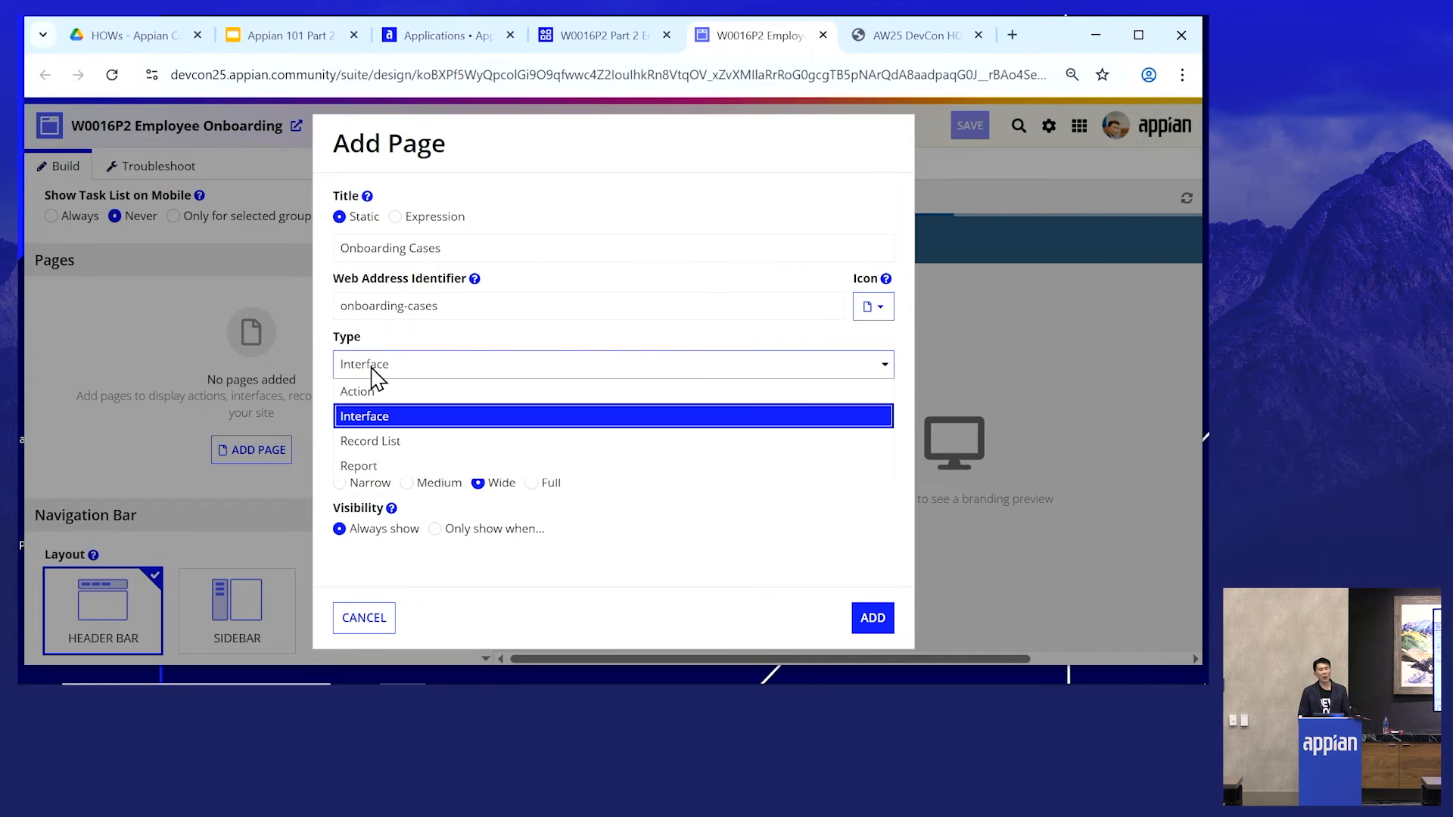
{"action": "left_click", "coordinate": [382, 442]}
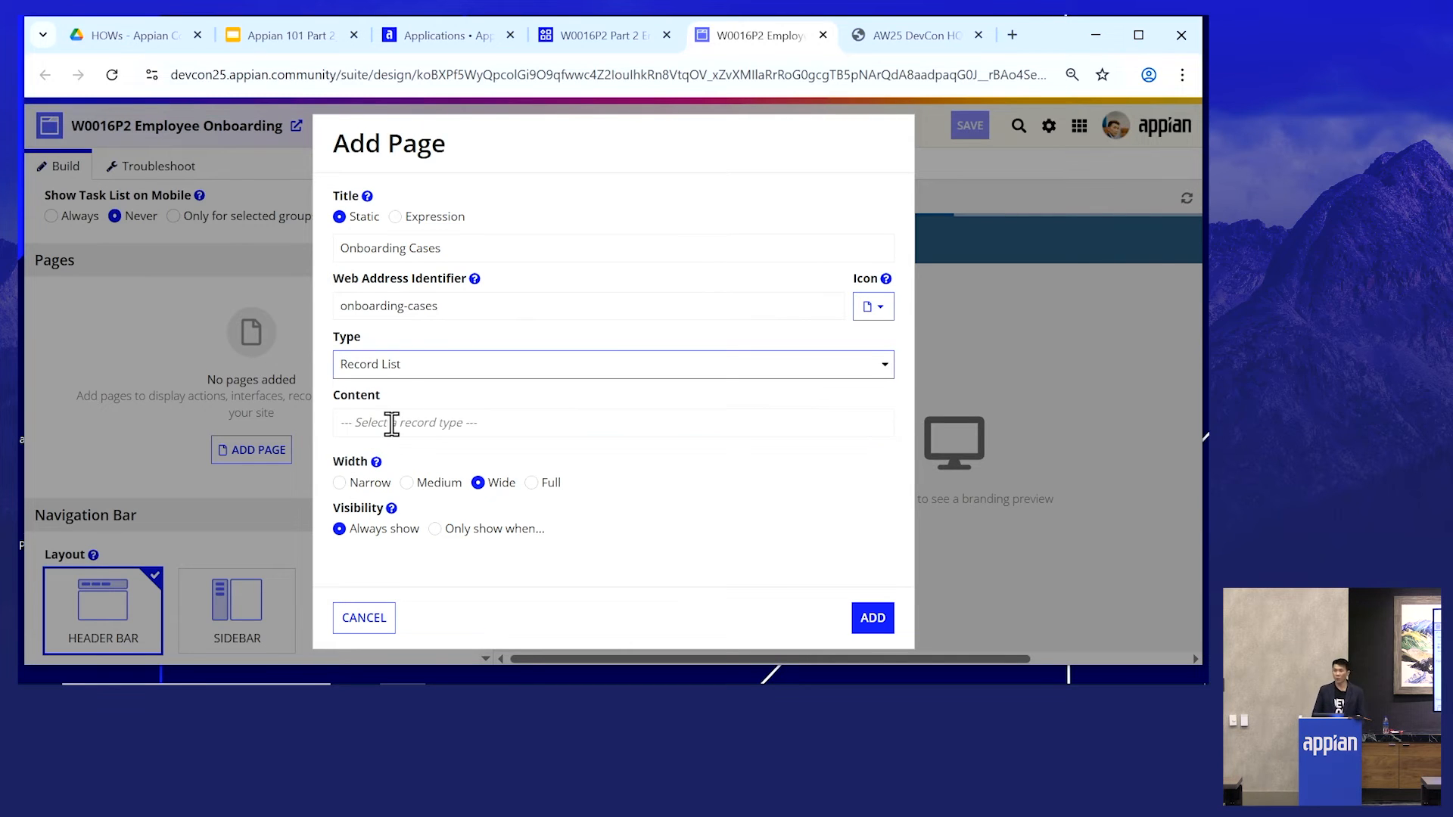
{"action": "left_click", "coordinate": [368, 423]}
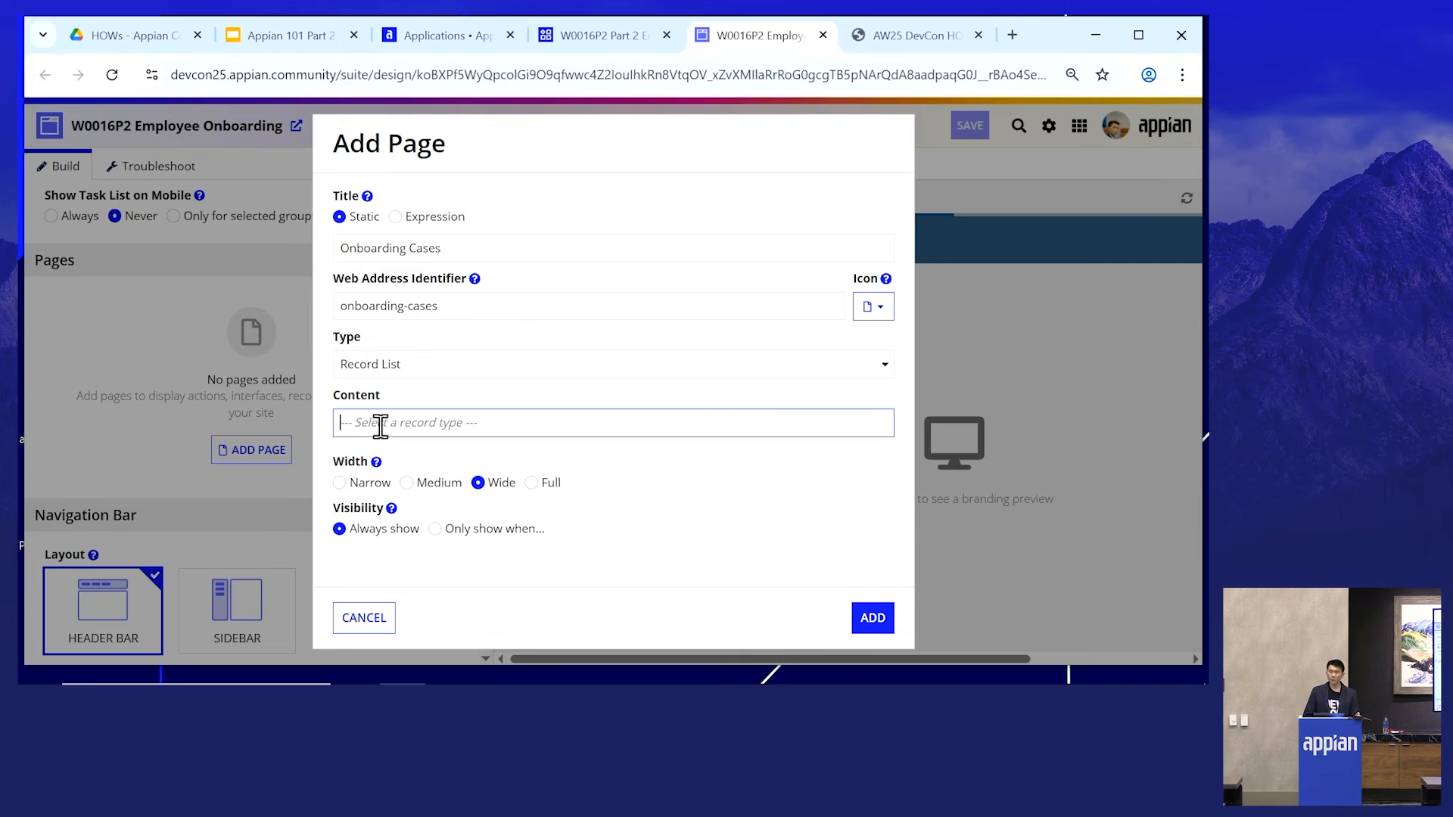
{"action": "type", "text": "p2"}
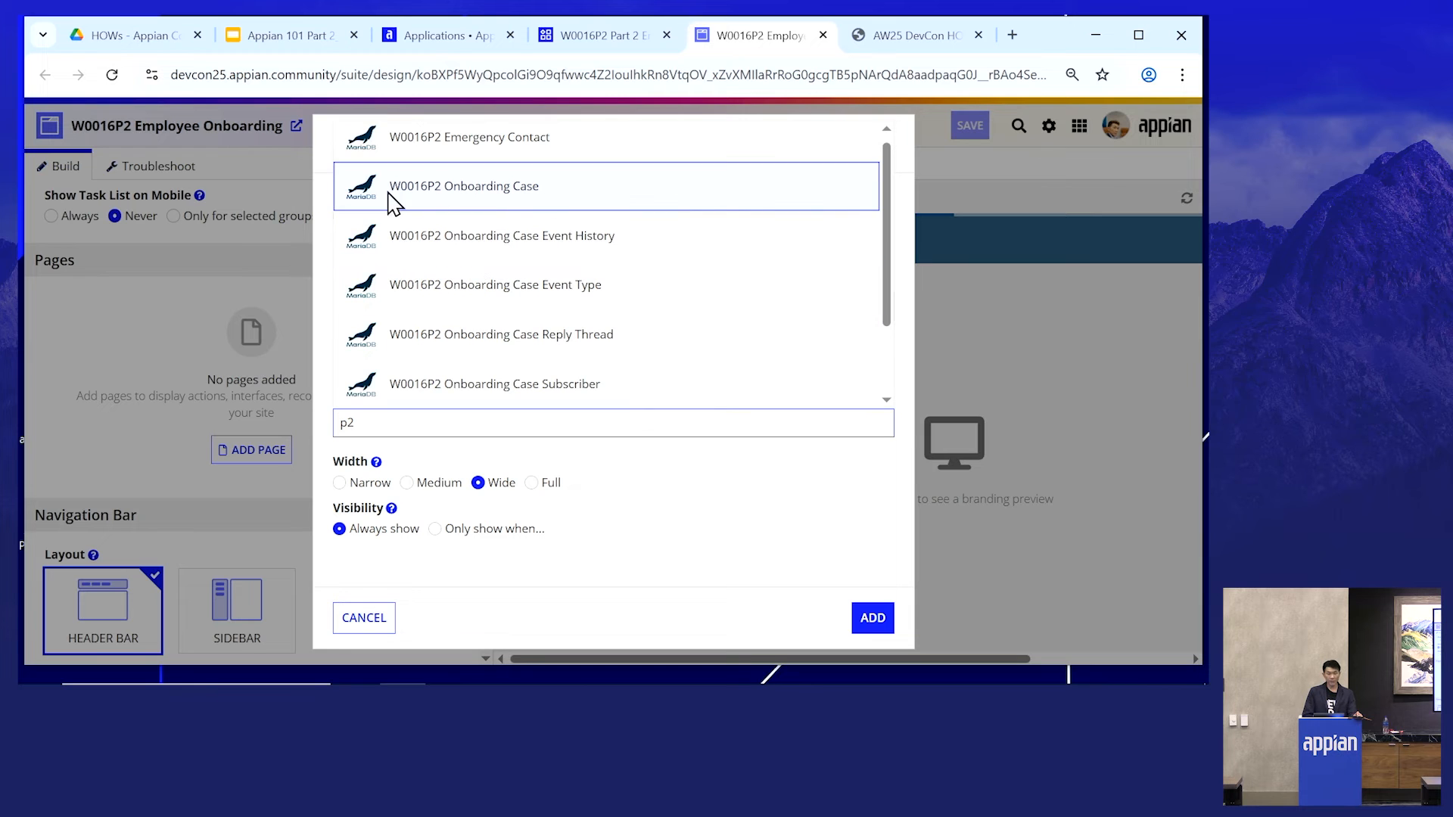
{"action": "left_click", "coordinate": [474, 201]}
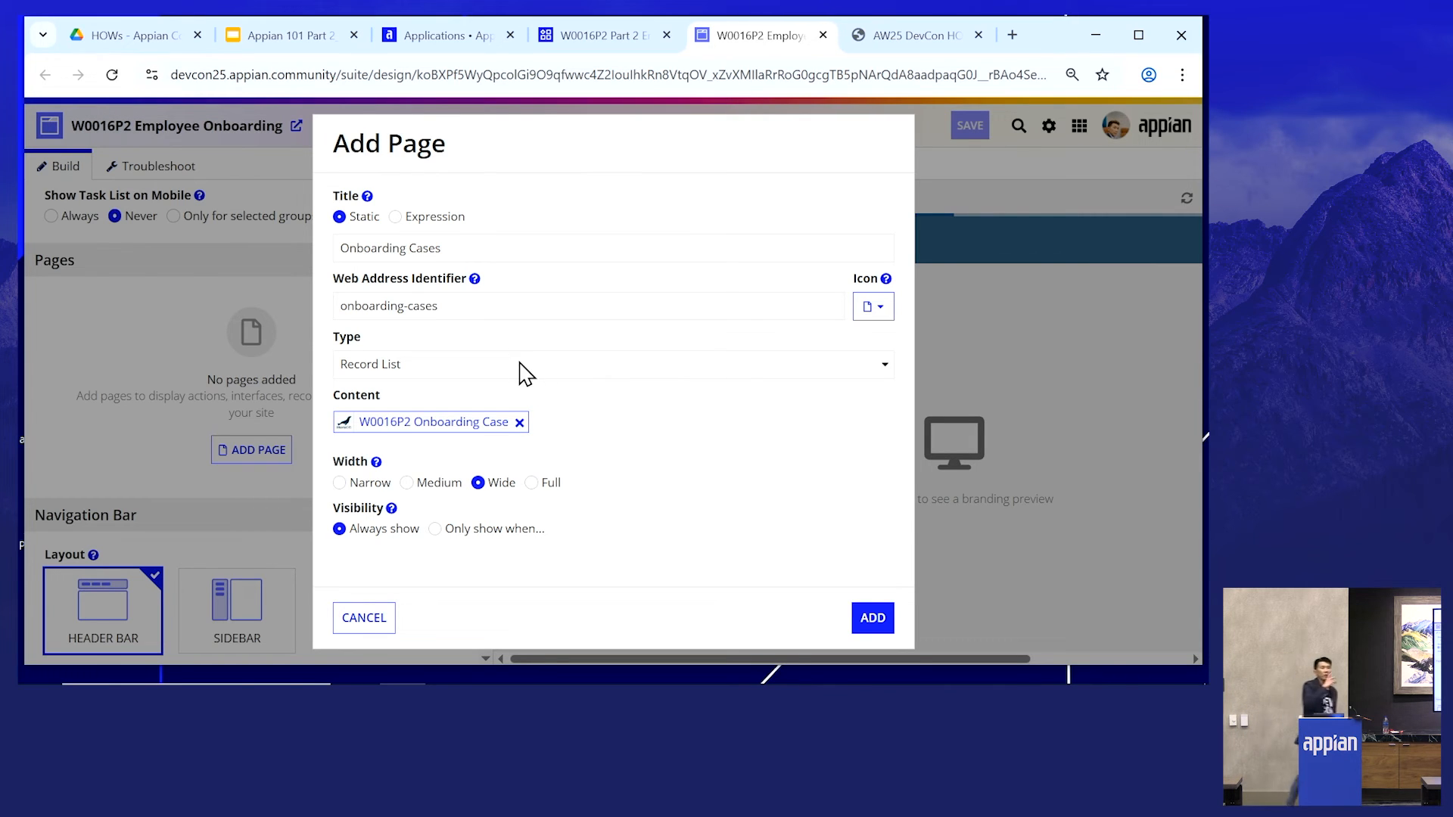
{"action": "left_click", "coordinate": [872, 618]}
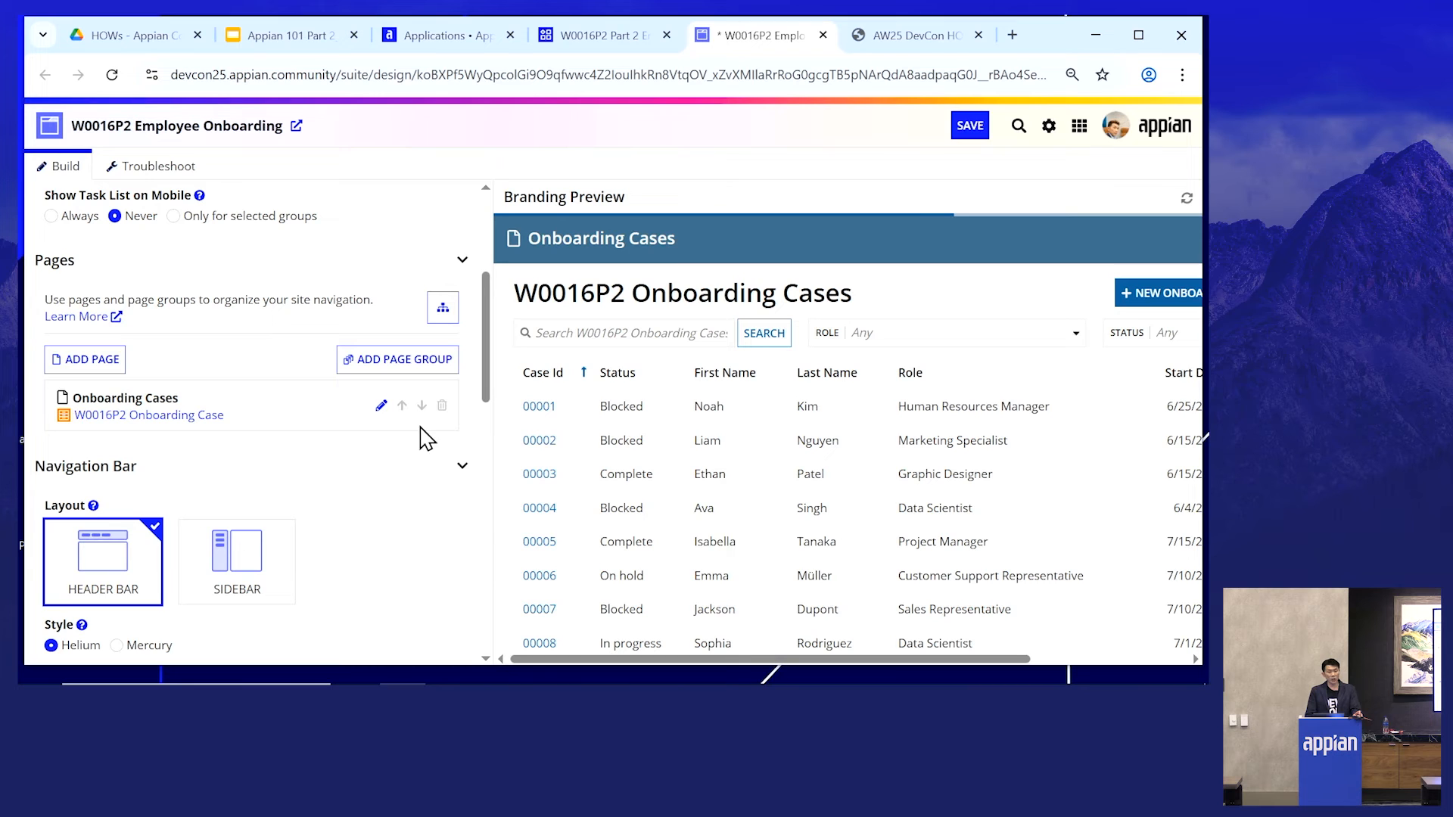
- Add a new site page titled "Create Case.", copying the title from the exercise guide
{"action": "left_click", "coordinate": [90, 366]}
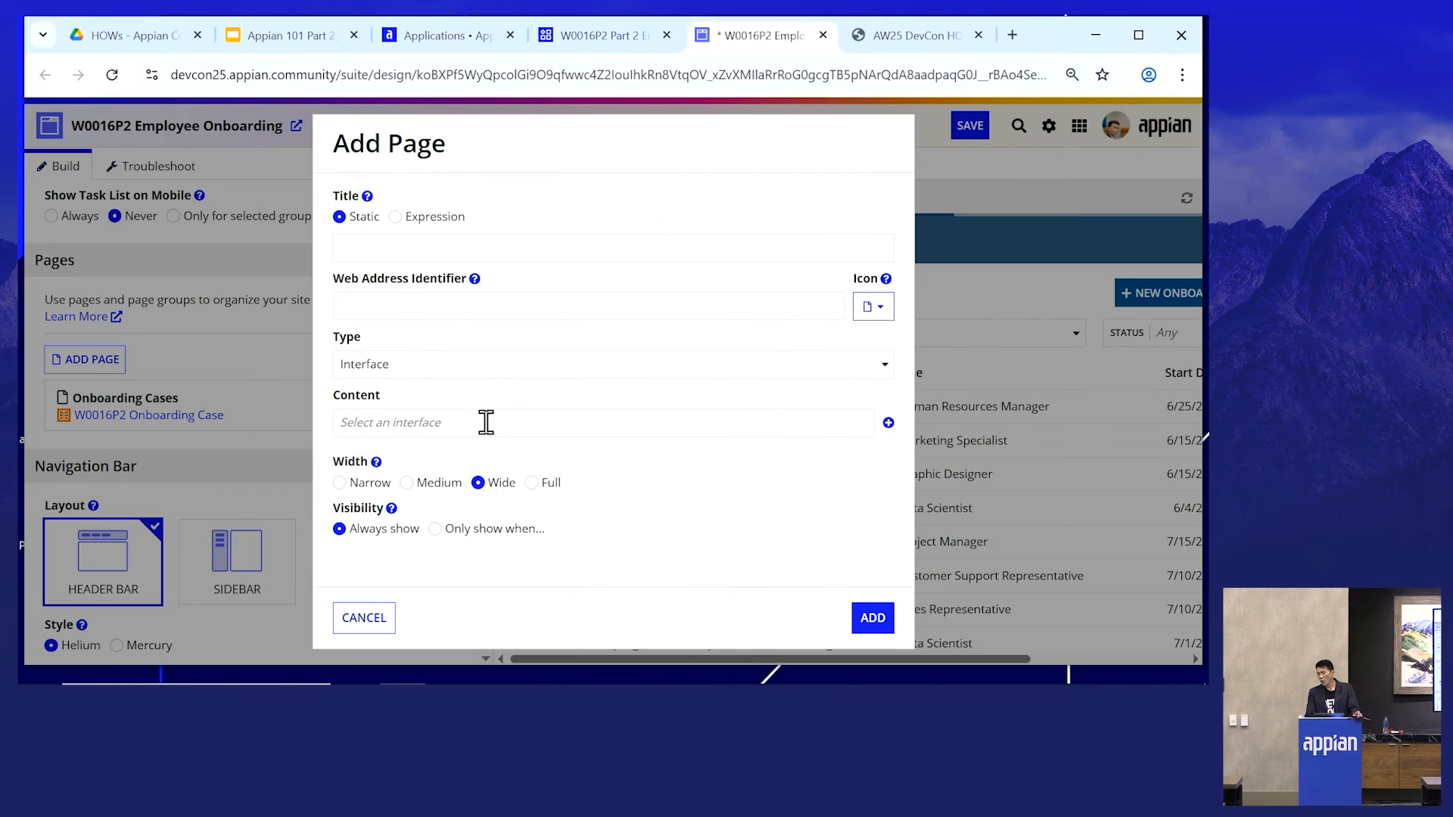
{"action": "key", "text": "ctrl+Tab"}
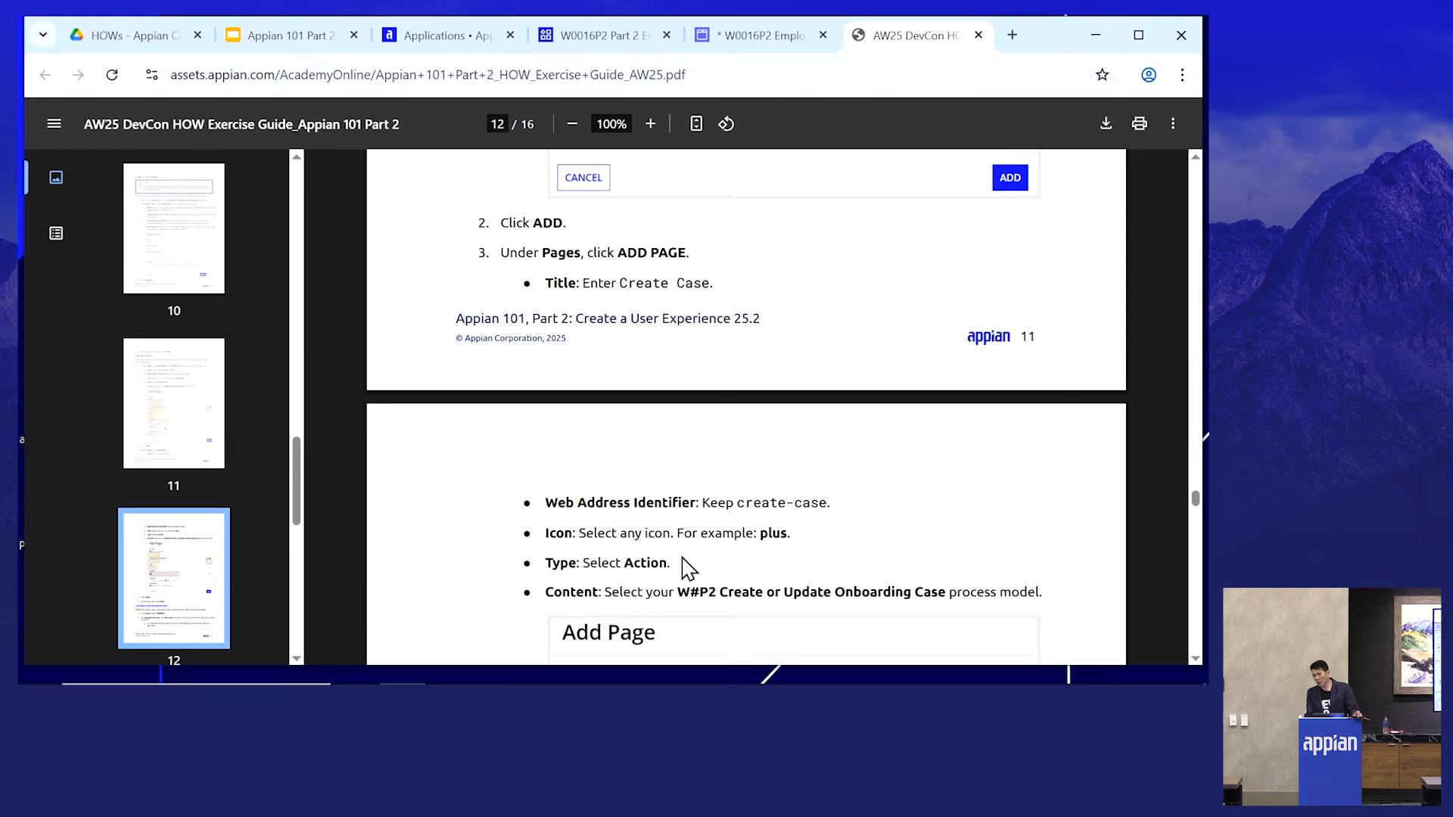
{"action": "left_click_drag", "start_coordinate": [712, 286], "coordinate": [627, 286]}
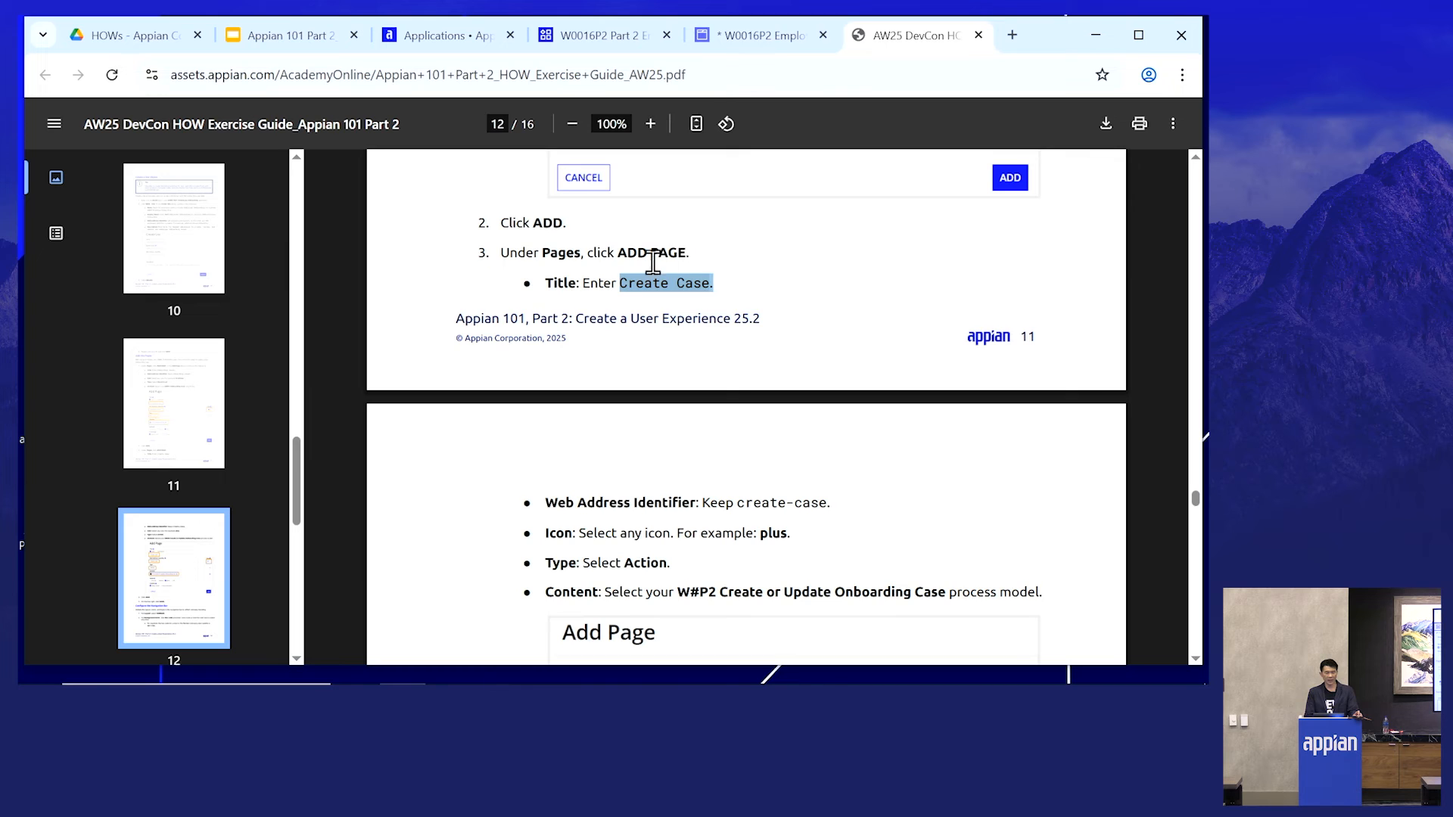
{"action": "left_click", "coordinate": [727, 36]}
{"action": "left_click", "coordinate": [451, 243]}
{"action": "type", "text": "Create Case."}
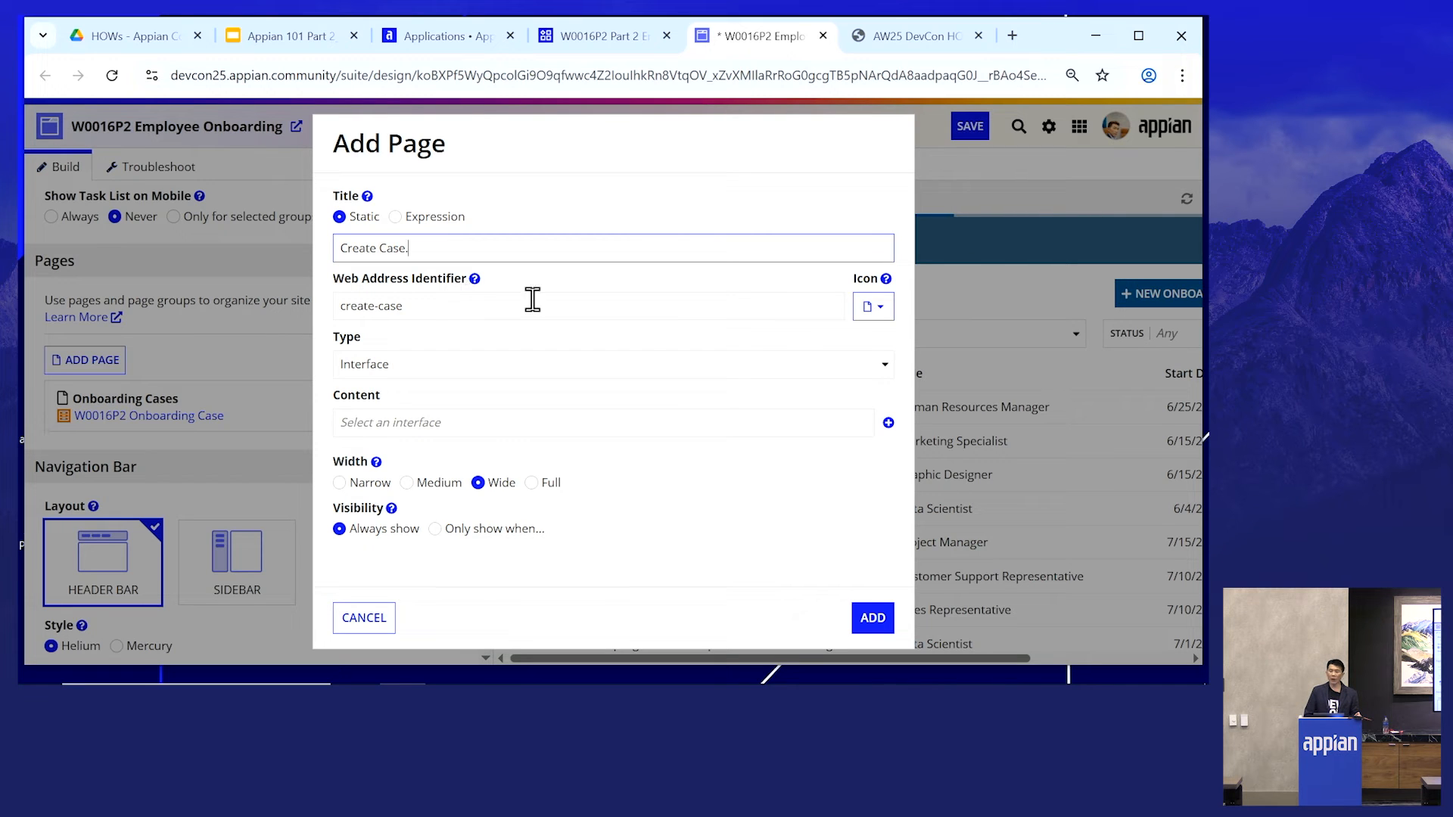
- Search the page icons for plus and choose the plus icon
{"action": "left_click", "coordinate": [881, 316]}
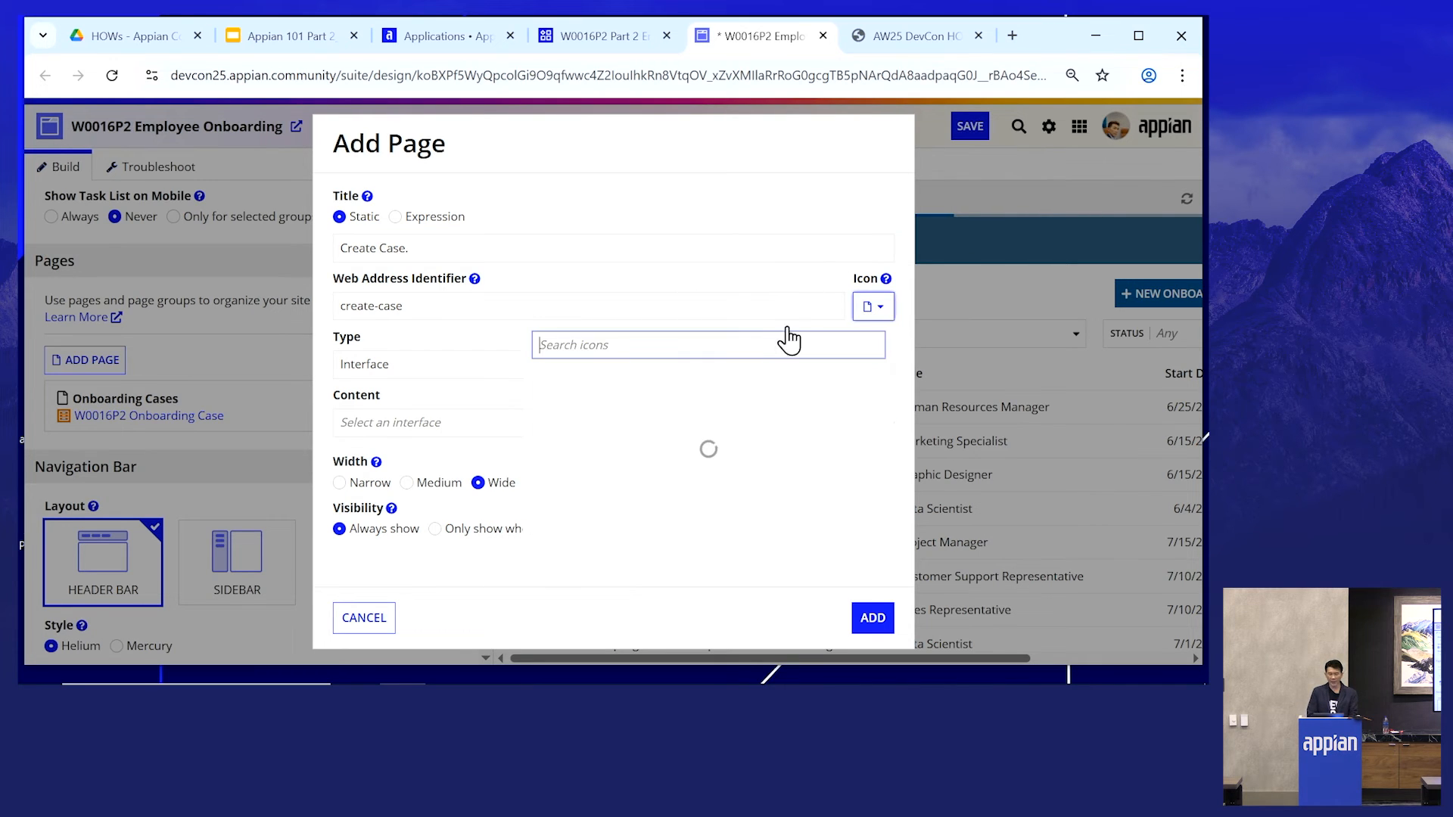
{"action": "type", "text": "plue"}
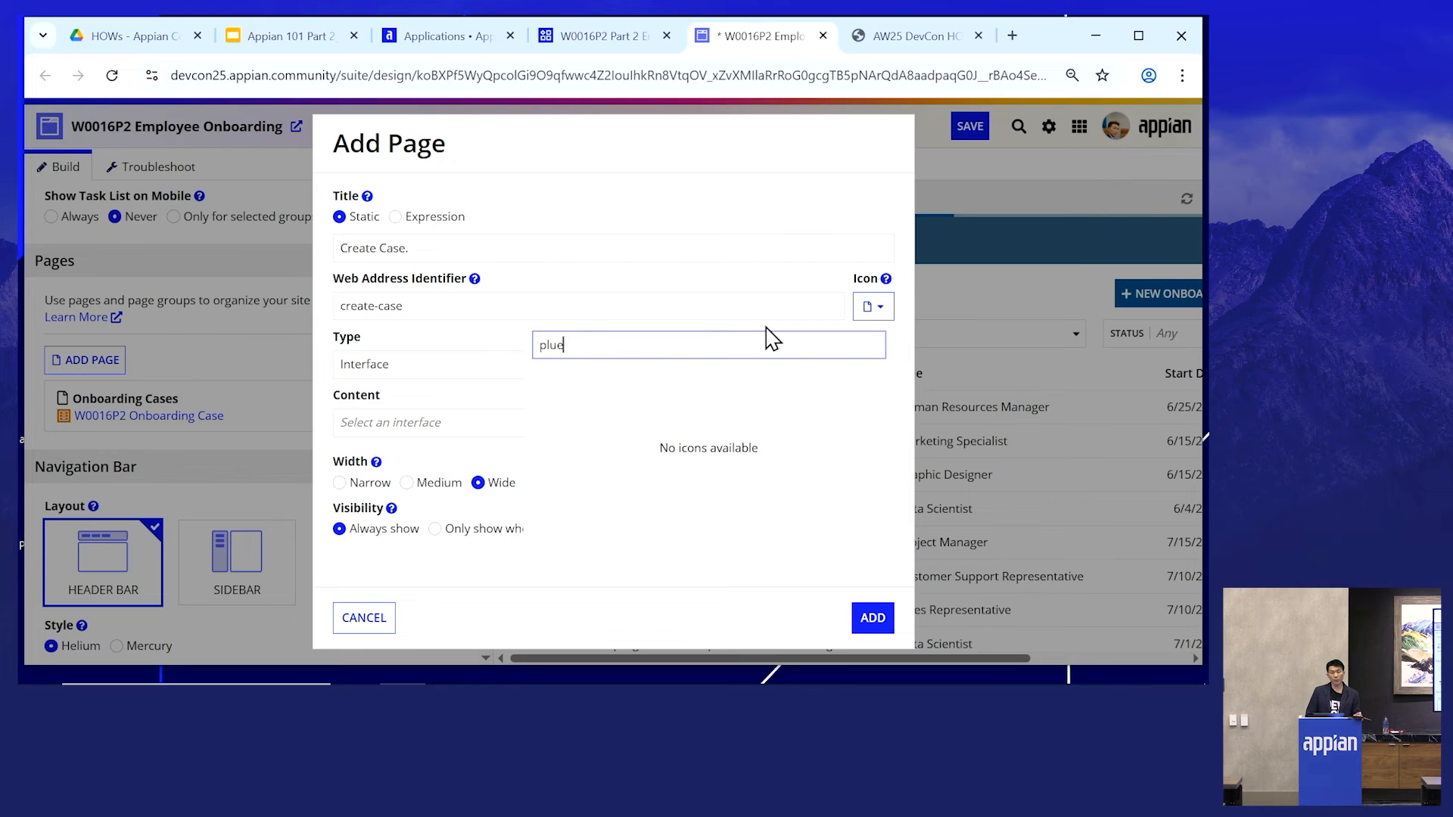
{"action": "key", "text": "BackSpace"}
{"action": "type", "text": "s"}
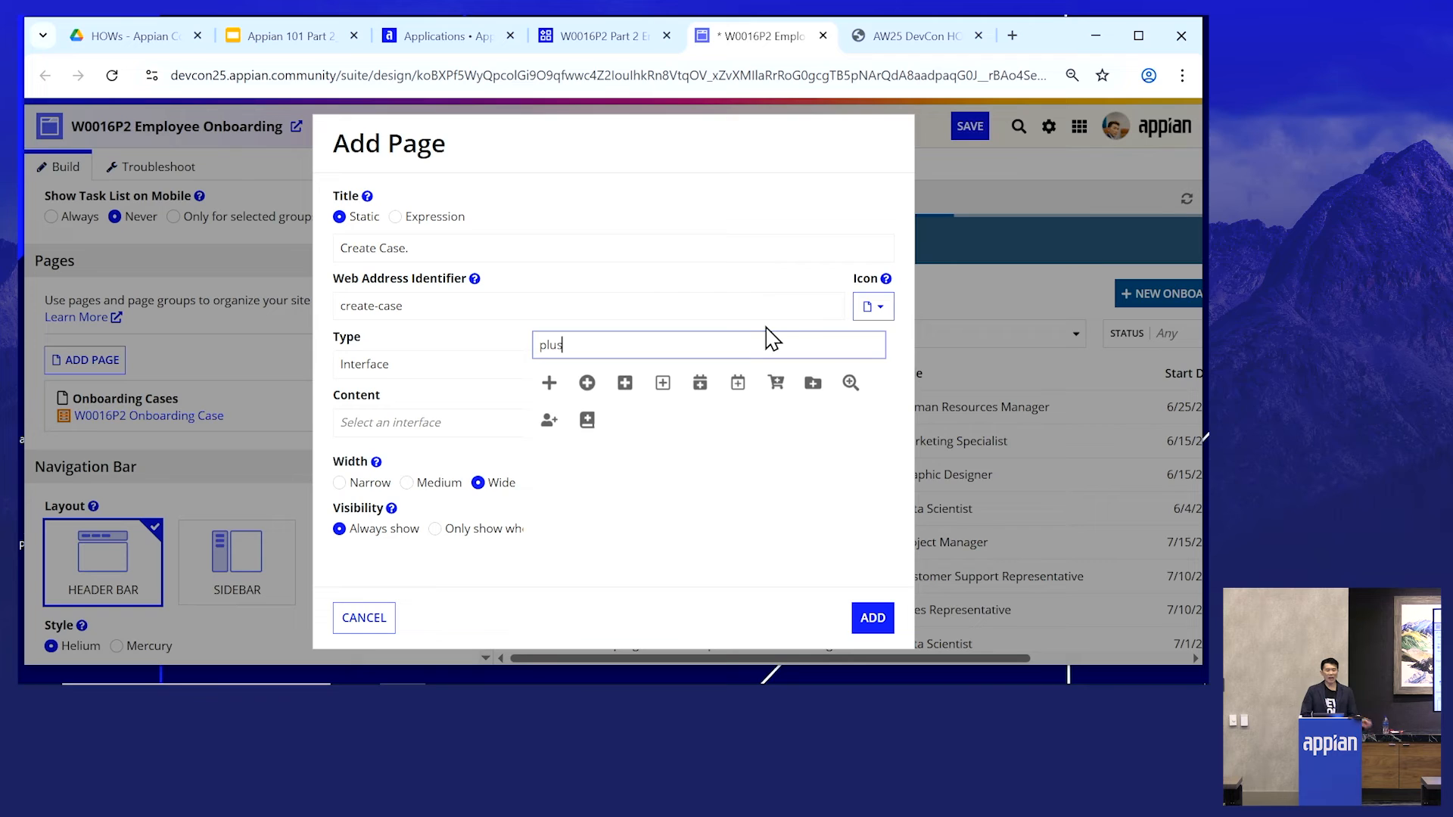
{"action": "left_click", "coordinate": [551, 385]}
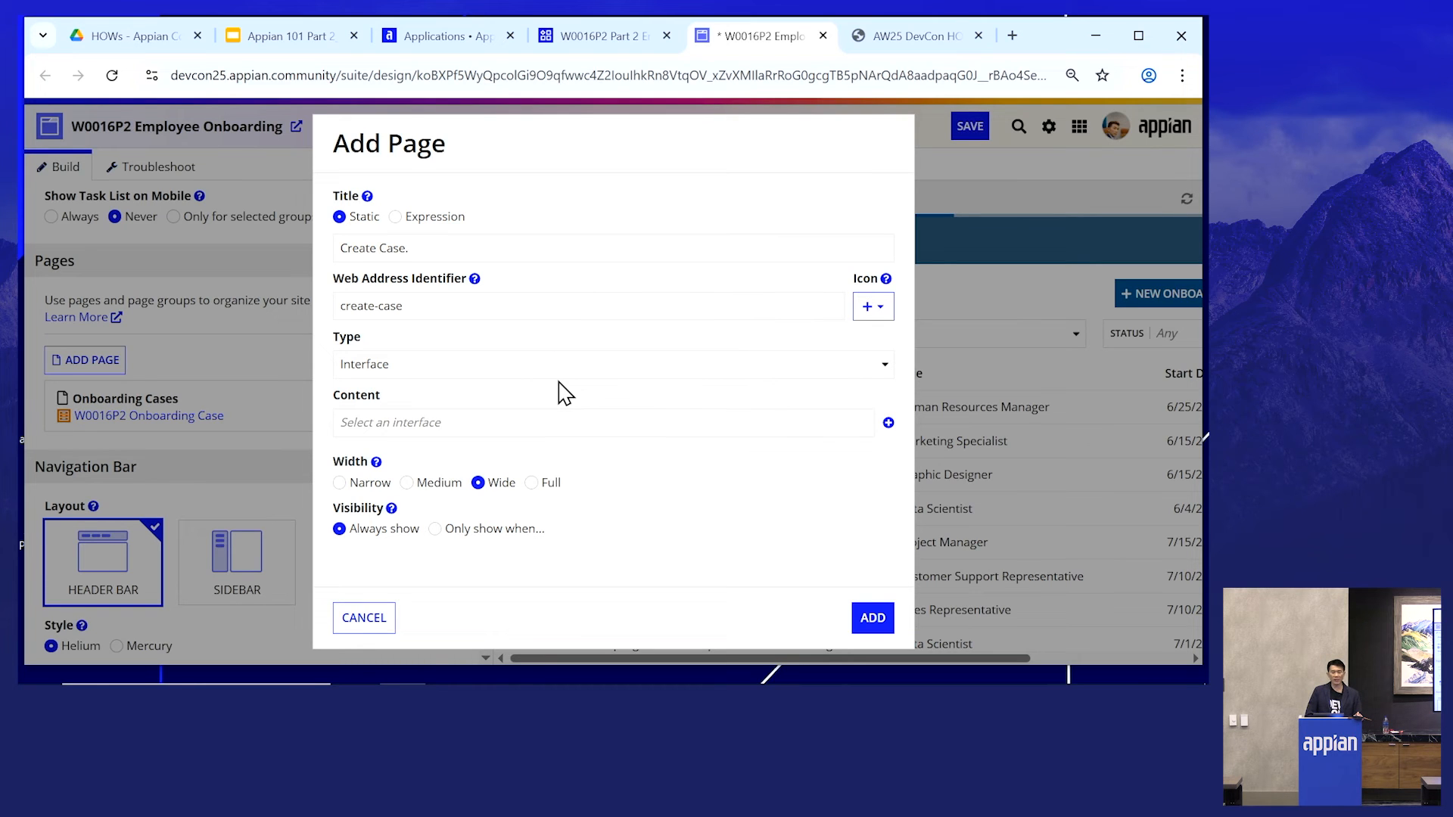
- Set the page type to Action with content W0016P2 Create Or Update Onboarding Case and add the page
{"action": "left_click", "coordinate": [414, 372]}
{"action": "left_click", "coordinate": [391, 391]}
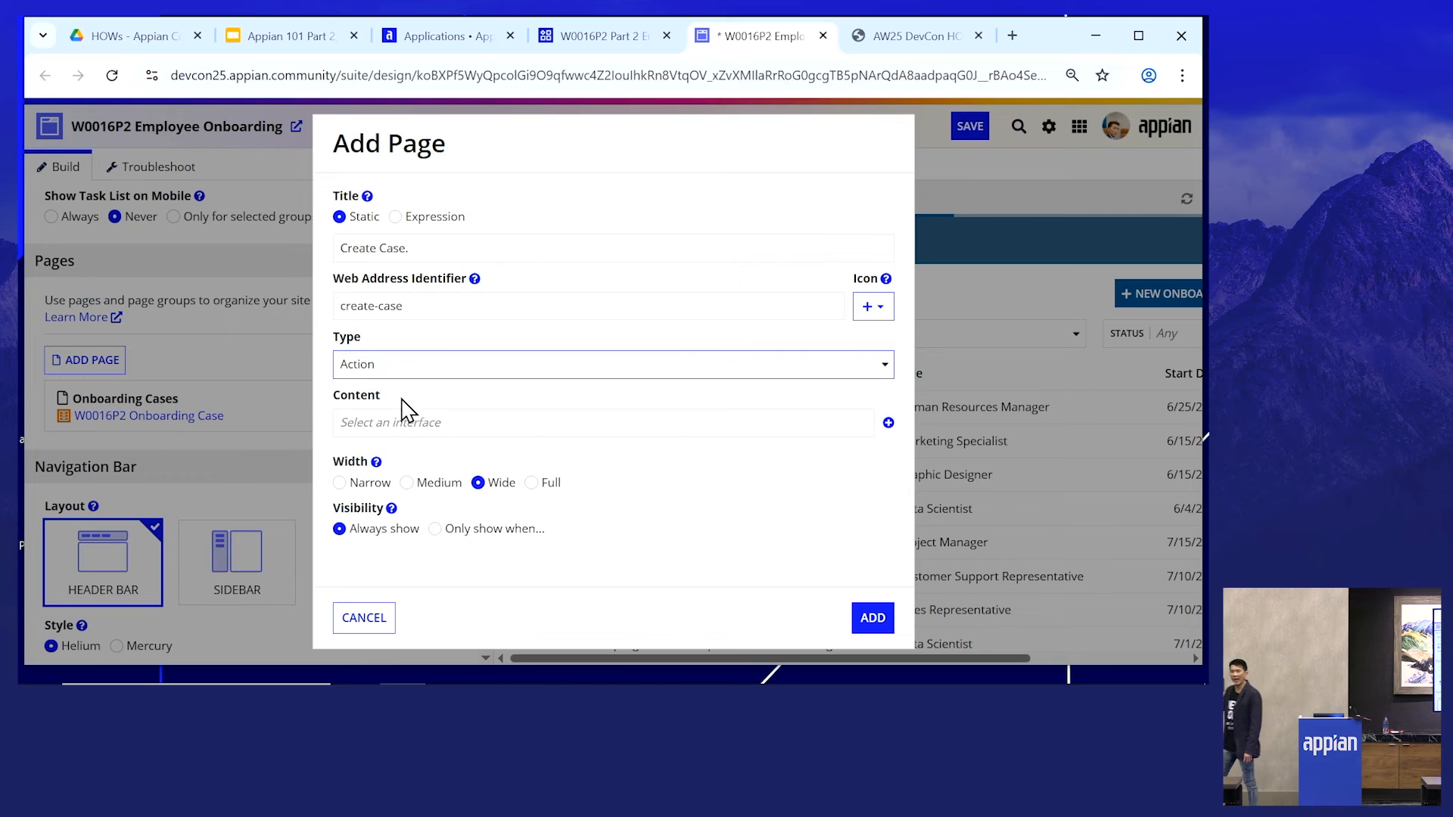
{"action": "left_click", "coordinate": [571, 430]}
{"action": "type", "text": "p2"}
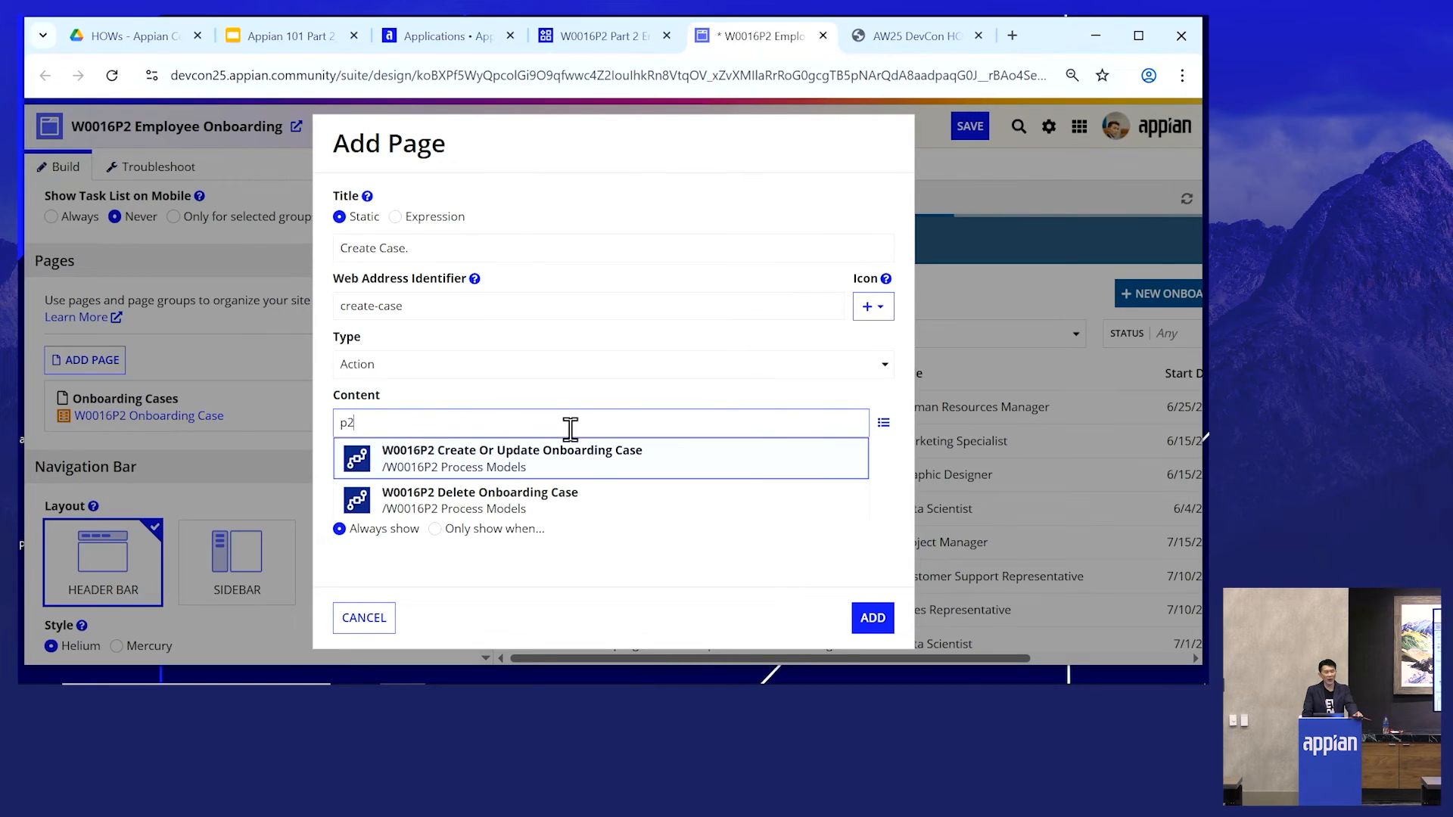
{"action": "left_click", "coordinate": [541, 467]}
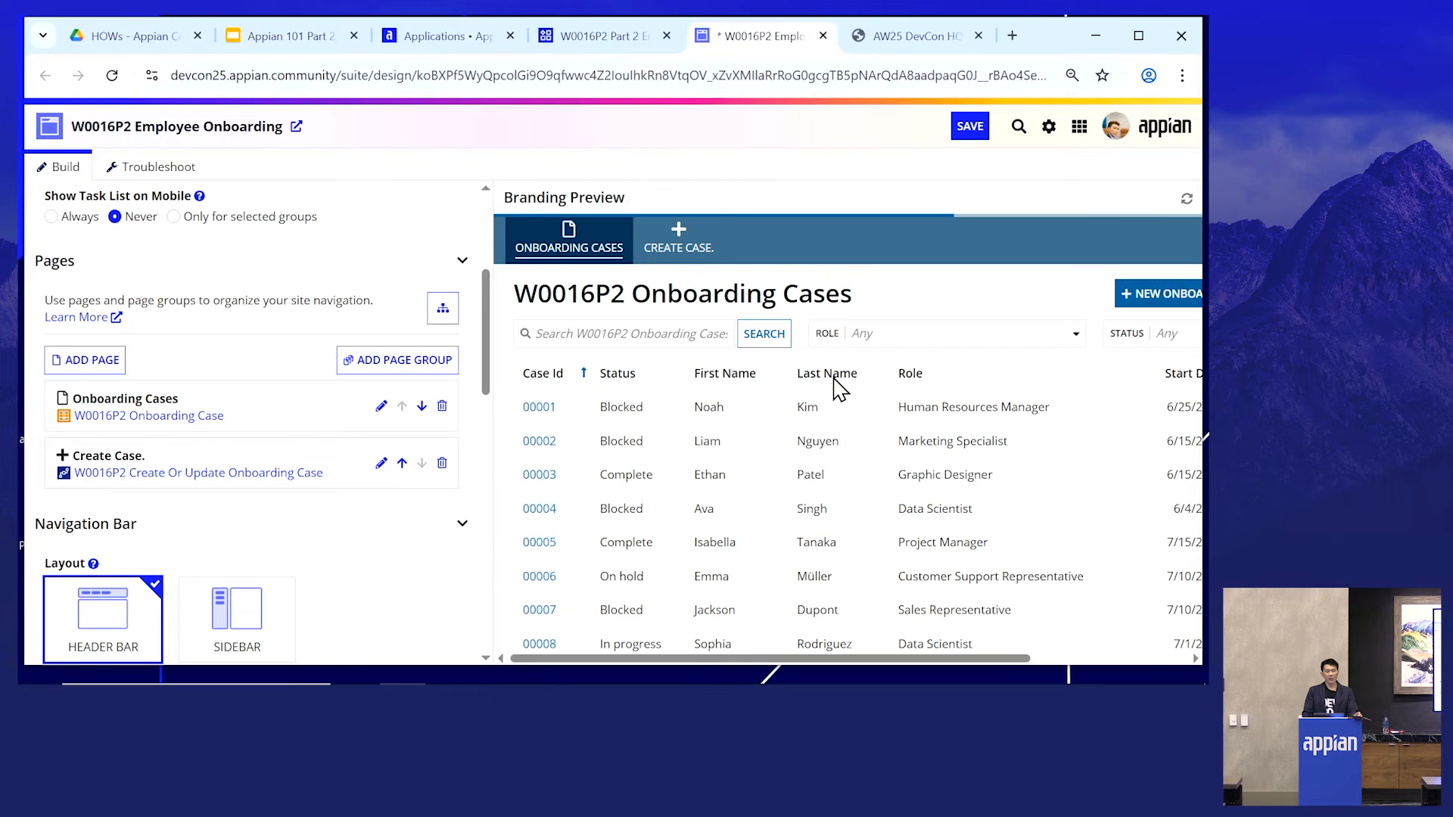
- Switch the site's navigation bar layout to Sidebar
{"action": "scroll", "coordinate": [757, 530], "scroll_direction": "down", "scroll_amount": 1}
{"action": "scroll", "coordinate": [738, 506], "scroll_direction": "up", "scroll_amount": 1}
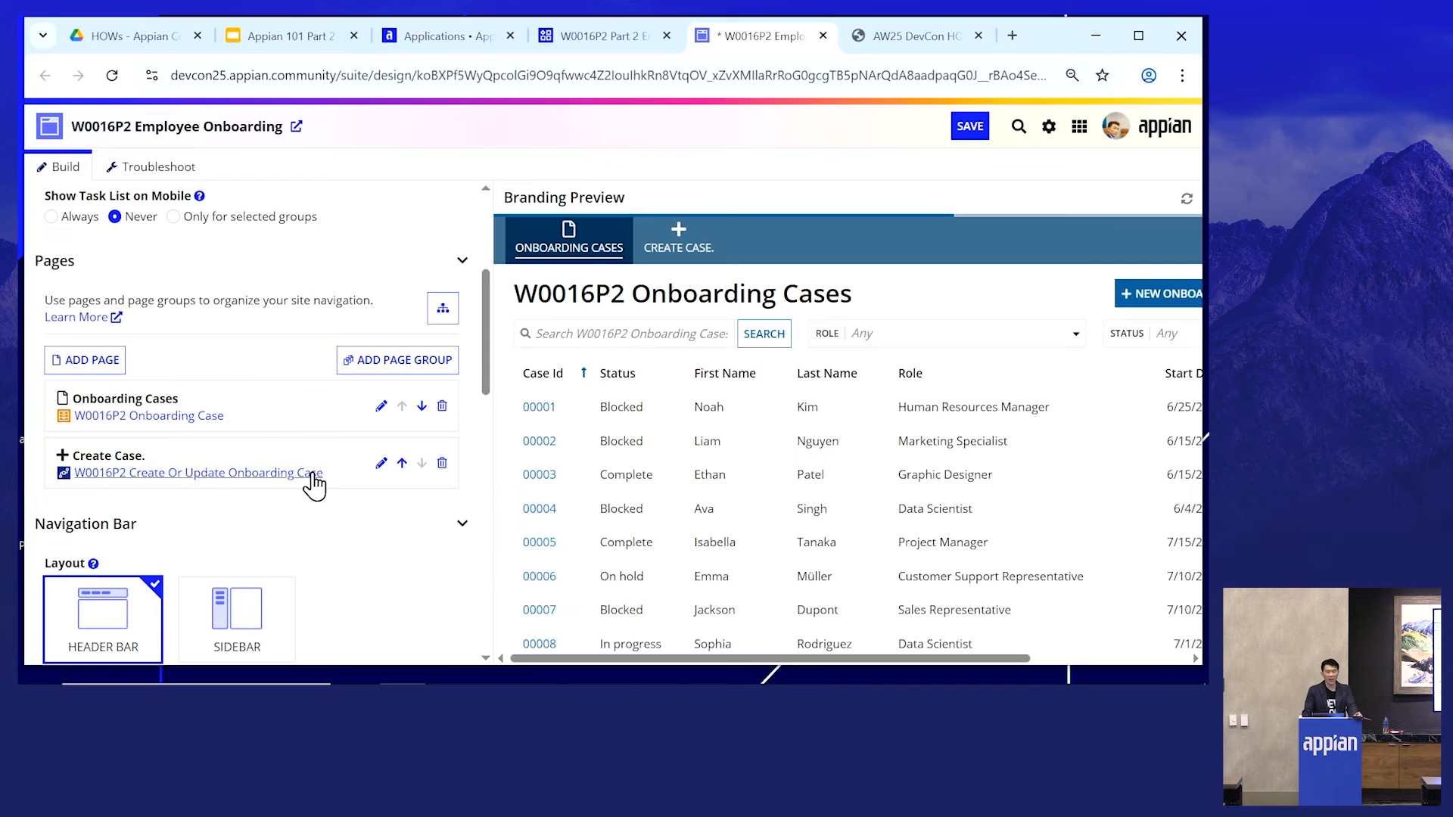
{"action": "scroll", "coordinate": [299, 409], "scroll_direction": "down", "scroll_amount": 2}
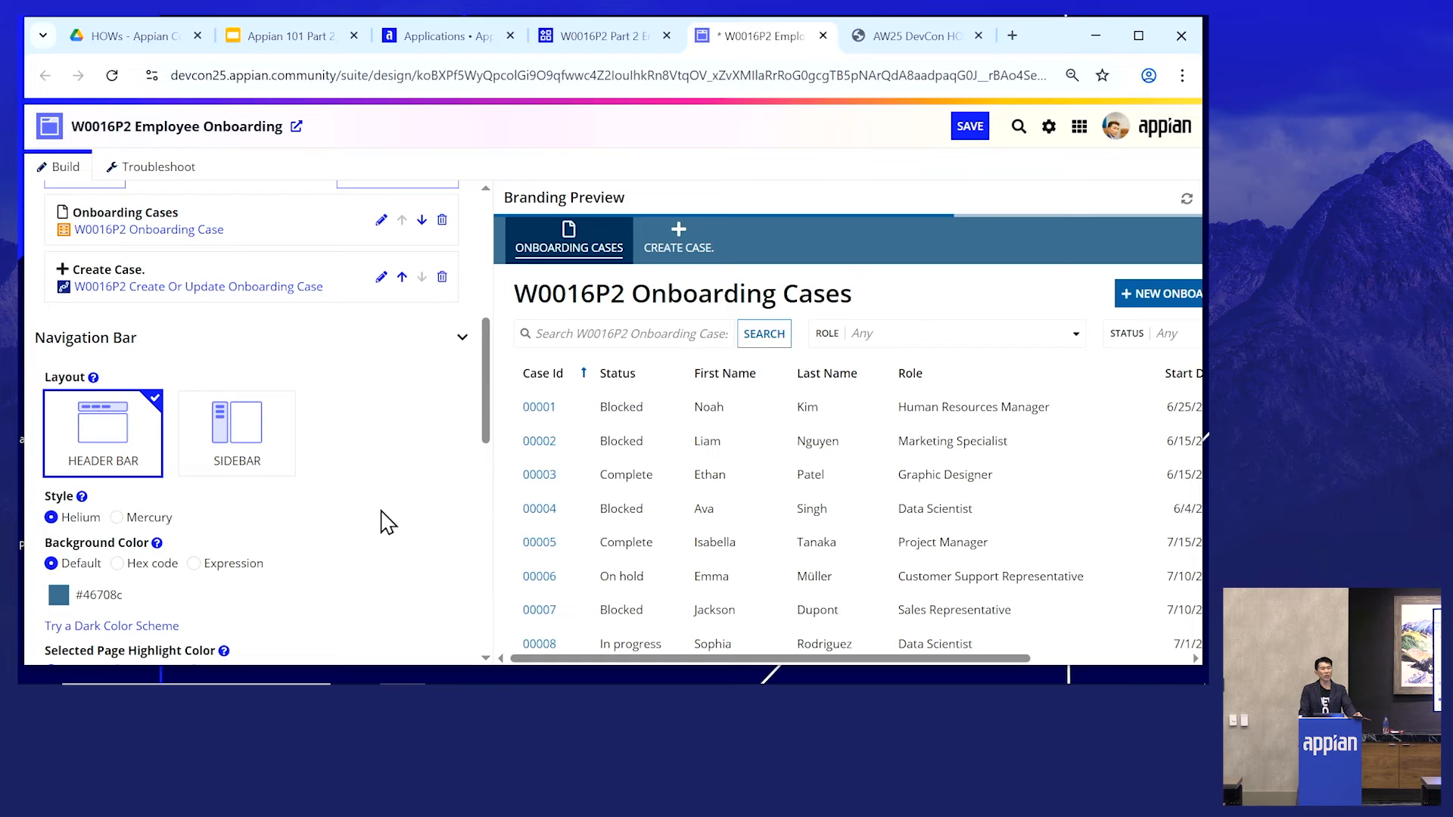
{"action": "left_click", "coordinate": [260, 442]}
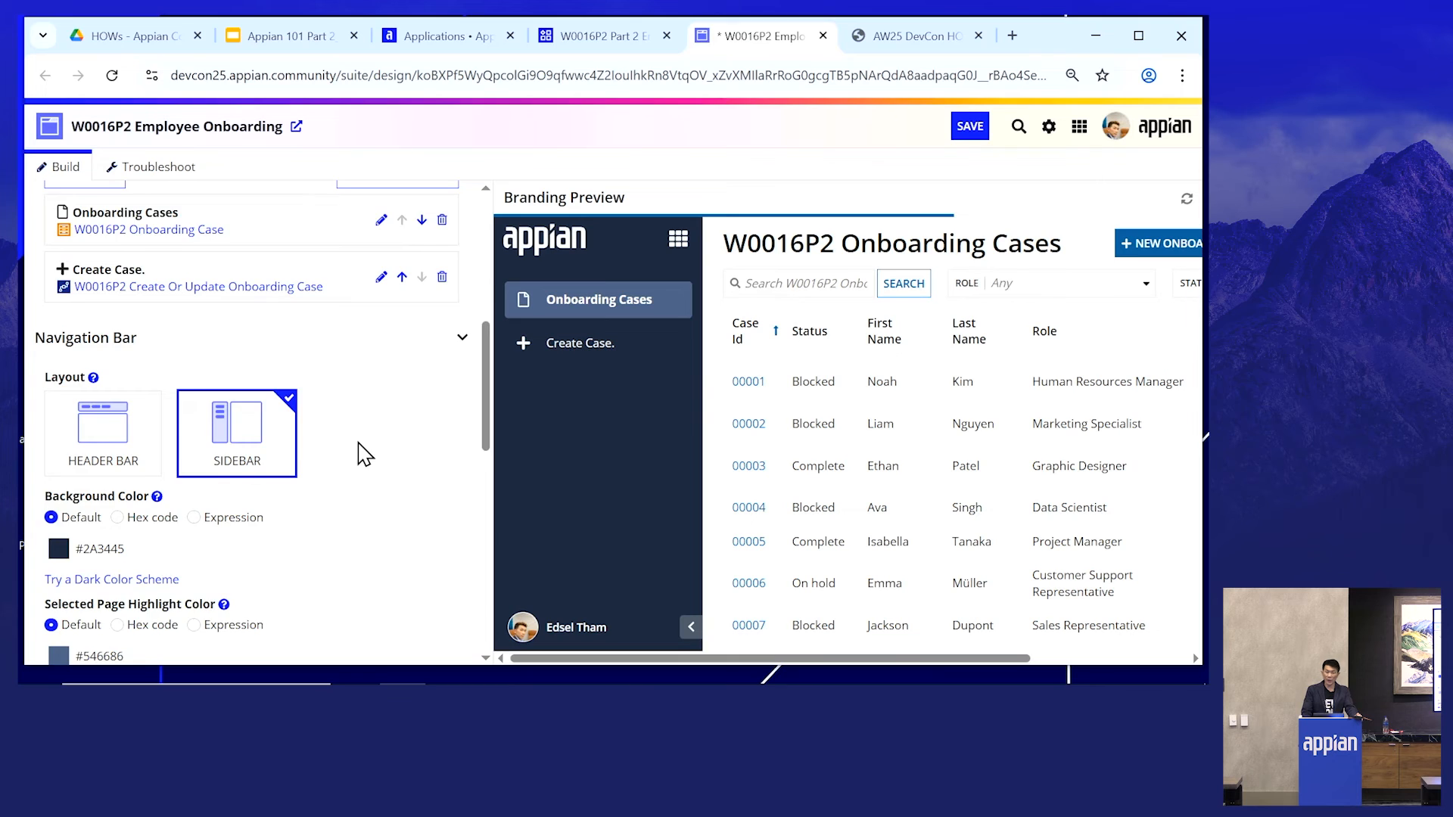
- Set the navigation bar background color to the blue #1155cc
{"action": "scroll", "coordinate": [363, 453], "scroll_direction": "down", "scroll_amount": 3}
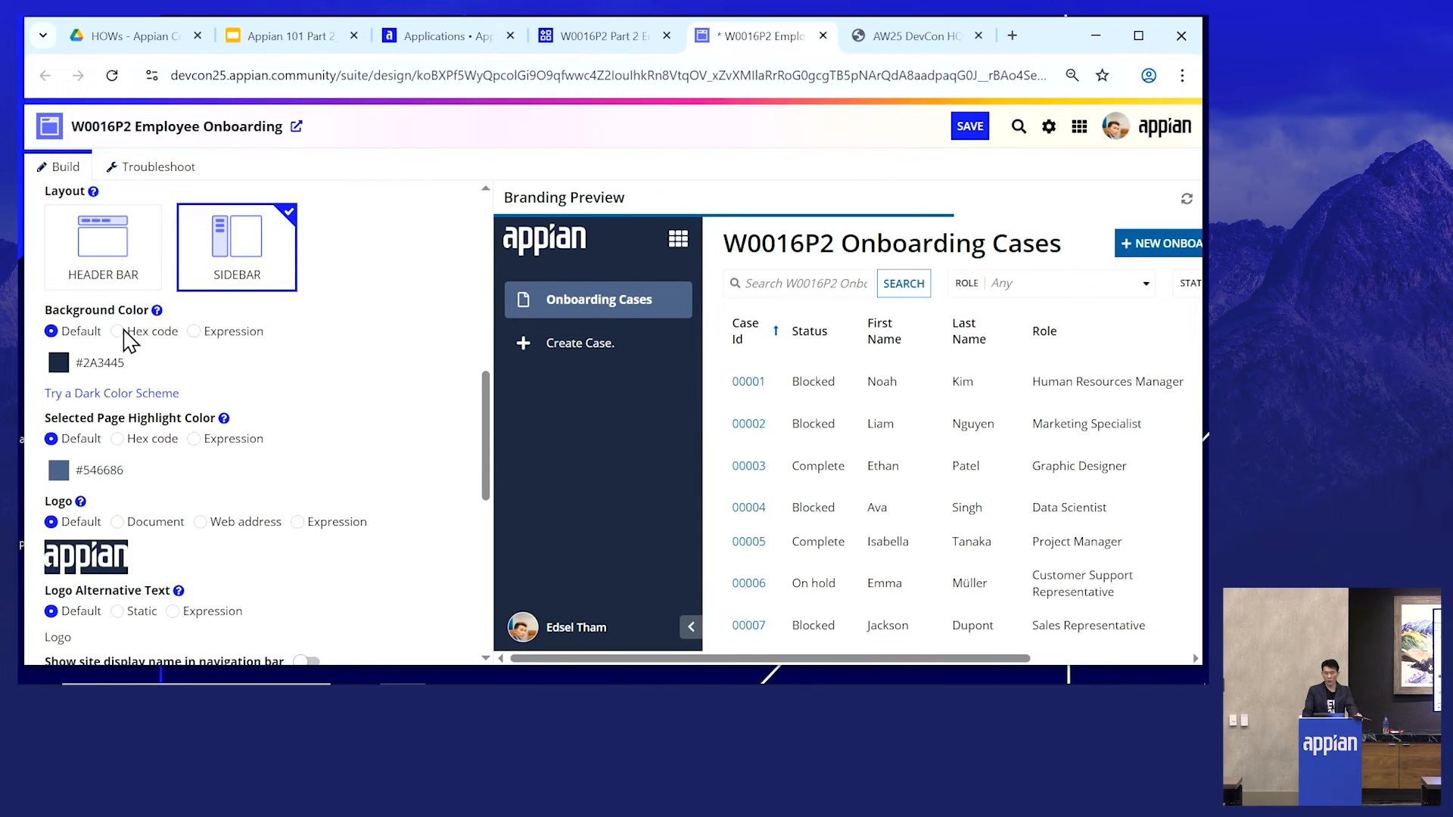
{"action": "left_click", "coordinate": [59, 363]}
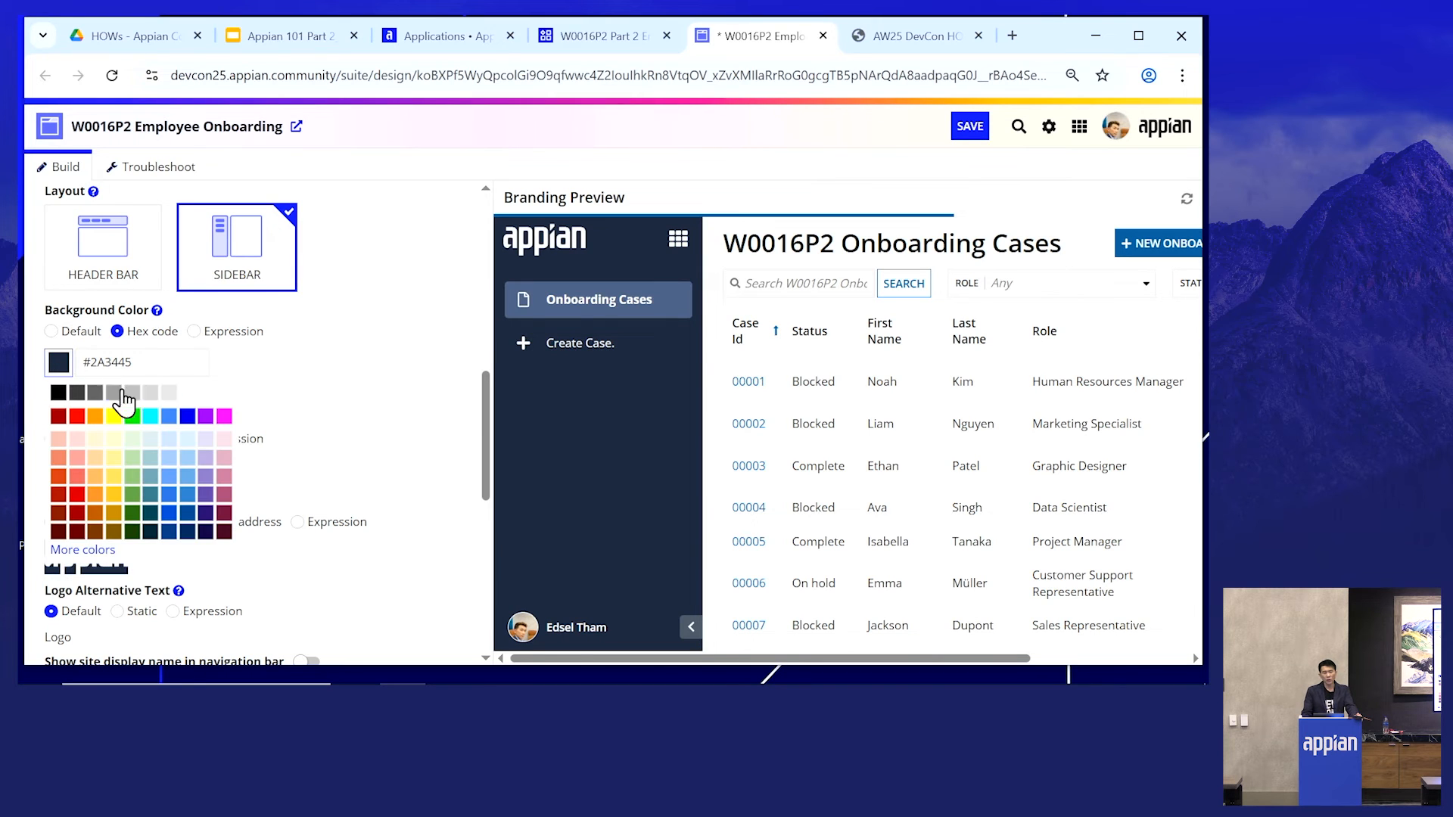
{"action": "left_click", "coordinate": [170, 513]}
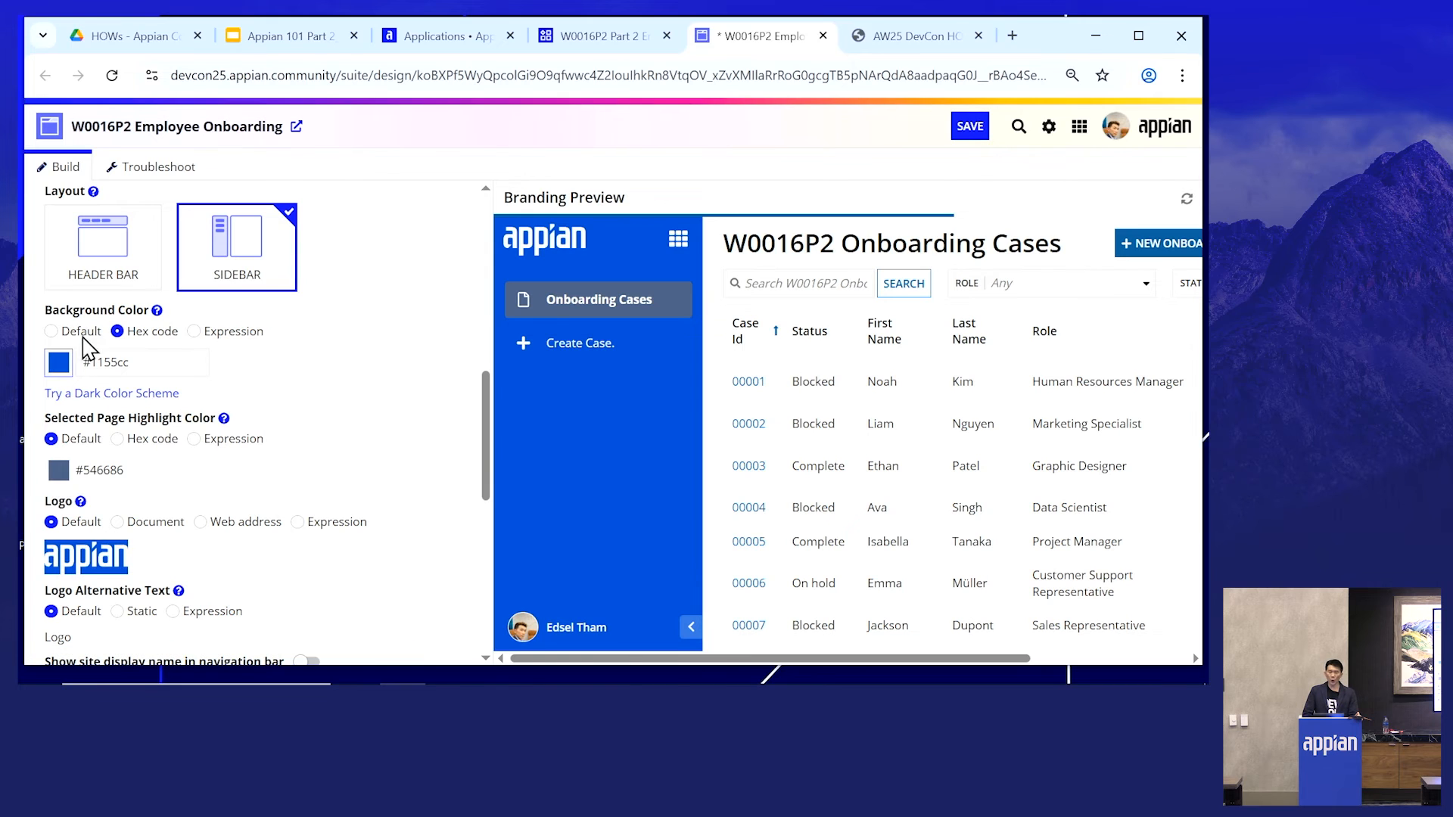
- Set the site logo to the document OF NexGen Technologies Logo White
{"action": "scroll", "coordinate": [291, 416], "scroll_direction": "down", "scroll_amount": 3}
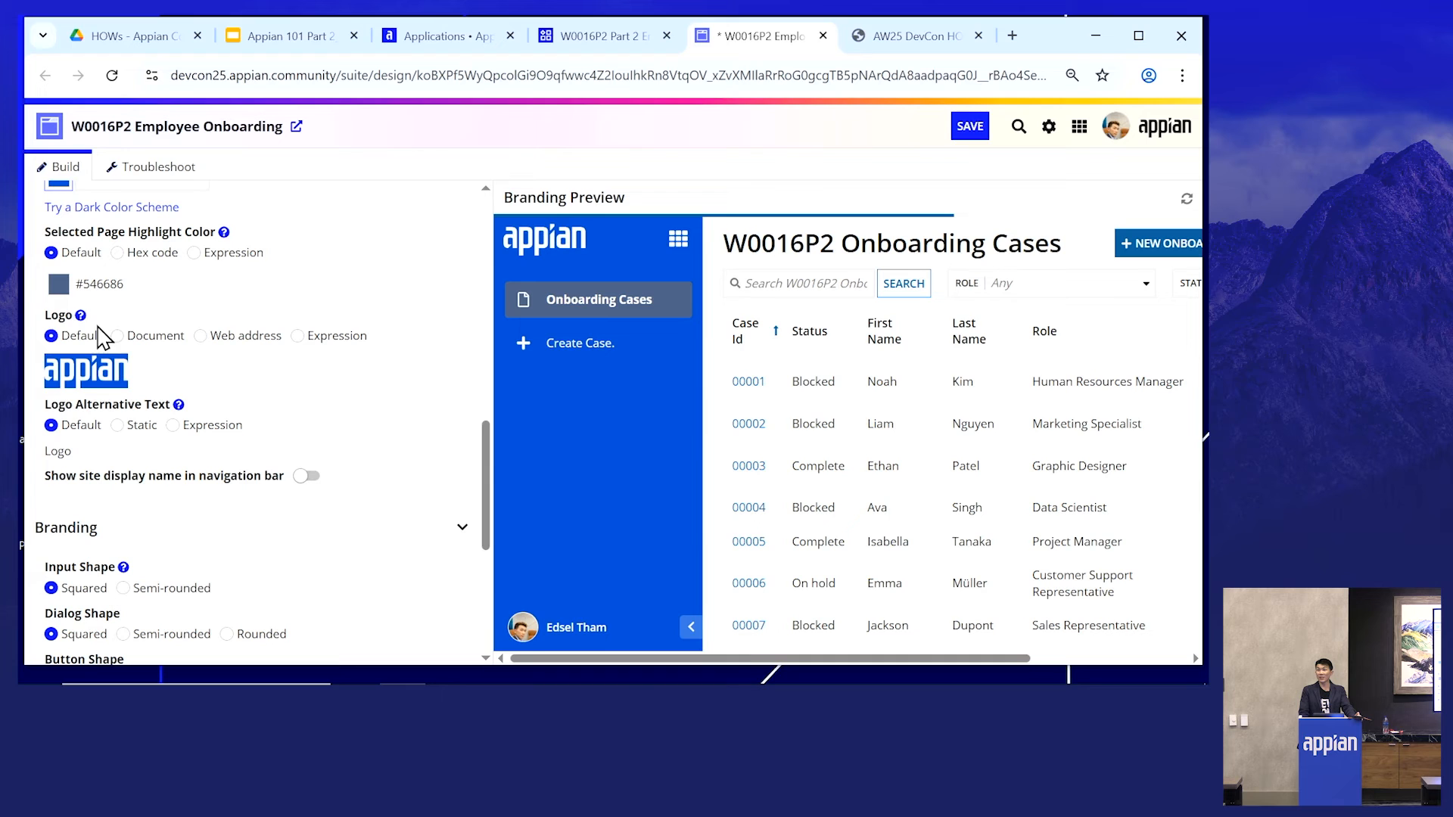
{"action": "left_click", "coordinate": [117, 336]}
{"action": "left_click", "coordinate": [128, 358]}
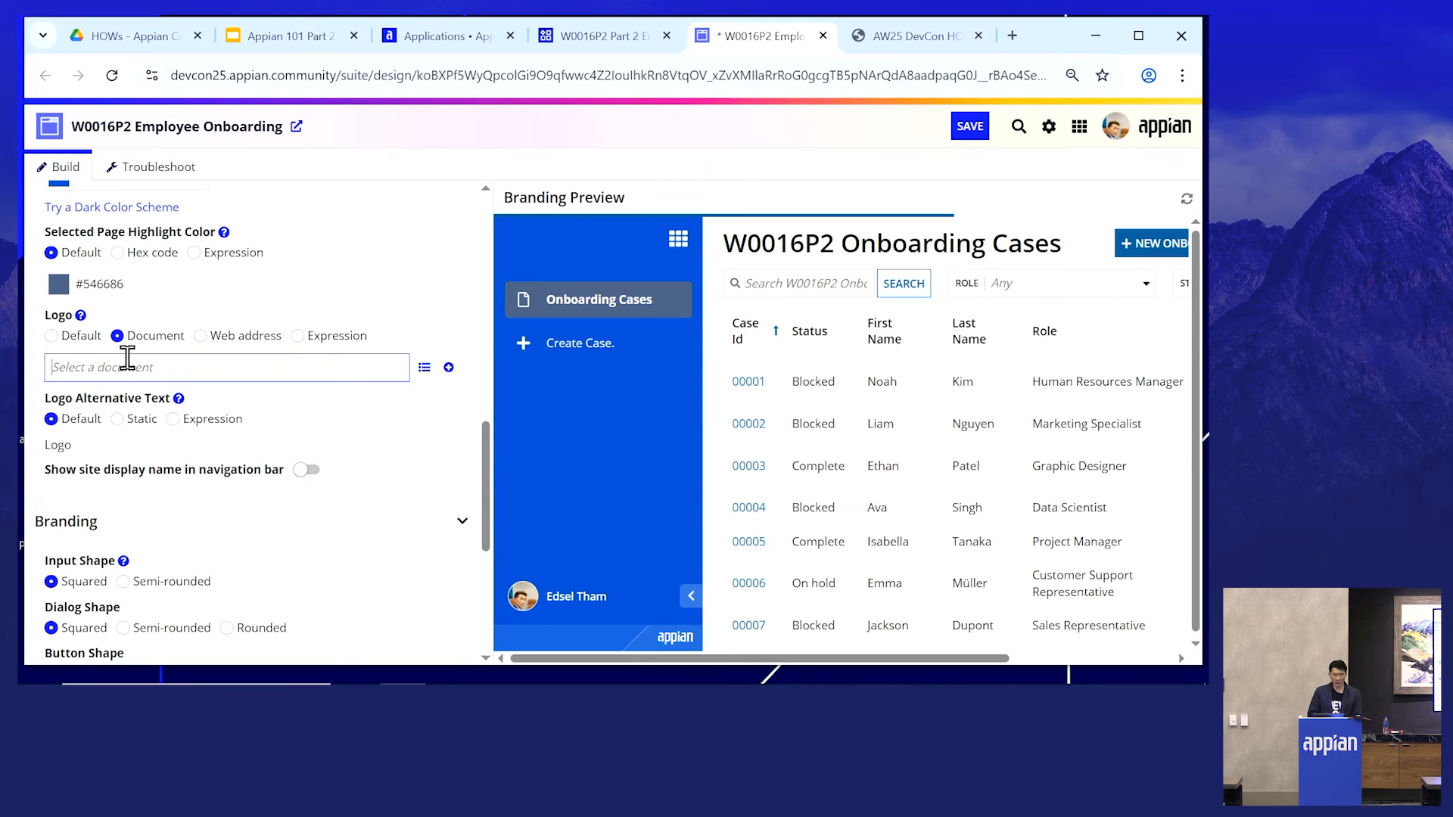
{"action": "type", "text": "OF N"}
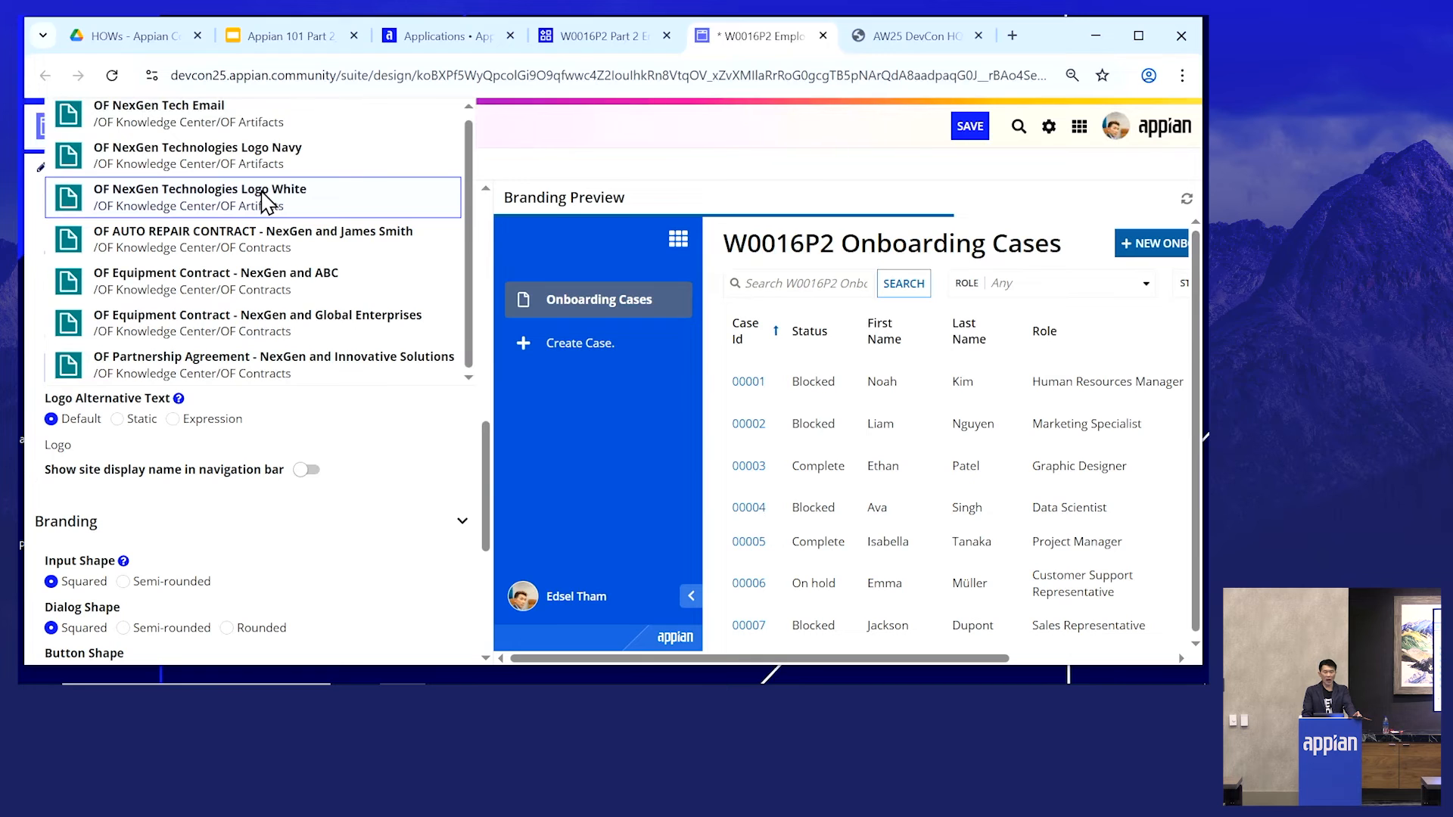
{"action": "left_click", "coordinate": [266, 198]}
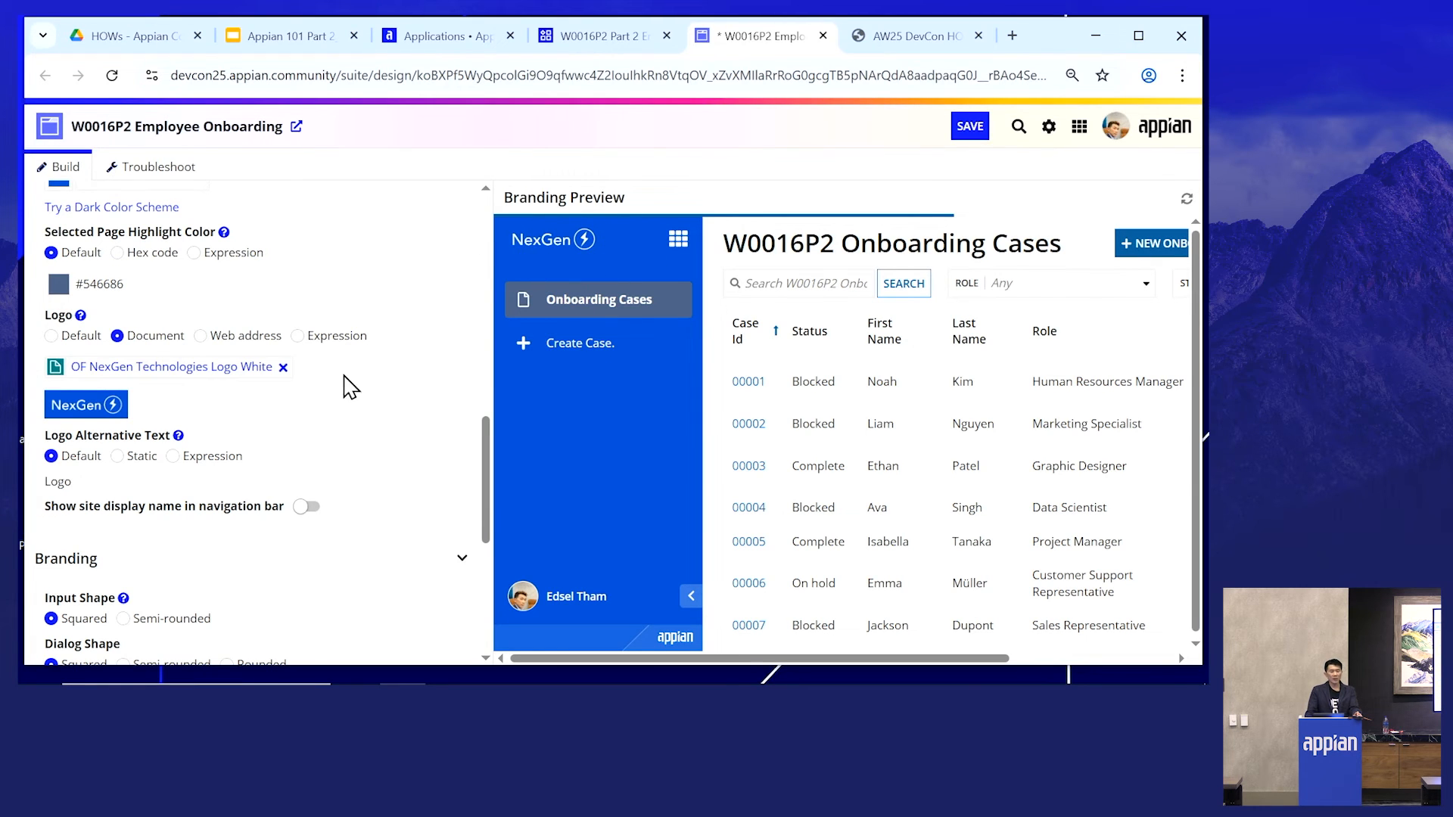
- Set the button shape to Semi-rounded and save the site
{"action": "scroll", "coordinate": [397, 355], "scroll_direction": "down", "scroll_amount": 3}
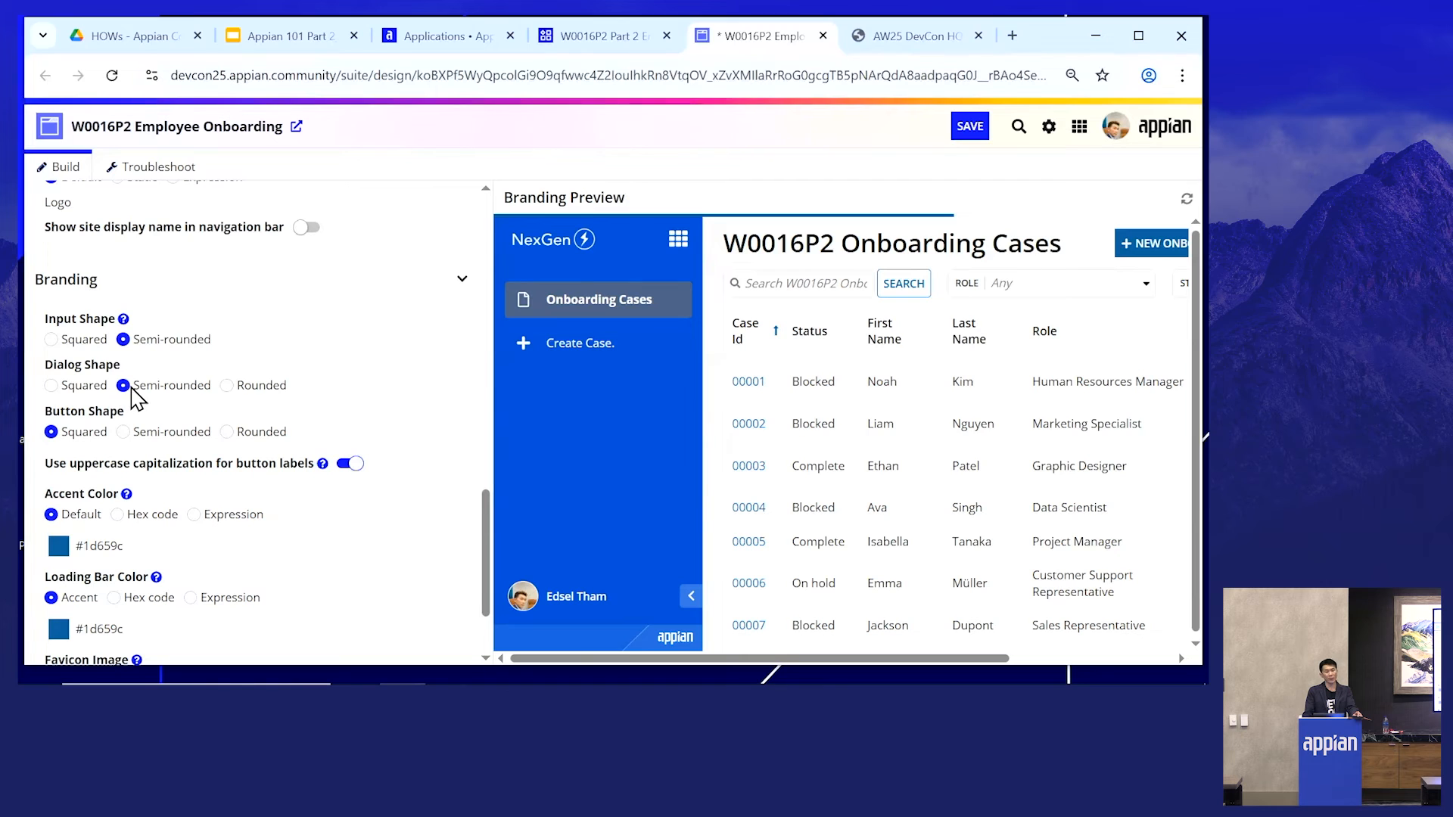
{"action": "left_click", "coordinate": [124, 432]}
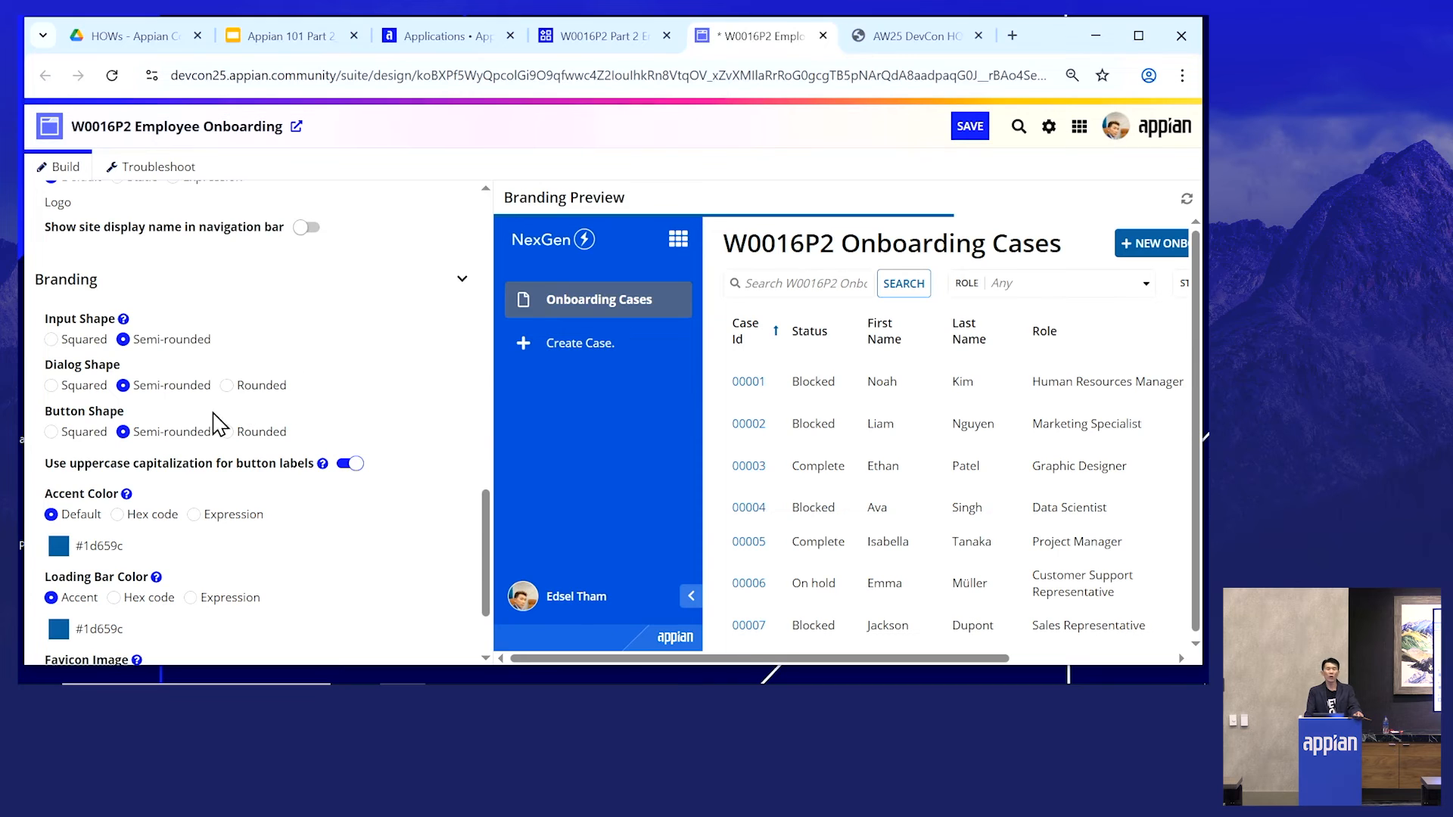
{"action": "scroll", "coordinate": [227, 416], "scroll_direction": "up", "scroll_amount": 10}
{"action": "scroll", "coordinate": [312, 431], "scroll_direction": "up", "scroll_amount": 1}
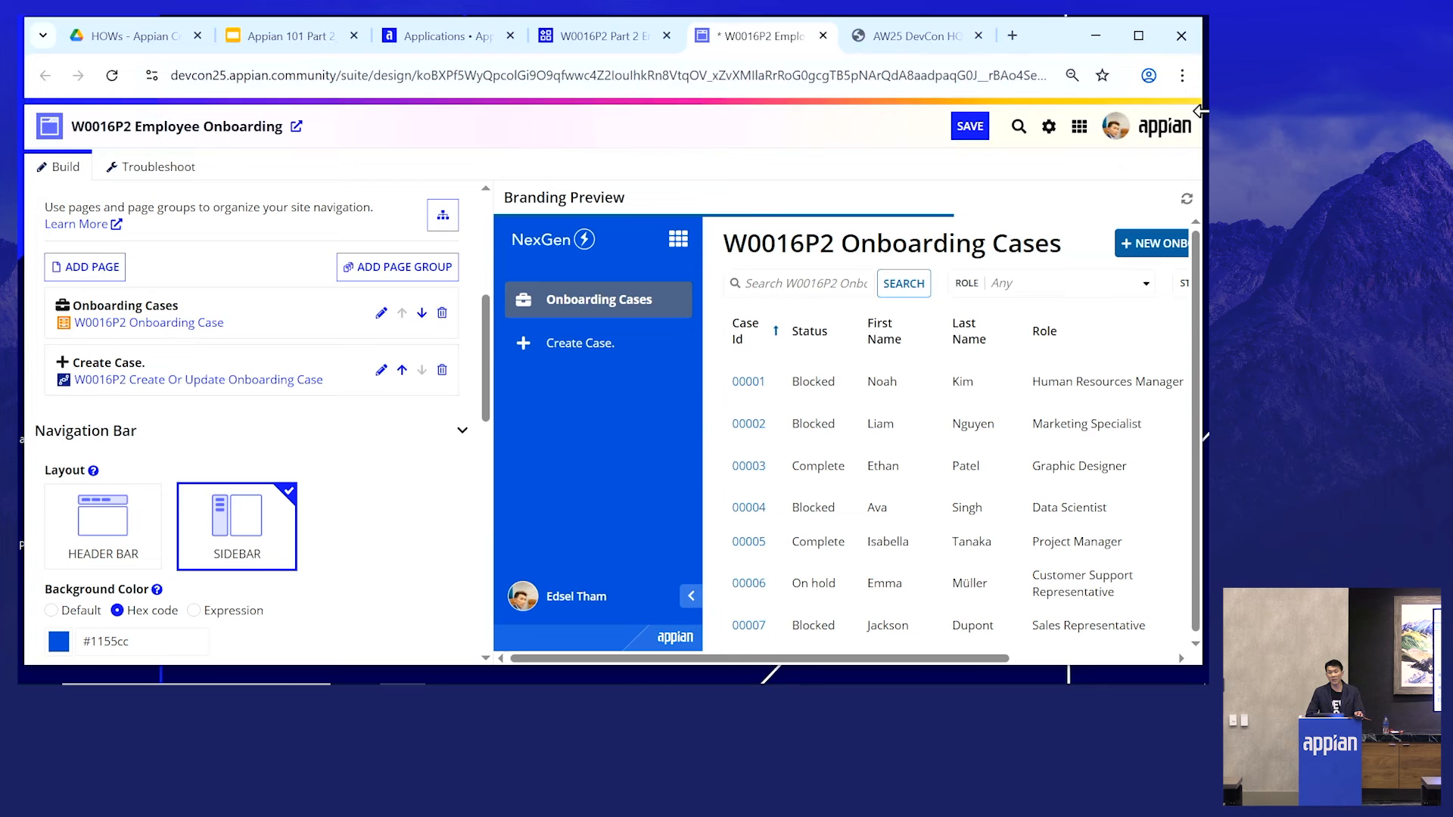
{"action": "left_click", "coordinate": [965, 130]}
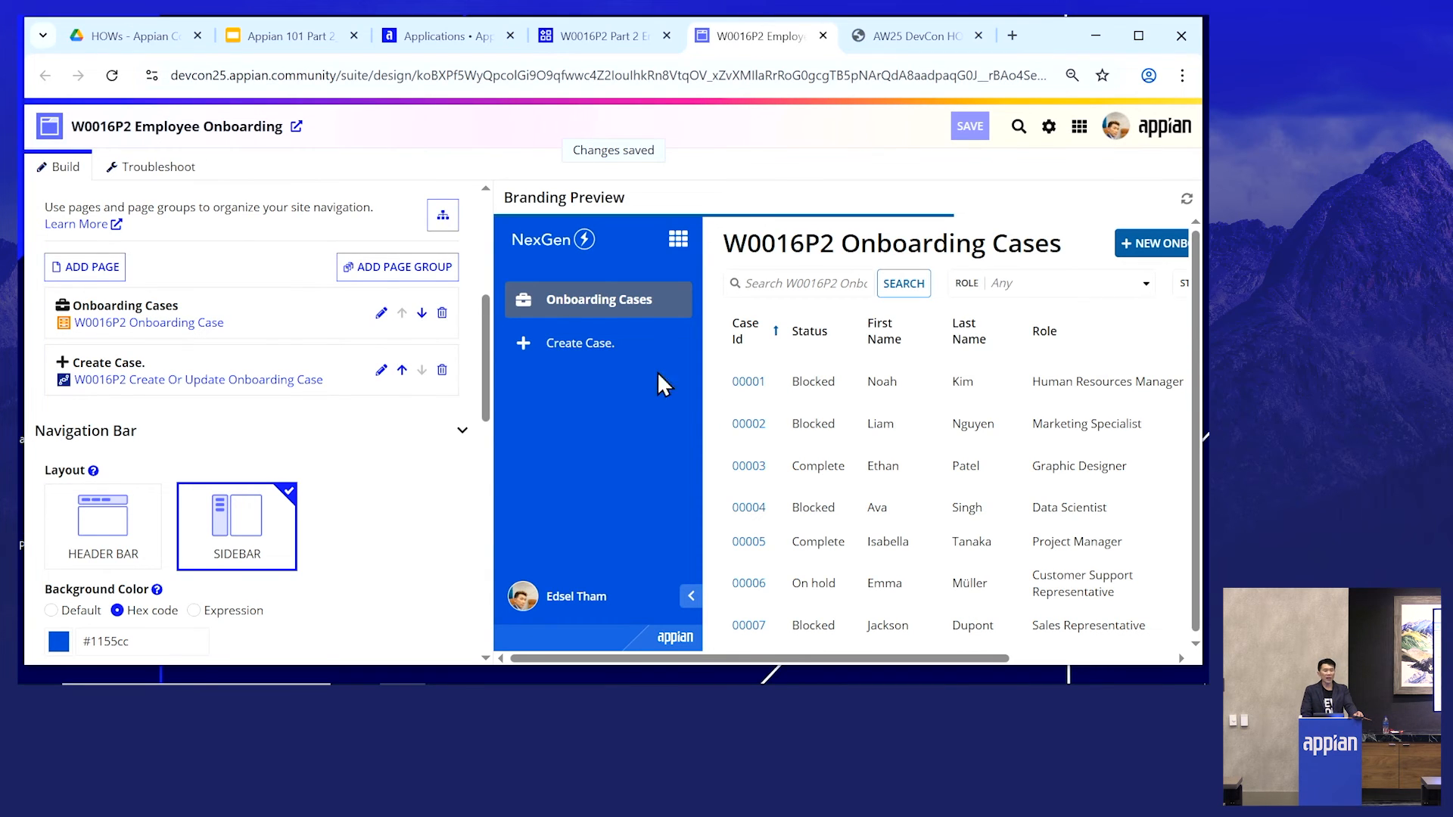
- Open the W0016P2 Employee Onboarding site from the navigation menu
{"action": "scroll", "coordinate": [424, 355], "scroll_direction": "up", "scroll_amount": 5}
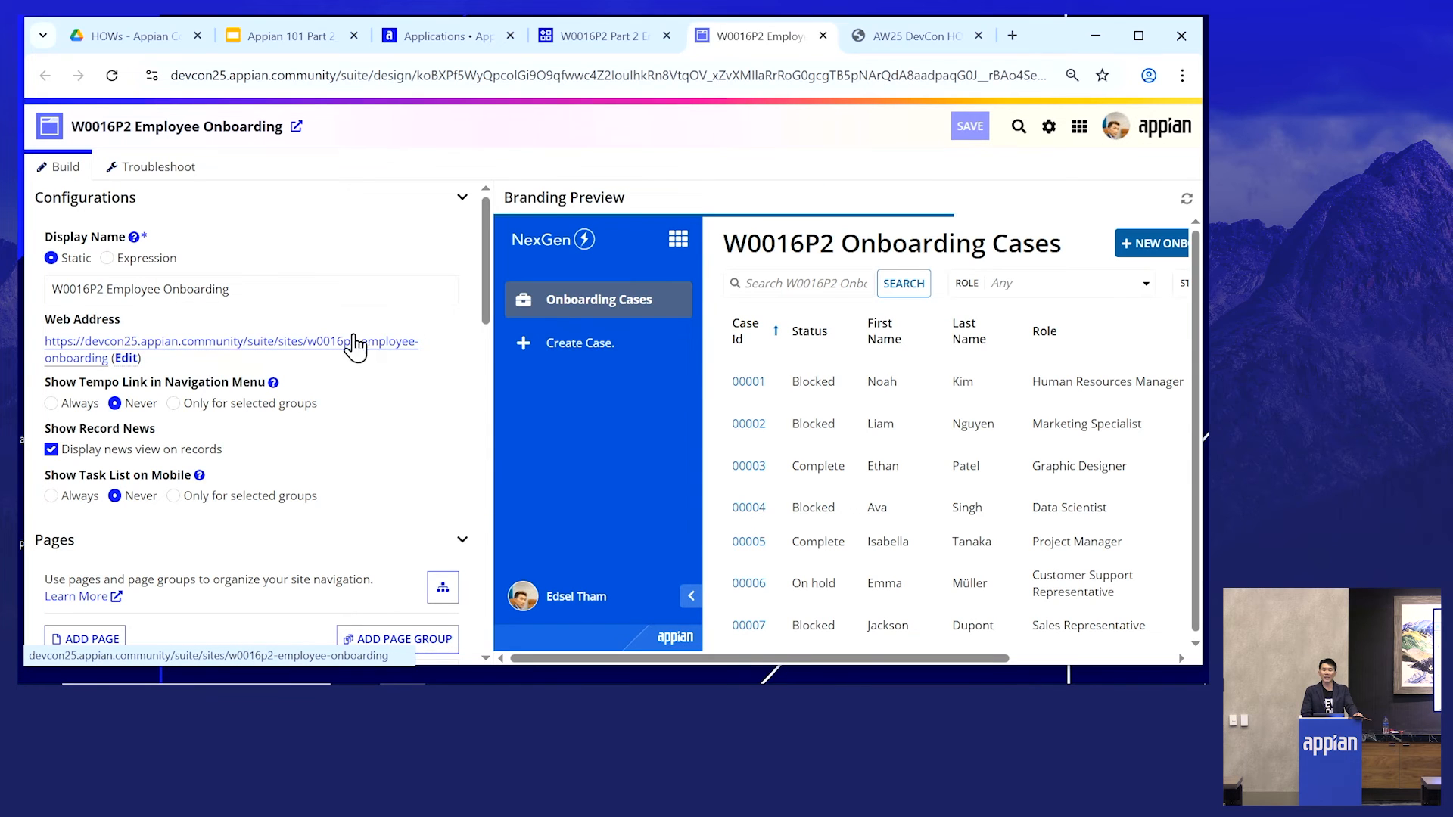
{"action": "left_click", "coordinate": [1078, 129]}
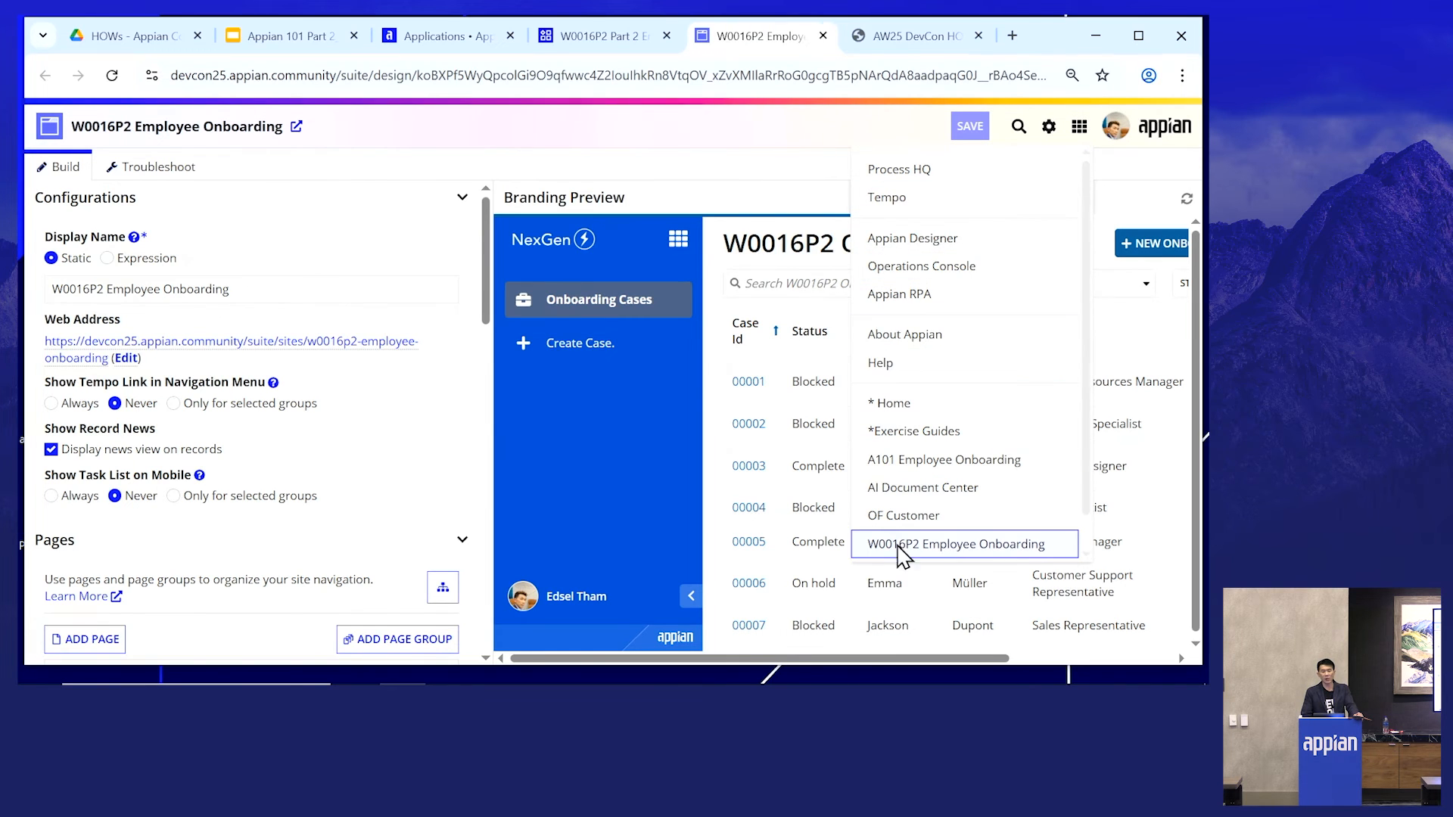
{"action": "scroll", "coordinate": [1058, 560], "scroll_direction": "down", "scroll_amount": 1}
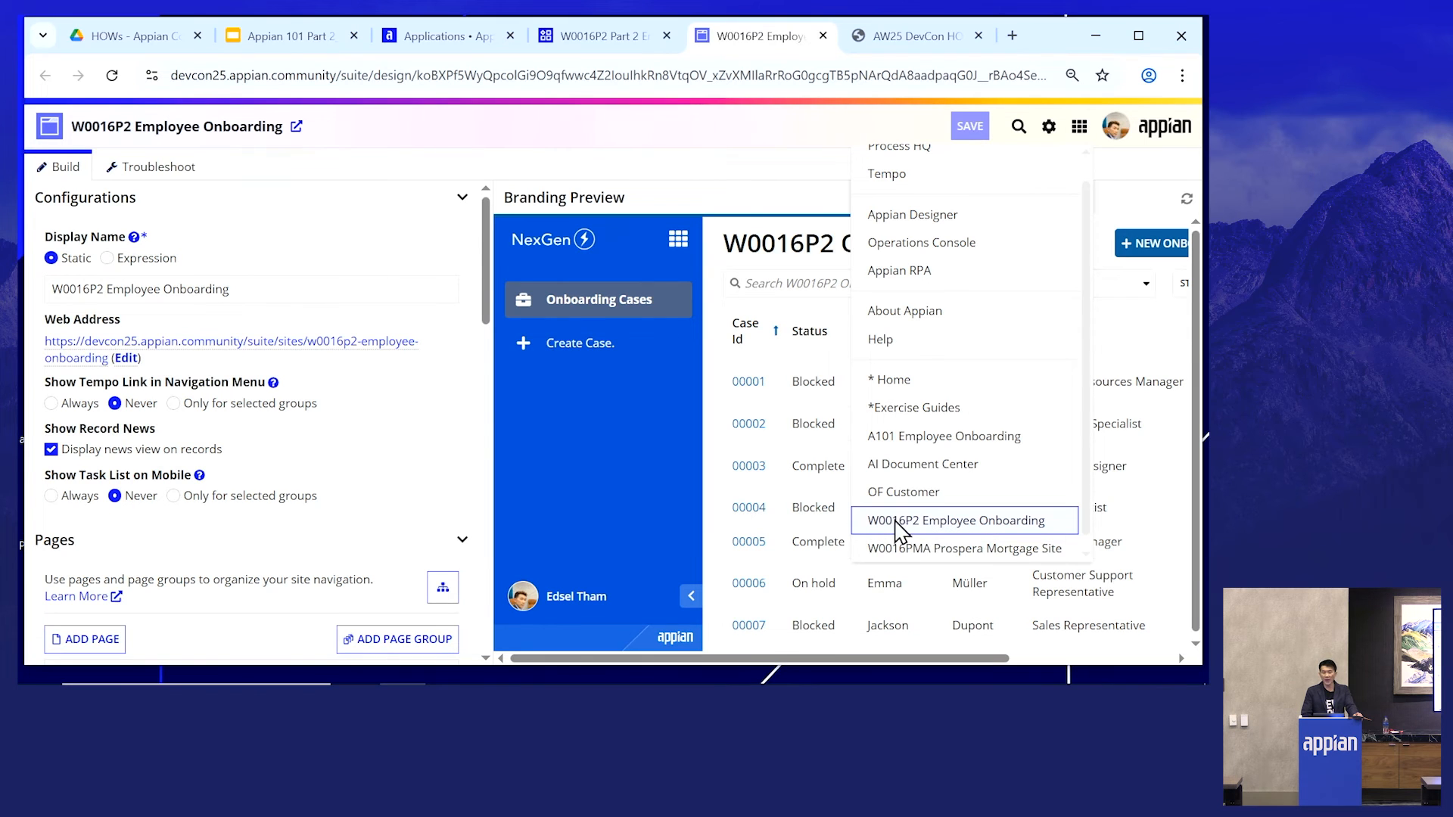
{"action": "left_click", "coordinate": [984, 522]}
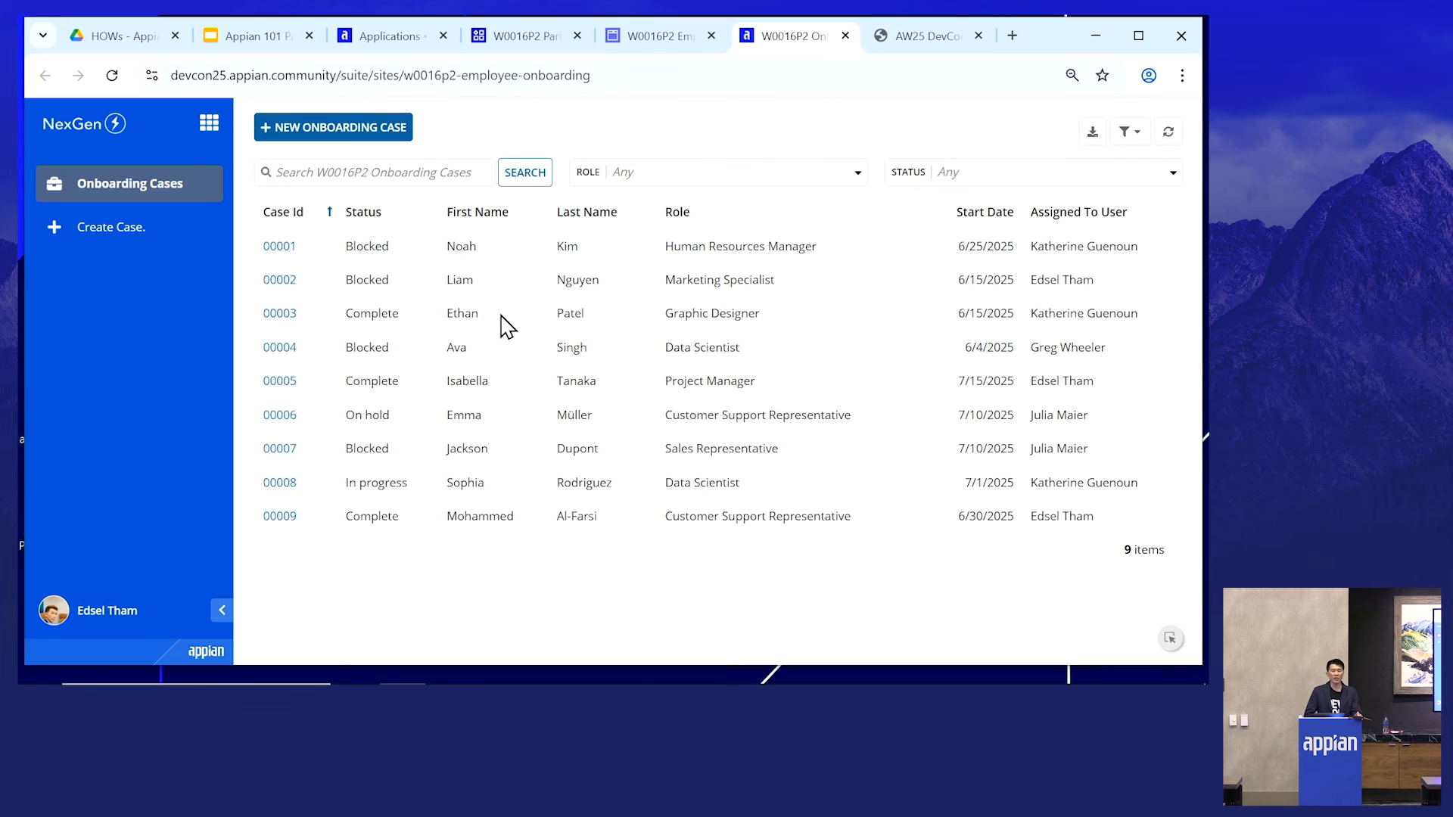
- Try the new onboarding case action and the Create Case page, then return to the Onboarding Cases list
{"action": "left_click", "coordinate": [353, 131]}
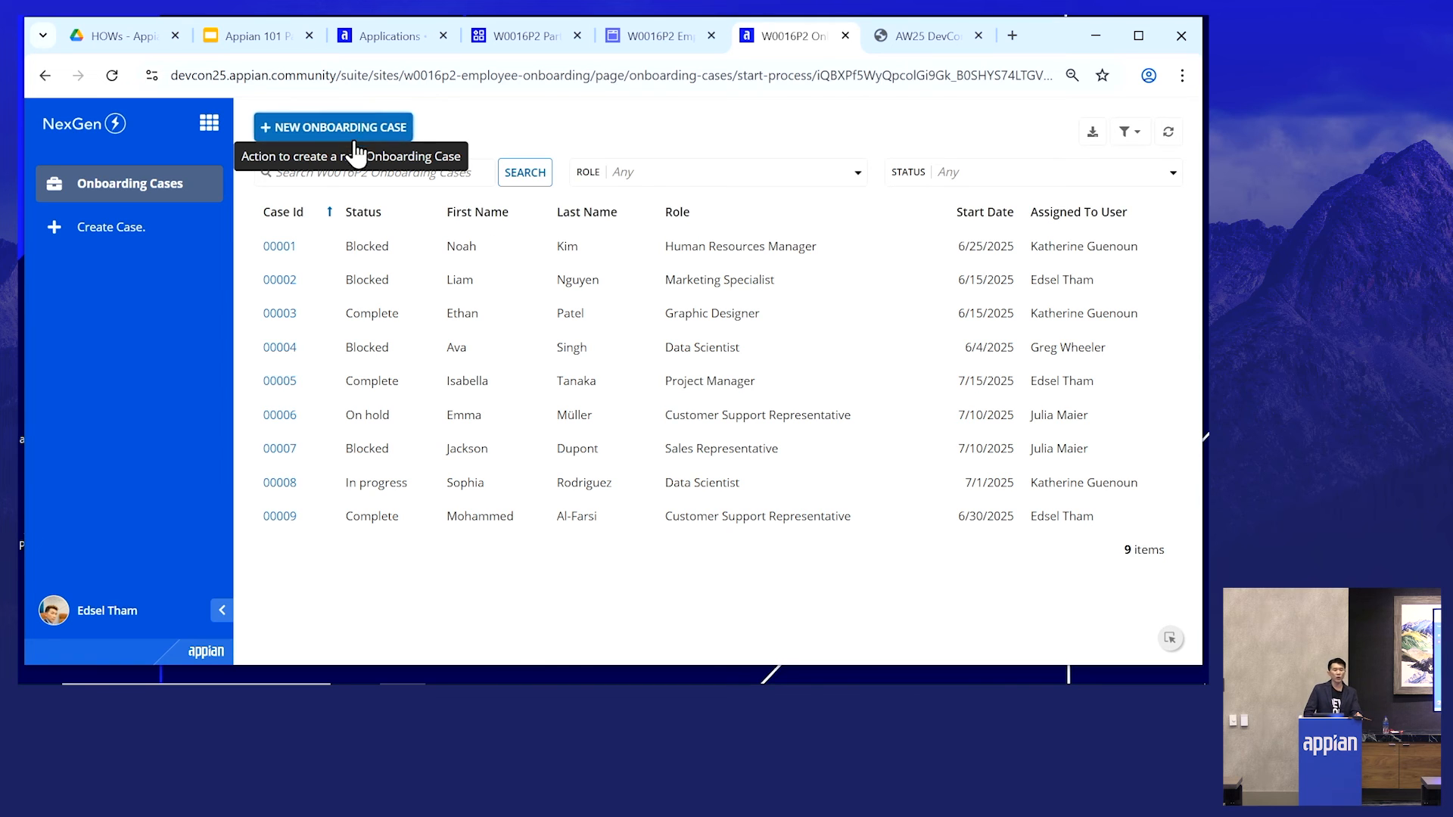
{"action": "scroll", "coordinate": [448, 420], "scroll_direction": "down", "scroll_amount": 5}
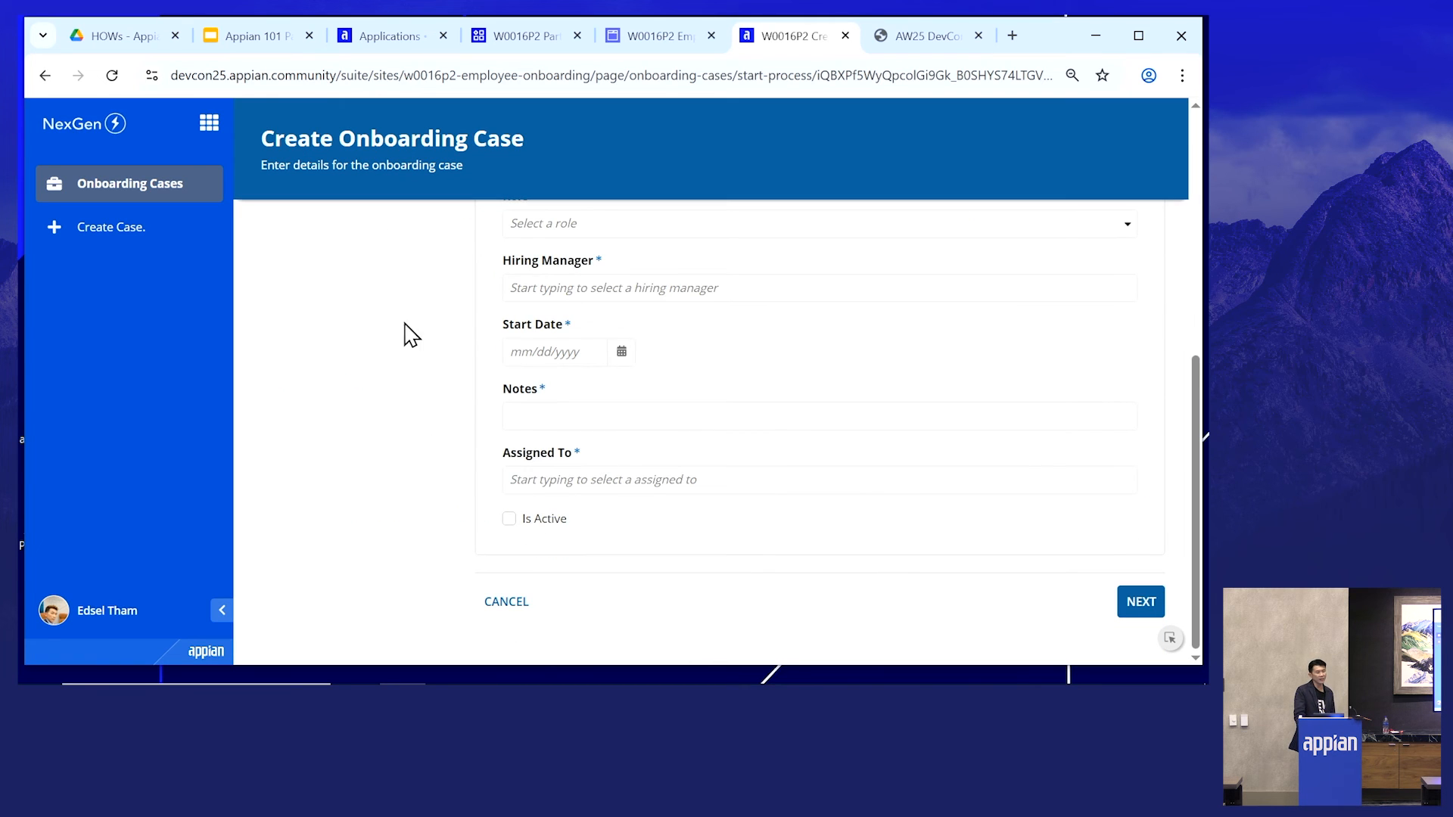
{"action": "left_click", "coordinate": [501, 604]}
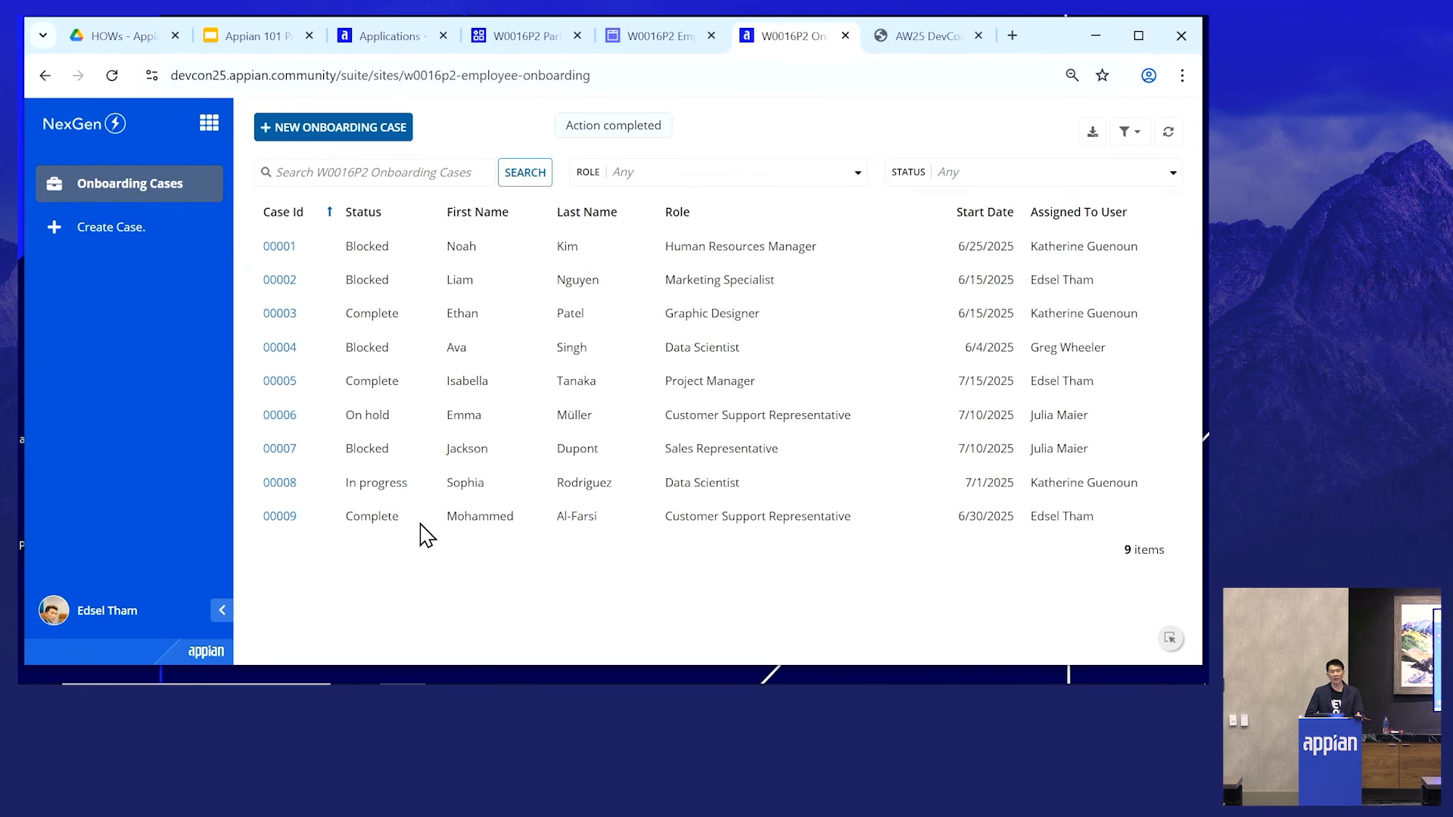
{"action": "left_click", "coordinate": [125, 252]}
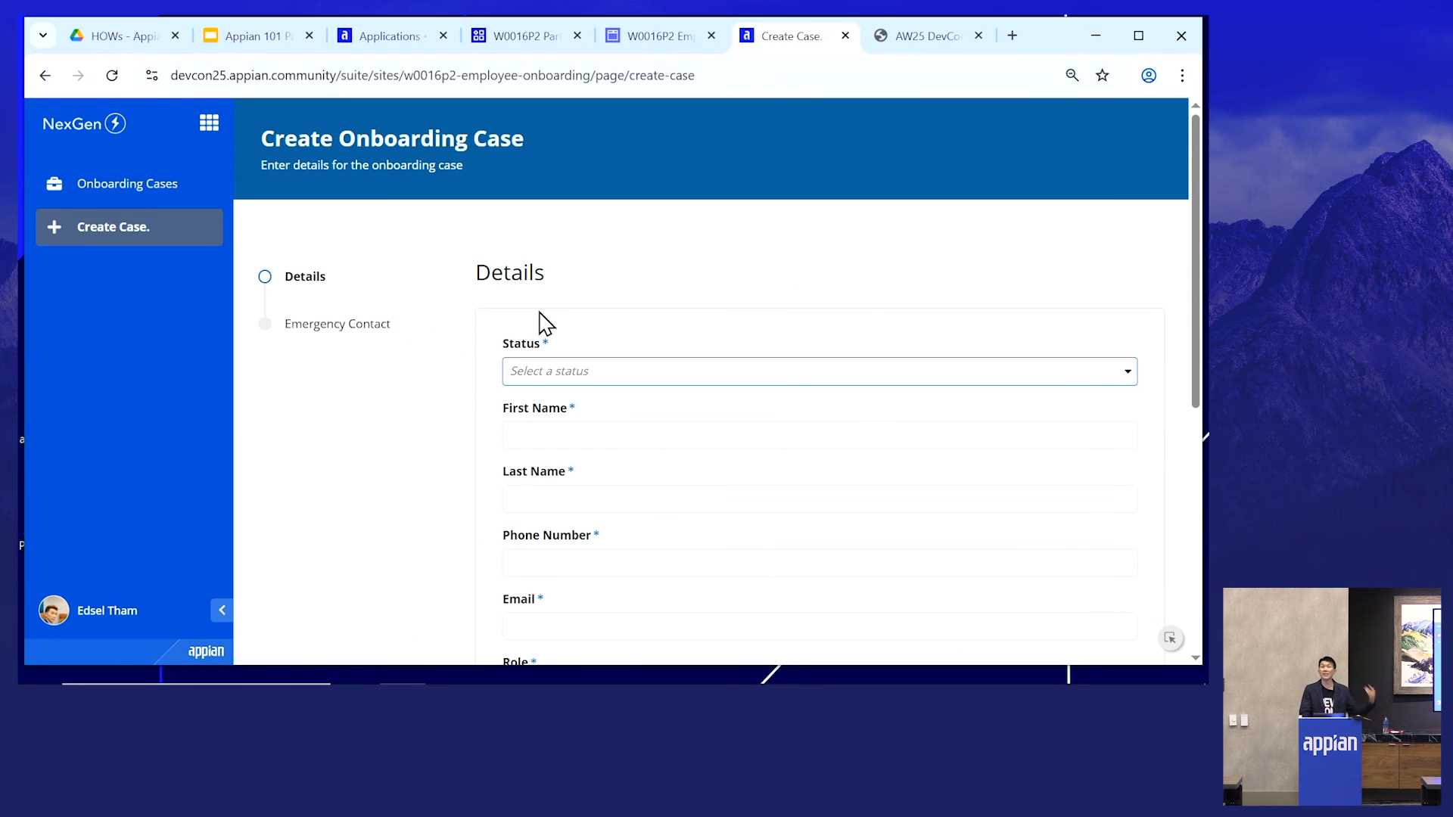
{"action": "scroll", "coordinate": [544, 326], "scroll_direction": "down", "scroll_amount": 5}
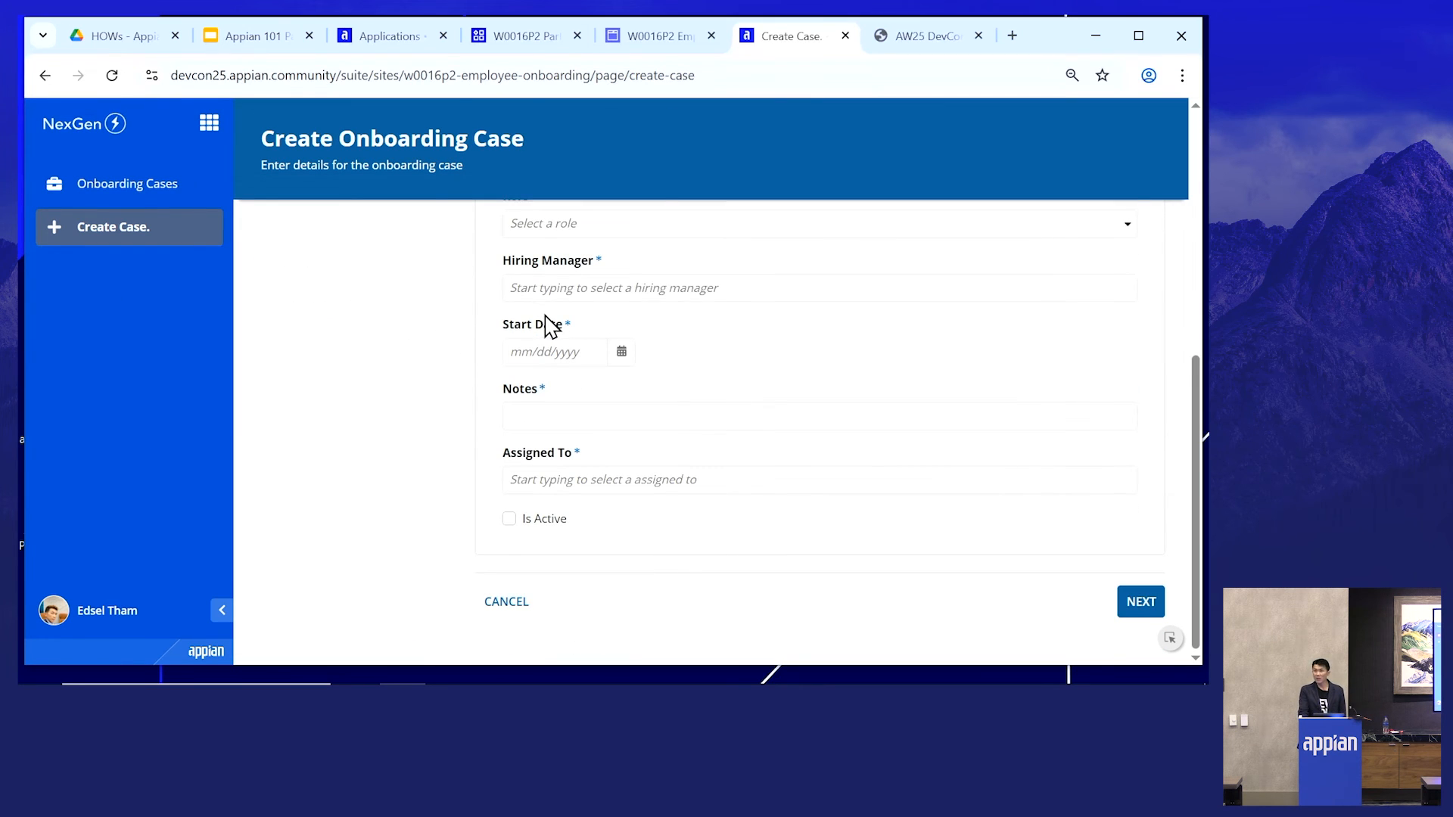
{"action": "scroll", "coordinate": [560, 329], "scroll_direction": "up", "scroll_amount": 5}
{"action": "left_click", "coordinate": [130, 185]}
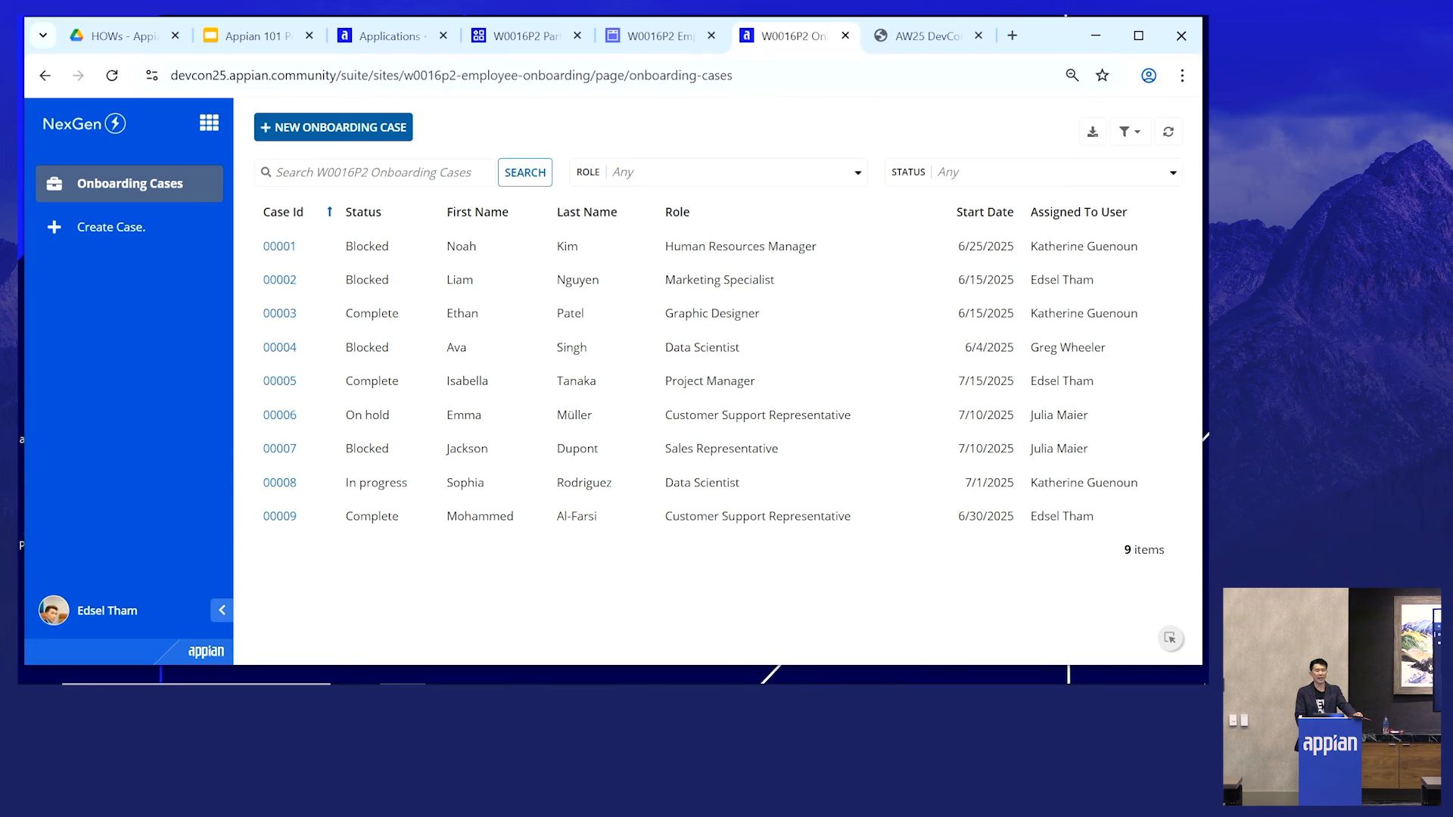
{"action": "key", "text": "alt+Tab"}
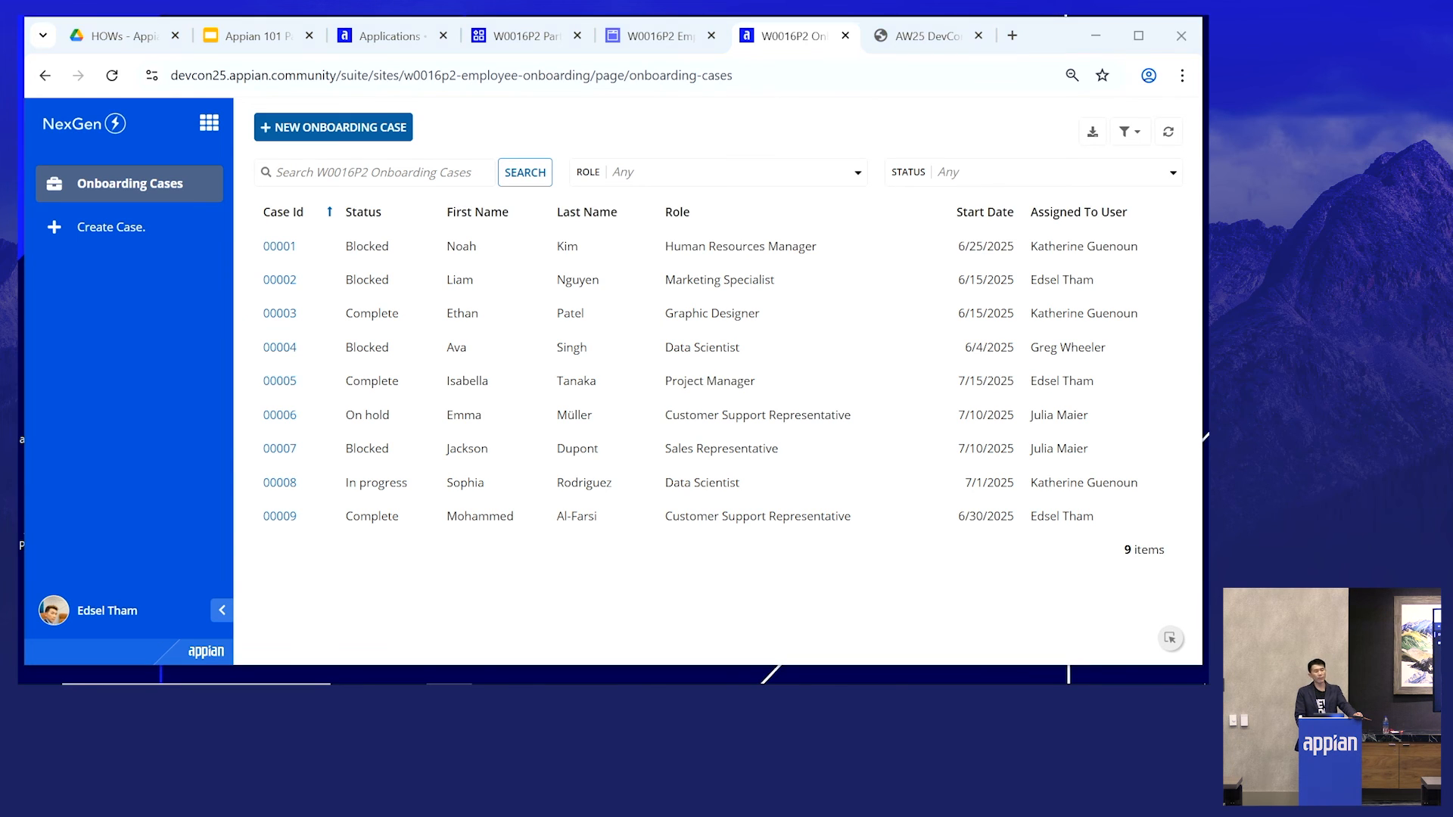
{"action": "mouse_move", "coordinate": [1452, 480]}
{"action": "left_mouse_down"}
{"action": "mouse_move", "coordinate": [1082, 481]}
{"action": "mouse_move", "coordinate": [1147, 499]}
{"action": "mouse_move", "coordinate": [1085, 480]}
{"action": "mouse_move", "coordinate": [1451, 480]}
{"action": "left_mouse_up"}
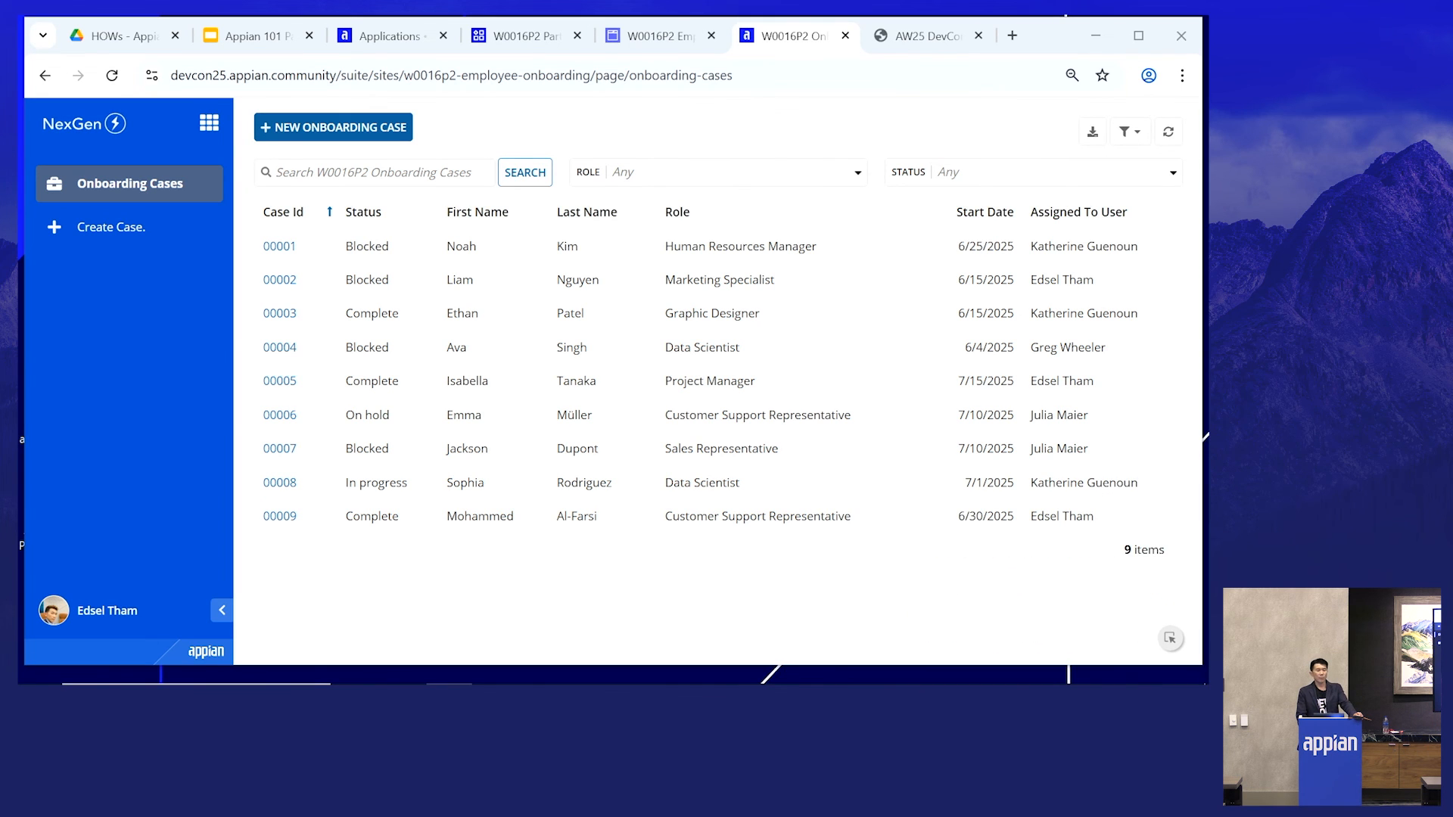
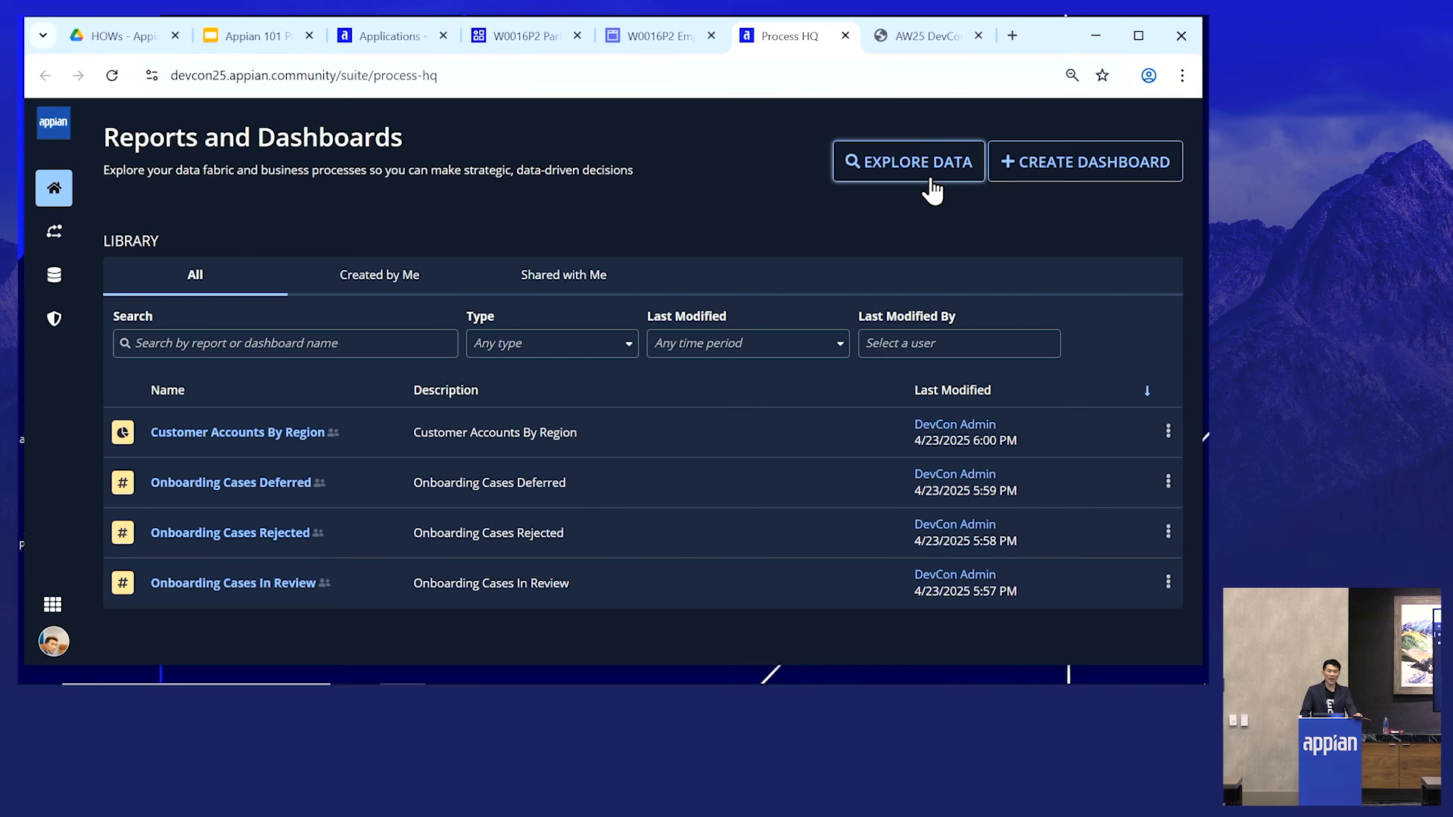
- Close the extra browser tab and open Process HQ from the site's app switcher
{"action": "key", "text": "ctrl+w"}
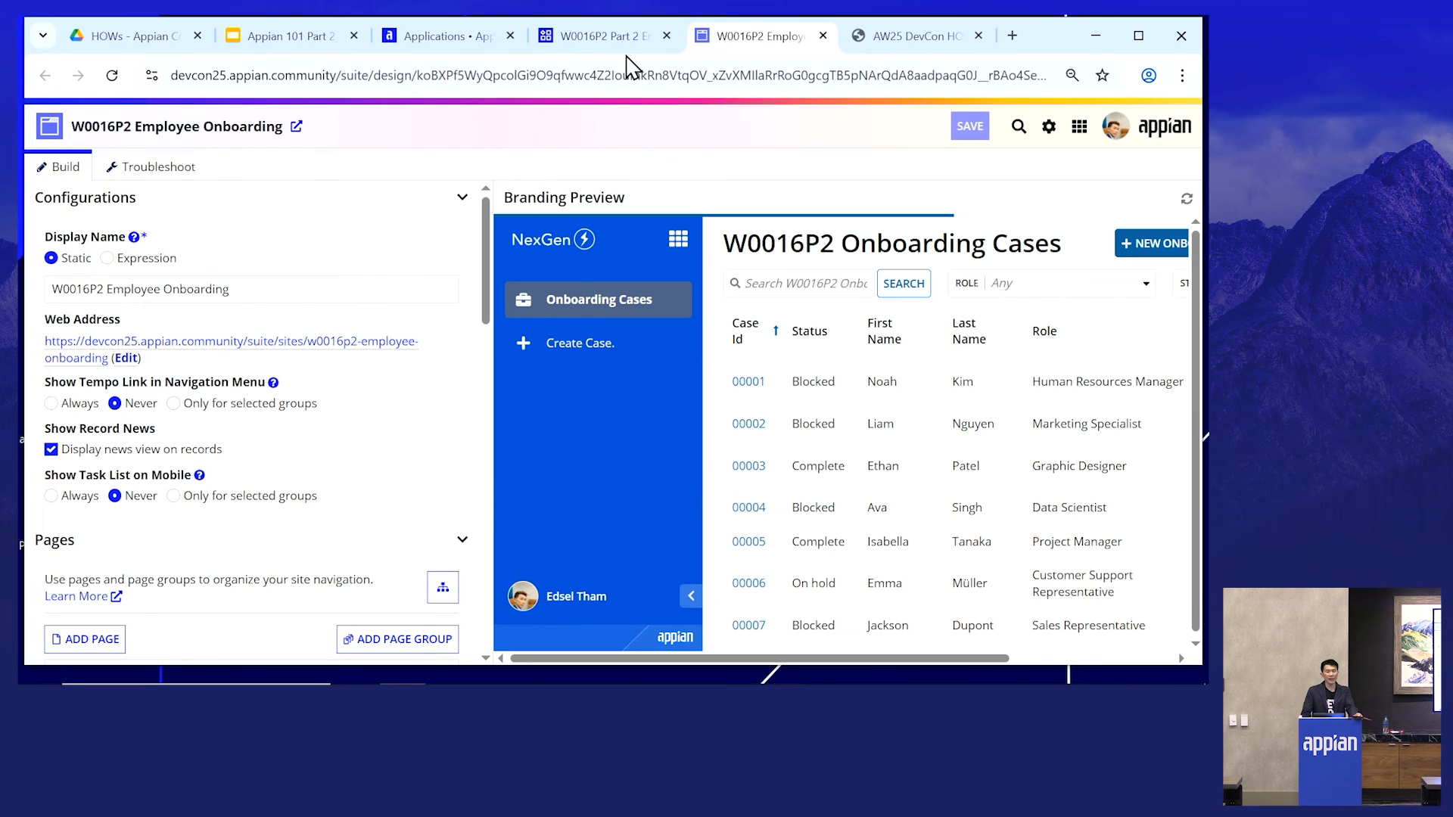
{"action": "left_click", "coordinate": [1080, 127]}
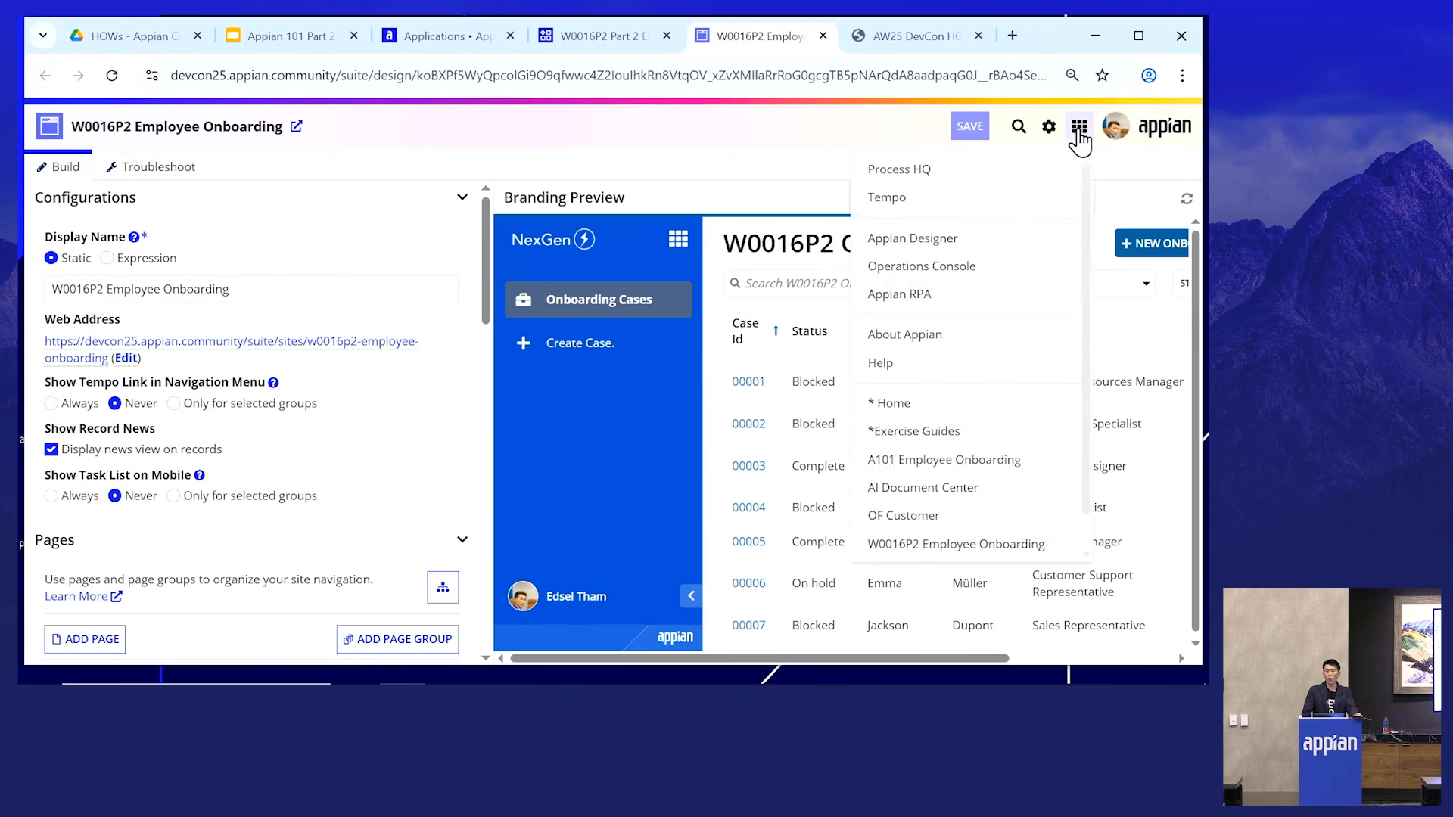
{"action": "left_click", "coordinate": [924, 184]}
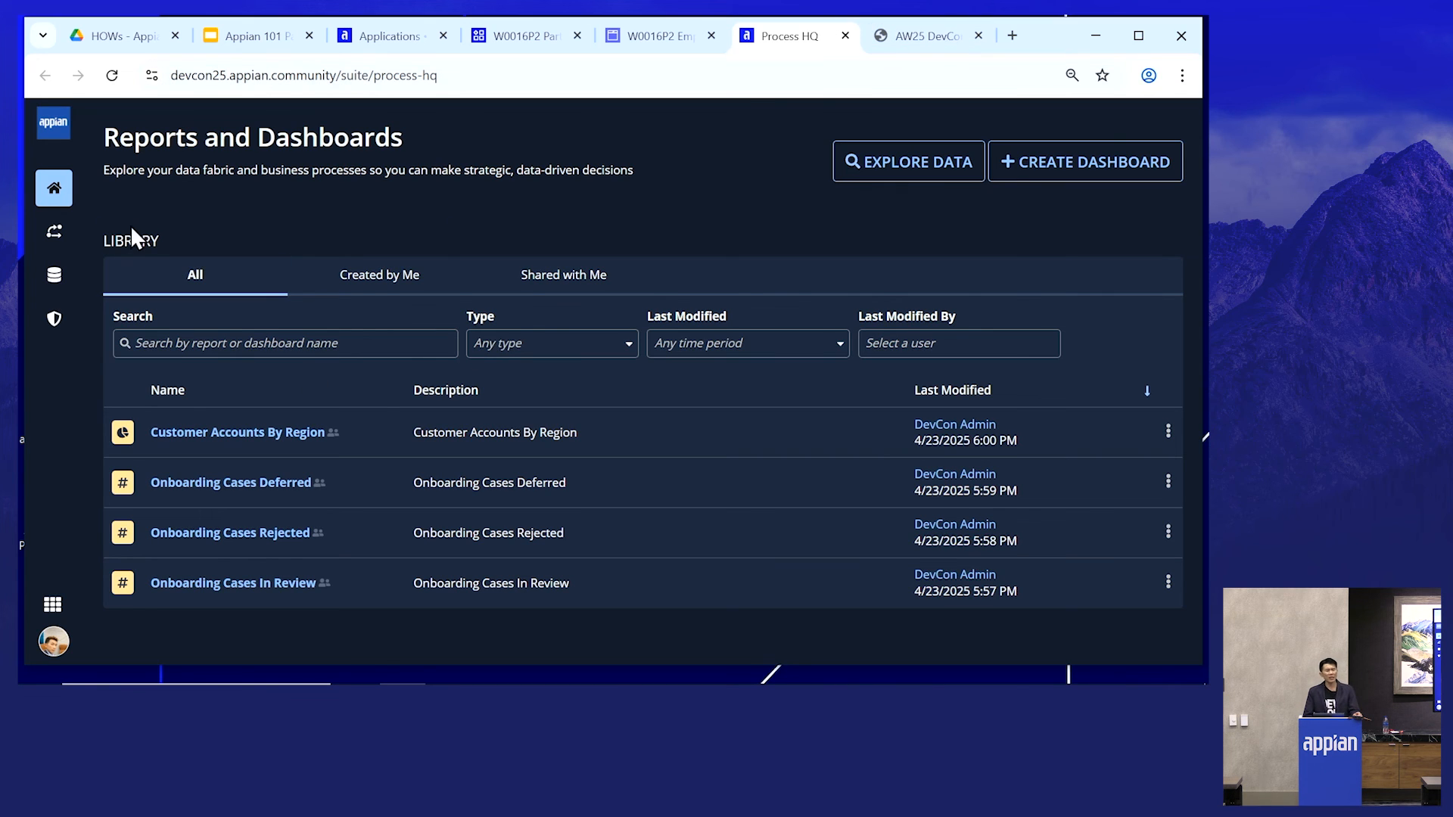
- Open the Data Catalog and dismiss the AI Copilot introduction dialog
{"action": "left_click", "coordinate": [56, 282]}
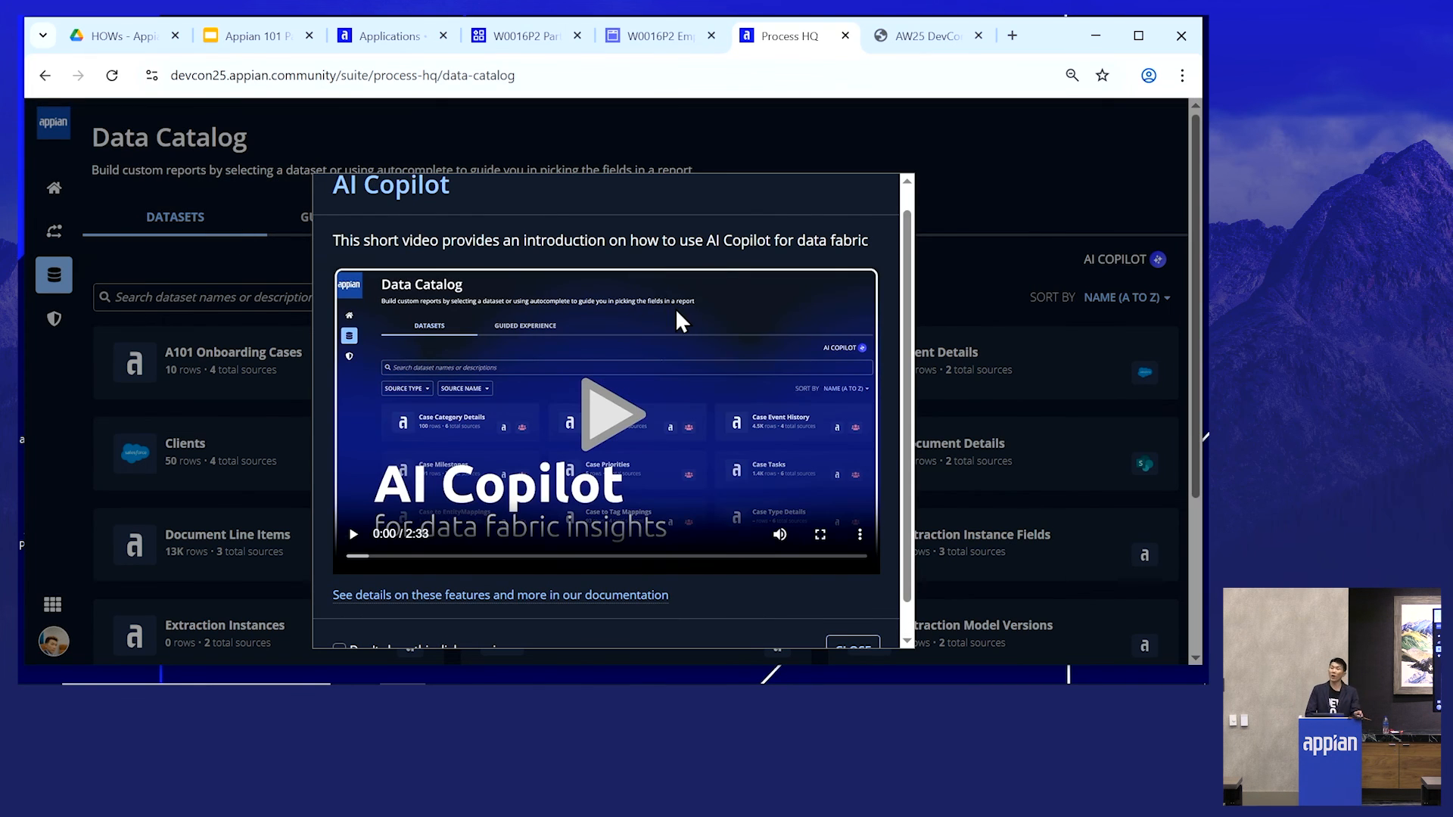
{"action": "scroll", "coordinate": [757, 488], "scroll_direction": "down", "scroll_amount": 1}
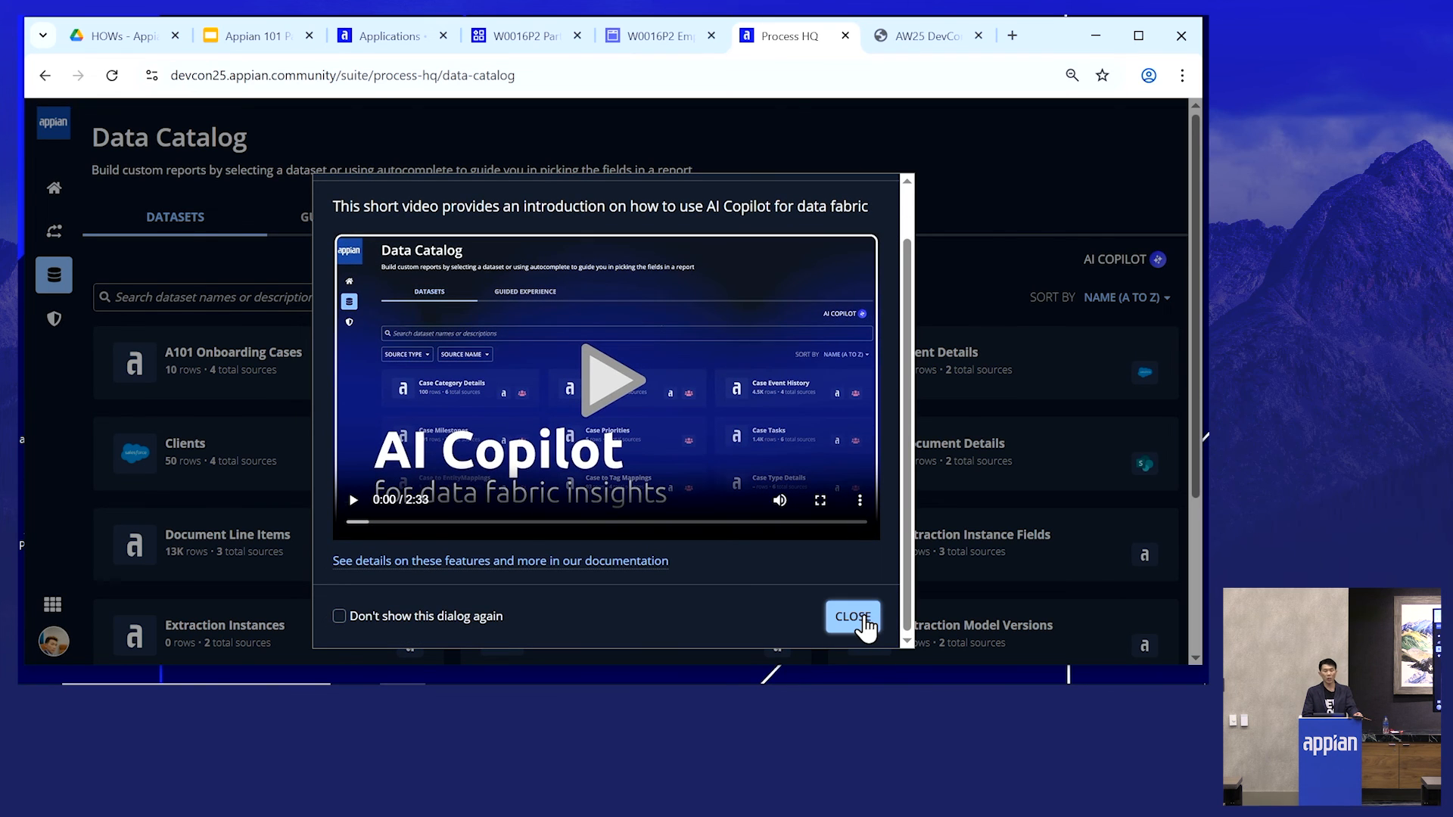
{"action": "left_click", "coordinate": [862, 619]}
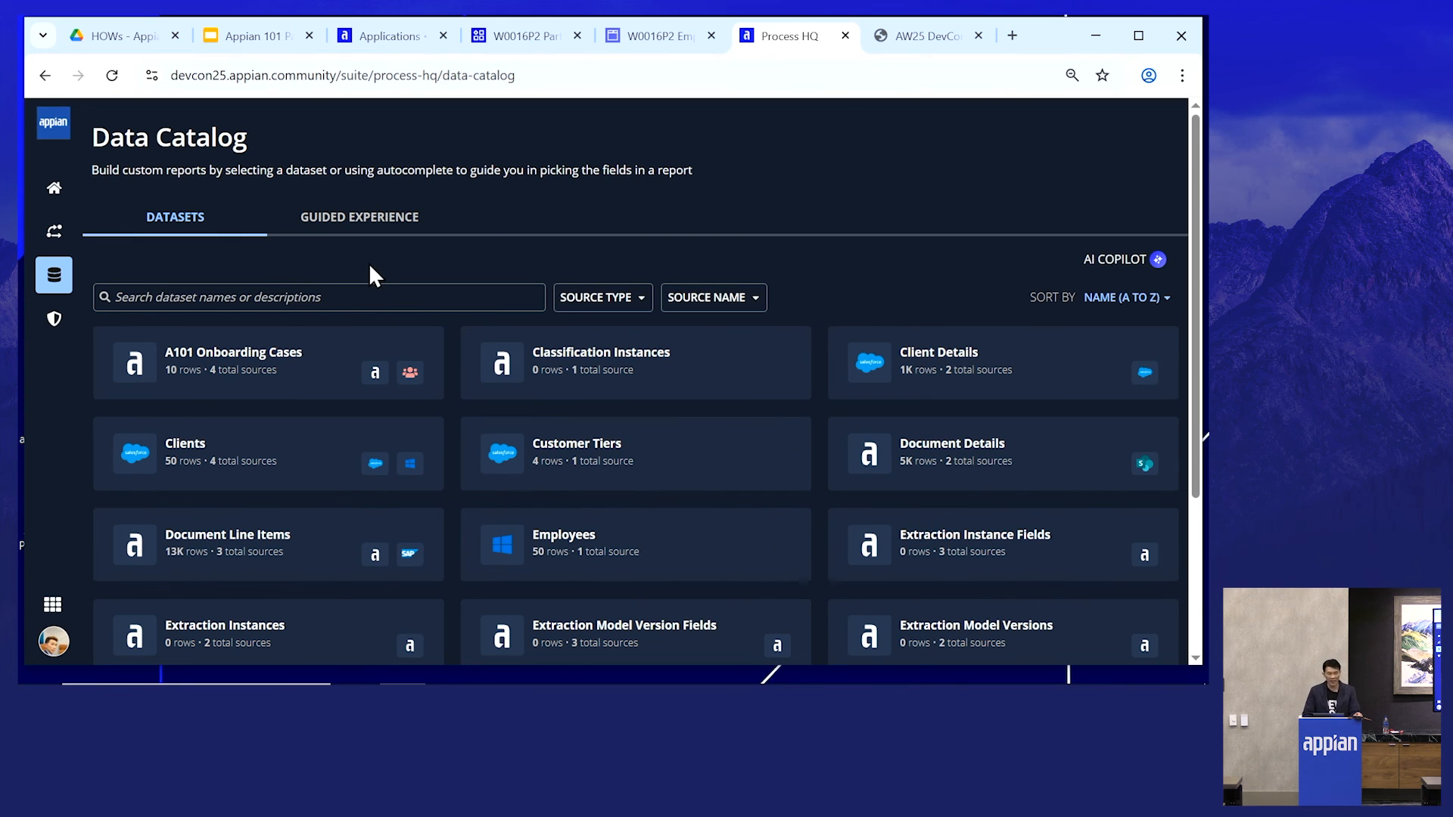
- In the Guided Experience, describe a report as Count of W0016P2 Onboarding Cases
{"action": "left_click", "coordinate": [357, 224]}
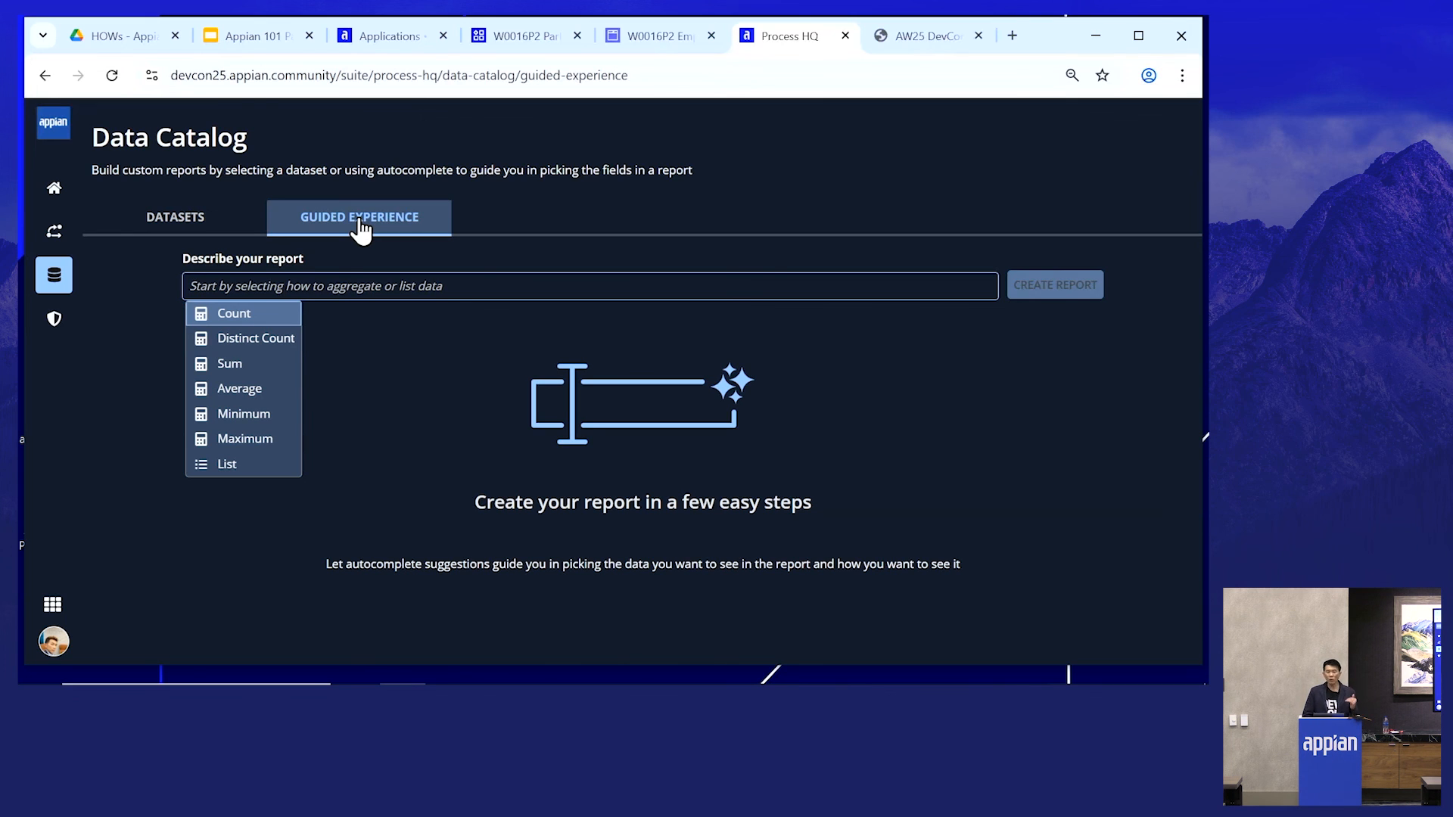
{"action": "left_click", "coordinate": [263, 316]}
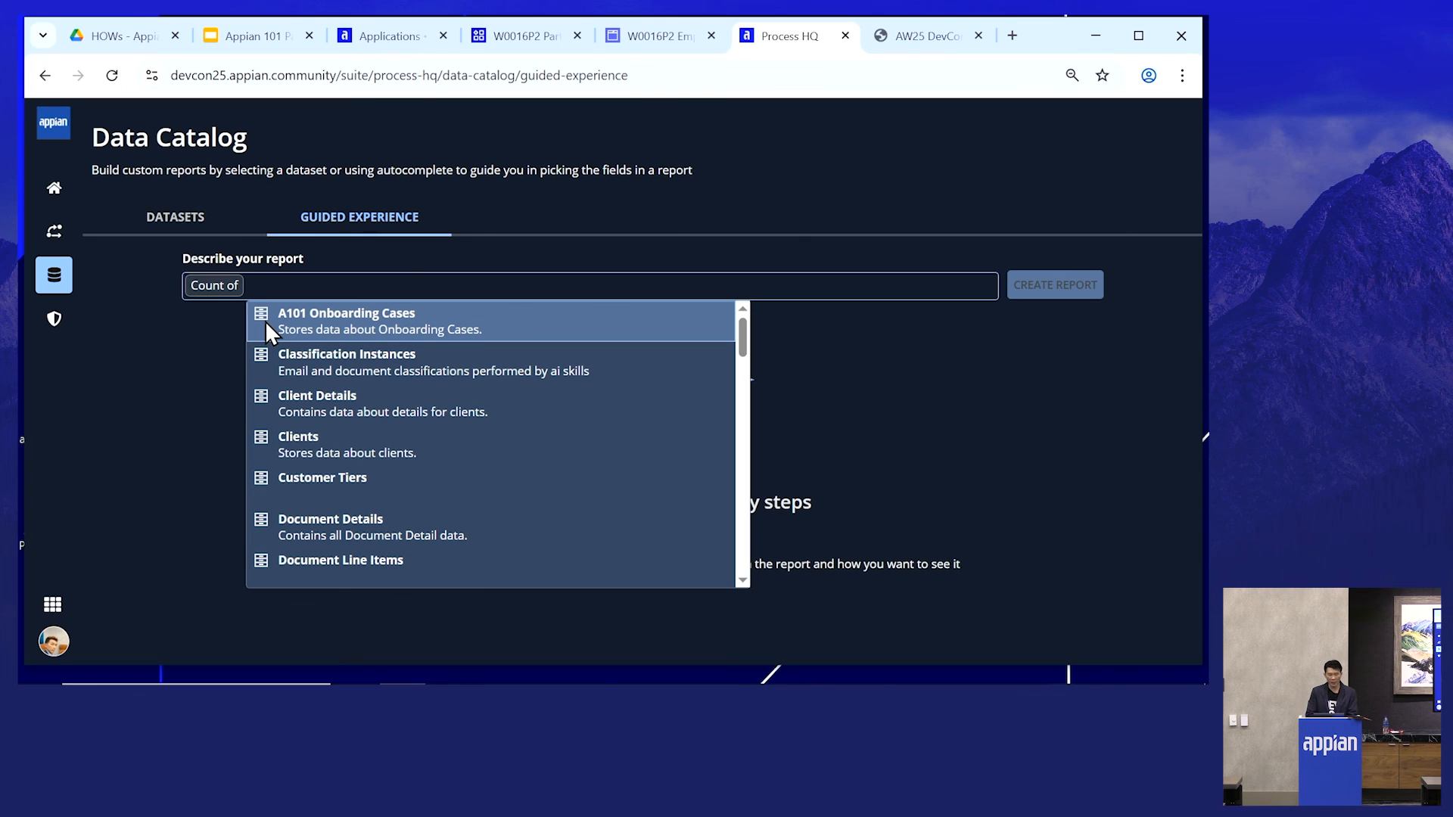
{"action": "type", "text": "p2"}
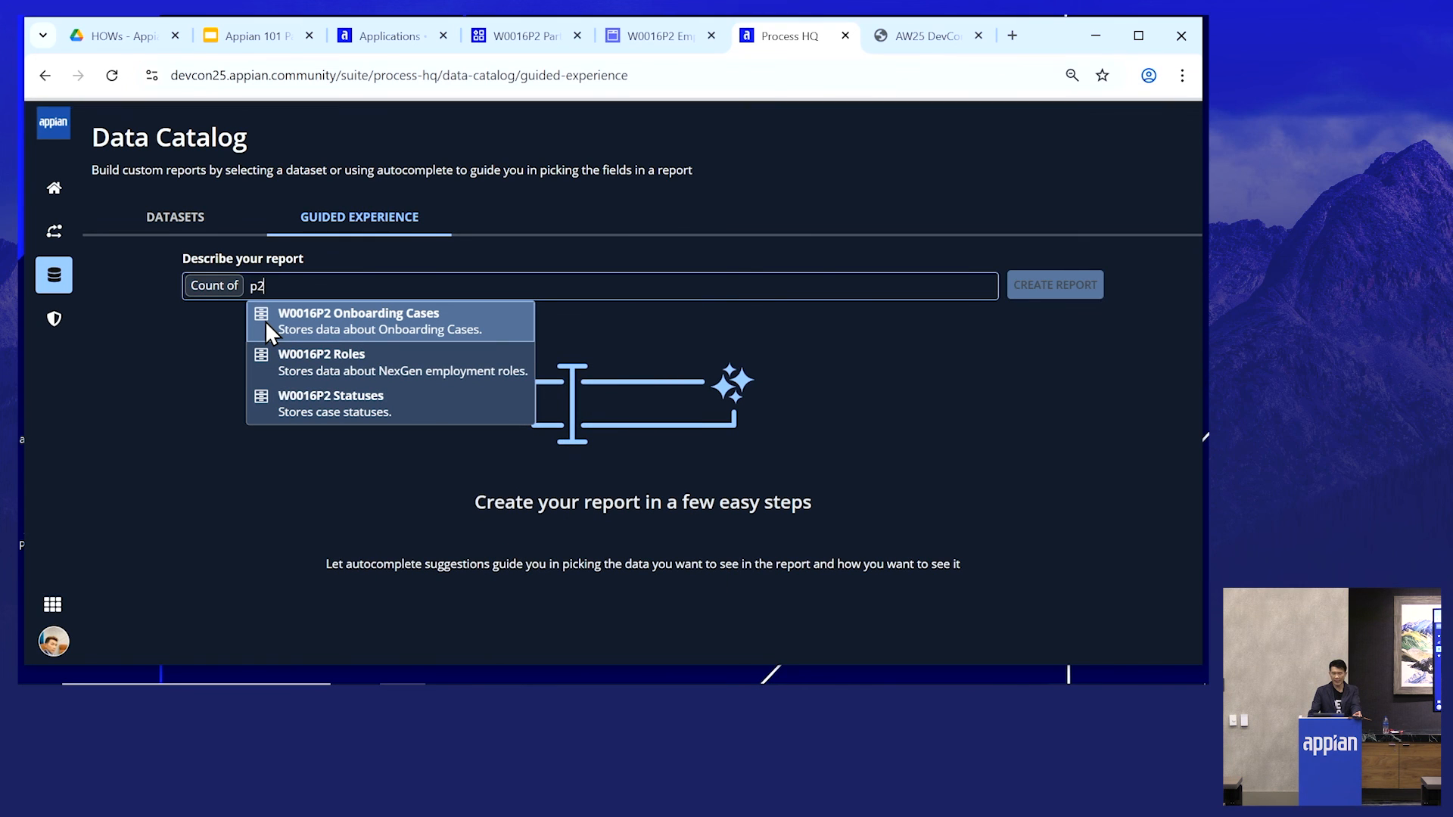
{"action": "left_click", "coordinate": [433, 330]}
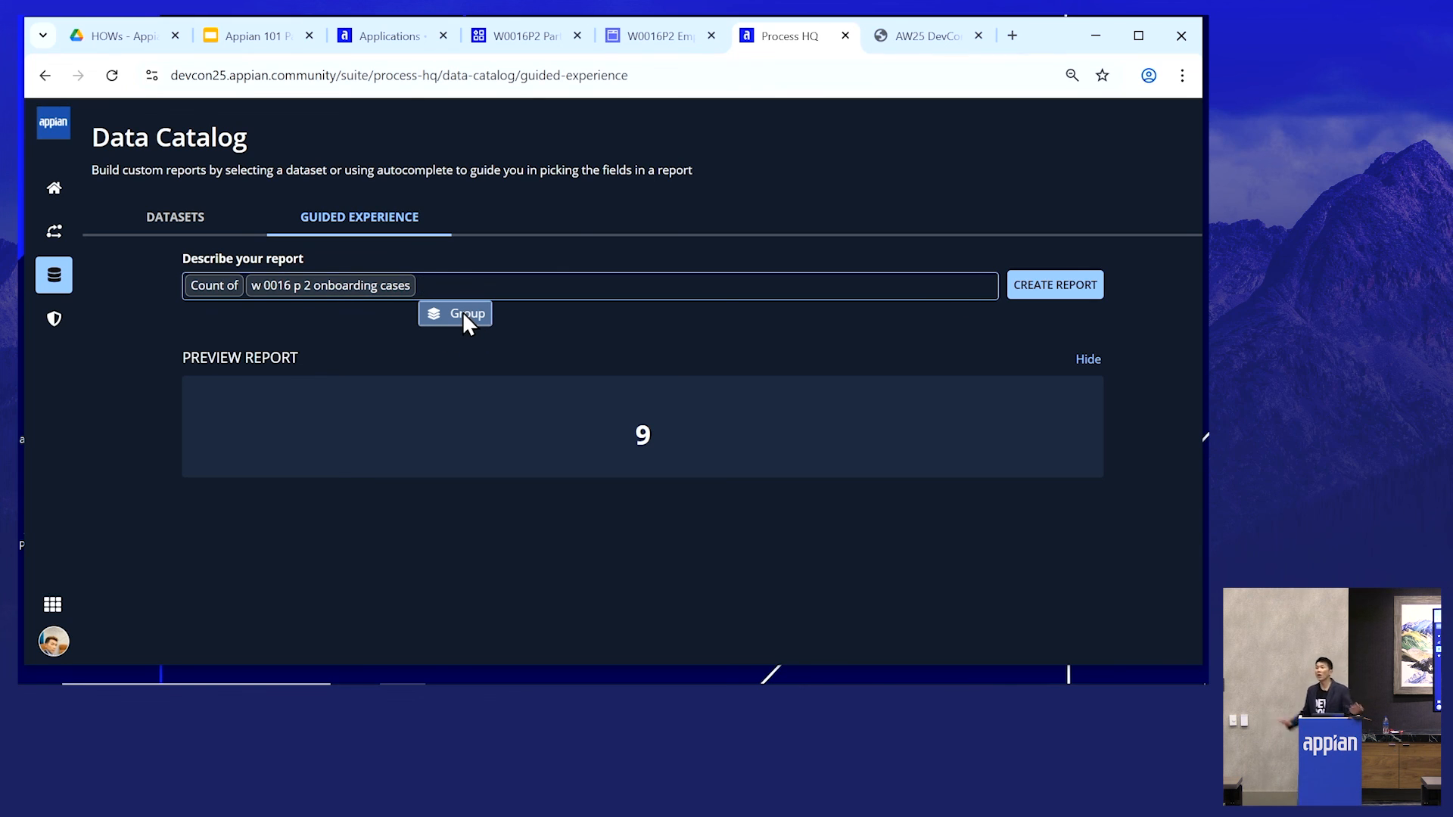
- Group the onboarding case count by status value
{"action": "left_click", "coordinate": [463, 313]}
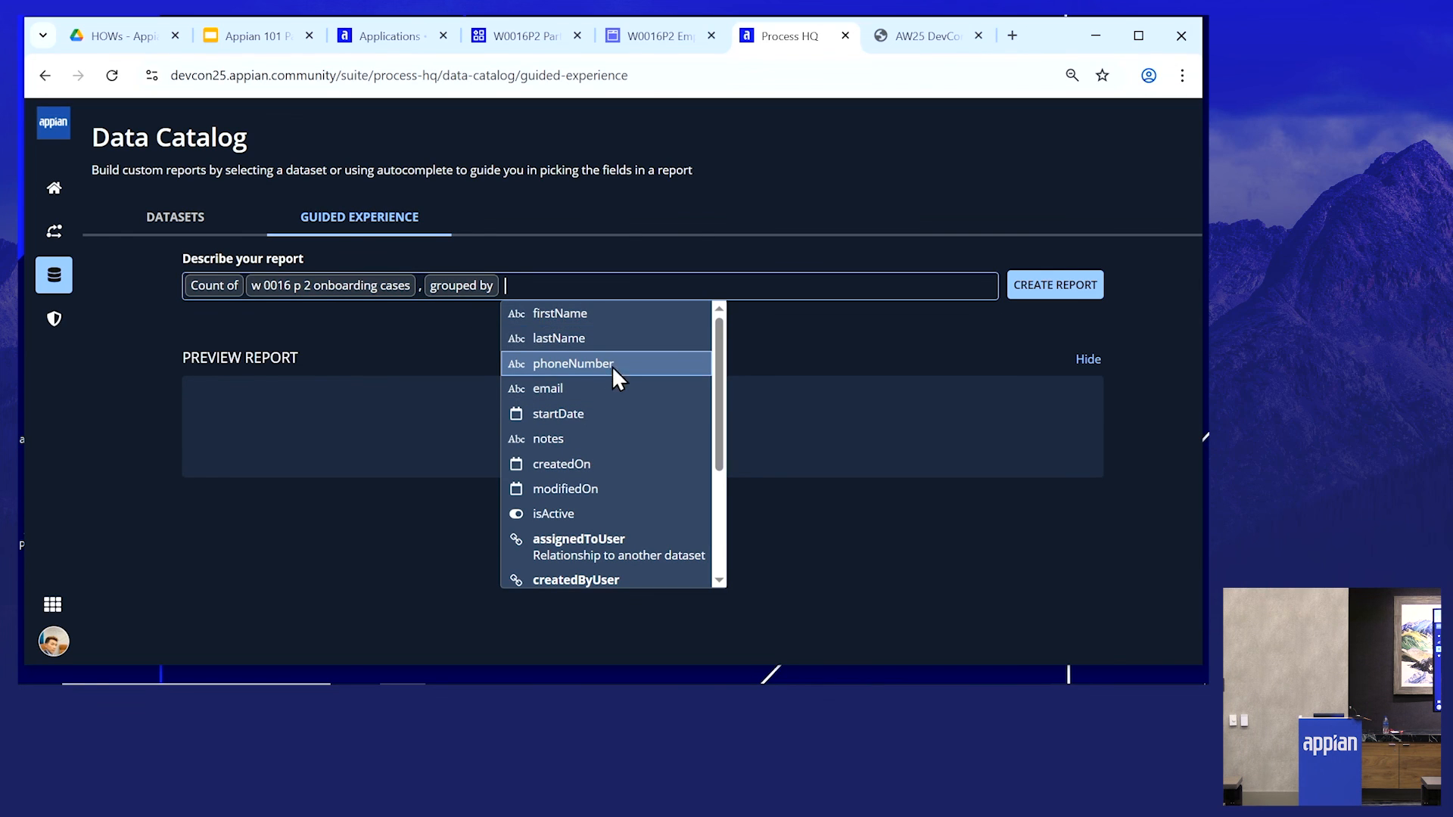
{"action": "scroll", "coordinate": [599, 352], "scroll_direction": "down", "scroll_amount": 5}
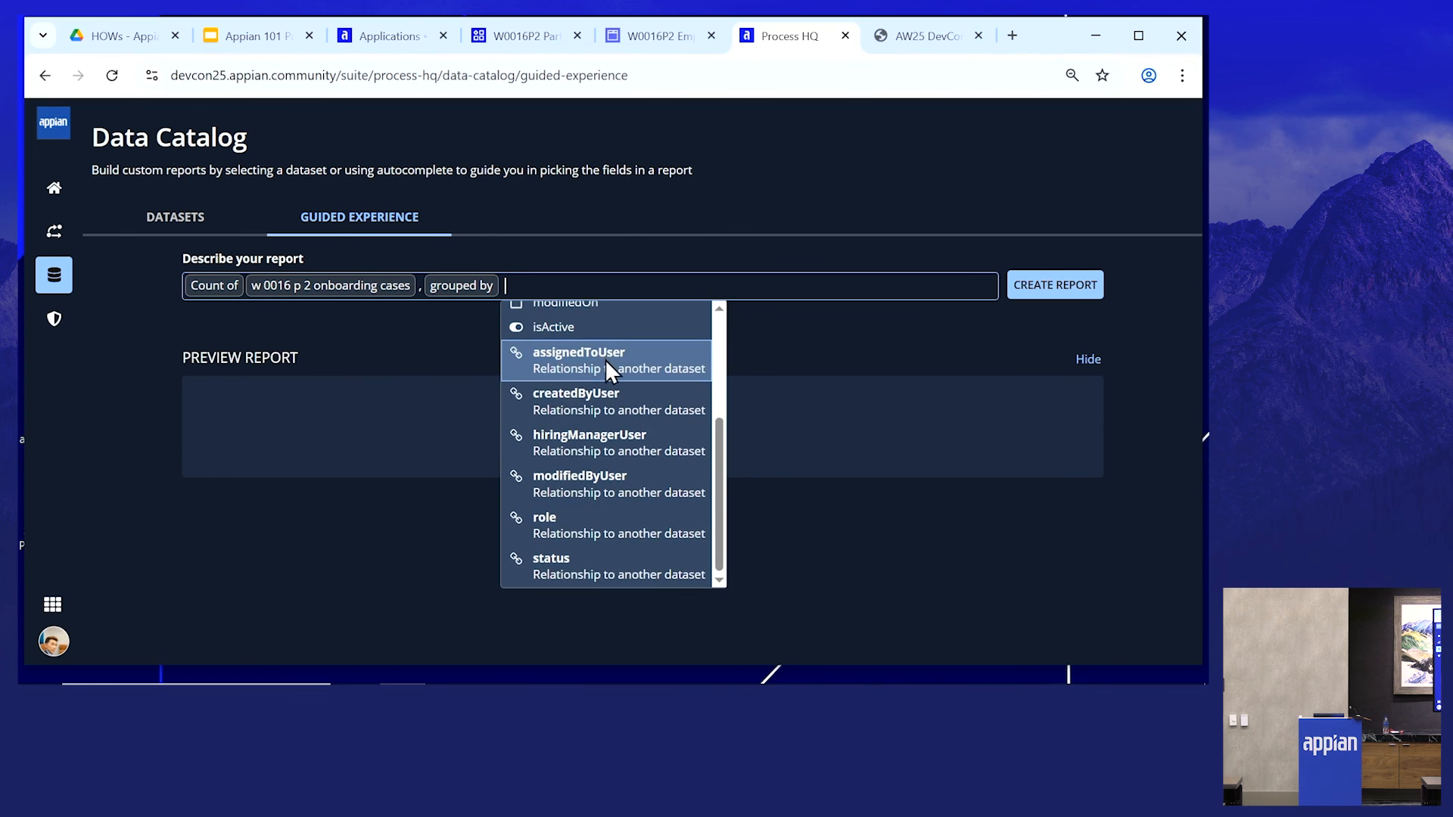
{"action": "left_click", "coordinate": [564, 575]}
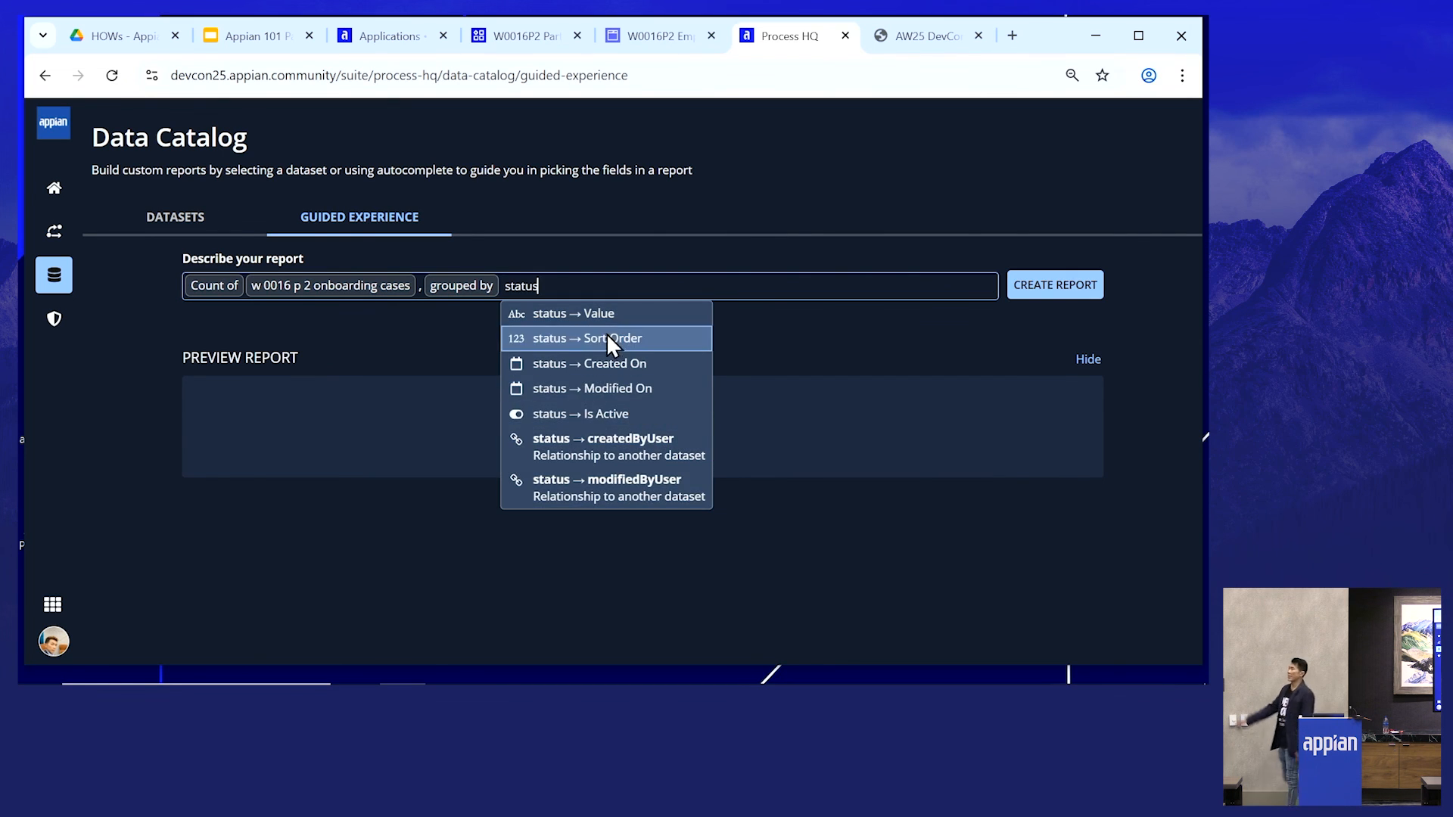
{"action": "left_click", "coordinate": [592, 313]}
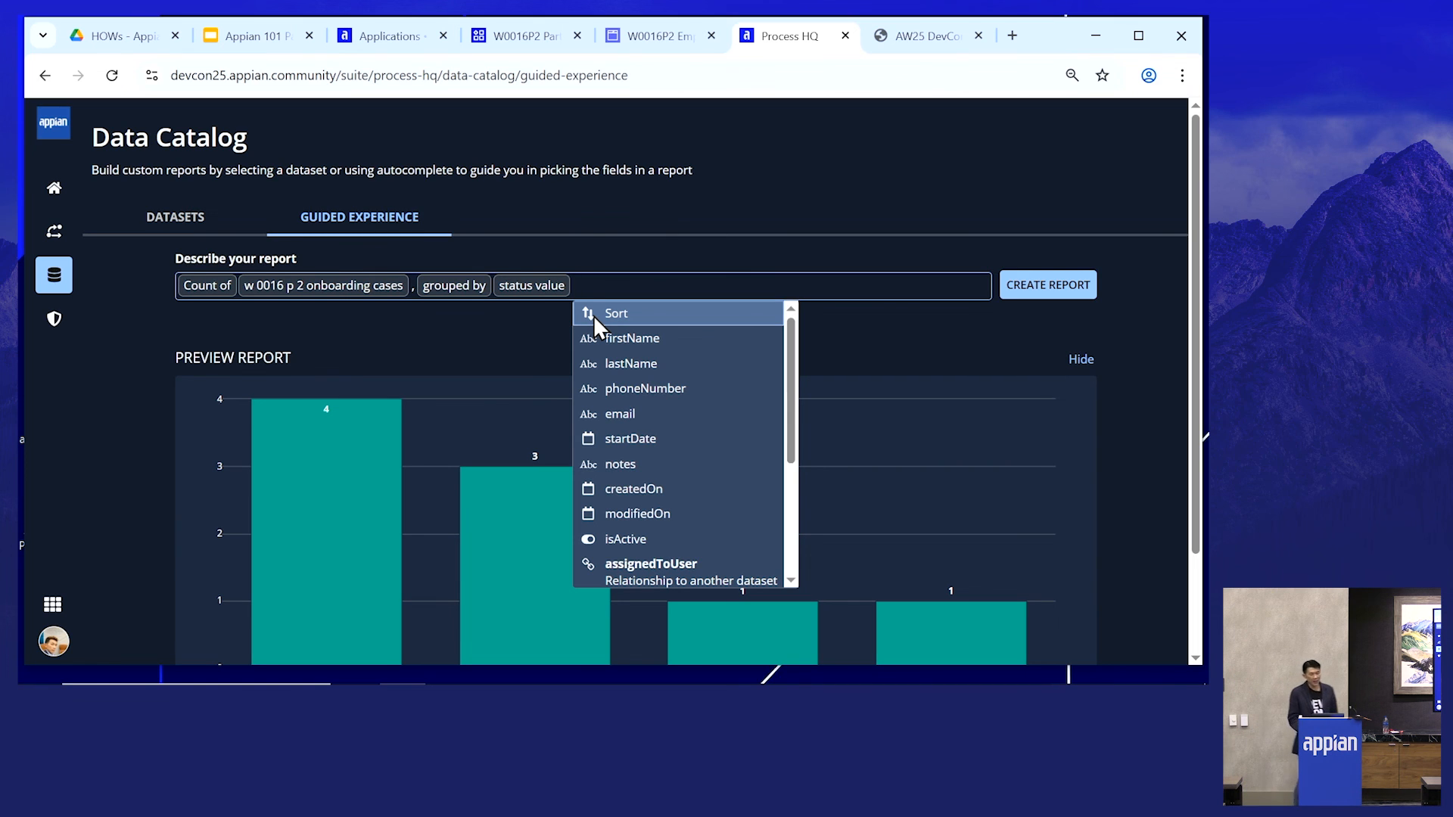
{"action": "left_click", "coordinate": [563, 375]}
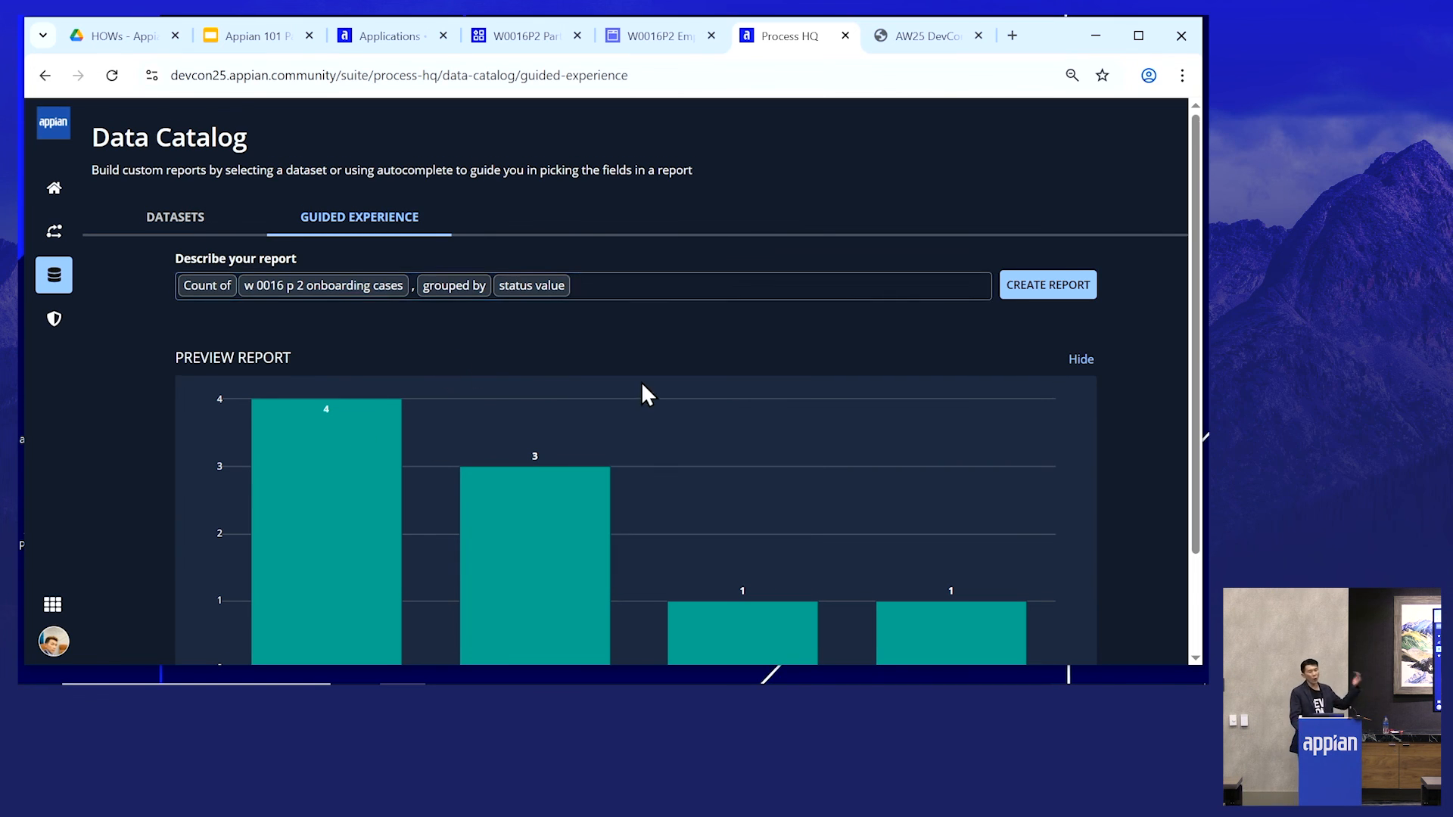
- Create the report from the described count
{"action": "scroll", "coordinate": [576, 375], "scroll_direction": "down", "scroll_amount": 3}
{"action": "scroll", "coordinate": [964, 471], "scroll_direction": "up", "scroll_amount": 2}
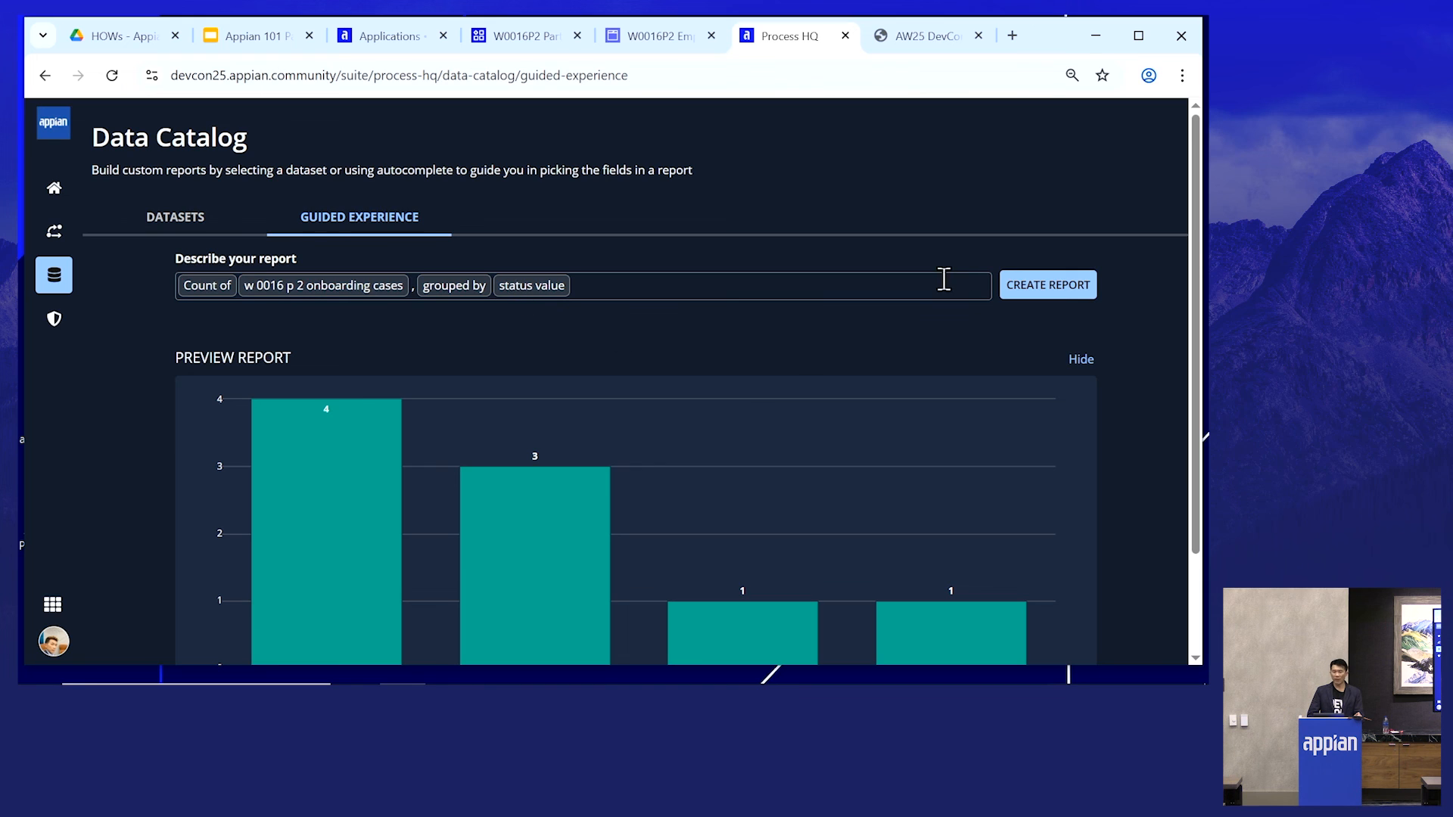
{"action": "left_click", "coordinate": [1064, 301]}
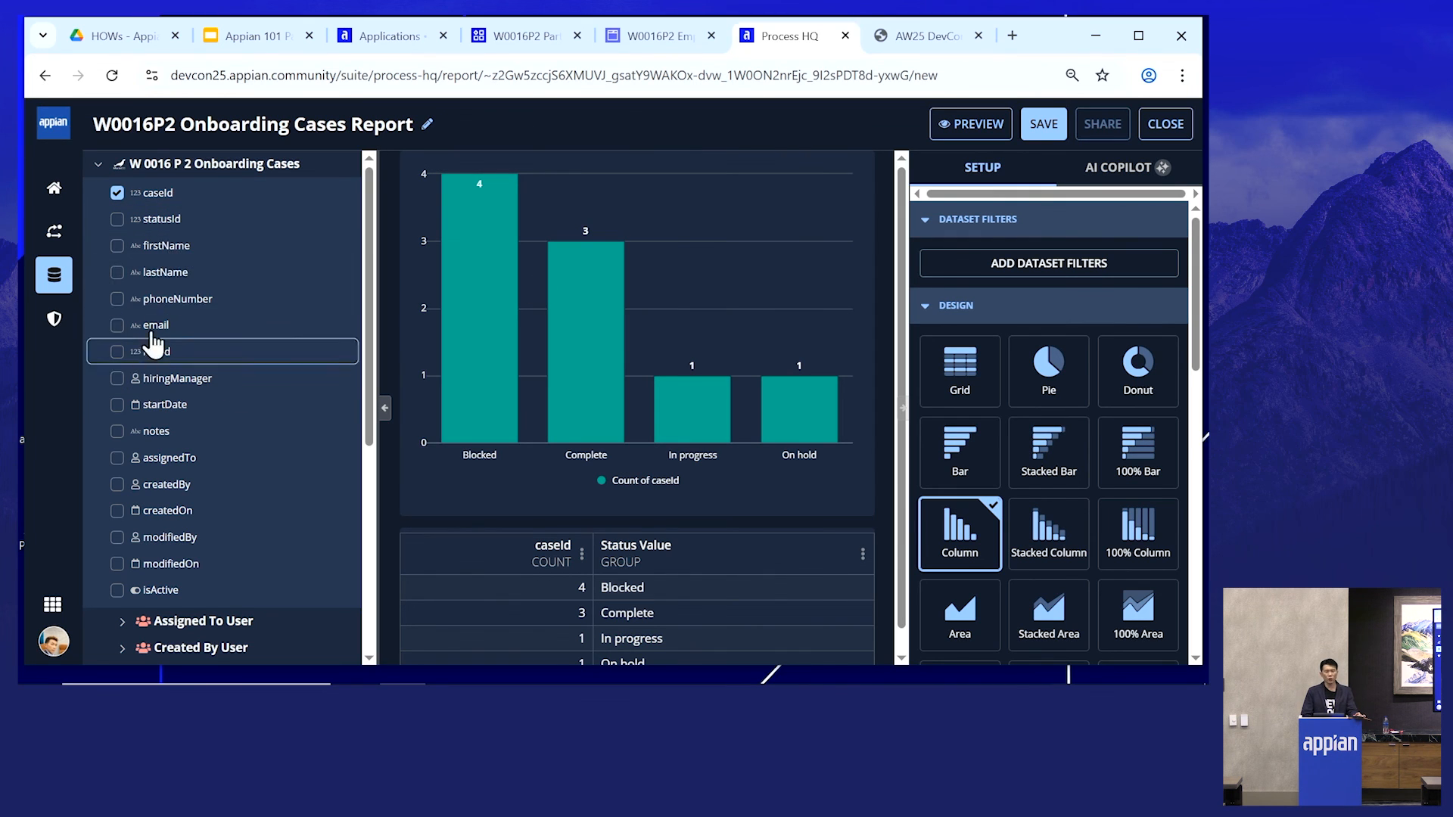
- Add the firstName and phoneNumber fields to the report
{"action": "left_click", "coordinate": [158, 250]}
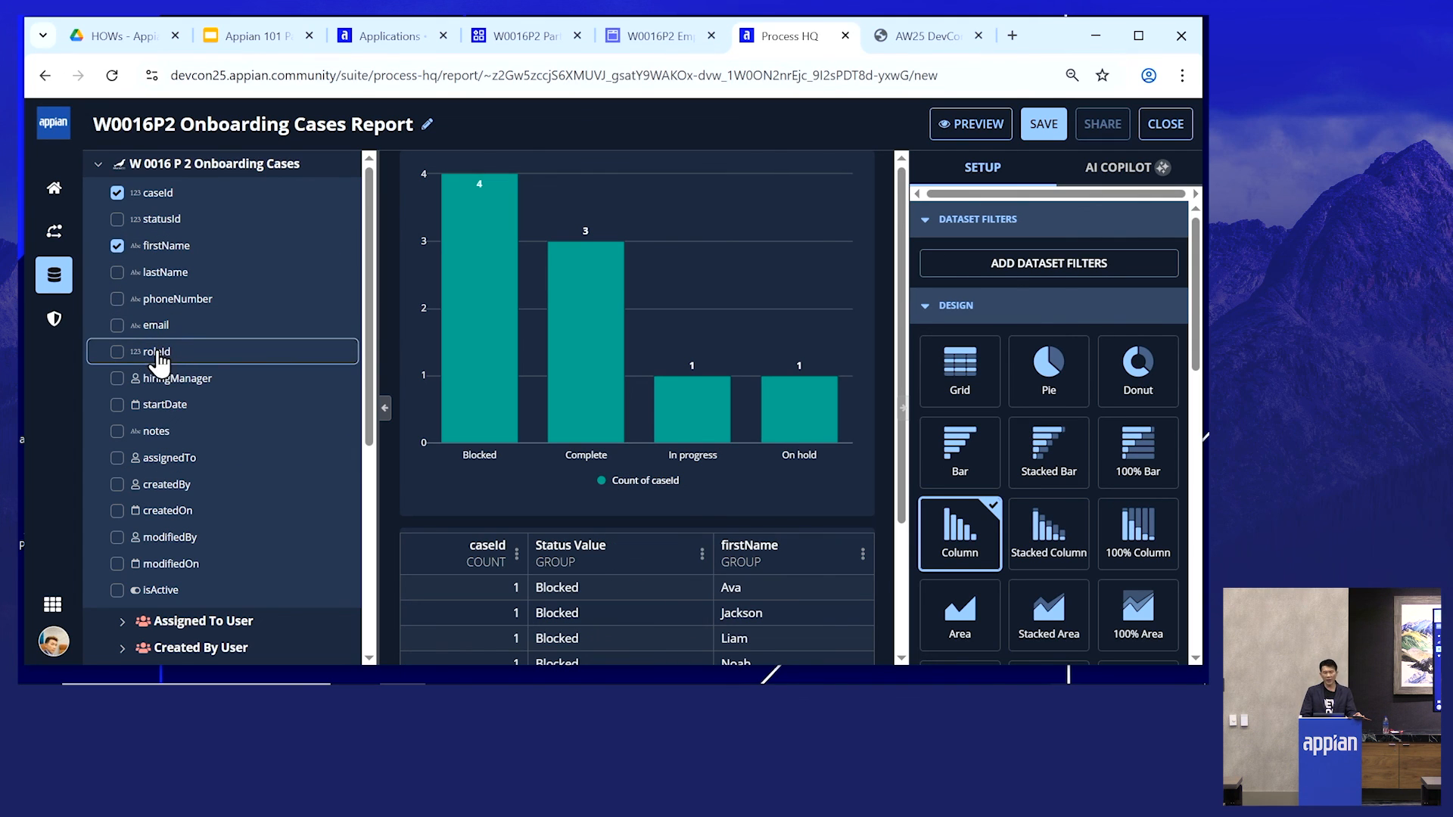
{"action": "left_click", "coordinate": [188, 302]}
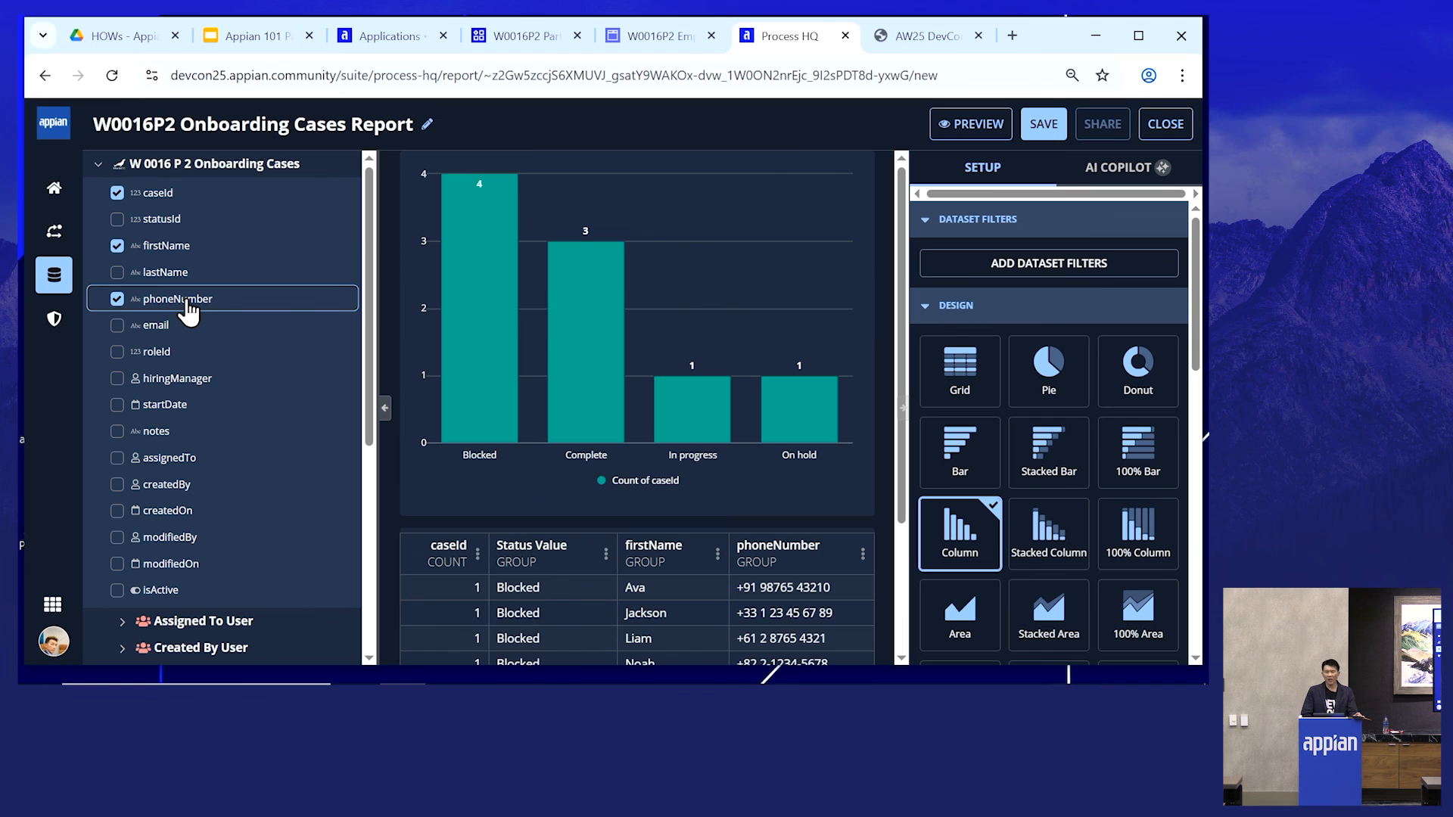
- Preview the Pie and Bar chart designs, then return to the Column design
{"action": "left_click", "coordinate": [1050, 388]}
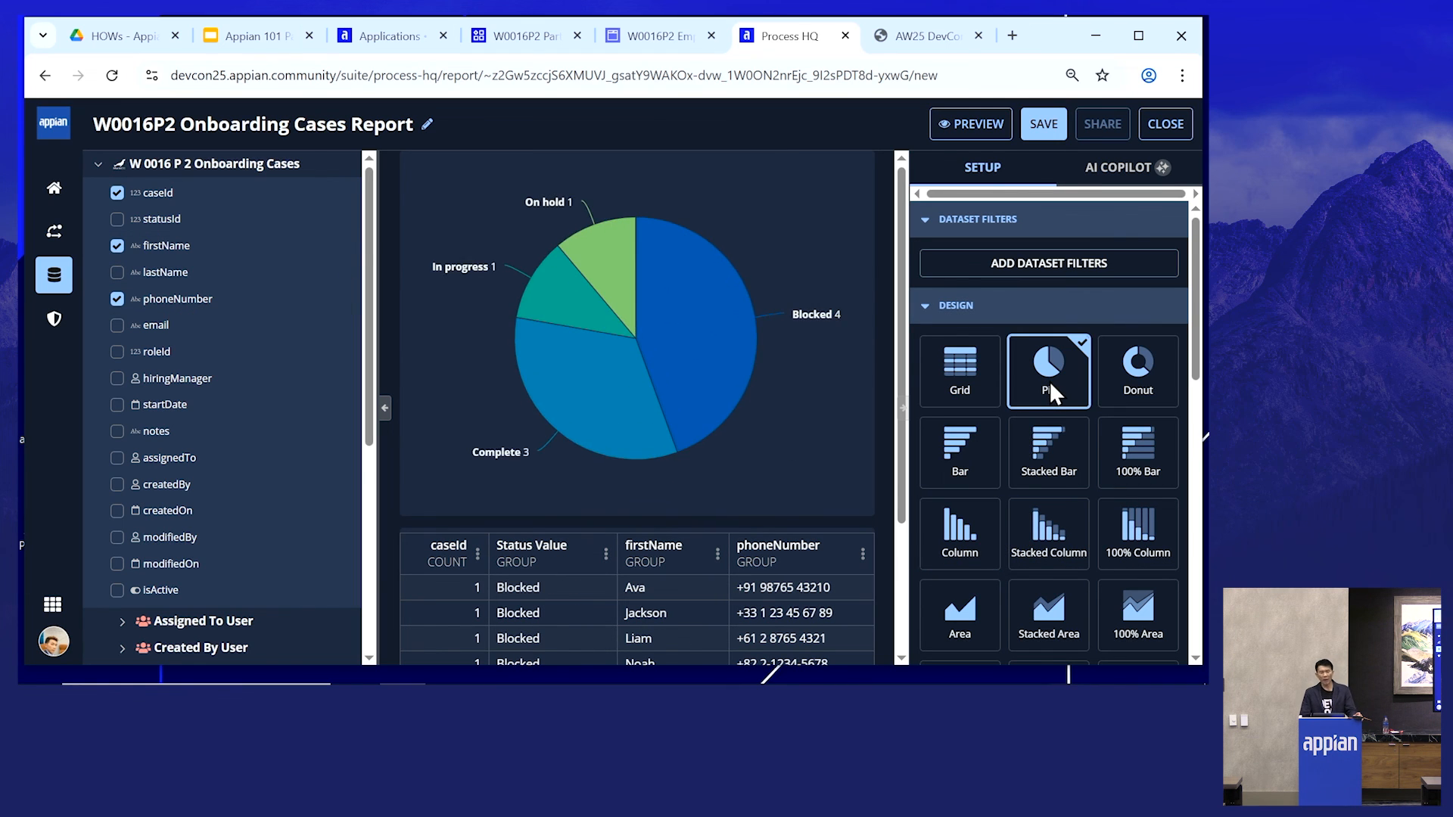
{"action": "left_click", "coordinate": [975, 464]}
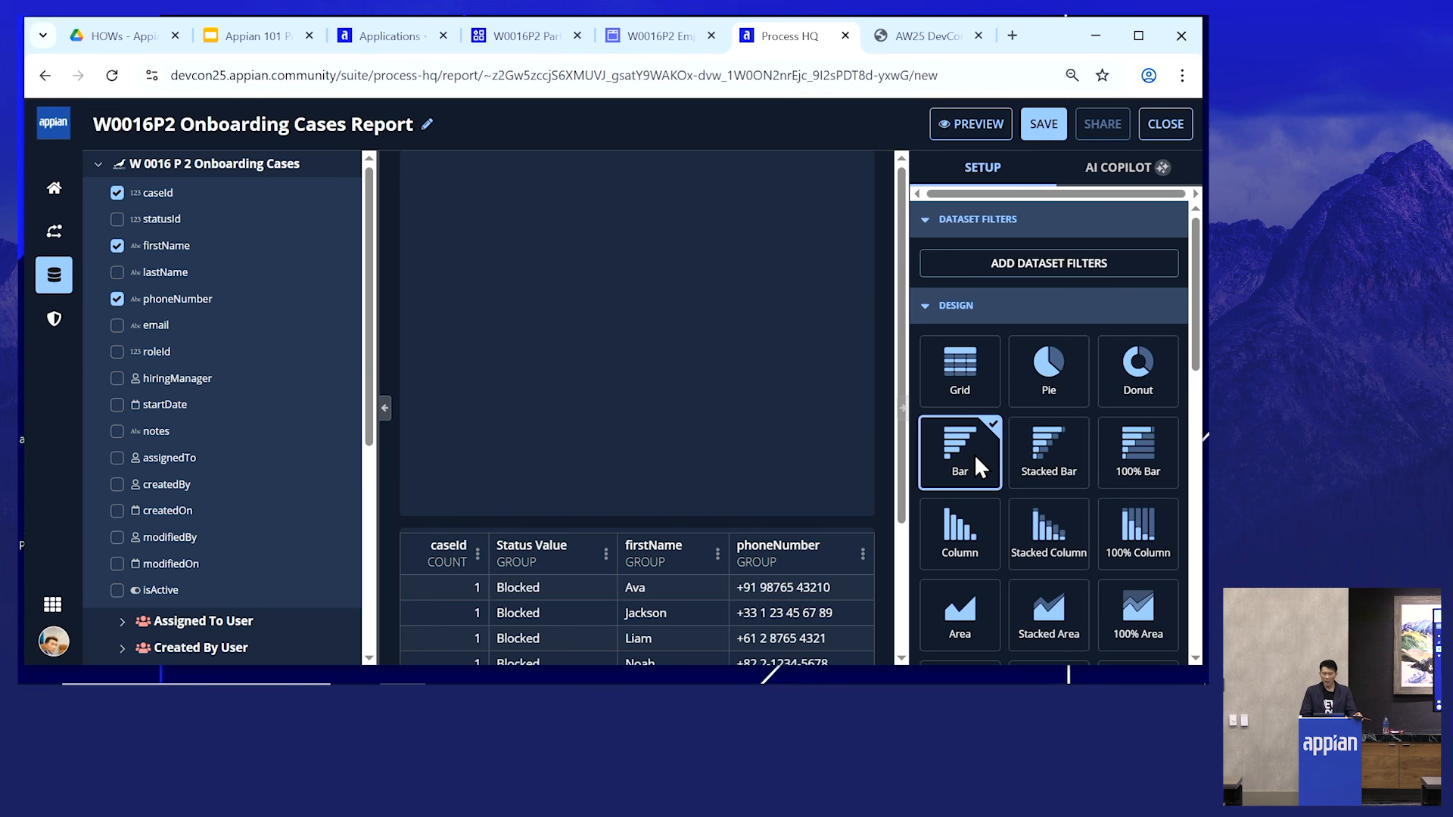
{"action": "left_click", "coordinate": [975, 533]}
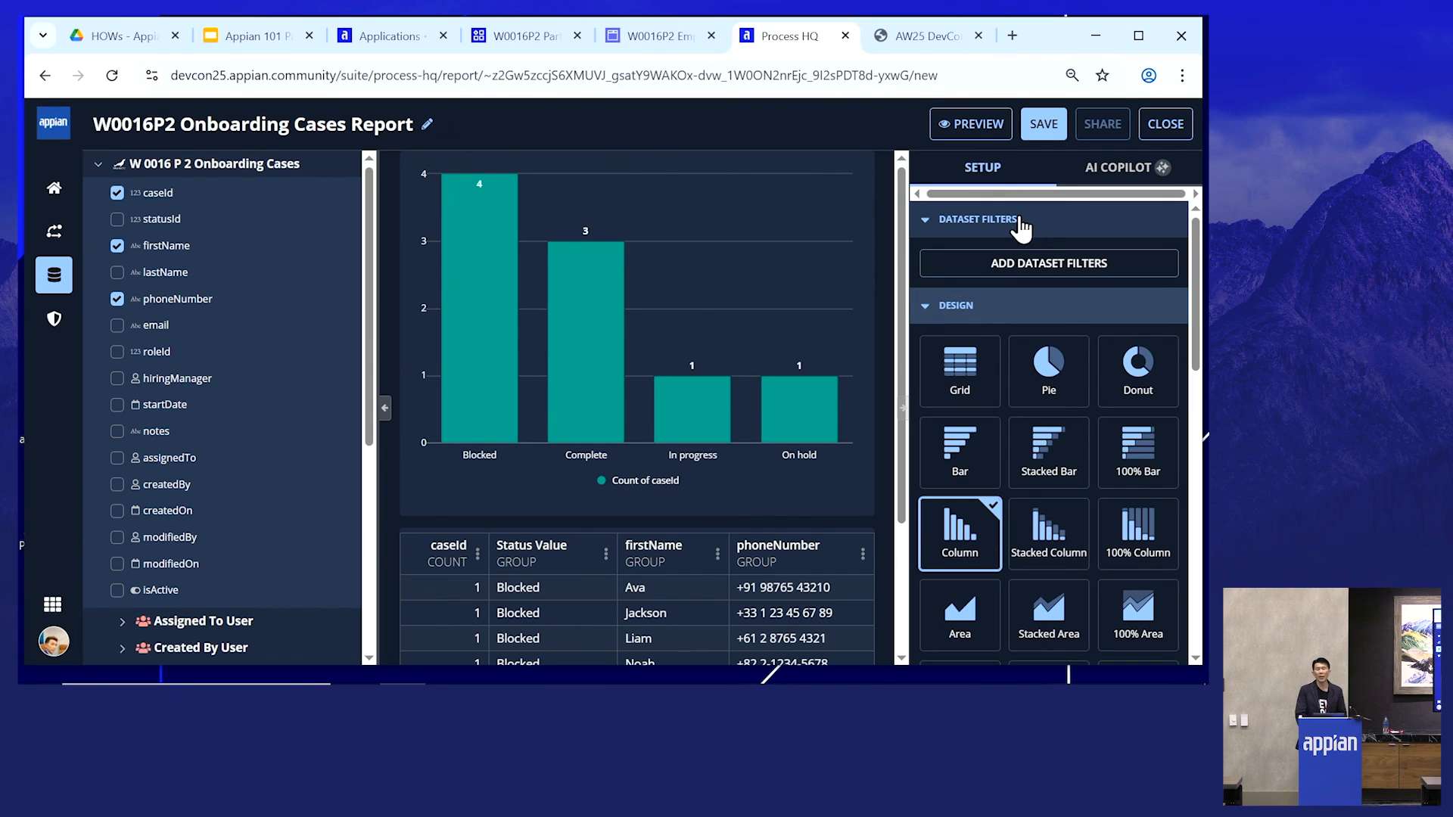
- Save the W0016P2 Onboarding Cases Report and open its AI Copilot panel
{"action": "left_click", "coordinate": [1035, 129]}
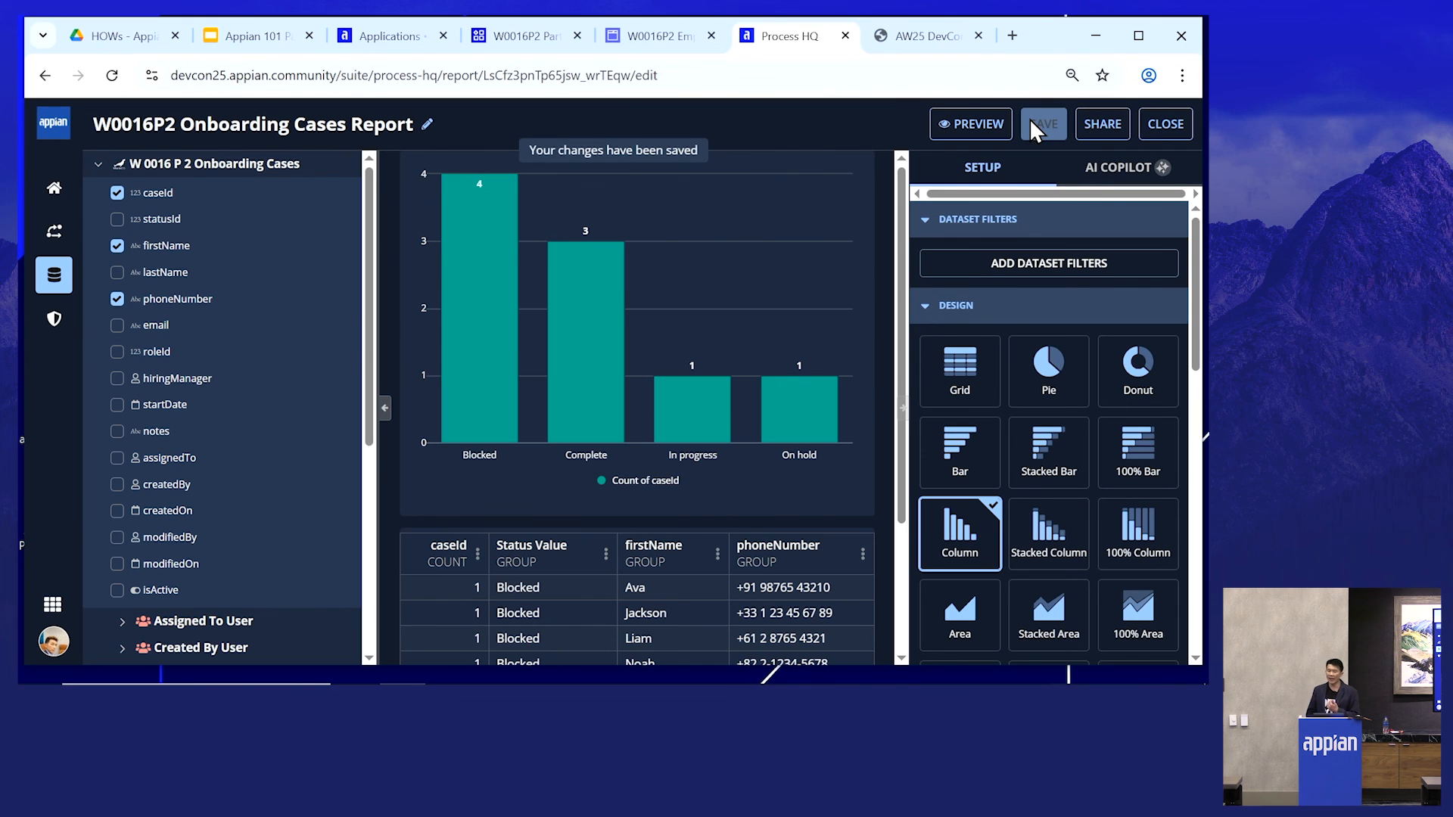
{"action": "left_click", "coordinate": [1110, 174]}
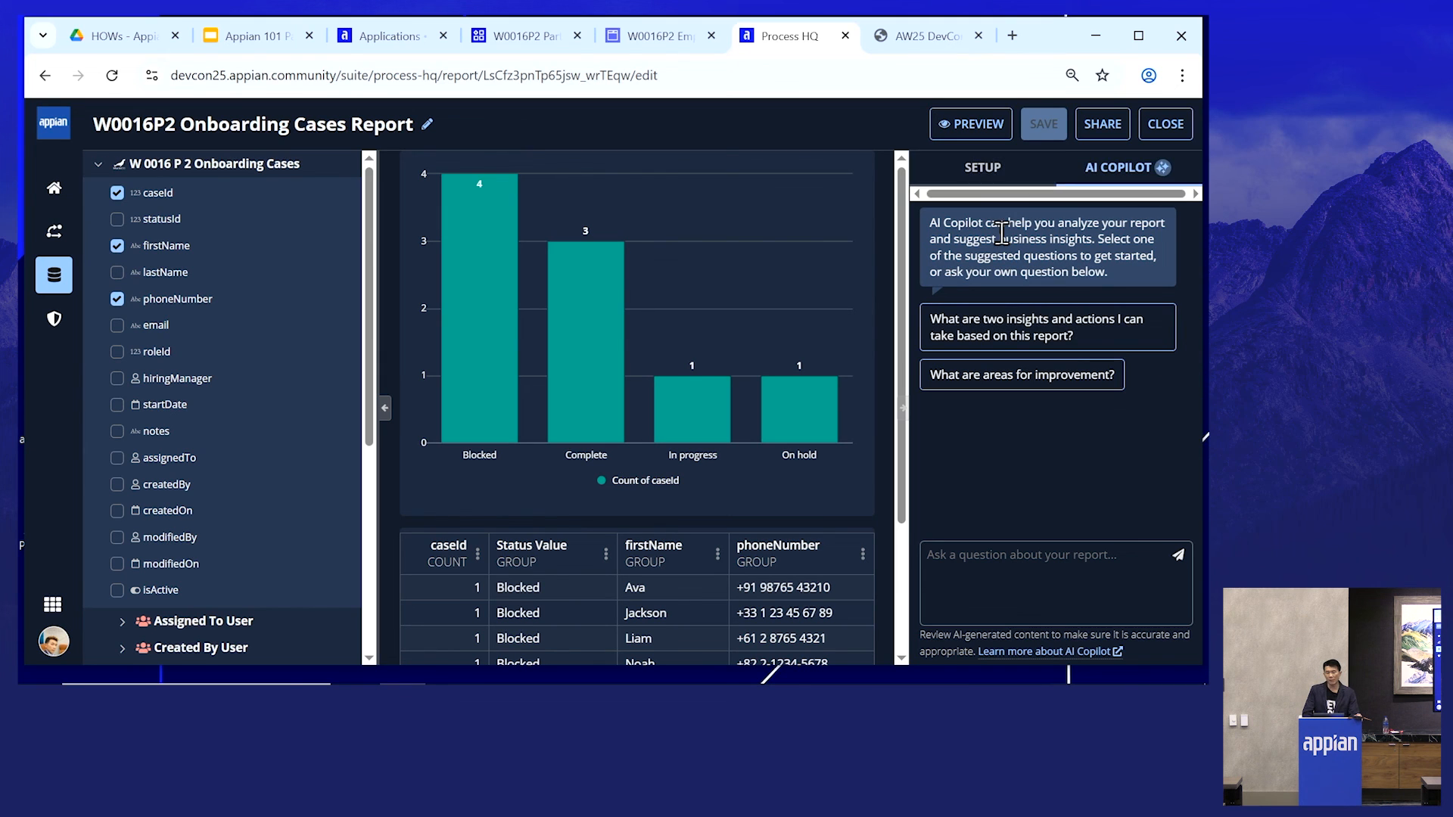
- Open the report's sharing settings and cancel without changes
{"action": "left_click", "coordinate": [1105, 128]}
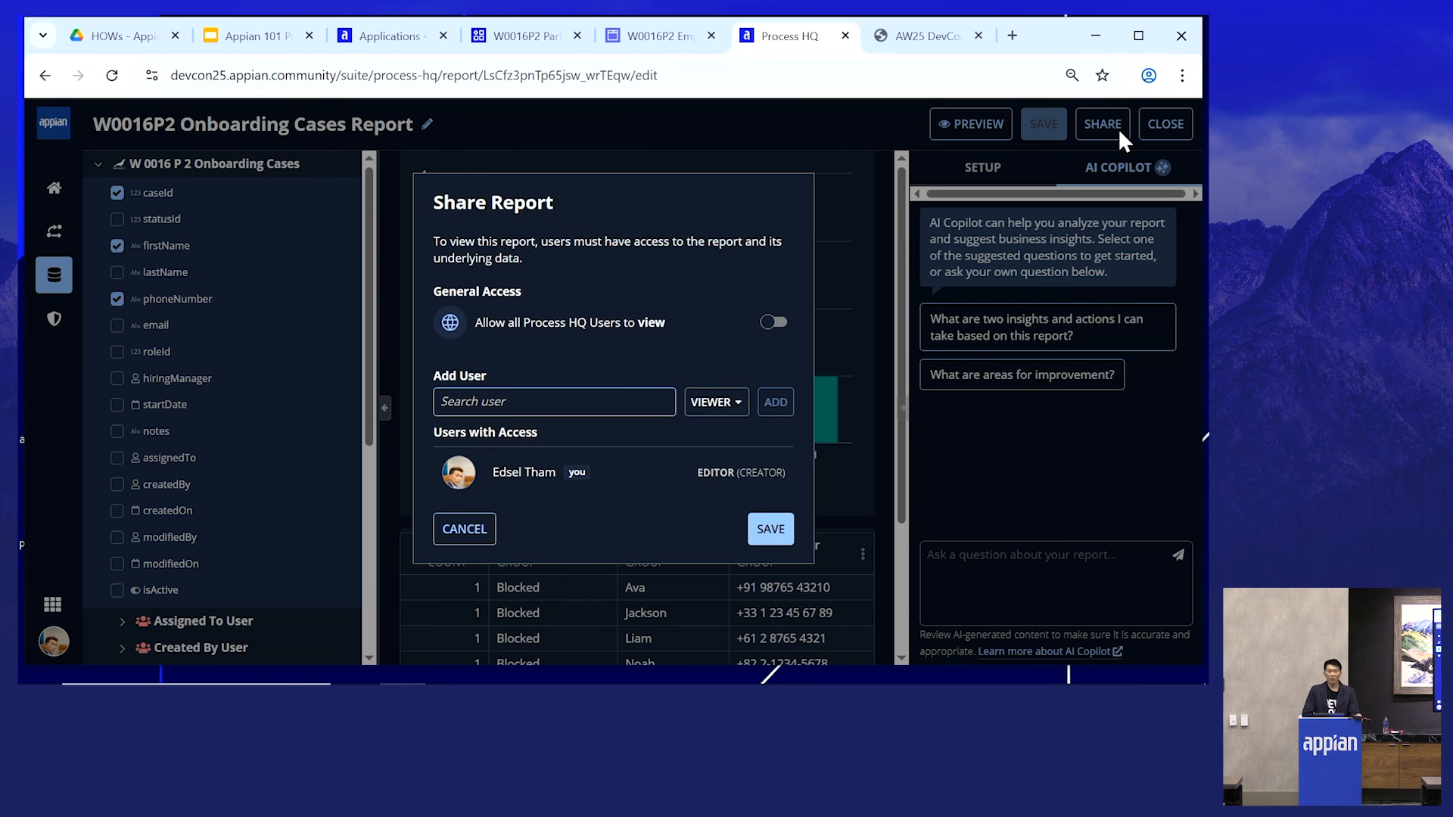
{"action": "left_click", "coordinate": [468, 534]}
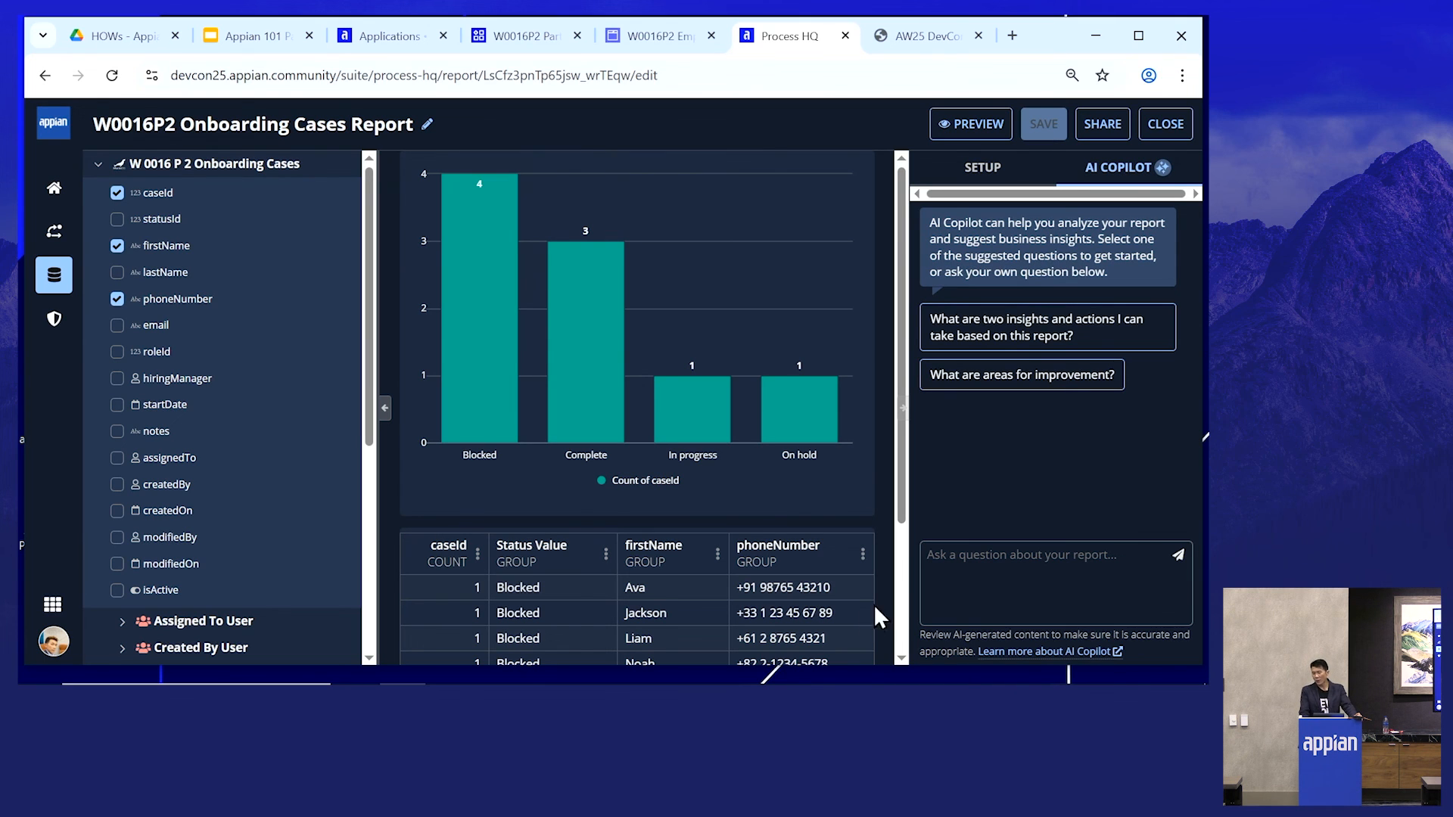
- Switch to the Appian 101 Part 2 slide deck and select the Resources slide
{"action": "left_click", "coordinate": [250, 38]}
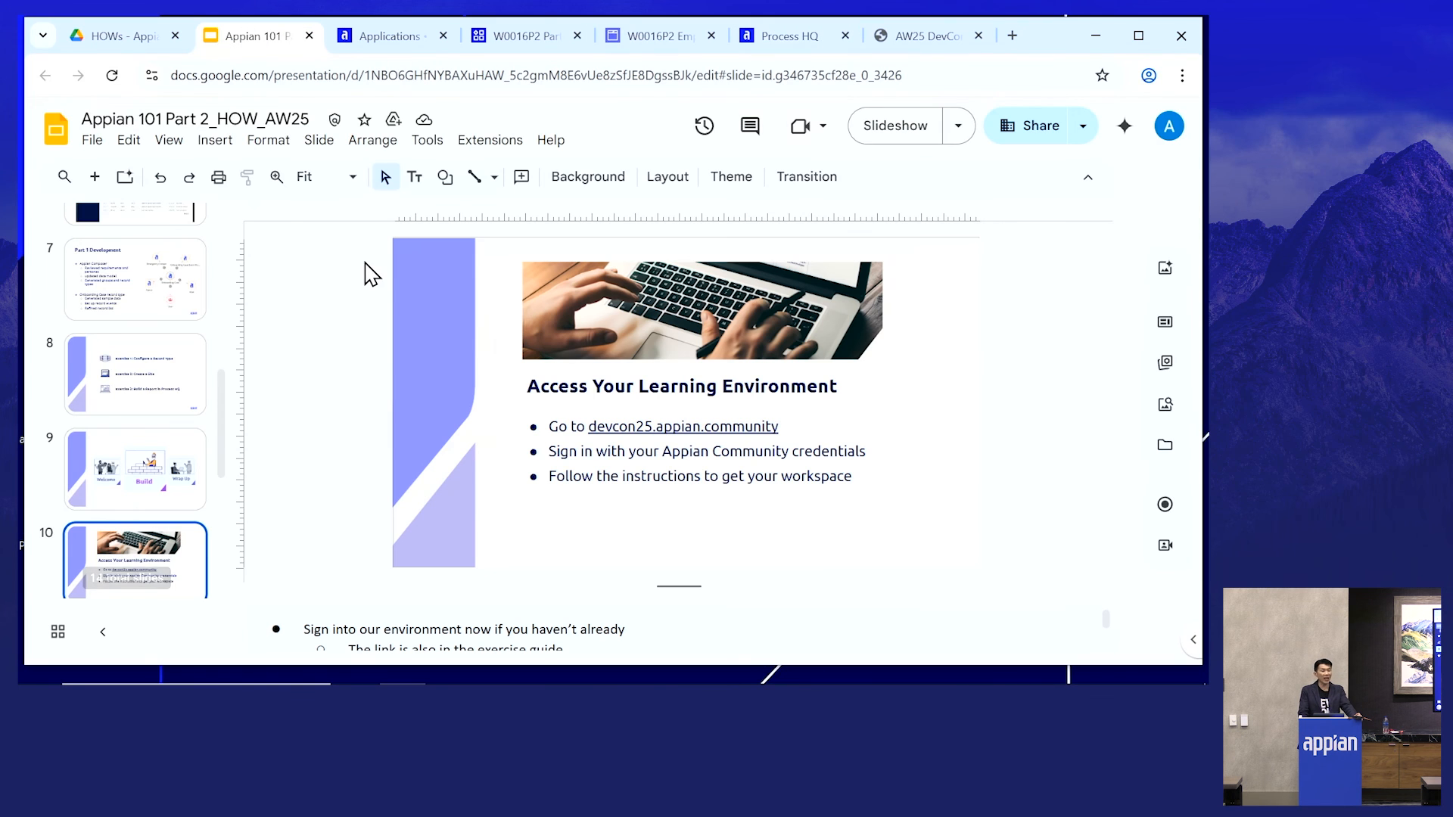
{"action": "scroll", "coordinate": [136, 393], "scroll_direction": "down", "scroll_amount": 5}
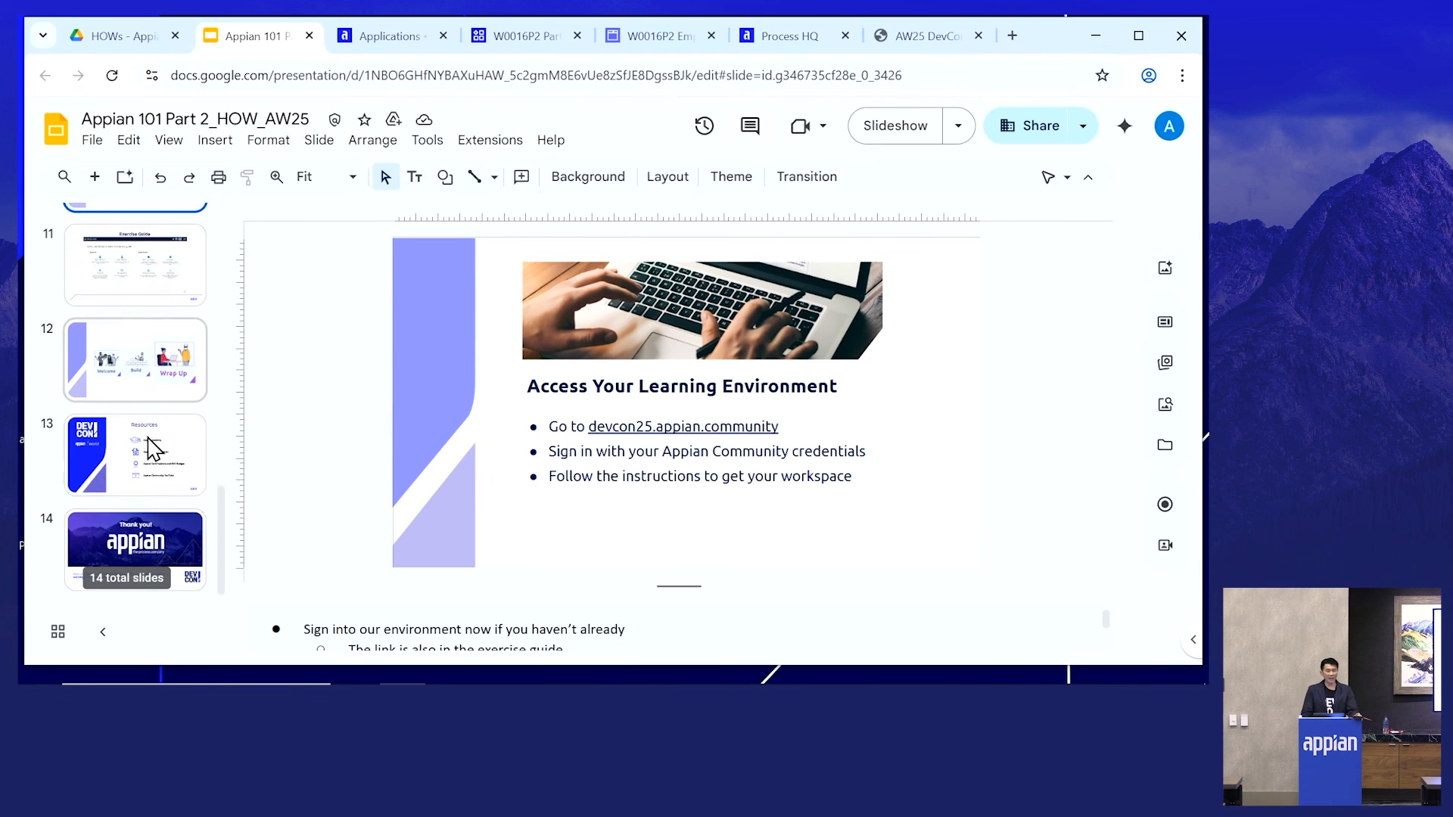
{"action": "left_click", "coordinate": [155, 453]}
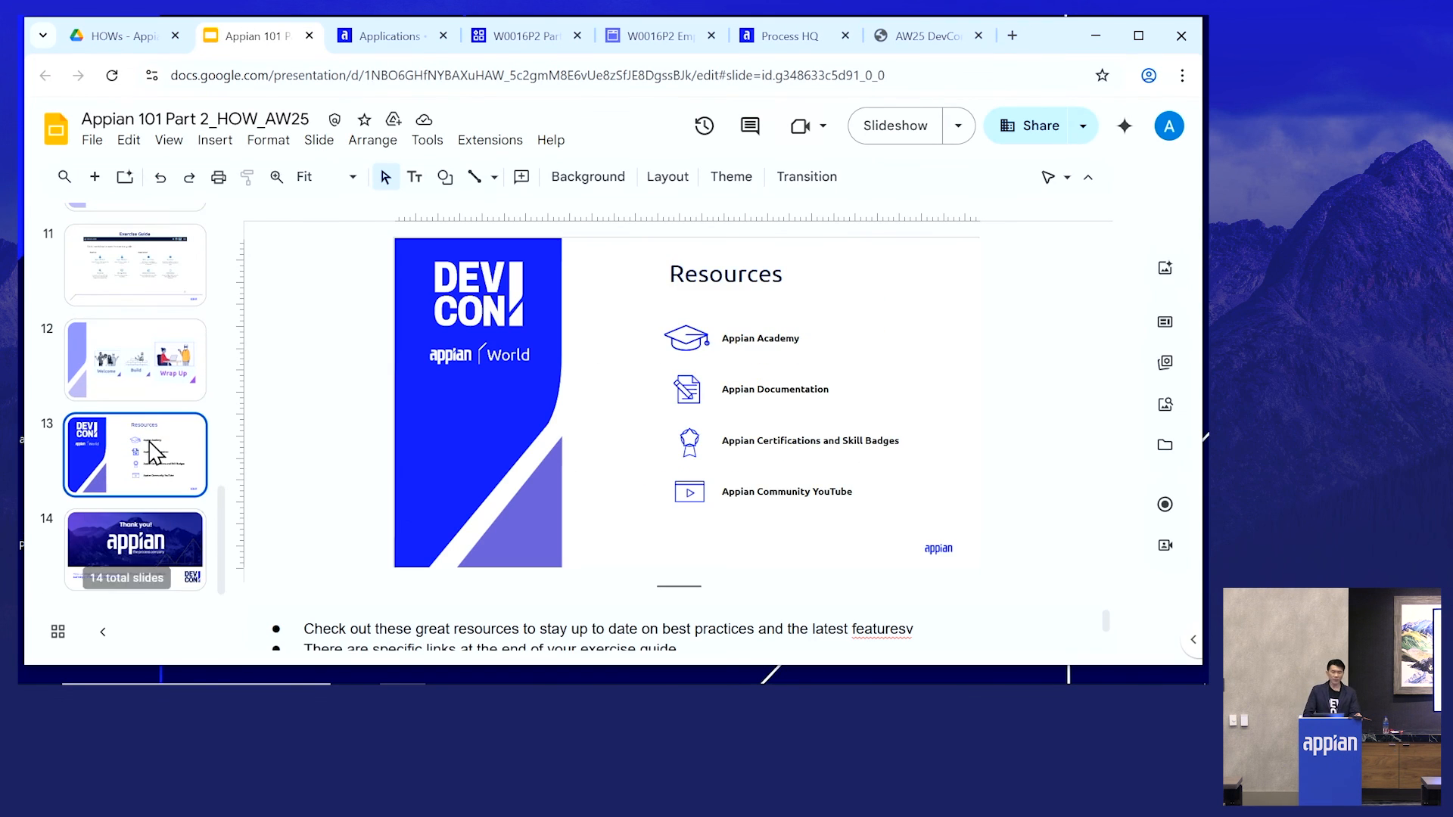
- Start the slideshow in presenter view and full screen from the current slide
{"action": "left_click", "coordinate": [958, 126]}
{"action": "left_click", "coordinate": [854, 345]}
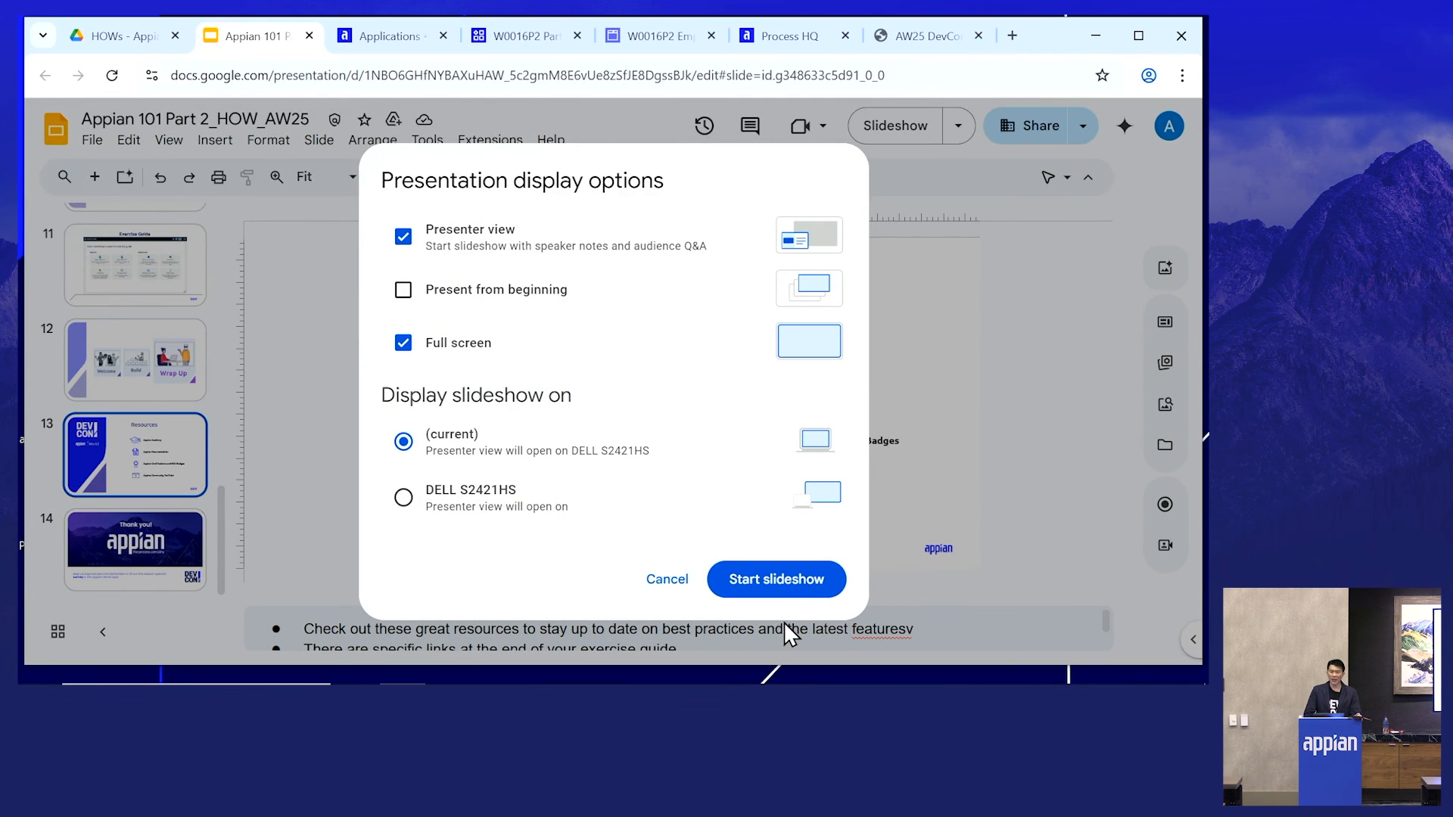
{"action": "left_click", "coordinate": [790, 579]}
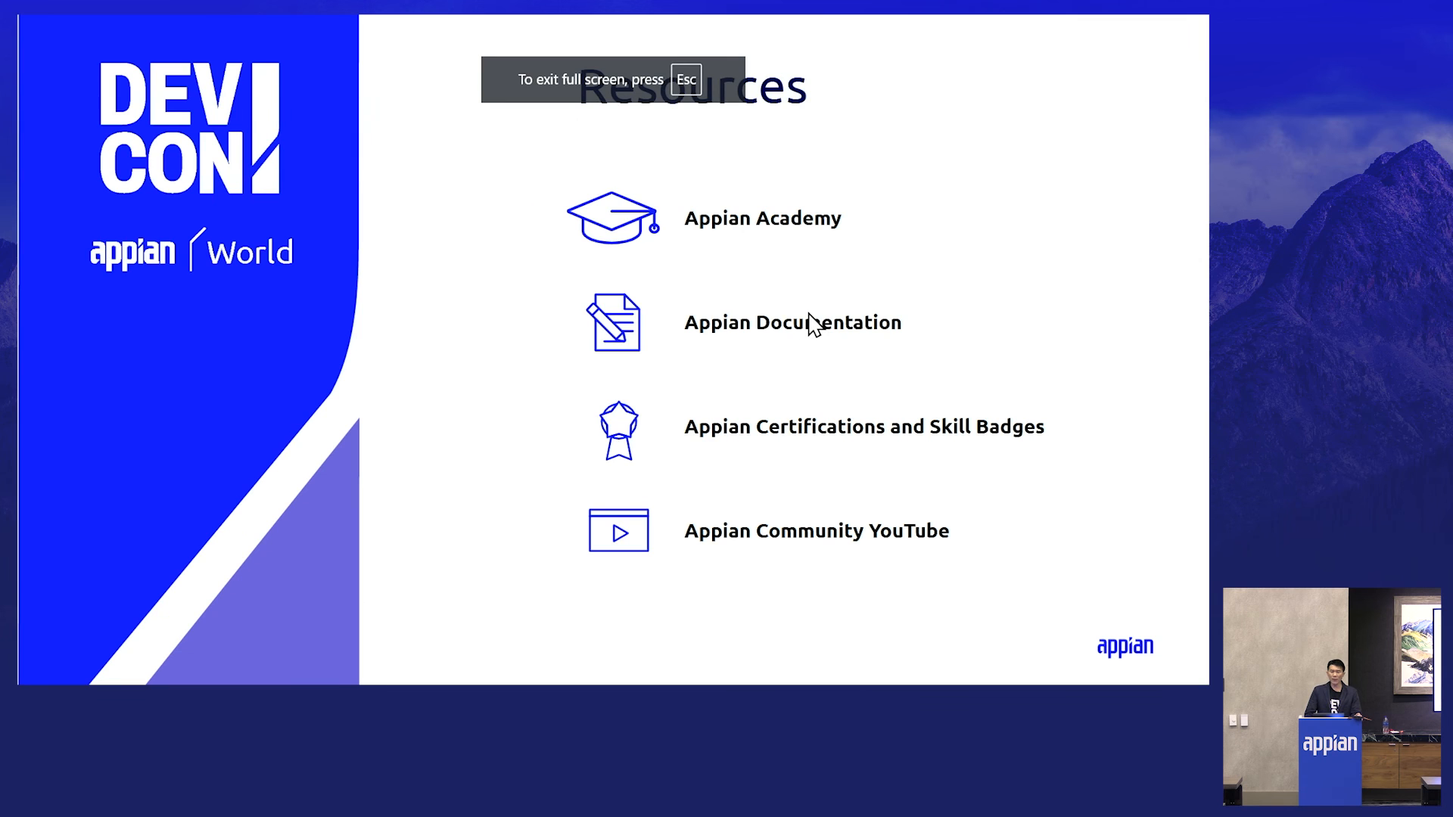